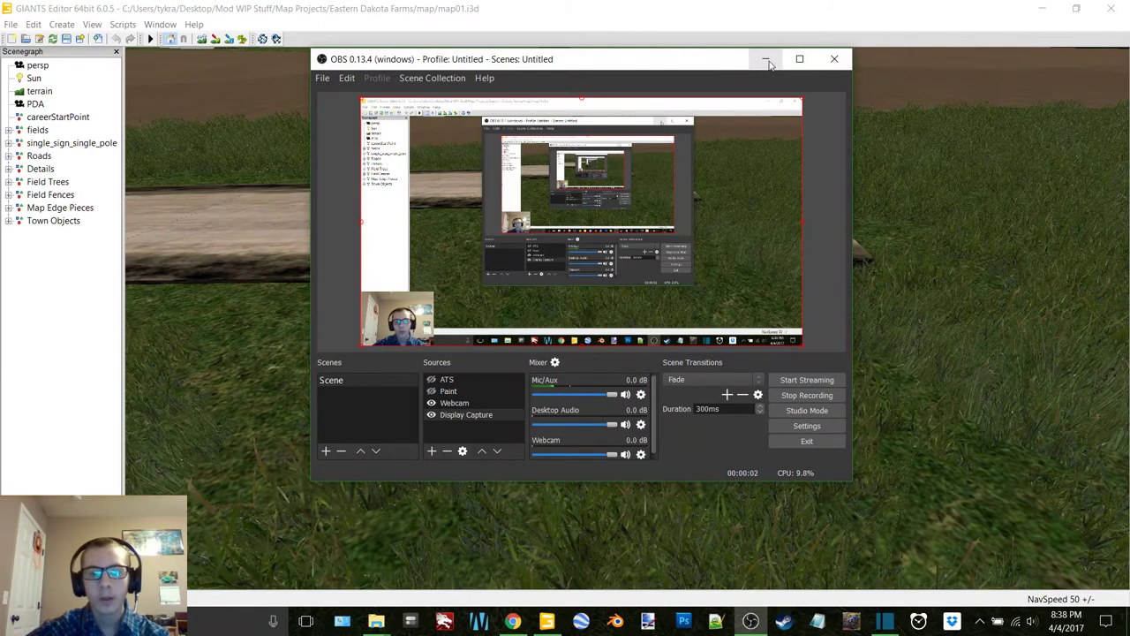
Minimize the recording window and survey the Eastern Dakota Farms map from ground level up to an overview of the whole terrain.
{"action": "left_click", "coordinate": [767, 60]}
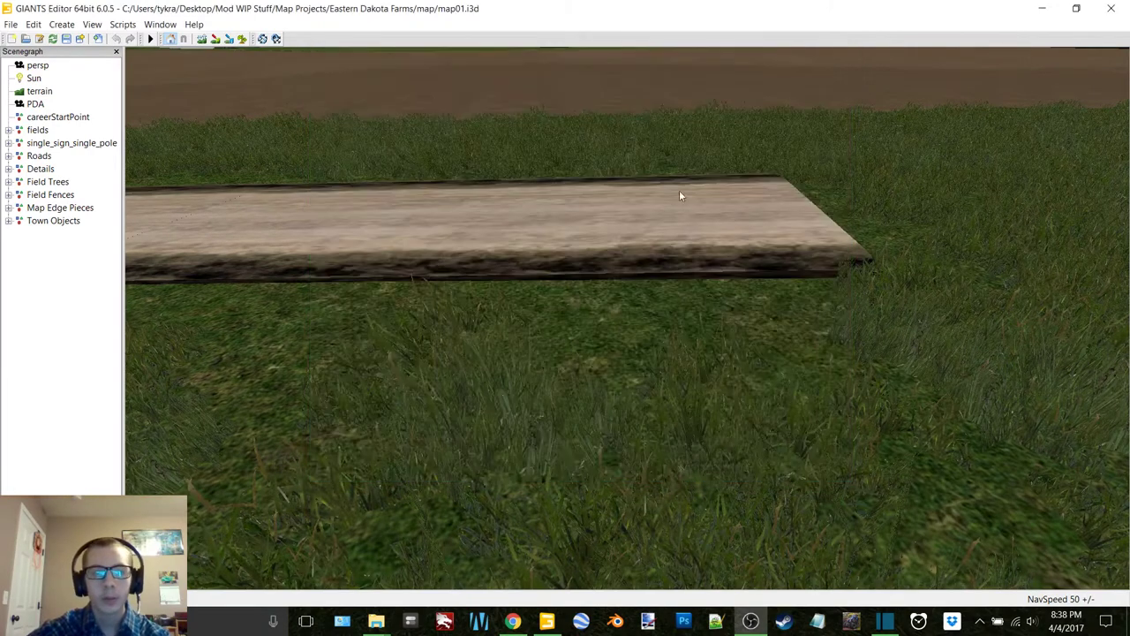
{"action": "scroll", "coordinate": [742, 192], "scroll_direction": "down", "scroll_amount": 5}
{"action": "left_click_drag", "start_coordinate": [823, 205], "coordinate": [609, 202], "text": "alt"}
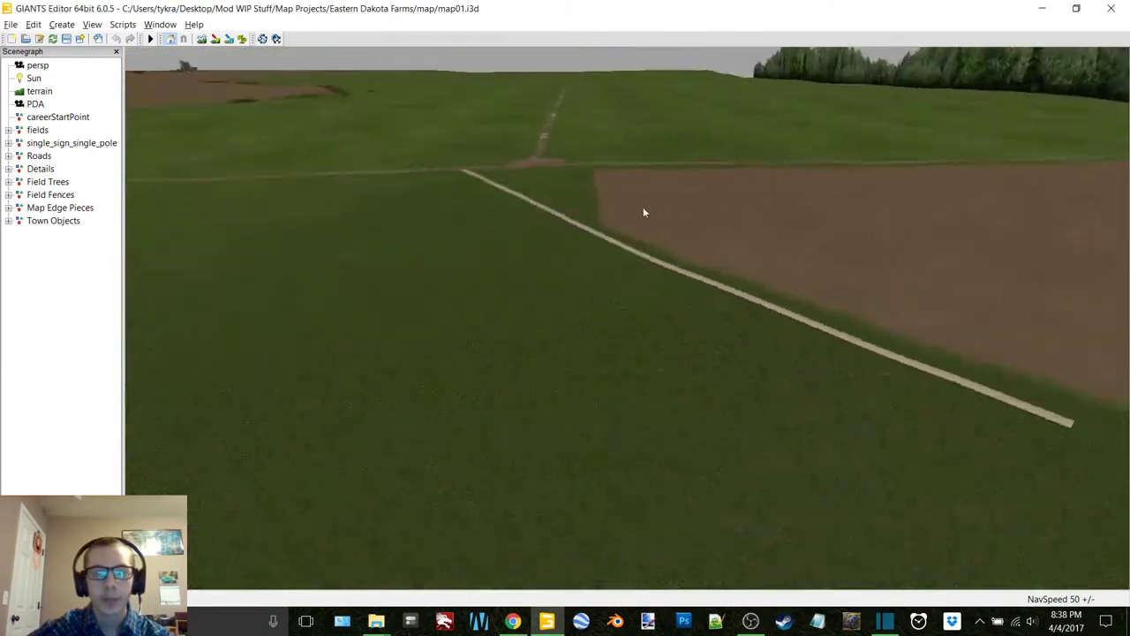
{"action": "middle_click_drag", "start_coordinate": [701, 164], "coordinate": [697, 318]}
{"action": "middle_click_drag", "start_coordinate": [563, 336], "coordinate": [808, 334]}
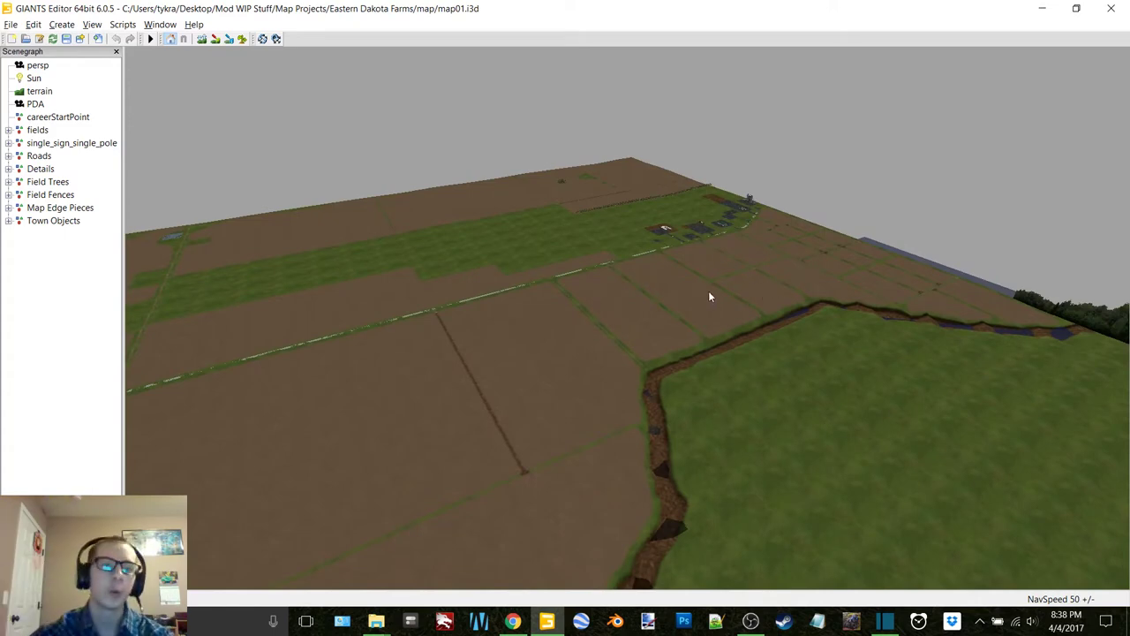
{"action": "middle_click_drag", "start_coordinate": [706, 297], "coordinate": [519, 377]}
Examine the farmyard area beside the paved road, around the billboard sign and the weigh scale.
{"action": "scroll", "coordinate": [613, 344], "scroll_direction": "up", "scroll_amount": 5}
{"action": "middle_click_drag", "start_coordinate": [615, 334], "coordinate": [575, 340], "text": "alt"}
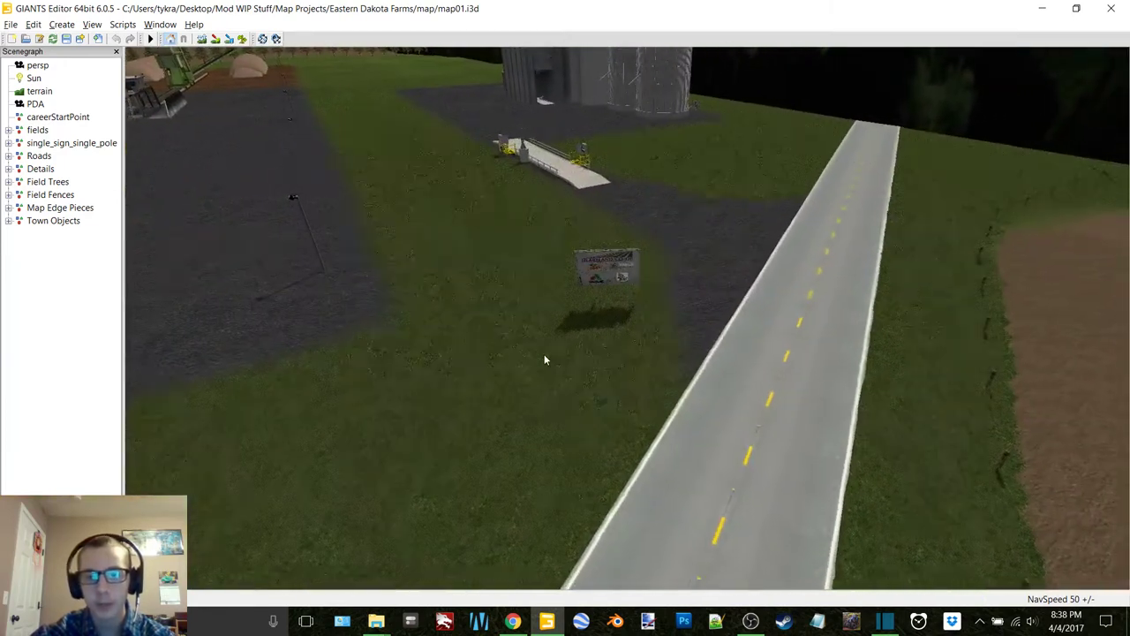
{"action": "right_click_drag", "start_coordinate": [544, 355], "coordinate": [594, 340], "text": "alt"}
{"action": "left_click_drag", "start_coordinate": [593, 340], "coordinate": [570, 311], "text": "alt"}
{"action": "right_click_drag", "start_coordinate": [570, 310], "coordinate": [590, 308], "text": "alt"}
{"action": "left_click_drag", "start_coordinate": [589, 308], "coordinate": [618, 282], "text": "alt"}
Select the Field Fences group and examine how its fence lines divide the fields.
{"action": "scroll", "coordinate": [654, 305], "scroll_direction": "up", "scroll_amount": 5}
{"action": "middle_click_drag", "start_coordinate": [648, 308], "coordinate": [475, 385], "text": "alt"}
{"action": "left_click", "coordinate": [50, 194]}
{"action": "middle_click_drag", "start_coordinate": [759, 274], "coordinate": [617, 224]}
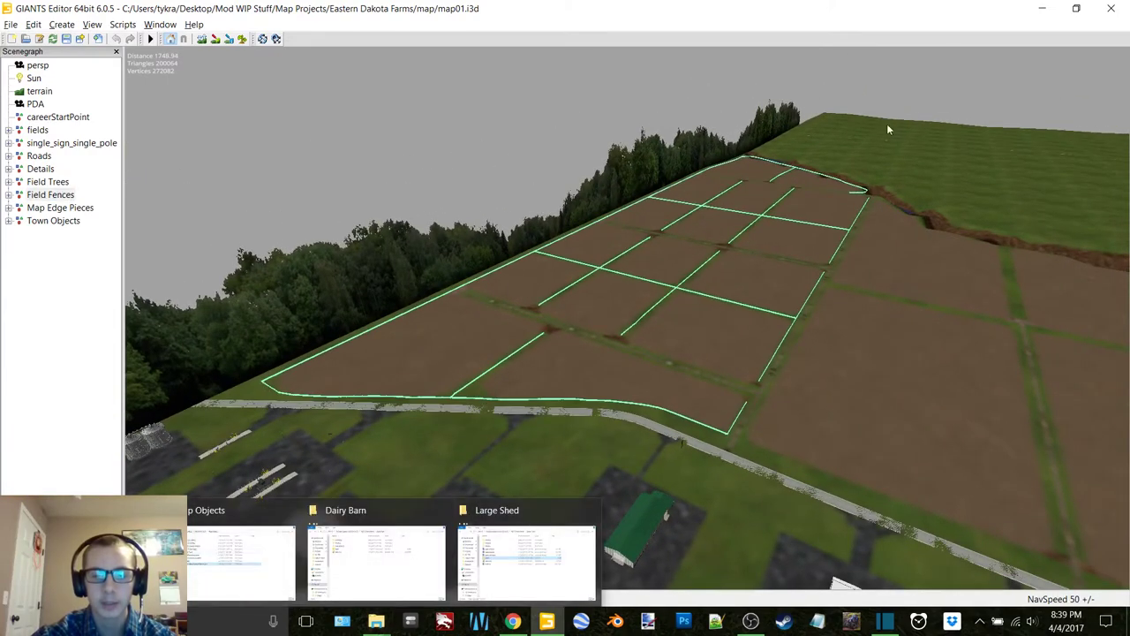
View picture 41 from the Eastern Dakota Farms folder in Misc Things > WIP Pics, and close it together with its folder.
{"action": "left_click", "coordinate": [1042, 8]}
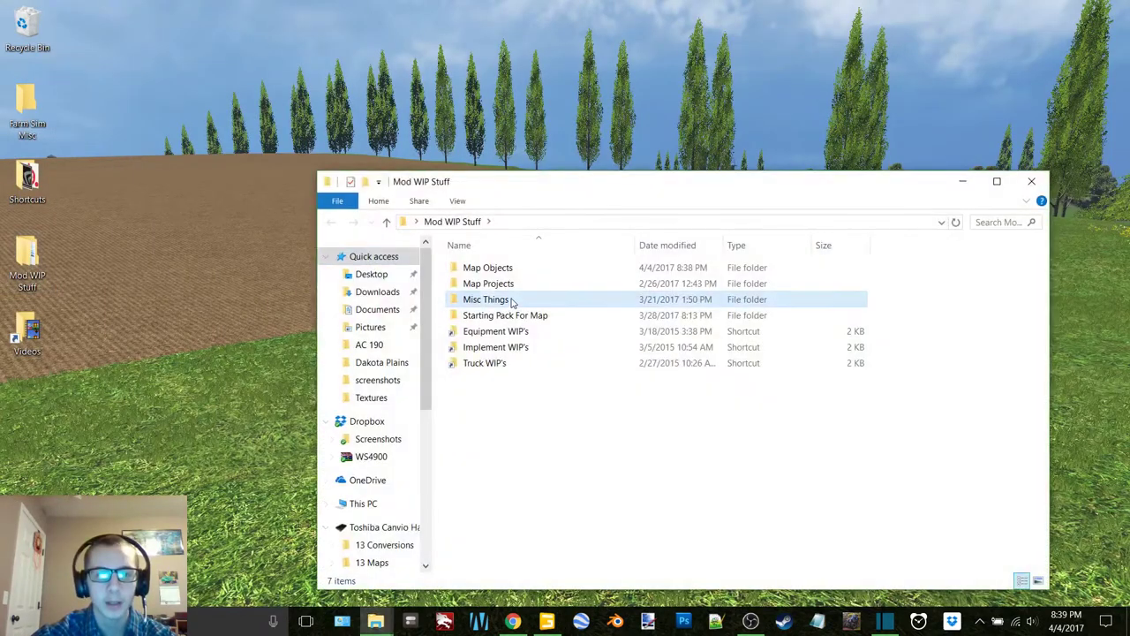
{"action": "double_click", "coordinate": [512, 302]}
{"action": "double_click", "coordinate": [734, 278]}
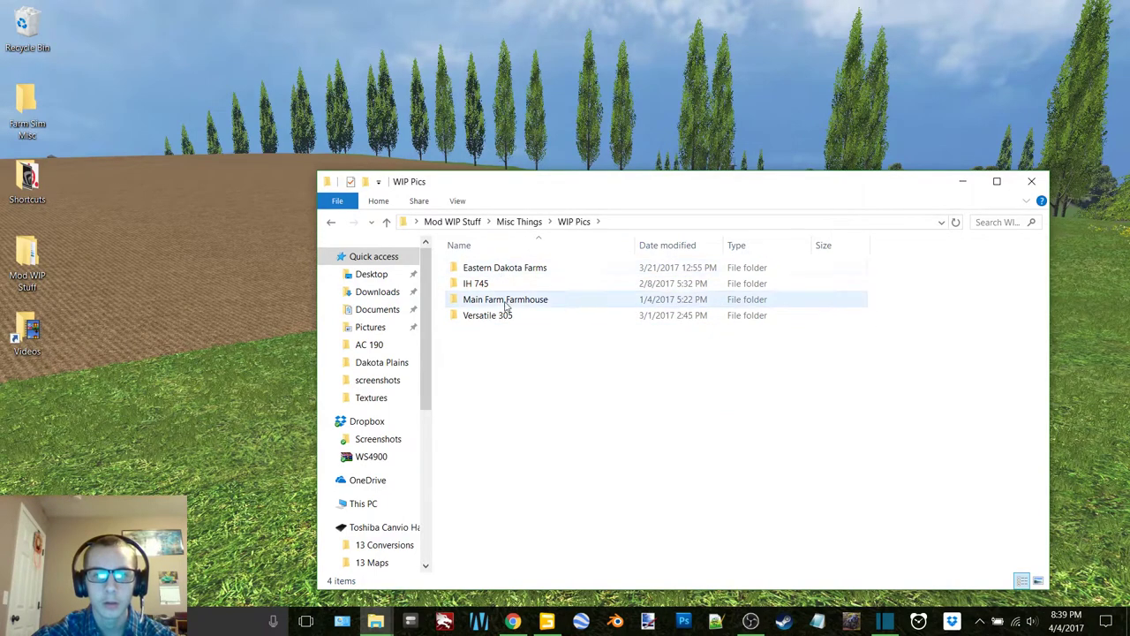
{"action": "left_click_drag", "start_coordinate": [499, 303], "coordinate": [34, 29]}
{"action": "double_click", "coordinate": [535, 267]}
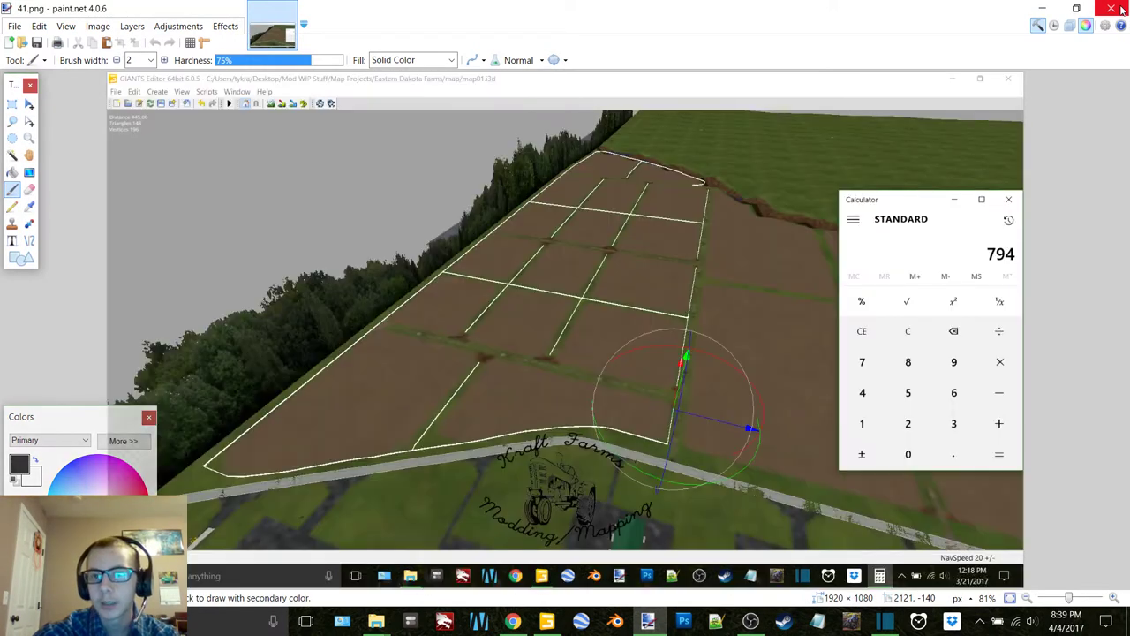
{"action": "left_click", "coordinate": [1123, 8]}
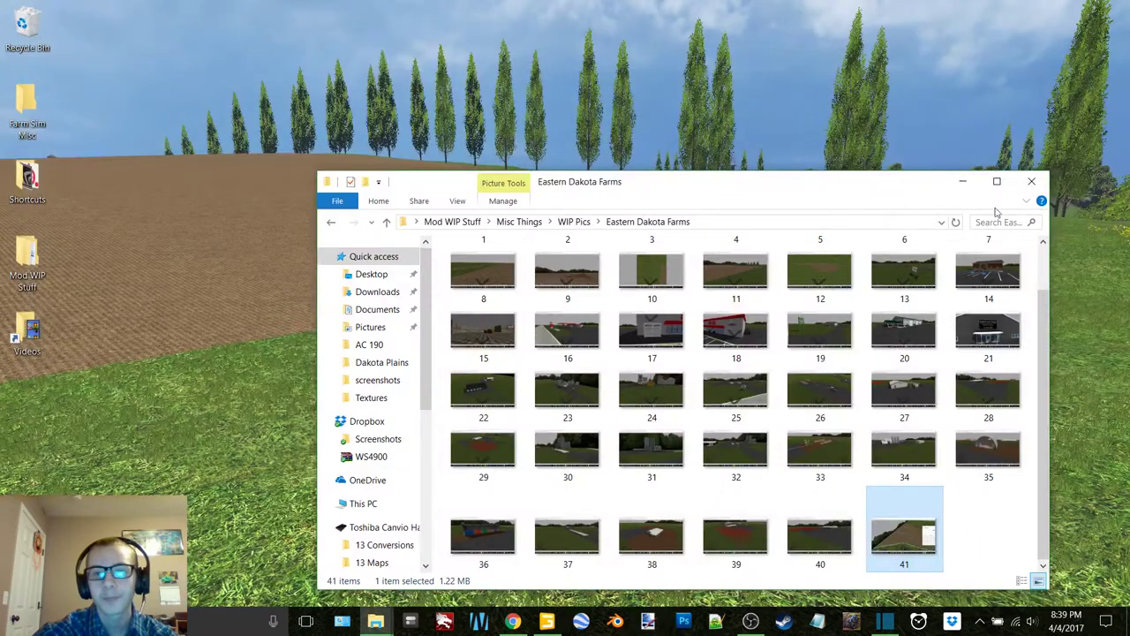
{"action": "left_click", "coordinate": [1033, 183]}
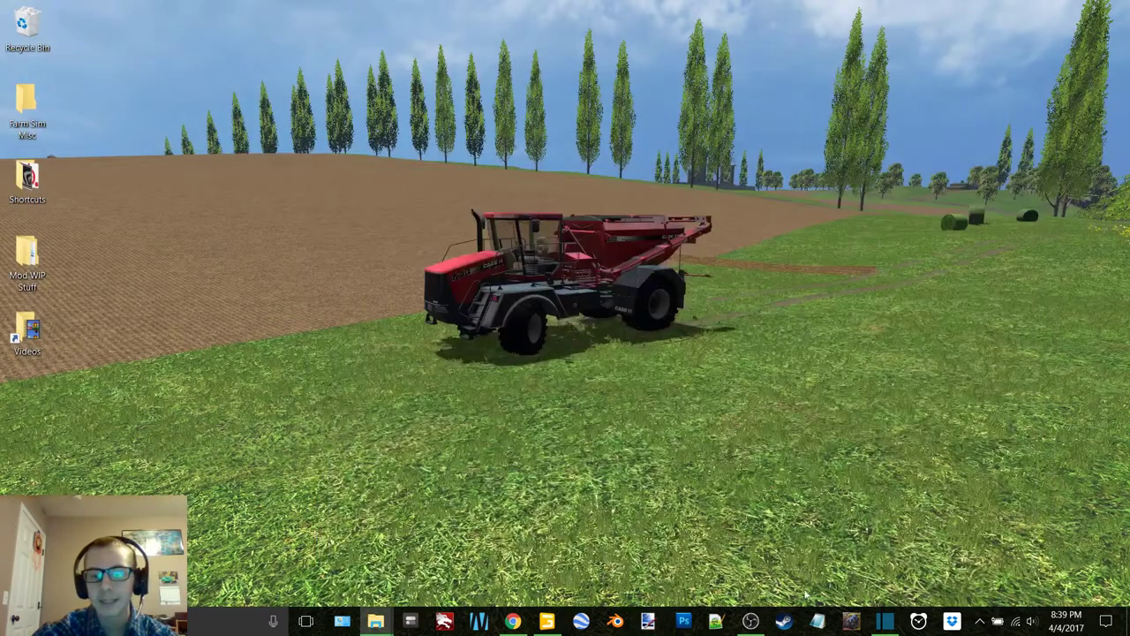
Return to GIANTS Editor, temporarily make the single_sign_single_pole satellite image visible, and compare it with the triangular field at the crossroads.
{"action": "left_click", "coordinate": [554, 623]}
{"action": "left_click_drag", "start_coordinate": [783, 254], "coordinate": [1122, 283], "text": "alt"}
{"action": "right_click_drag", "start_coordinate": [616, 176], "coordinate": [216, 185]}
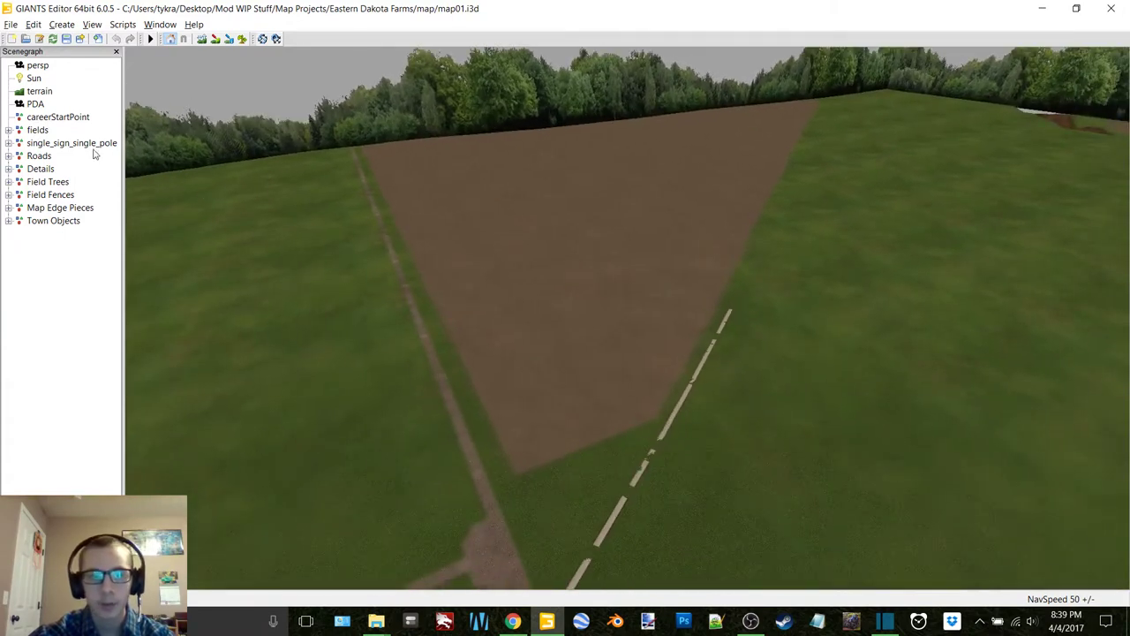
{"action": "left_click", "coordinate": [160, 25]}
{"action": "left_click", "coordinate": [178, 56]}
{"action": "left_click", "coordinate": [1016, 293]}
{"action": "right_click_drag", "start_coordinate": [749, 197], "coordinate": [549, 399]}
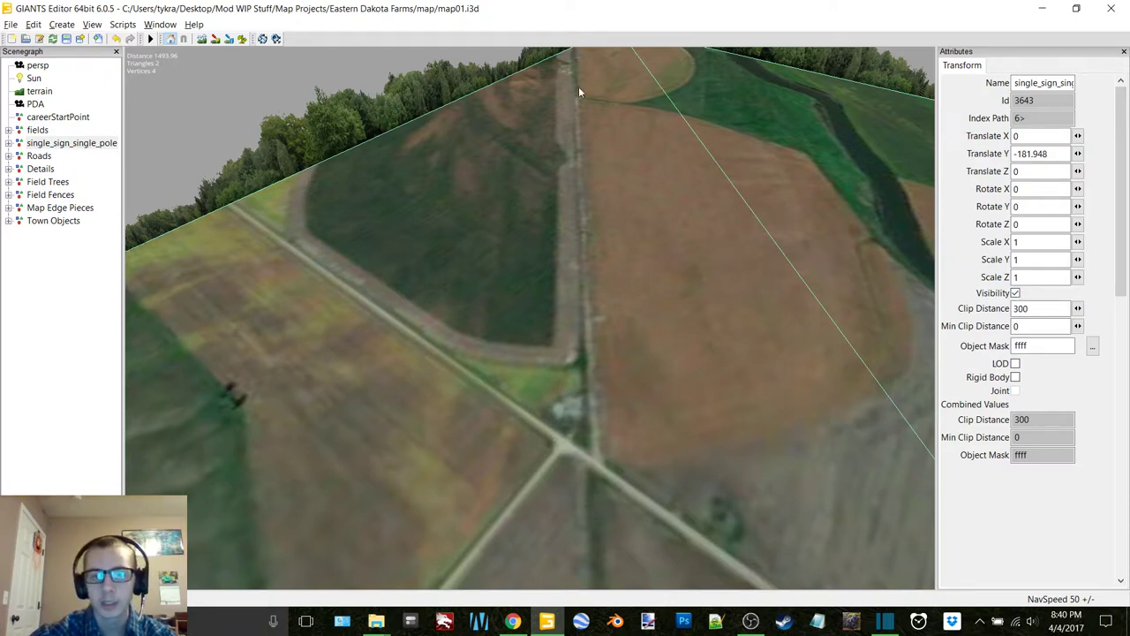
{"action": "left_click", "coordinate": [1016, 294]}
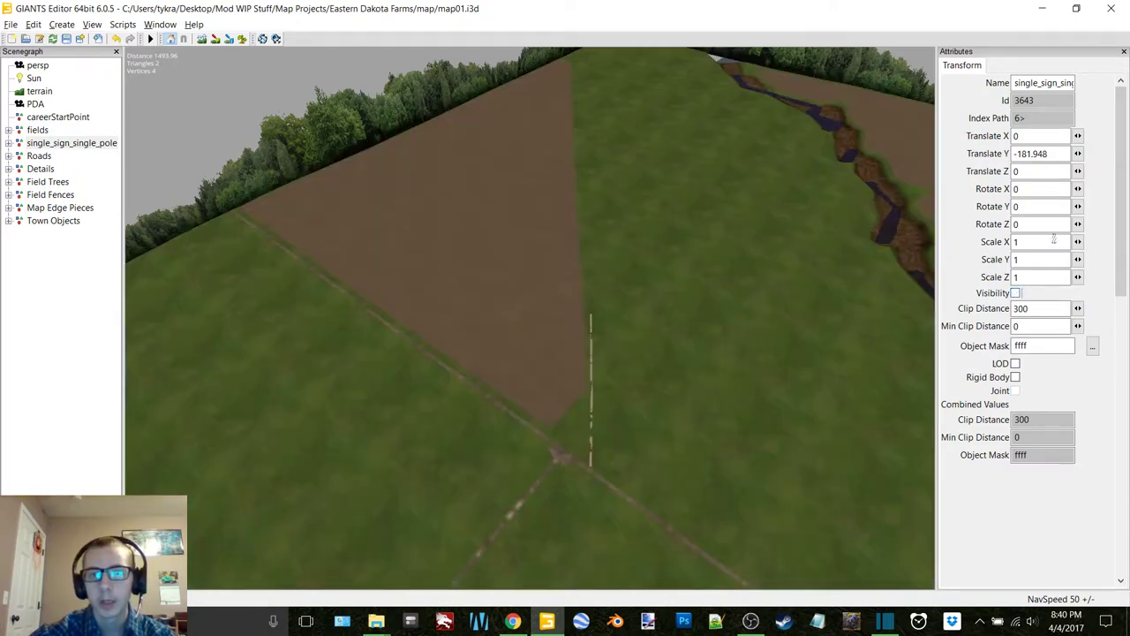
{"action": "left_click", "coordinate": [1124, 51]}
Examine the pale road strip beside the field, the river water and the wide grass area beyond the riverbank.
{"action": "middle_click_drag", "start_coordinate": [671, 327], "coordinate": [593, 278], "text": "alt"}
{"action": "scroll", "coordinate": [594, 278], "scroll_direction": "up", "scroll_amount": 6}
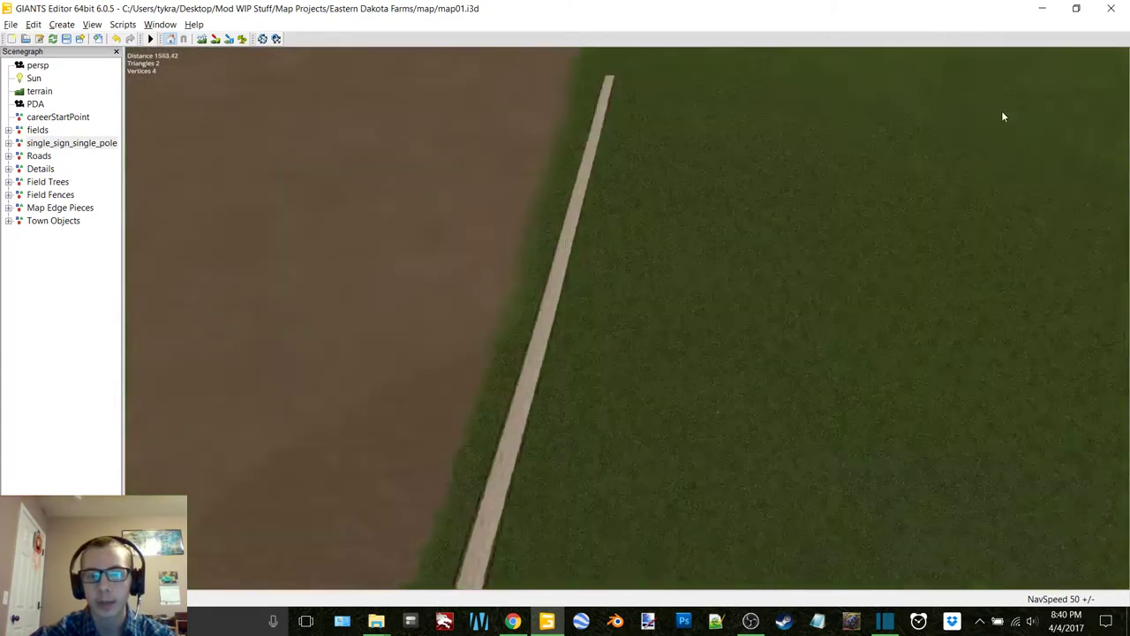
{"action": "right_click_drag", "start_coordinate": [1037, 100], "coordinate": [641, 271]}
{"action": "left_click", "coordinate": [71, 386]}
{"action": "scroll", "coordinate": [660, 304], "scroll_direction": "up", "scroll_amount": 5}
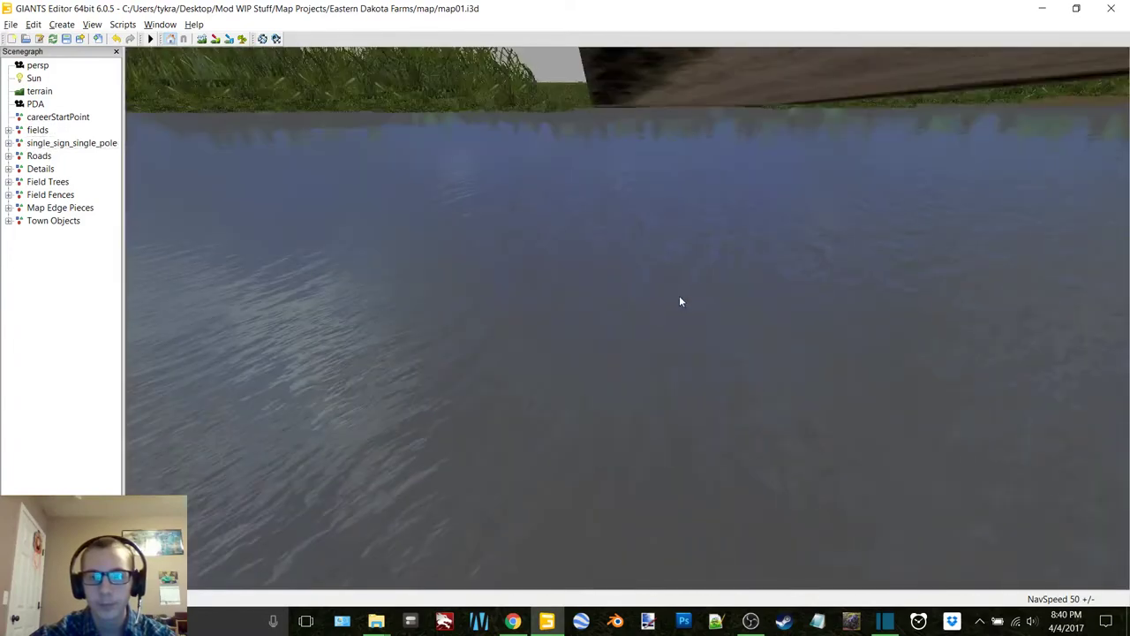
{"action": "scroll", "coordinate": [679, 295], "scroll_direction": "down", "scroll_amount": 2}
{"action": "mouse_move", "coordinate": [676, 302]}
{"action": "right_mouse_down"}
{"action": "mouse_move", "coordinate": [649, 303]}
{"action": "mouse_move", "coordinate": [794, 301]}
{"action": "mouse_move", "coordinate": [573, 326]}
{"action": "mouse_move", "coordinate": [648, 404]}
{"action": "mouse_move", "coordinate": [597, 372]}
{"action": "mouse_move", "coordinate": [613, 557]}
{"action": "mouse_move", "coordinate": [397, 189]}
{"action": "mouse_move", "coordinate": [742, 316]}
{"action": "mouse_move", "coordinate": [558, 341]}
{"action": "mouse_move", "coordinate": [446, 323]}
{"action": "mouse_move", "coordinate": [288, 326]}
{"action": "mouse_move", "coordinate": [691, 309]}
{"action": "mouse_move", "coordinate": [681, 203]}
{"action": "mouse_move", "coordinate": [709, 376]}
{"action": "mouse_move", "coordinate": [871, 424]}
{"action": "mouse_move", "coordinate": [412, 369]}
{"action": "mouse_move", "coordinate": [642, 318]}
{"action": "mouse_move", "coordinate": [680, 339]}
{"action": "mouse_move", "coordinate": [694, 302]}
{"action": "right_mouse_up"}
{"action": "scroll", "coordinate": [794, 295], "scroll_direction": "down", "scroll_amount": 2}
{"action": "scroll", "coordinate": [800, 296], "scroll_direction": "down", "scroll_amount": 3}
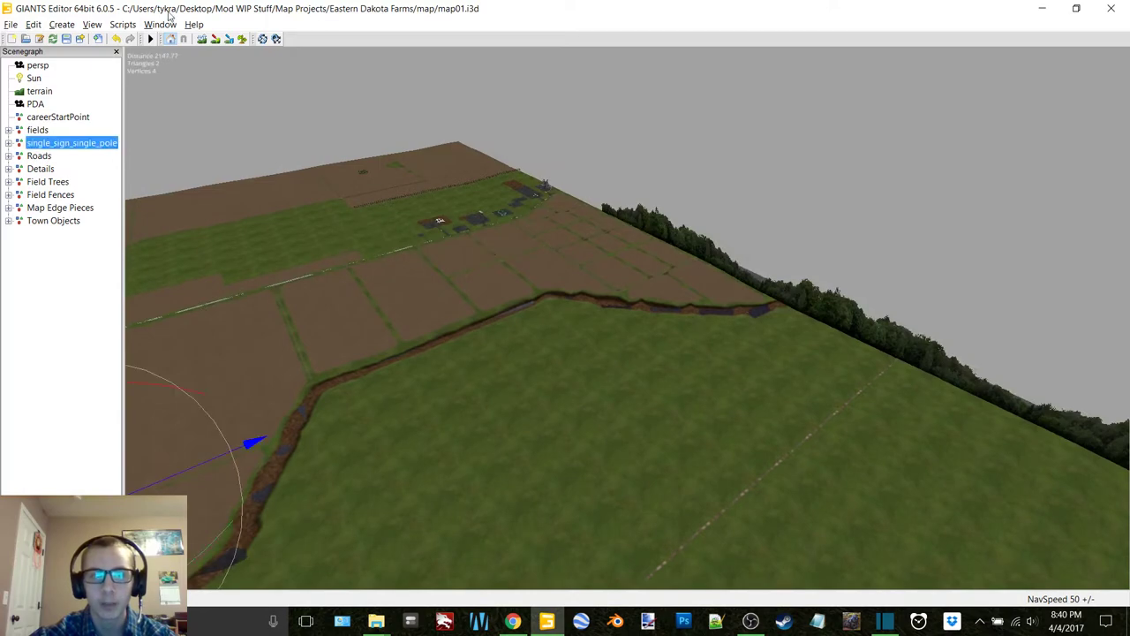
Make the single_sign_single_pole satellite image visible and examine its crossroads, river bend and riverside farmstead.
{"action": "left_click", "coordinate": [160, 24]}
{"action": "left_click", "coordinate": [177, 53]}
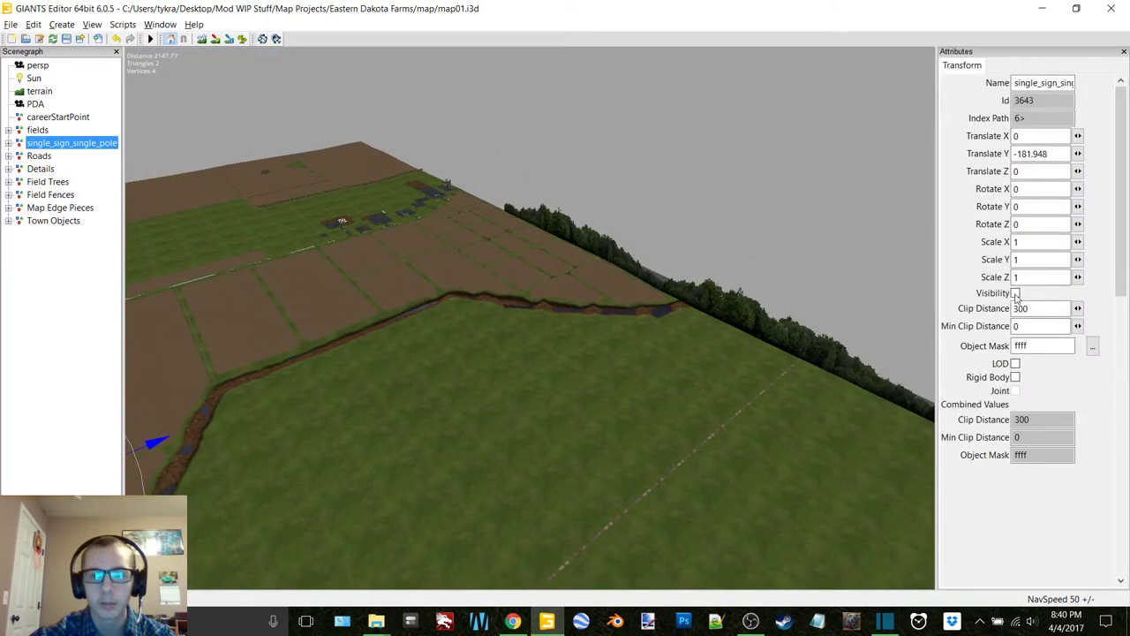
{"action": "left_click", "coordinate": [1016, 294]}
{"action": "right_click_drag", "start_coordinate": [765, 170], "coordinate": [456, 193]}
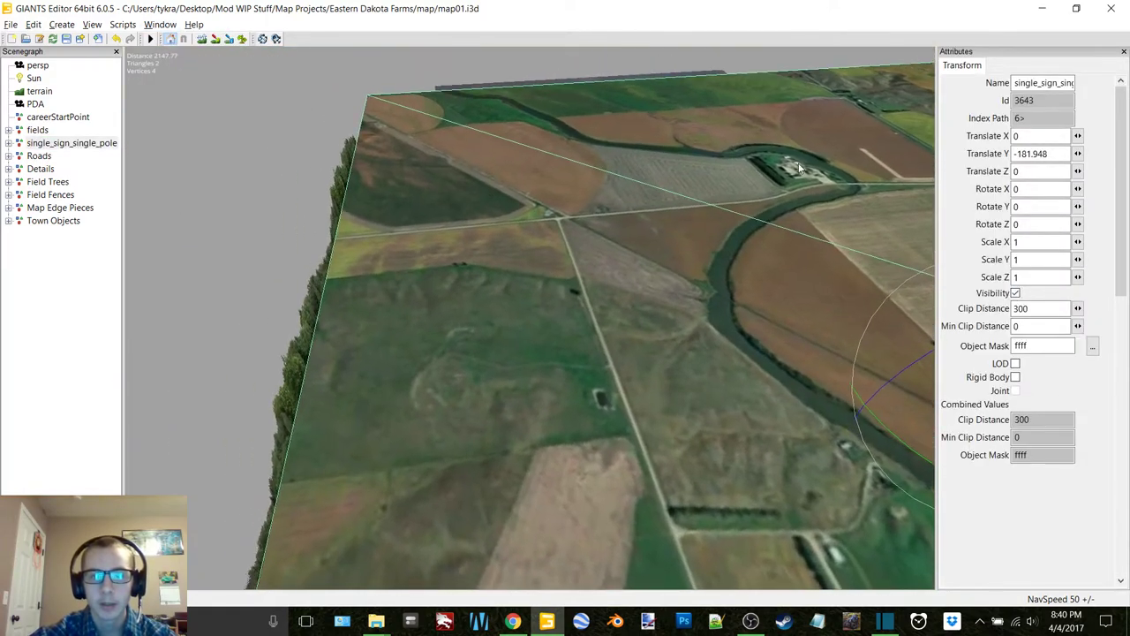
{"action": "right_click_drag", "start_coordinate": [772, 190], "coordinate": [454, 203]}
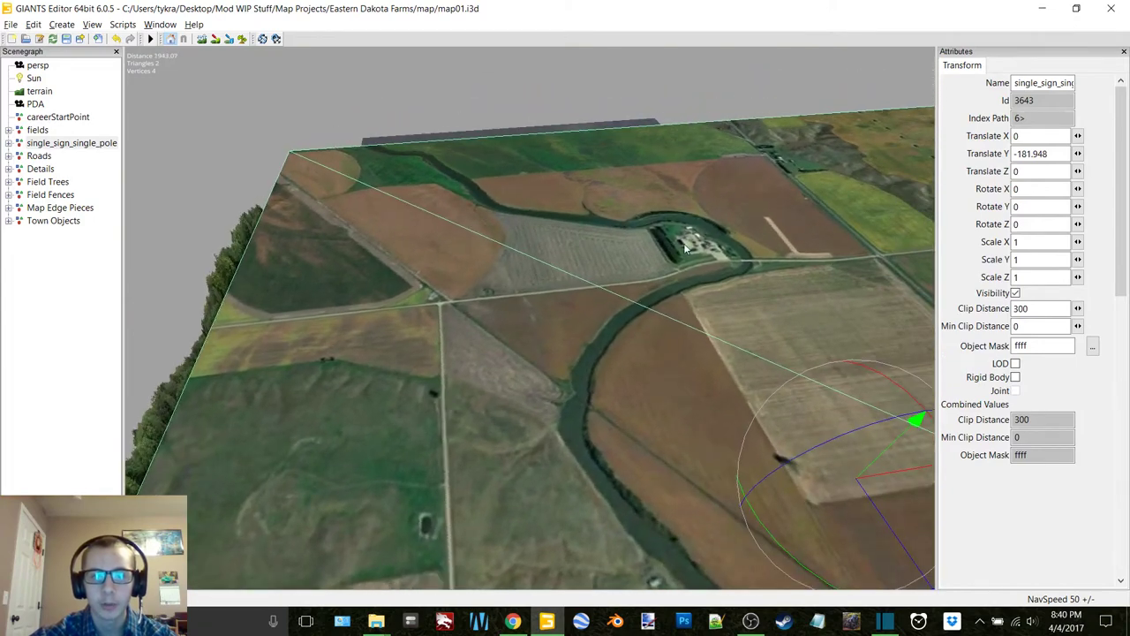
{"action": "right_click_drag", "start_coordinate": [691, 245], "coordinate": [638, 270]}
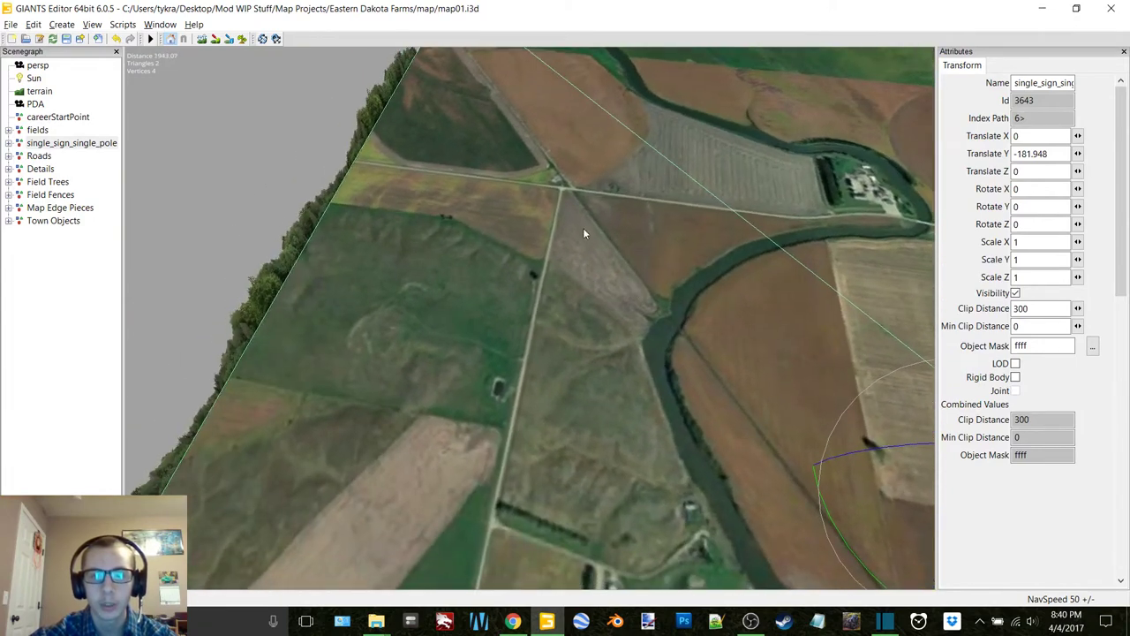
Examine the circular fields and pastures on the satellite image, and hide the image again.
{"action": "right_click_drag", "start_coordinate": [855, 283], "coordinate": [573, 280]}
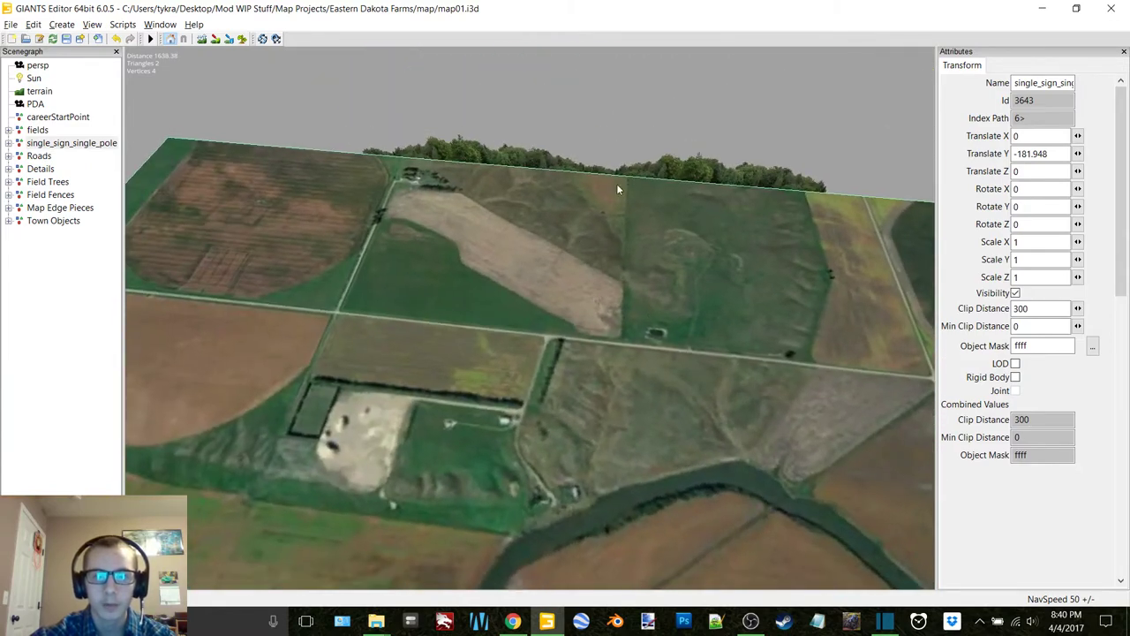
{"action": "right_click_drag", "start_coordinate": [597, 190], "coordinate": [524, 281]}
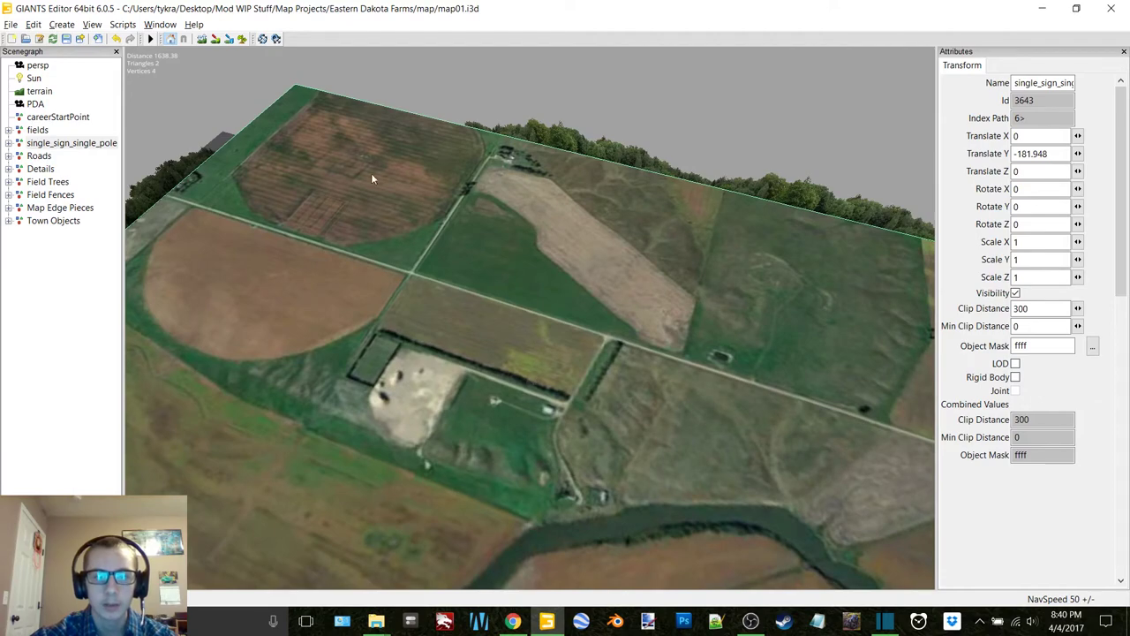
{"action": "right_click_drag", "start_coordinate": [378, 206], "coordinate": [542, 285]}
{"action": "right_click_drag", "start_coordinate": [647, 284], "coordinate": [593, 257]}
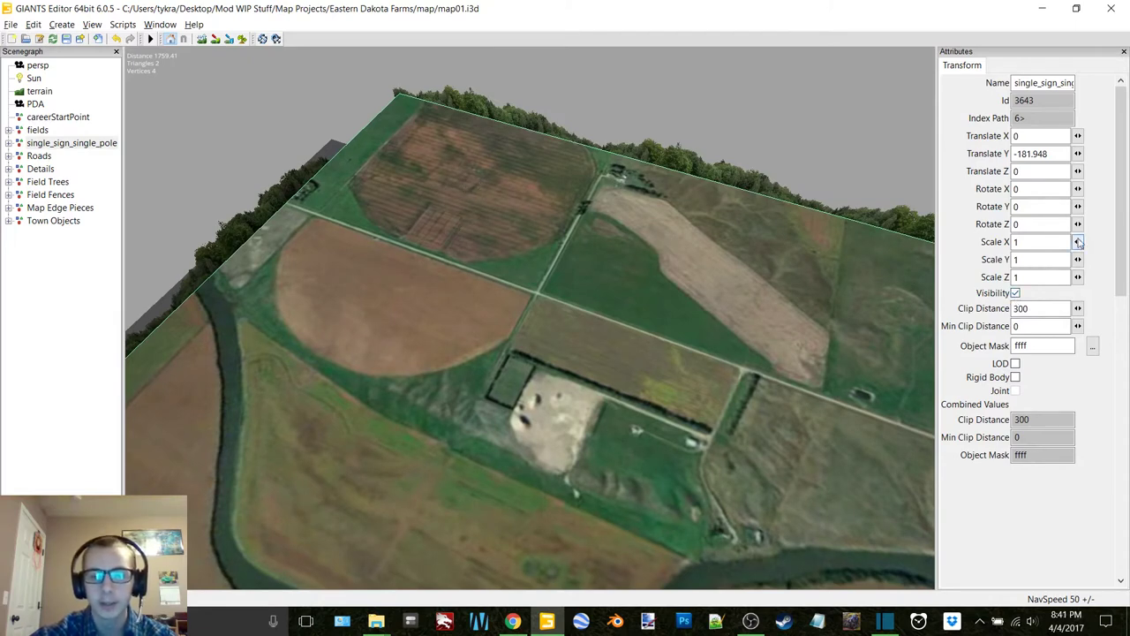
{"action": "left_click", "coordinate": [1015, 293]}
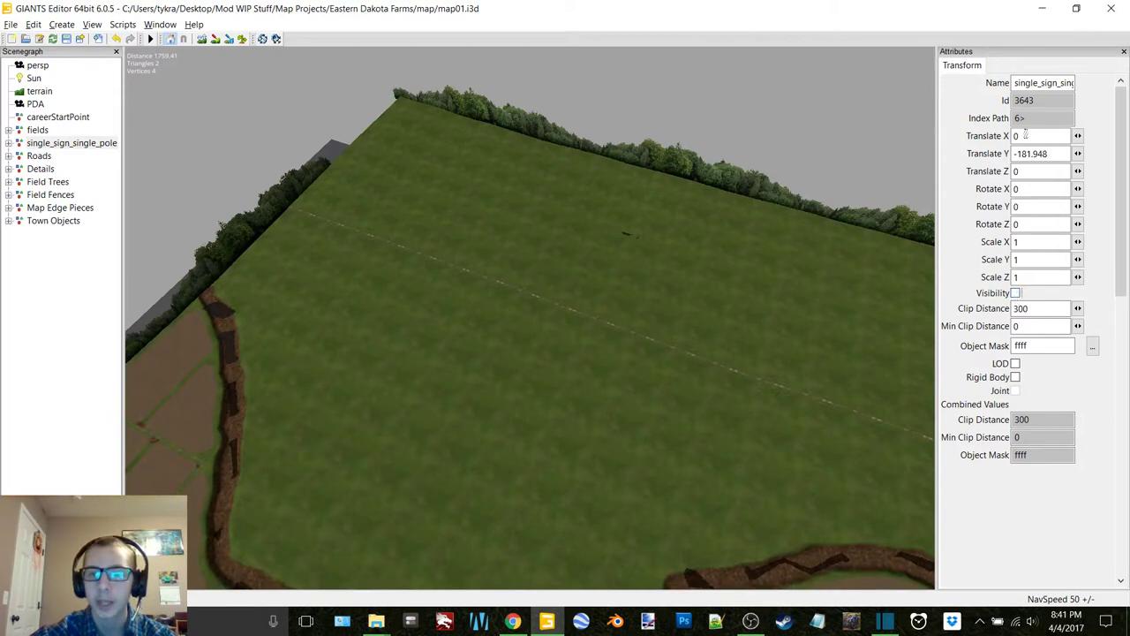
{"action": "left_click", "coordinate": [1124, 52]}
Close the map01.i3d map without saving the changes.
{"action": "right_click_drag", "start_coordinate": [397, 351], "coordinate": [1077, 8]}
{"action": "left_click", "coordinate": [1112, 8]}
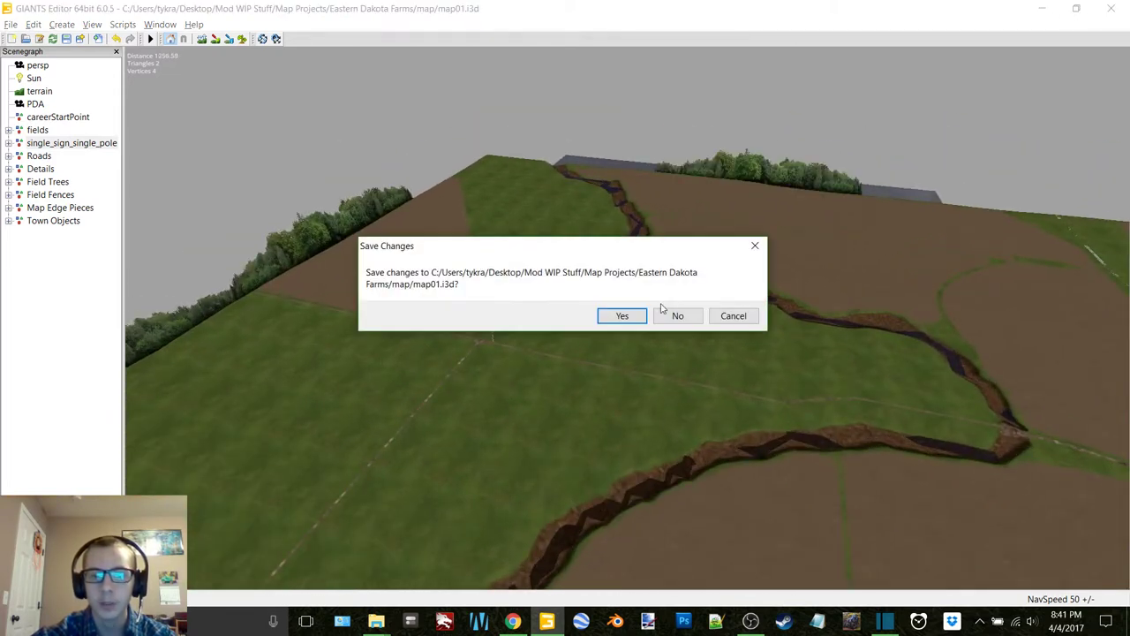
{"action": "left_click", "coordinate": [674, 316]}
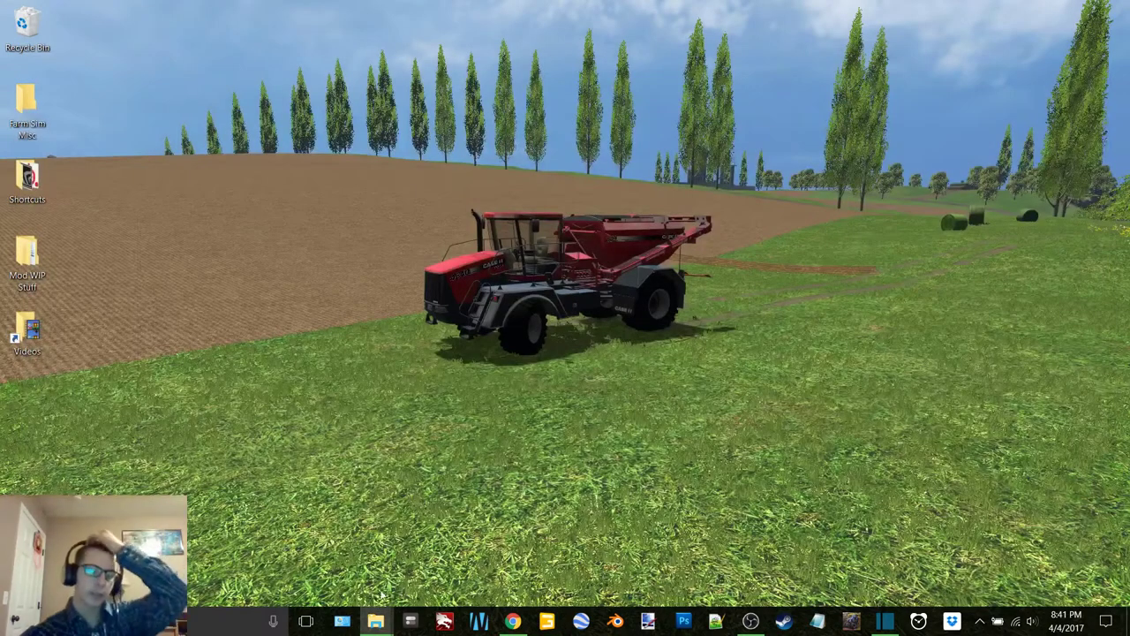
Open the fencesection and boxpost models from the Electric_Fence folder in Map Objects with GIANTS Editor version 6.0.5.
{"action": "mouse_move", "coordinate": [375, 621]}
{"action": "left_click", "coordinate": [243, 552]}
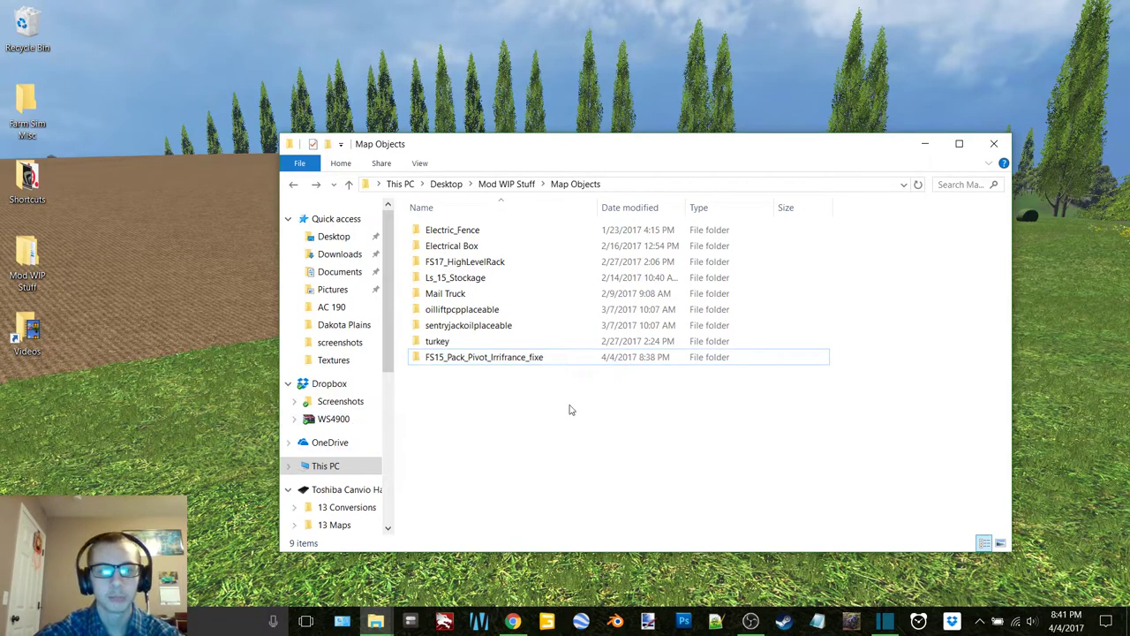
{"action": "double_click", "coordinate": [492, 233]}
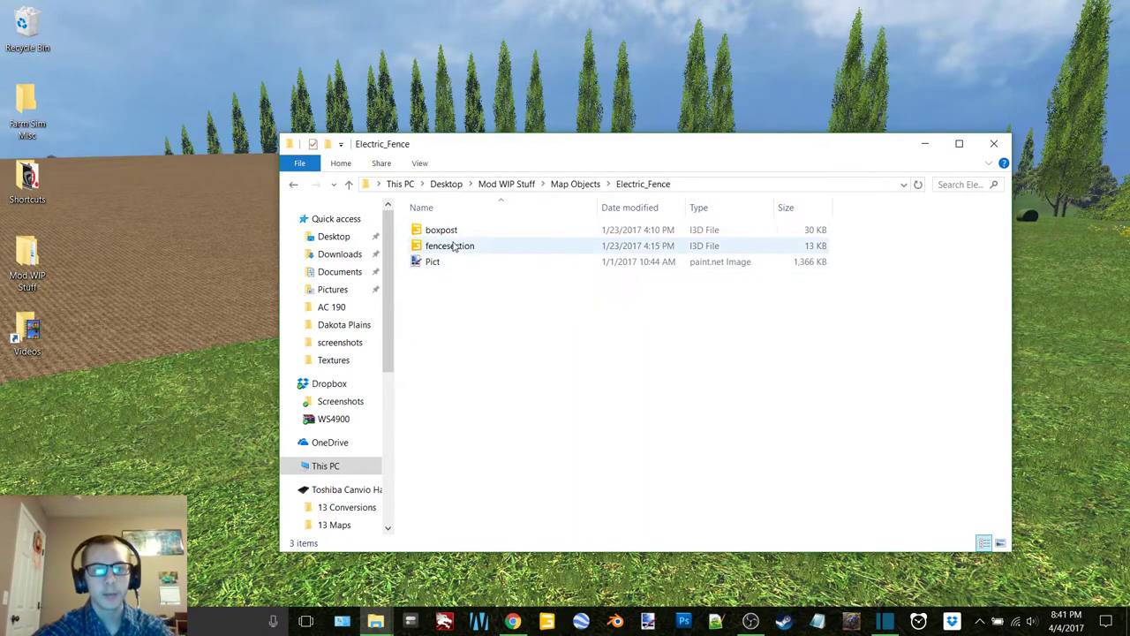
{"action": "double_click", "coordinate": [460, 247]}
{"action": "left_click", "coordinate": [456, 144]}
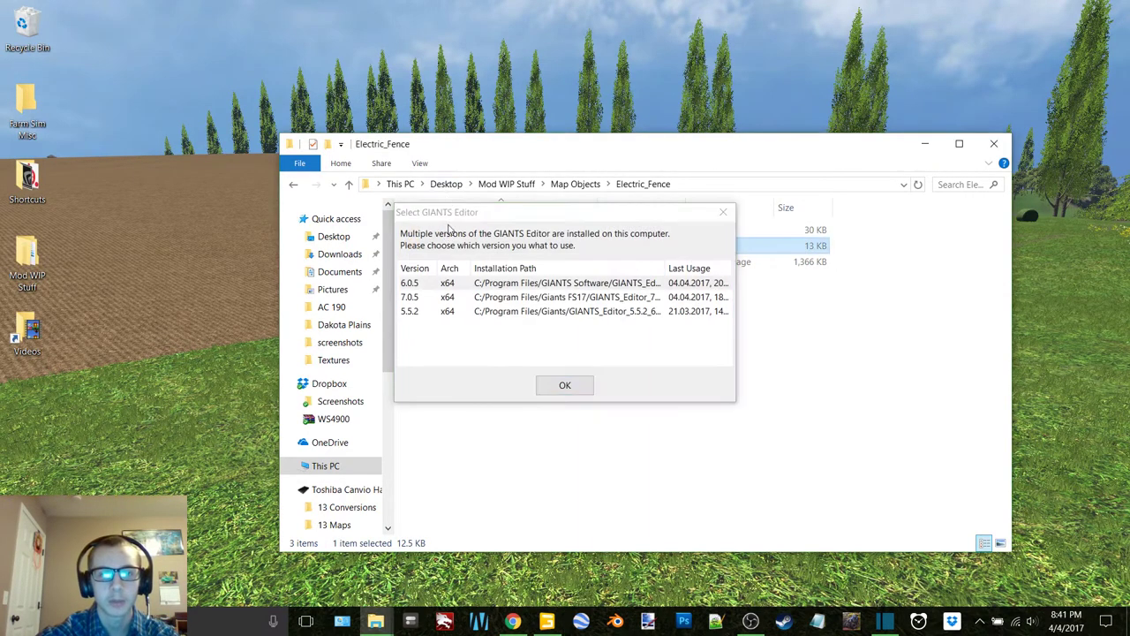
{"action": "double_click", "coordinate": [442, 233]}
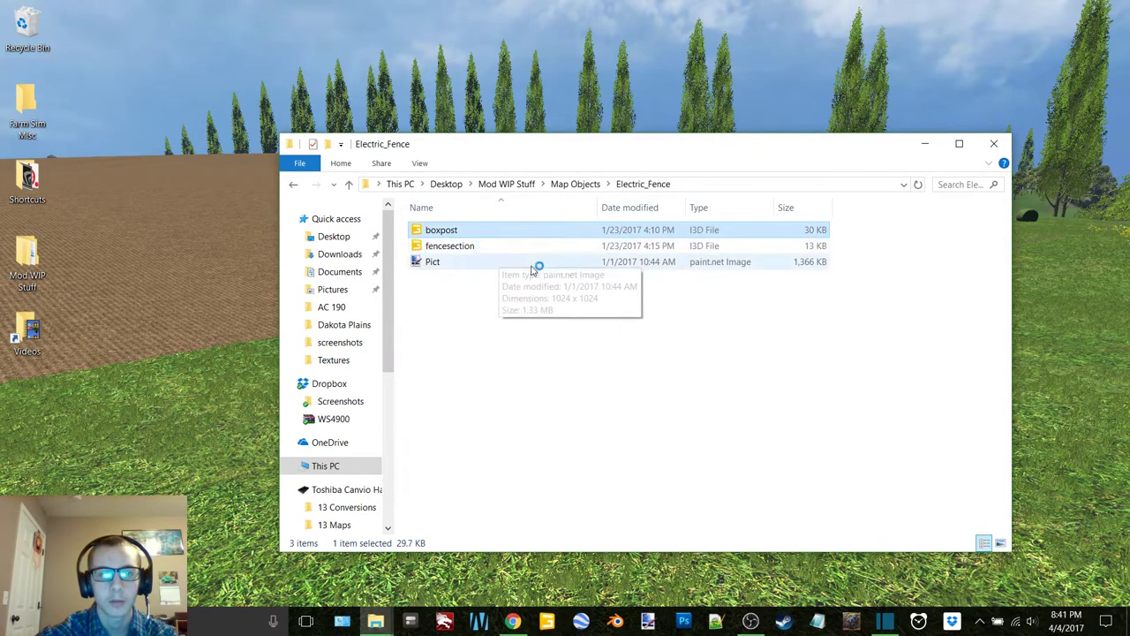
{"action": "double_click", "coordinate": [597, 283]}
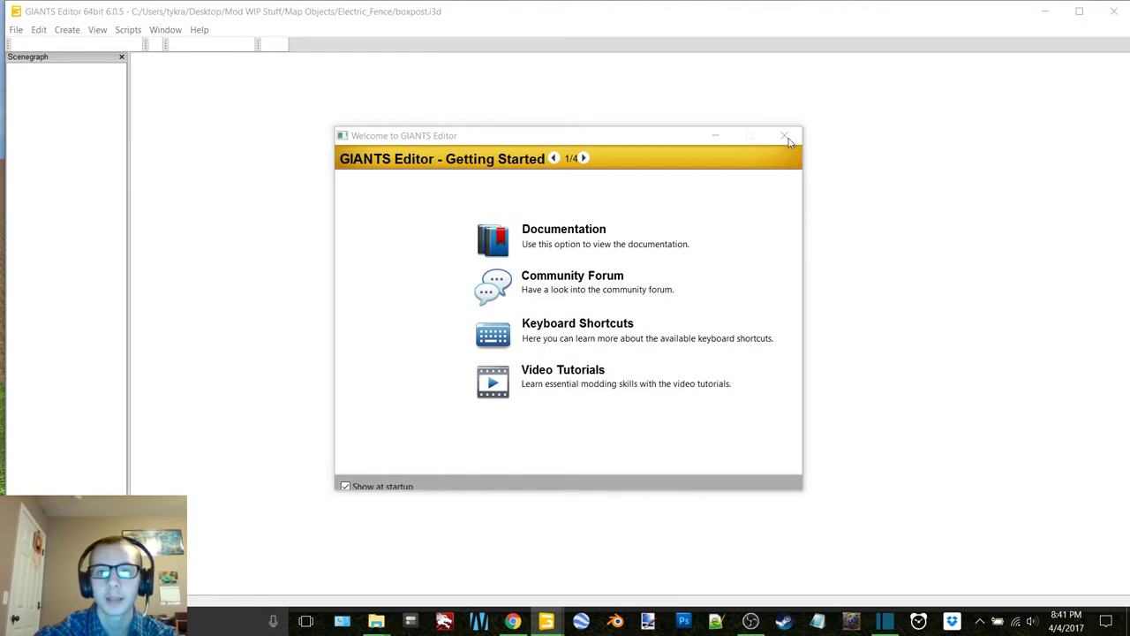
Dismiss the welcome window, examine the Box Post model up close, and close boxpost.i3d without saving.
{"action": "left_click", "coordinate": [785, 137]}
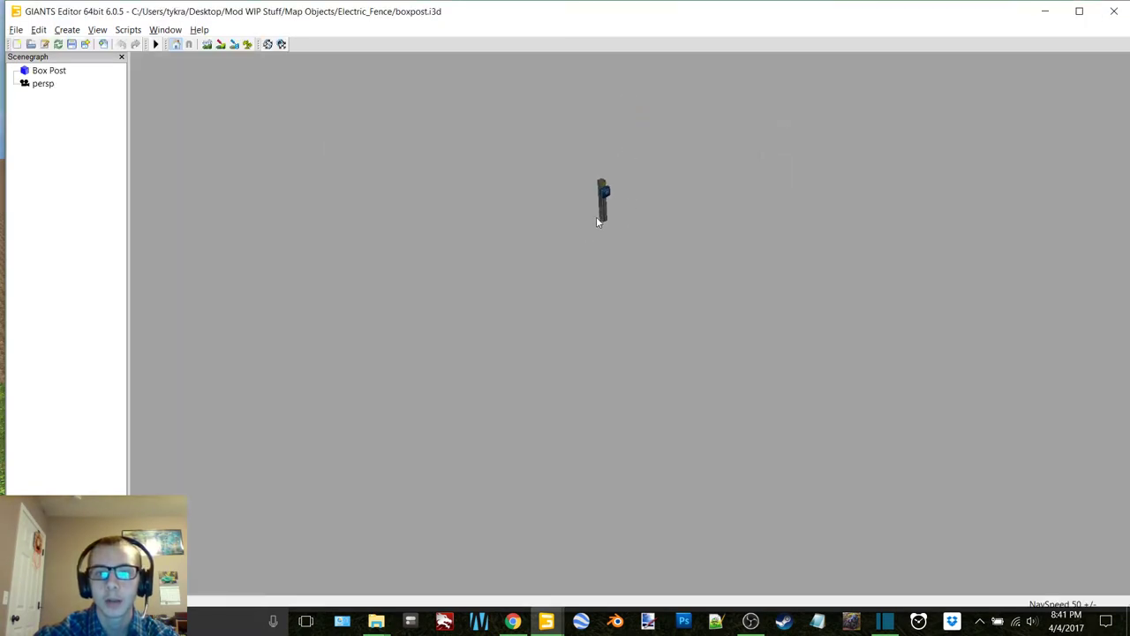
{"action": "scroll", "coordinate": [583, 226], "scroll_direction": "up", "scroll_amount": 4}
{"action": "left_click_drag", "start_coordinate": [595, 224], "coordinate": [643, 172], "text": "alt"}
{"action": "scroll", "coordinate": [650, 171], "scroll_direction": "up", "scroll_amount": 4}
{"action": "middle_click_drag", "start_coordinate": [651, 175], "coordinate": [630, 164]}
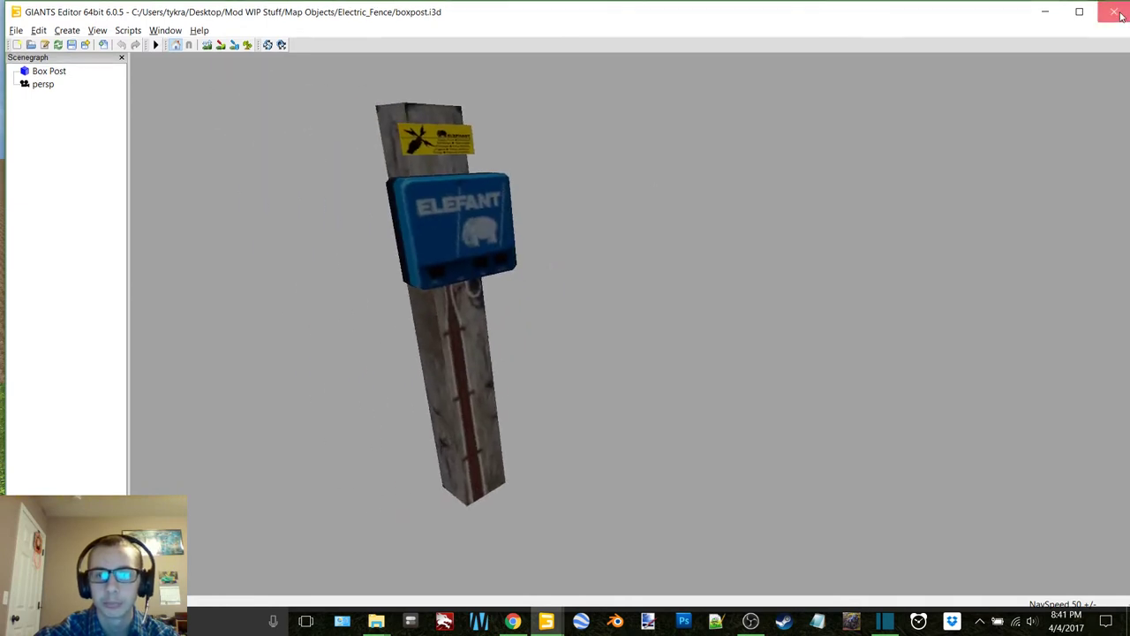
{"action": "left_click", "coordinate": [678, 311]}
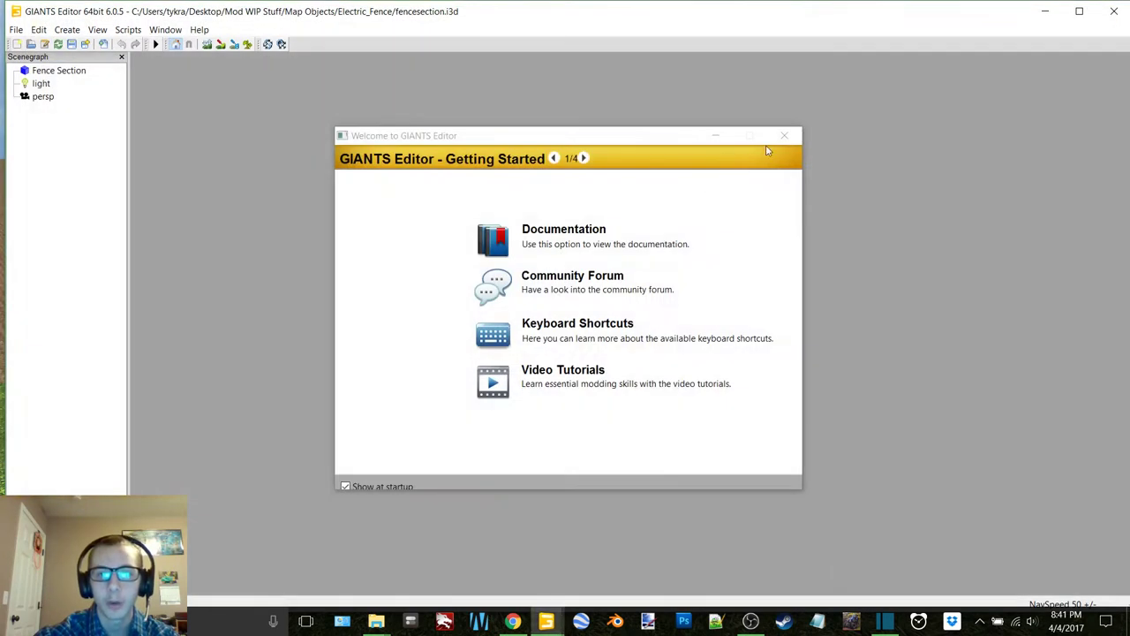
Examine the Fence Section model's post and wires up close, and close fencesection.i3d without saving.
{"action": "left_click", "coordinate": [784, 135]}
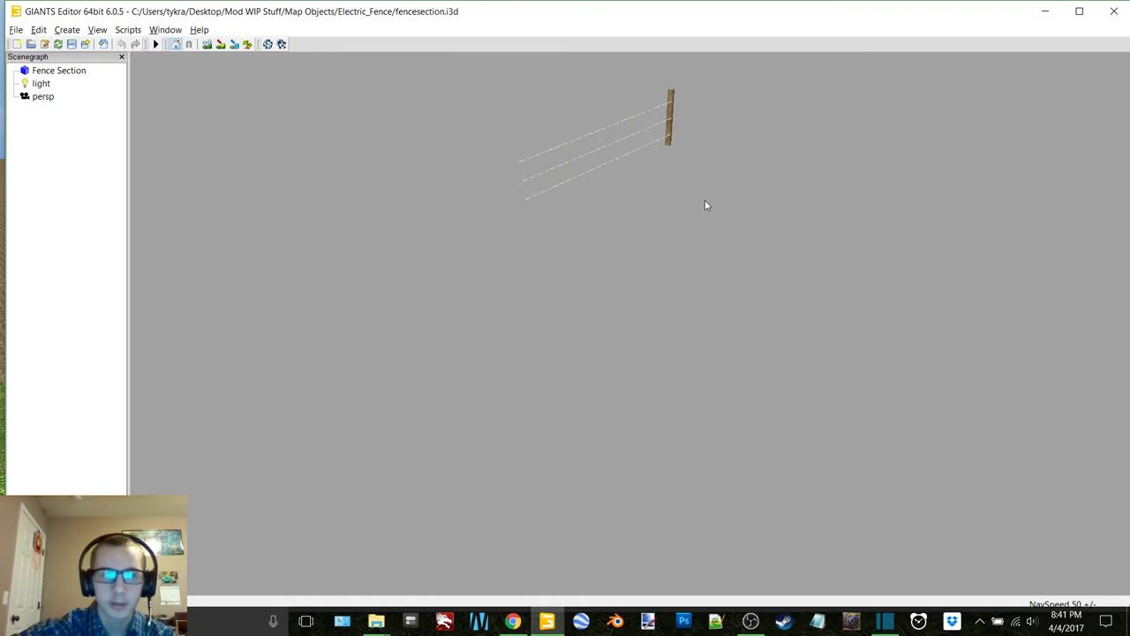
{"action": "left_click", "coordinate": [1078, 12]}
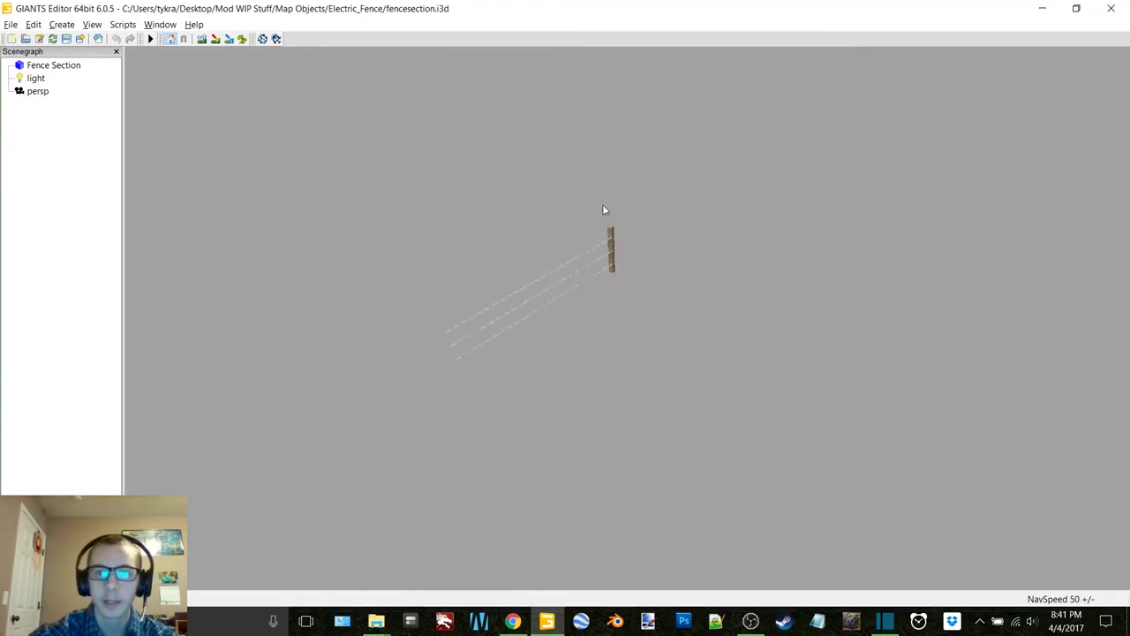
{"action": "scroll", "coordinate": [601, 210], "scroll_direction": "up", "scroll_amount": 2}
{"action": "scroll", "coordinate": [550, 149], "scroll_direction": "down", "scroll_amount": 3}
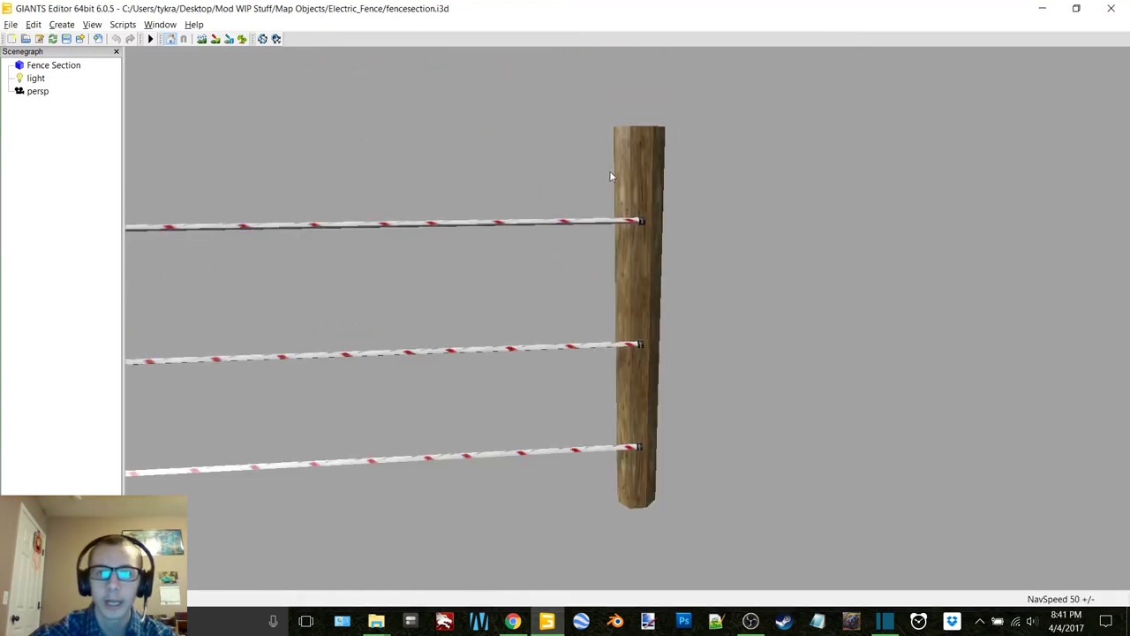
{"action": "scroll", "coordinate": [648, 178], "scroll_direction": "up", "scroll_amount": 2}
{"action": "scroll", "coordinate": [648, 179], "scroll_direction": "up", "scroll_amount": 2}
{"action": "mouse_move", "coordinate": [649, 180]}
{"action": "left_mouse_down", "text": "alt"}
{"action": "mouse_move", "coordinate": [580, 182]}
{"action": "mouse_move", "coordinate": [644, 177]}
{"action": "left_mouse_up", "text": "alt"}
{"action": "scroll", "coordinate": [645, 176], "scroll_direction": "down", "scroll_amount": 2}
{"action": "scroll", "coordinate": [648, 181], "scroll_direction": "down", "scroll_amount": 3}
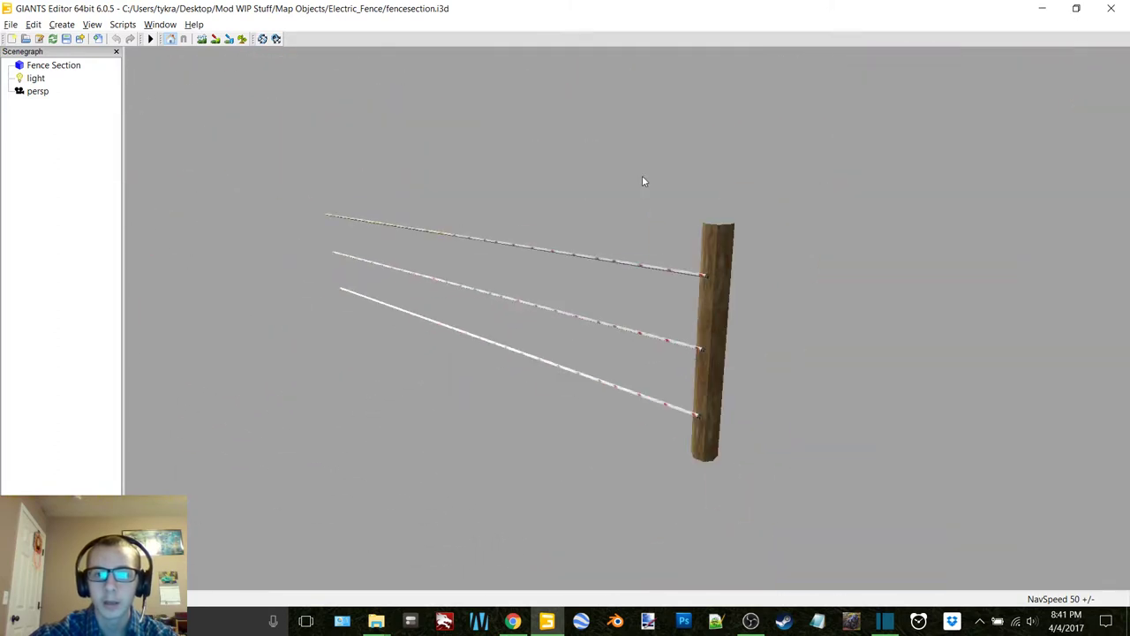
{"action": "scroll", "coordinate": [648, 181], "scroll_direction": "up", "scroll_amount": 2}
{"action": "middle_click_drag", "start_coordinate": [619, 166], "coordinate": [618, 167], "text": "alt"}
{"action": "left_click", "coordinate": [1111, 8]}
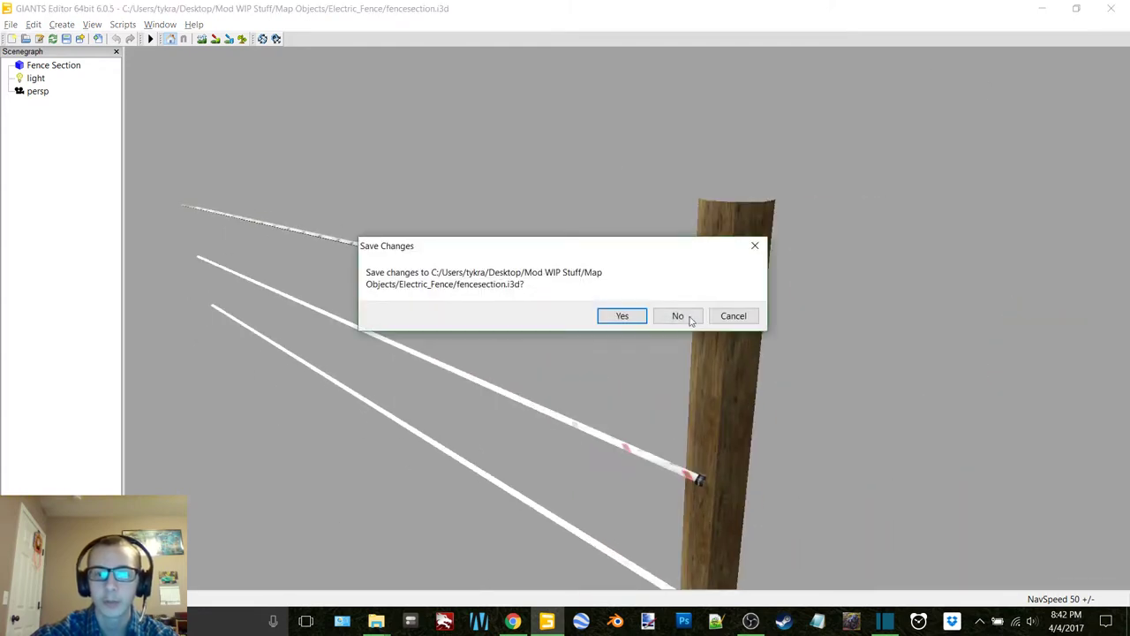
{"action": "left_click", "coordinate": [678, 316]}
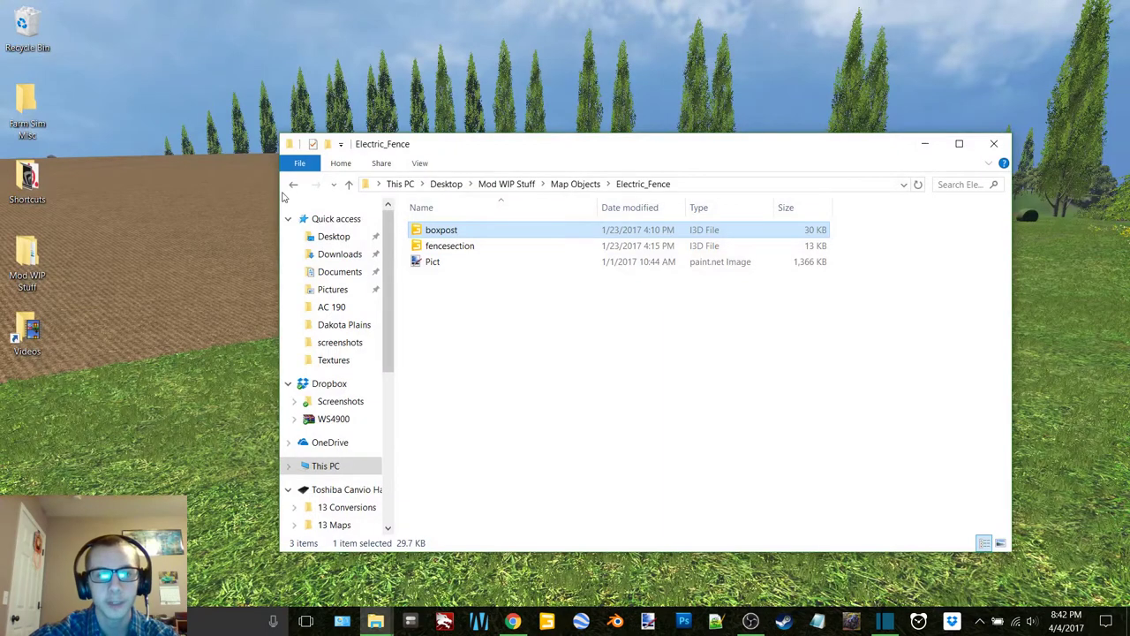
Open the electricbox model from the Electrical Box folder in Map Objects with GIANTS Editor version 6.0.5.
{"action": "left_click", "coordinate": [293, 184]}
{"action": "double_click", "coordinate": [566, 246]}
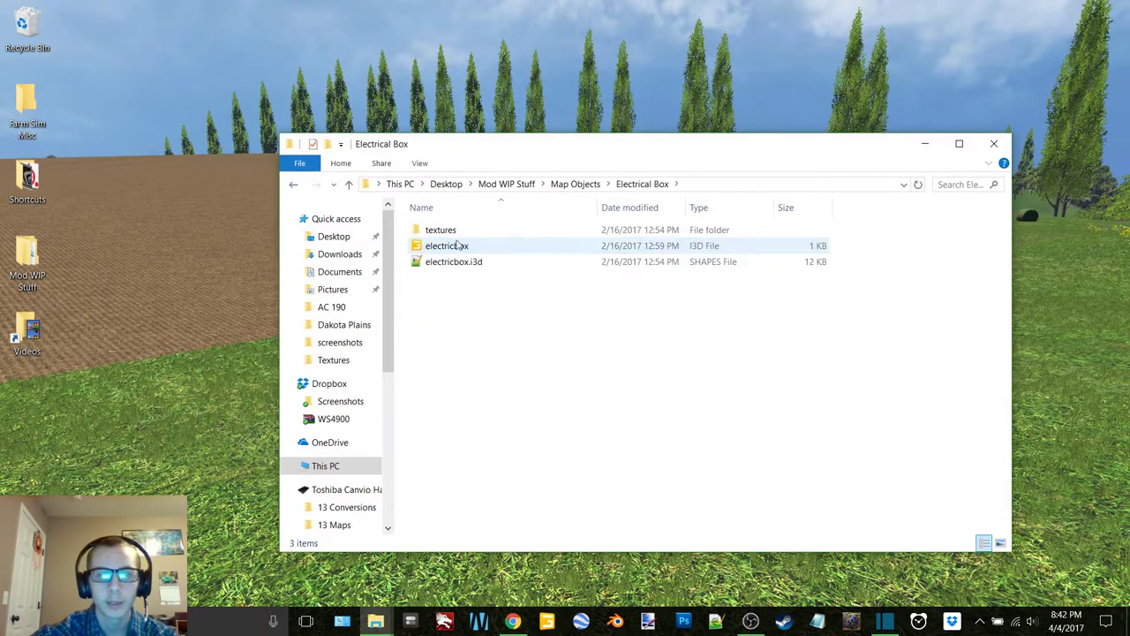
{"action": "left_click", "coordinate": [458, 248]}
{"action": "double_click", "coordinate": [611, 282]}
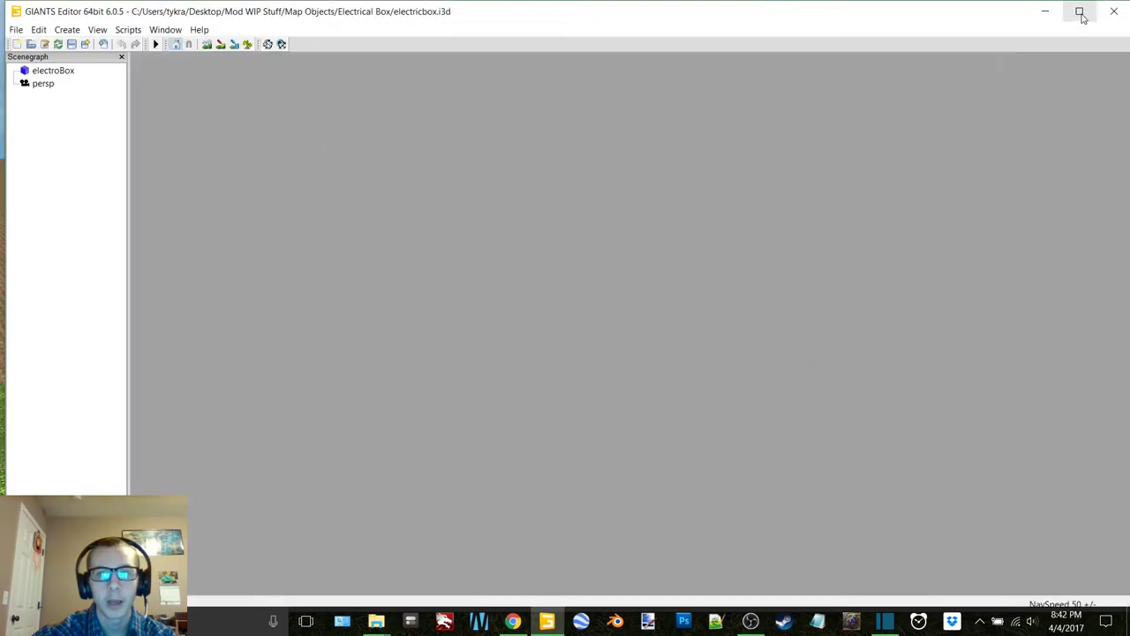
{"action": "left_click", "coordinate": [1080, 11]}
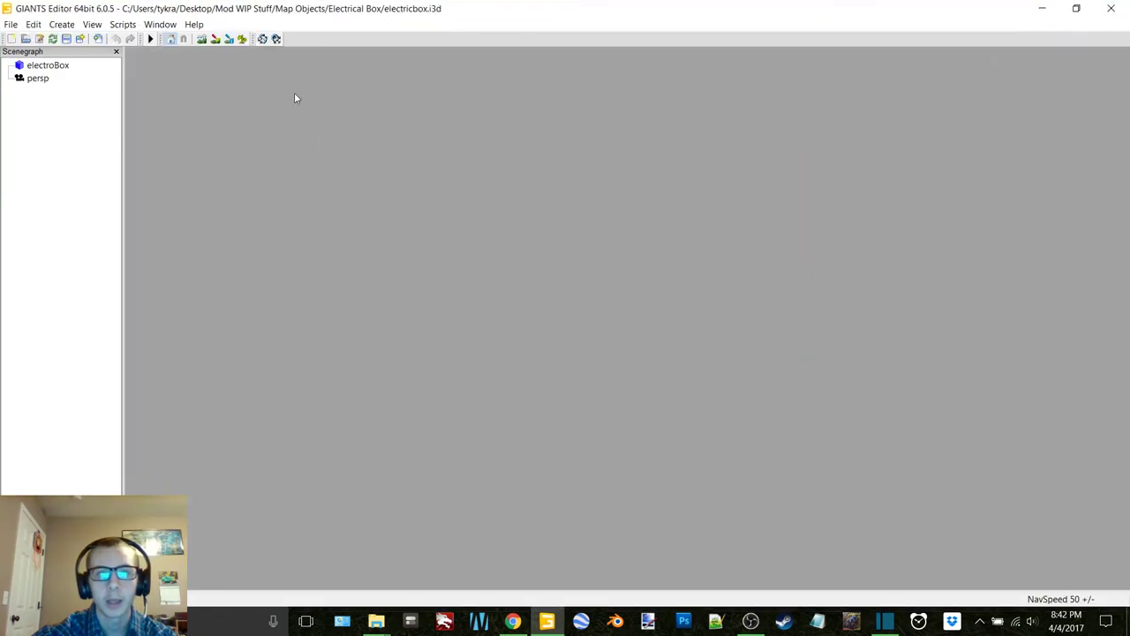
Set electroBox's X, Y and Z translation and its Y rotation to 0, and add a light to the scene.
{"action": "left_click", "coordinate": [159, 25]}
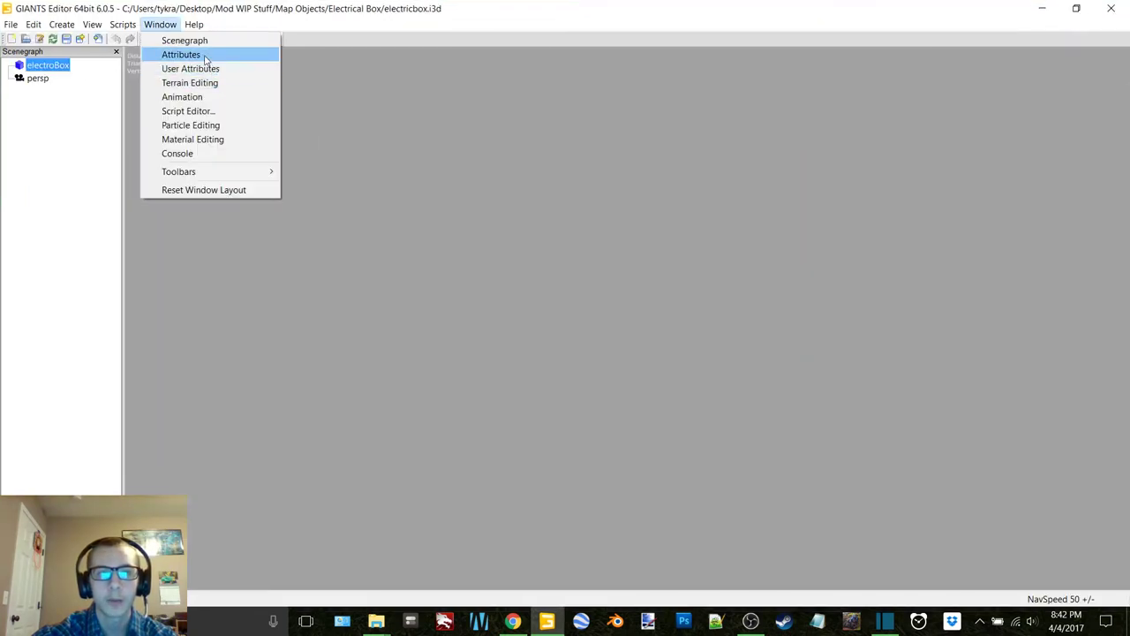
{"action": "left_click", "coordinate": [190, 53]}
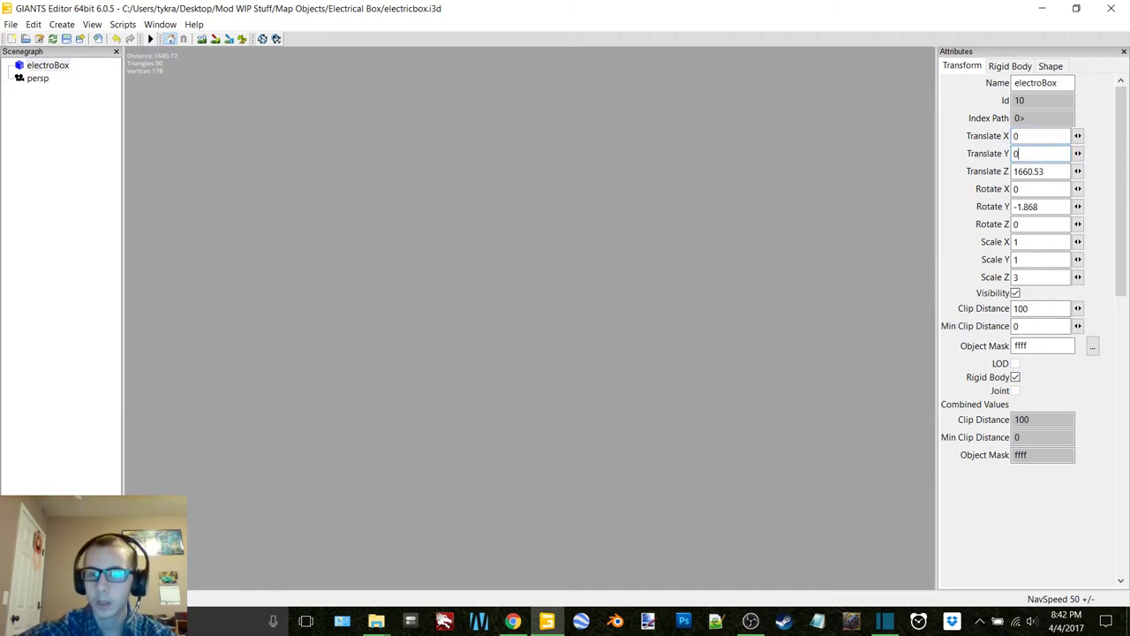
{"action": "type", "text": "0"}
{"action": "key", "text": "Return"}
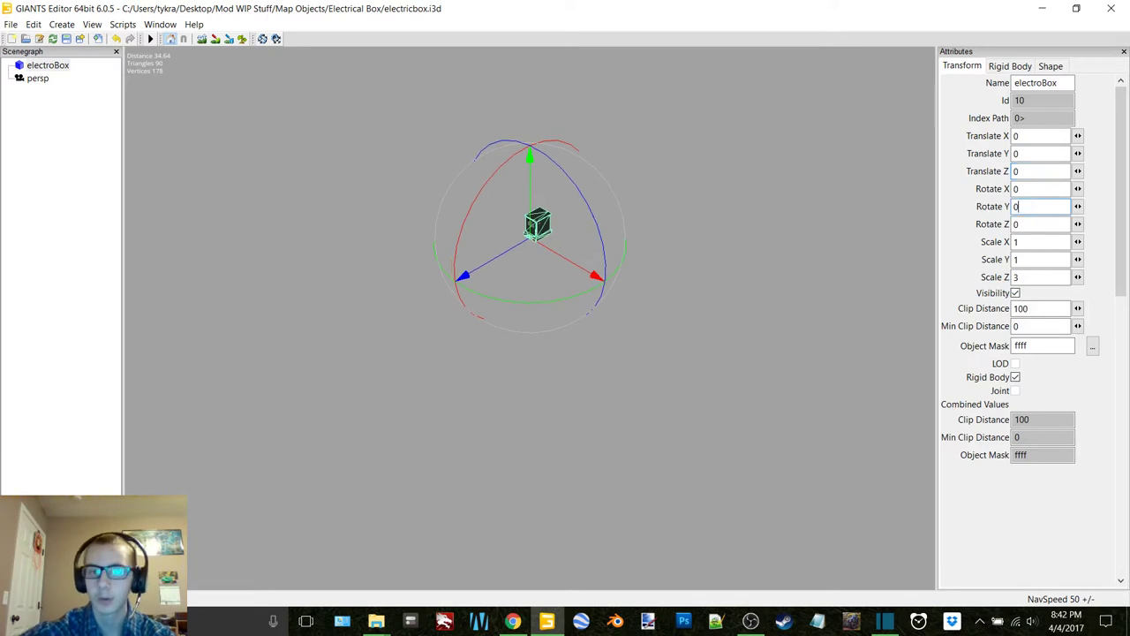
{"action": "left_click", "coordinate": [863, 234]}
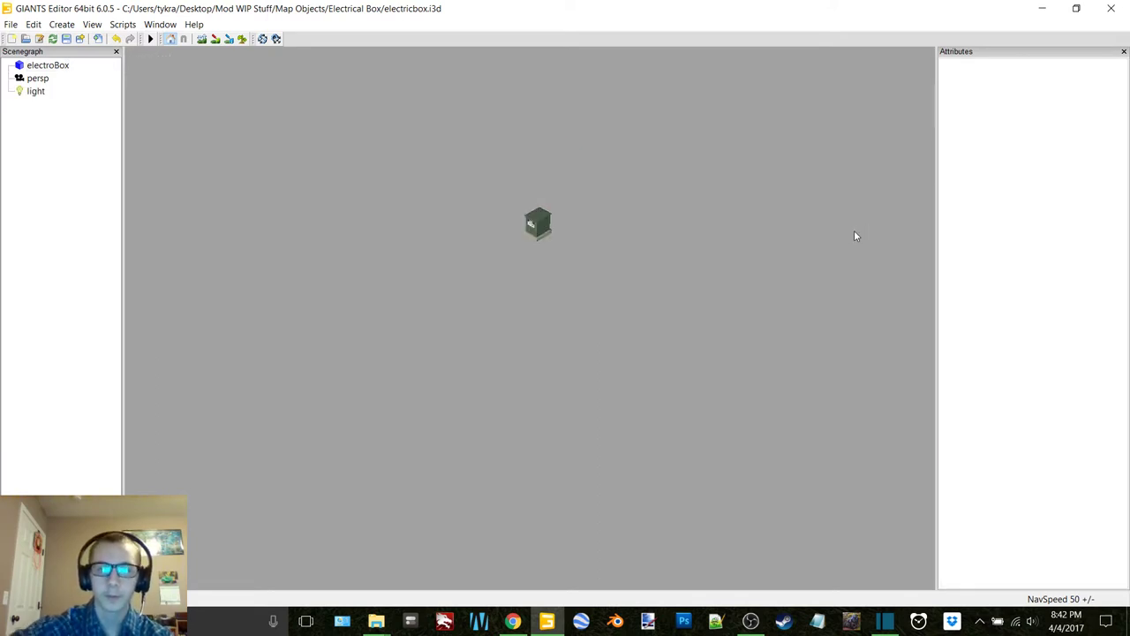
{"action": "left_click", "coordinate": [1124, 52]}
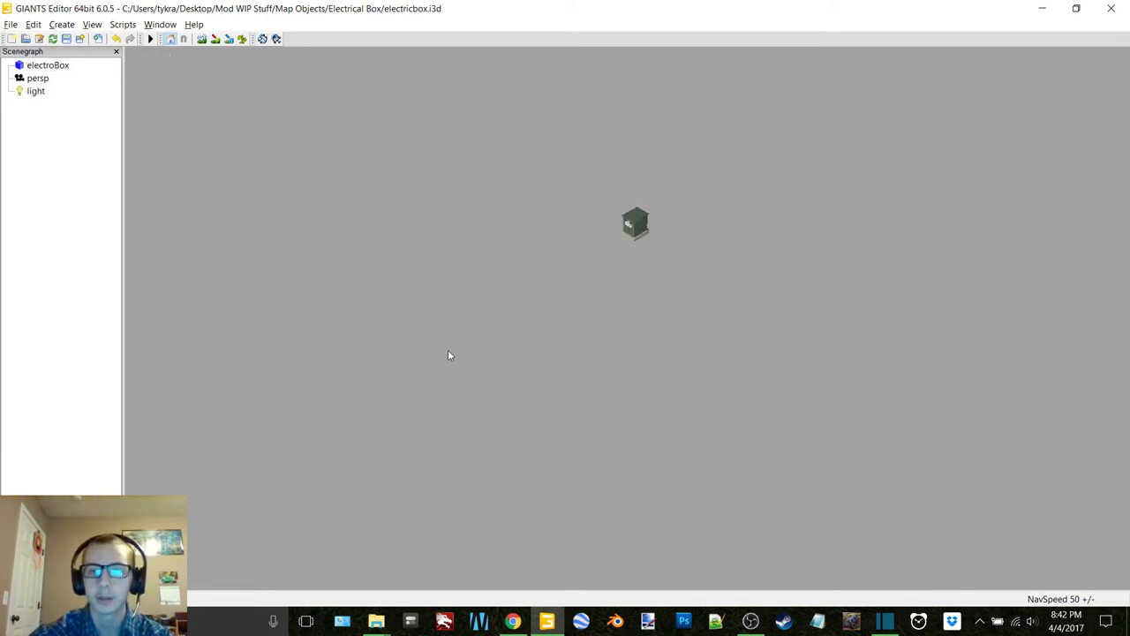
Examine the electrical box model up close, and close electricbox.i3d without saving.
{"action": "left_click_drag", "start_coordinate": [448, 352], "coordinate": [448, 357], "text": "alt"}
{"action": "scroll", "coordinate": [545, 330], "scroll_direction": "up", "scroll_amount": 4}
{"action": "left_click_drag", "start_coordinate": [552, 327], "coordinate": [558, 296], "text": "alt"}
{"action": "scroll", "coordinate": [556, 297], "scroll_direction": "up", "scroll_amount": 6}
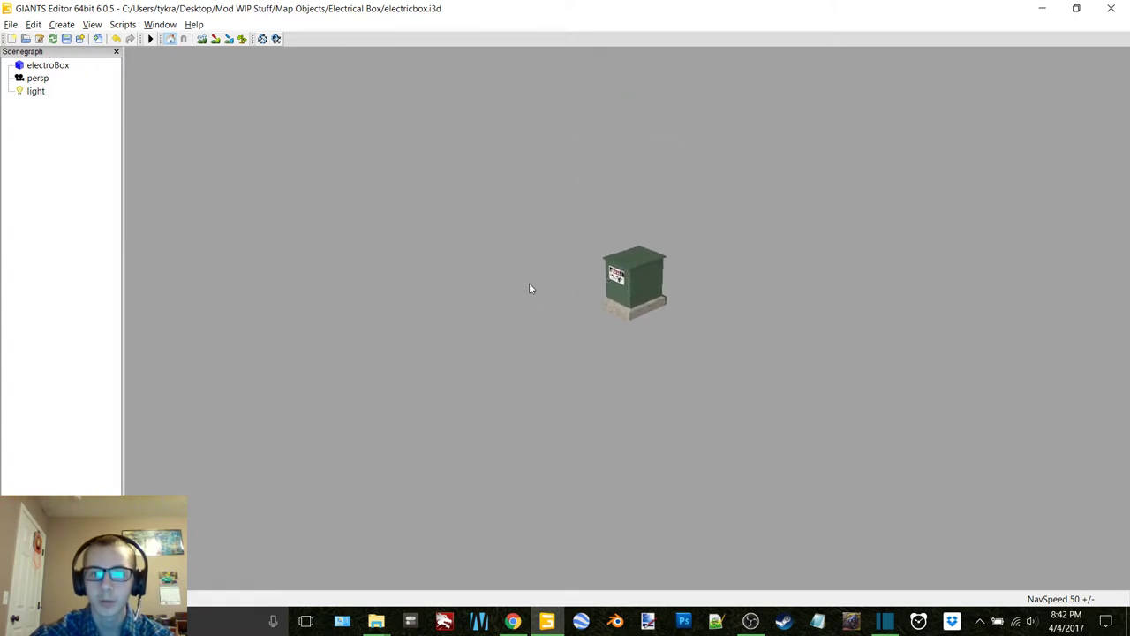
{"action": "middle_click_drag", "start_coordinate": [554, 291], "coordinate": [554, 294], "text": "alt"}
{"action": "left_click", "coordinate": [1111, 7]}
{"action": "left_click", "coordinate": [677, 308]}
Open the highlevelrack model from the FS17_HighLevelRack folder in Map Objects with GIANTS Editor version 6.0.5.
{"action": "left_click", "coordinate": [292, 184]}
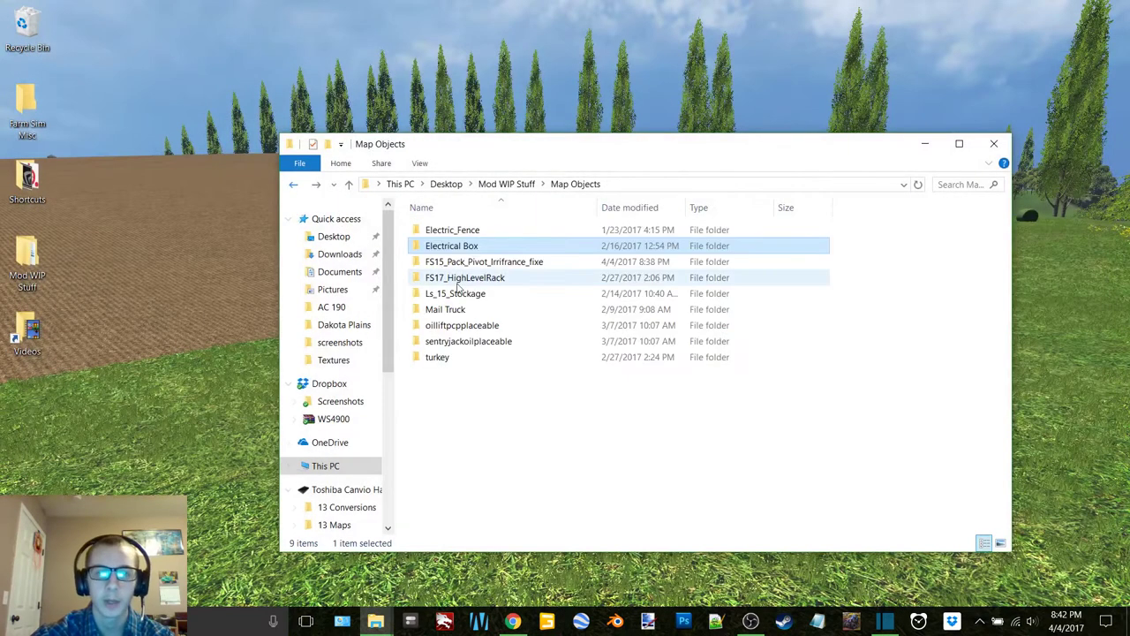
{"action": "left_click", "coordinate": [512, 264]}
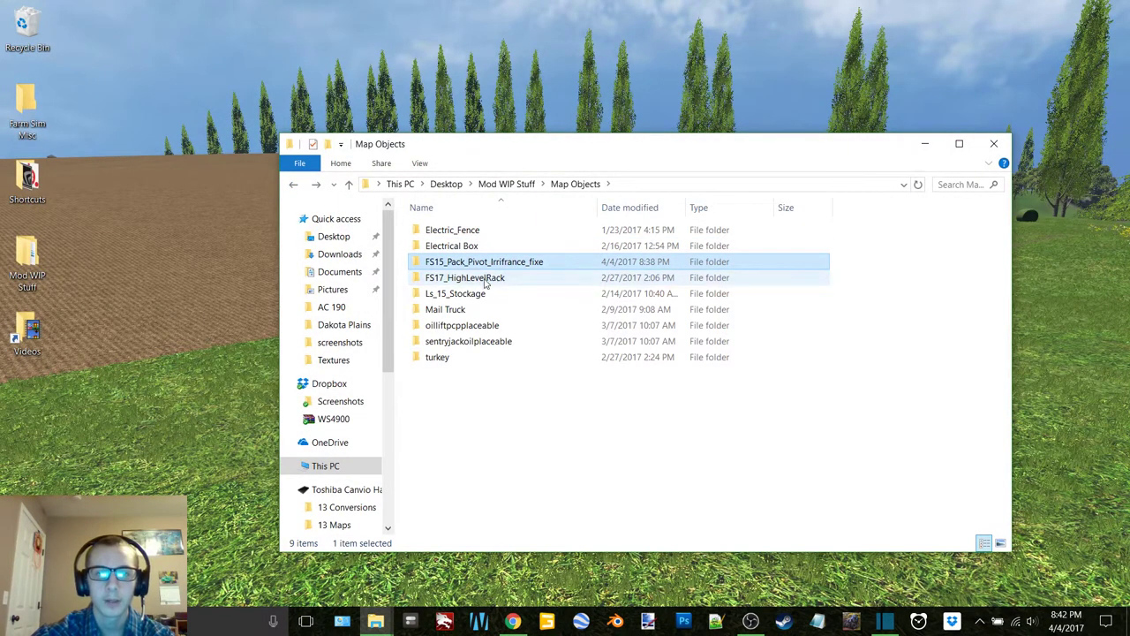
{"action": "double_click", "coordinate": [481, 278]}
{"action": "left_click", "coordinate": [450, 247]}
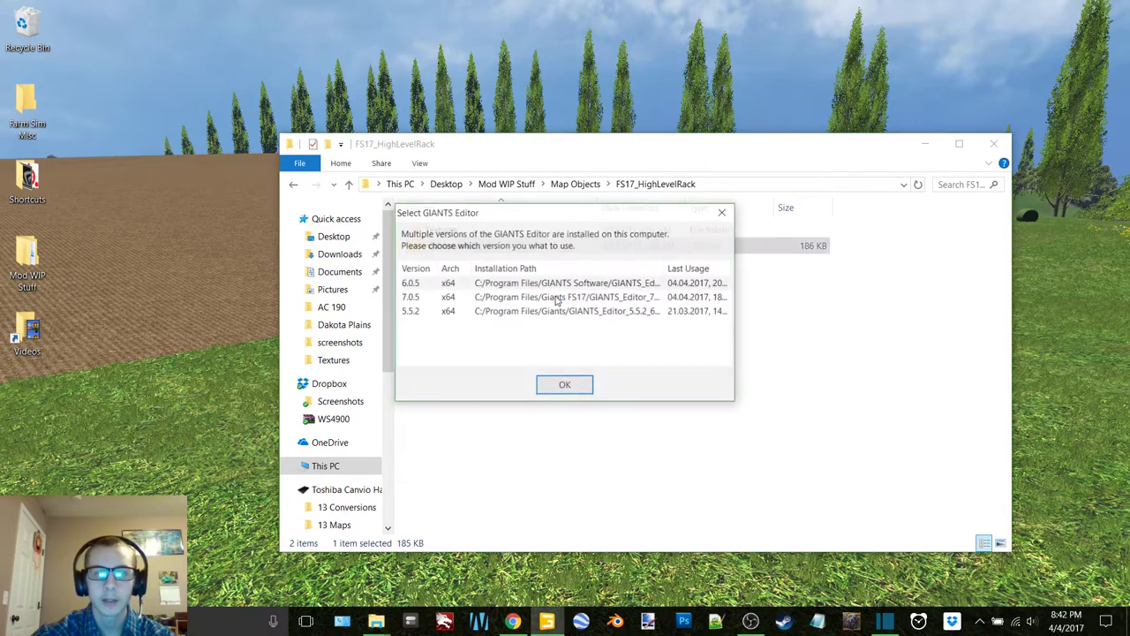
{"action": "key", "text": "Return"}
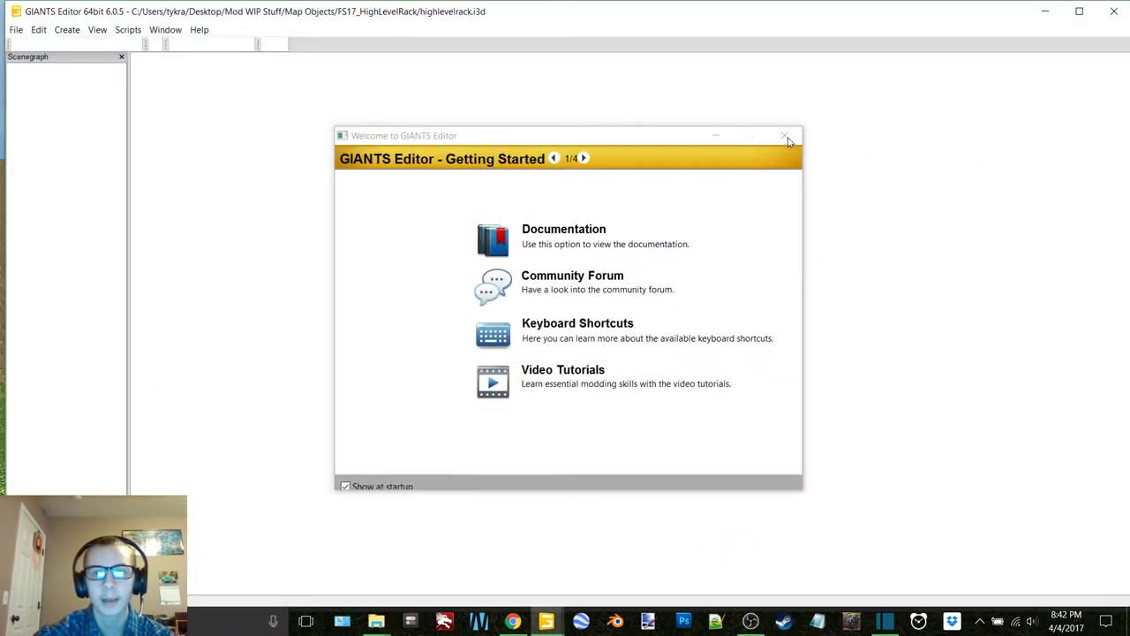
{"action": "left_click", "coordinate": [1078, 14]}
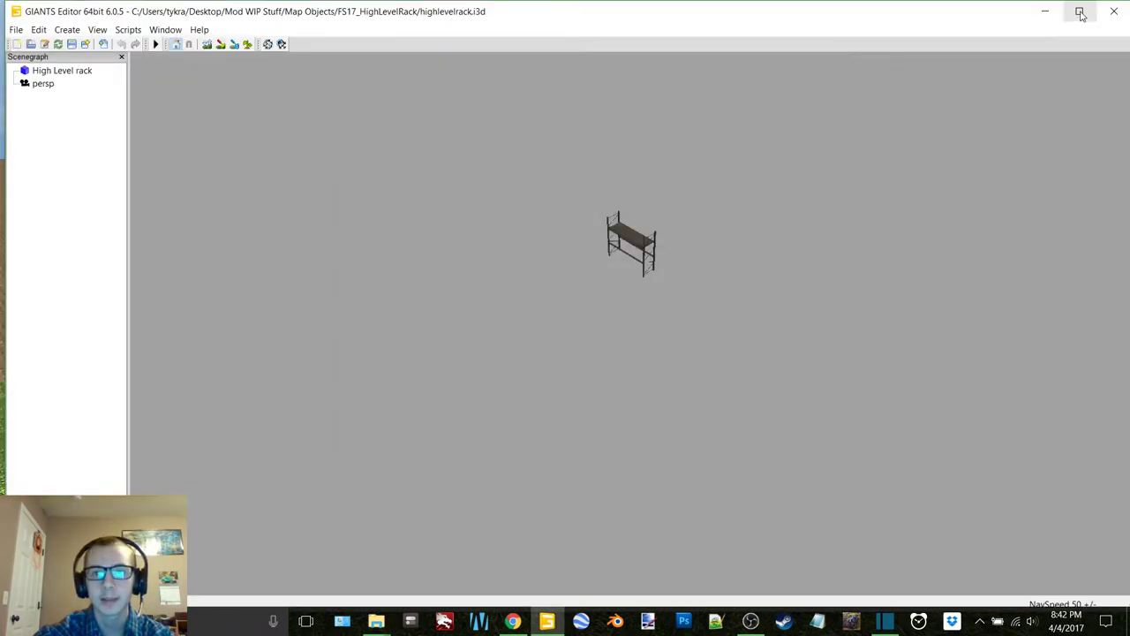
Add a light to examine the High Level rack from several angles, and close highlevelrack.i3d without saving.
{"action": "scroll", "coordinate": [583, 313], "scroll_direction": "up", "scroll_amount": 2}
{"action": "middle_click_drag", "start_coordinate": [575, 301], "coordinate": [578, 307], "text": "alt"}
{"action": "scroll", "coordinate": [578, 307], "scroll_direction": "up", "scroll_amount": 4}
{"action": "left_click_drag", "start_coordinate": [601, 305], "coordinate": [648, 256], "text": "alt"}
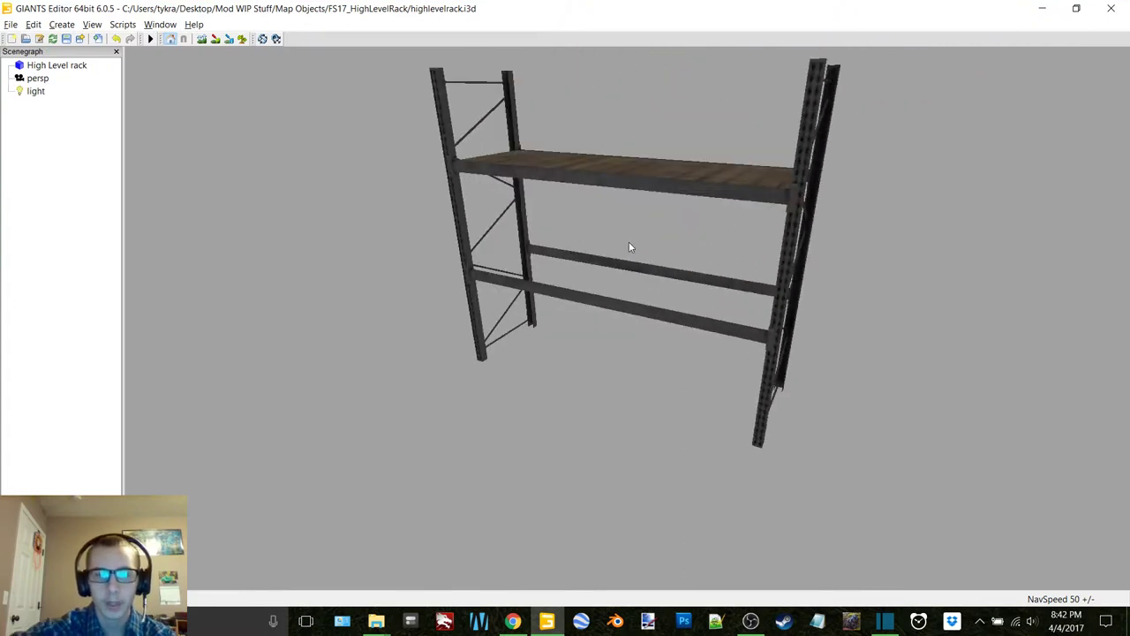
{"action": "middle_click_drag", "start_coordinate": [565, 256], "coordinate": [559, 263]}
{"action": "scroll", "coordinate": [500, 274], "scroll_direction": "up", "scroll_amount": 4}
{"action": "scroll", "coordinate": [497, 279], "scroll_direction": "down", "scroll_amount": 4}
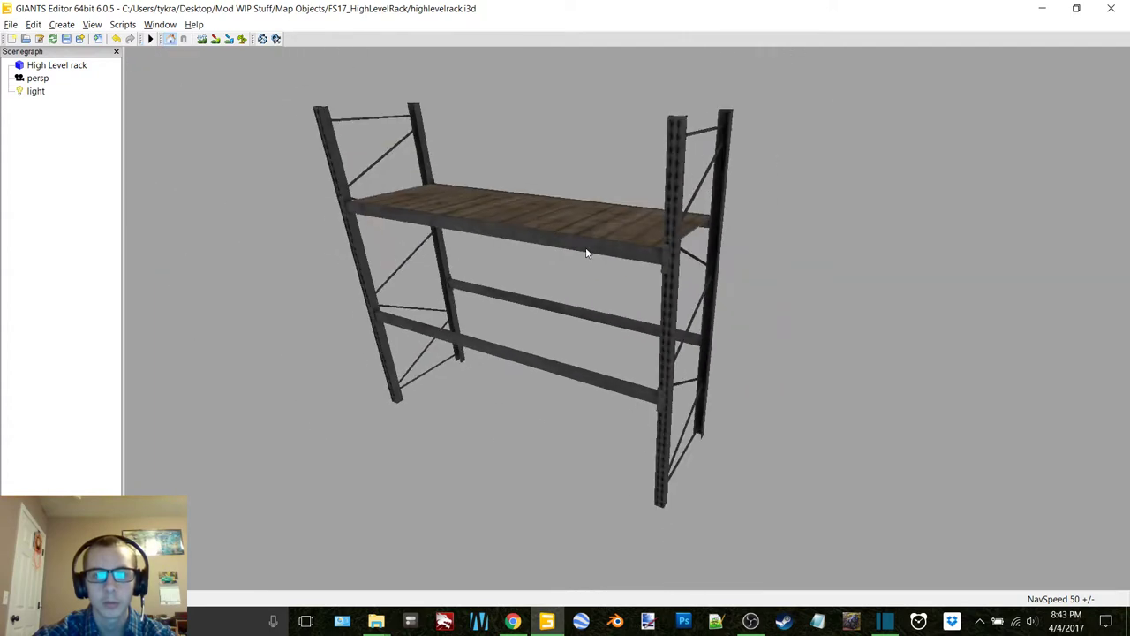
{"action": "scroll", "coordinate": [625, 314], "scroll_direction": "down", "scroll_amount": 3}
{"action": "scroll", "coordinate": [613, 318], "scroll_direction": "up", "scroll_amount": 6}
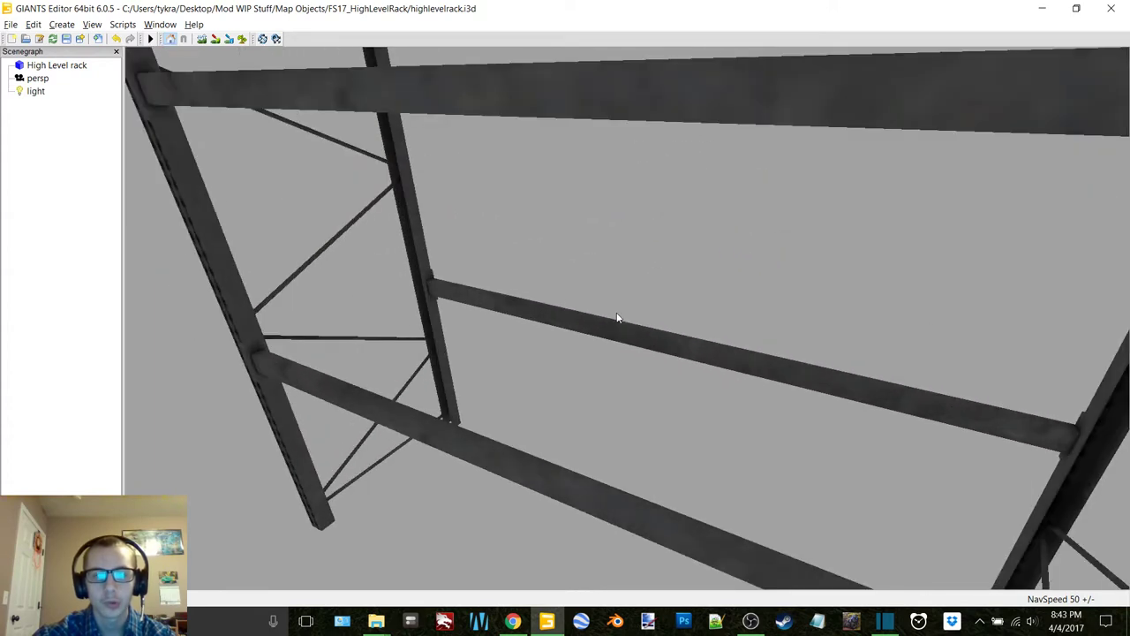
{"action": "scroll", "coordinate": [613, 316], "scroll_direction": "down", "scroll_amount": 2}
{"action": "left_click", "coordinate": [1111, 8]}
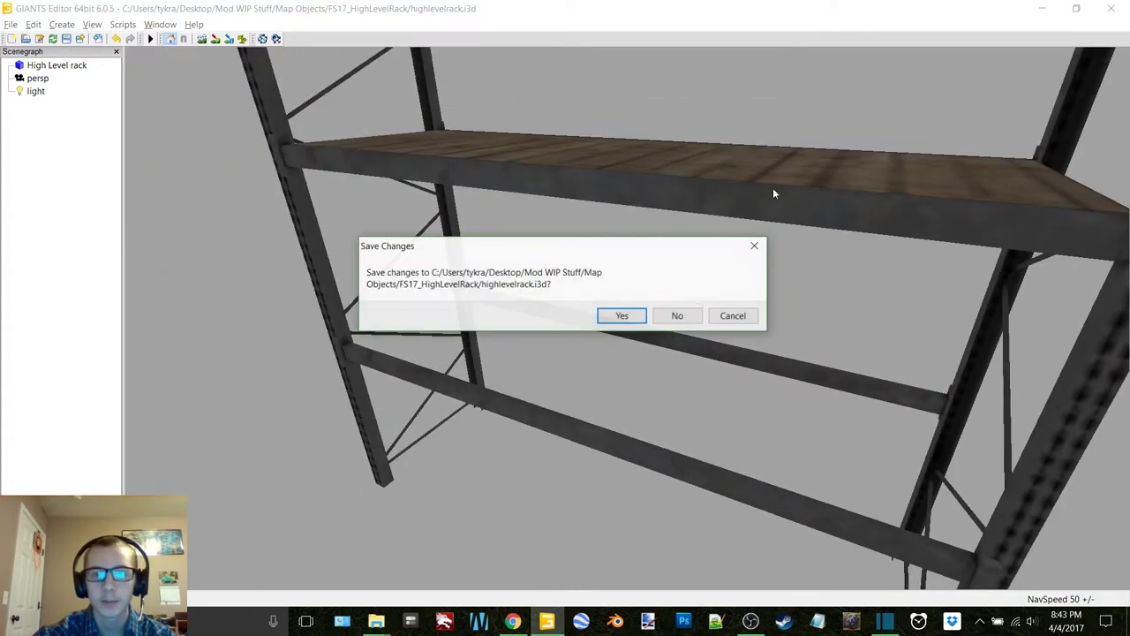
{"action": "left_click", "coordinate": [692, 316]}
Return to the Map Objects folder and move the FS17_HighLevelRack folder to the Recycle Bin.
{"action": "left_click", "coordinate": [293, 185]}
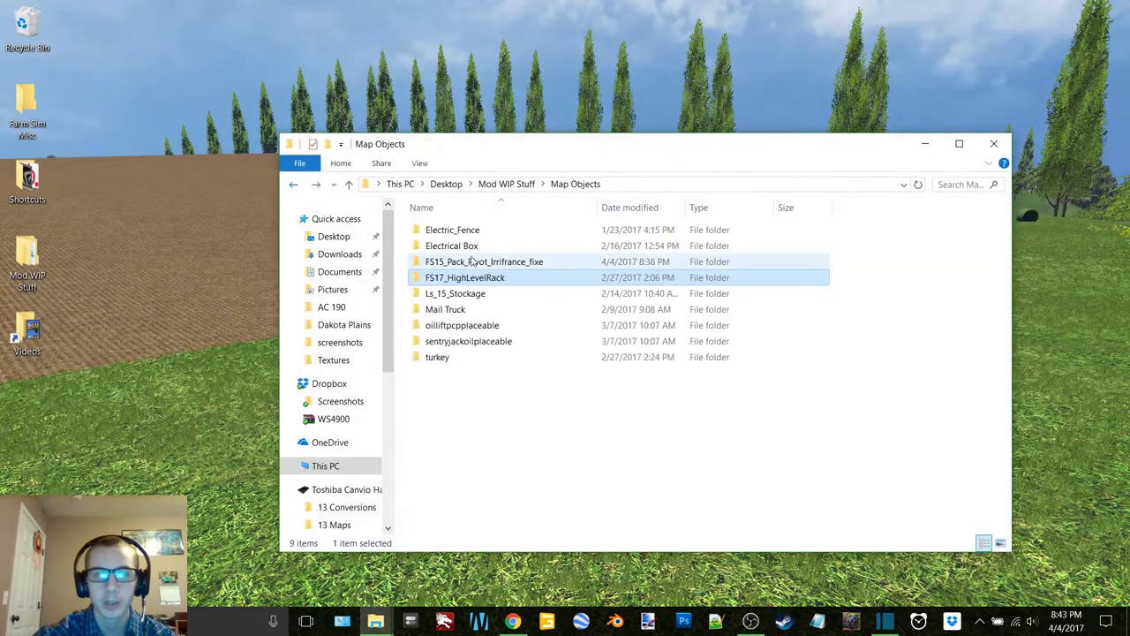
{"action": "left_click_drag", "start_coordinate": [499, 277], "coordinate": [27, 31]}
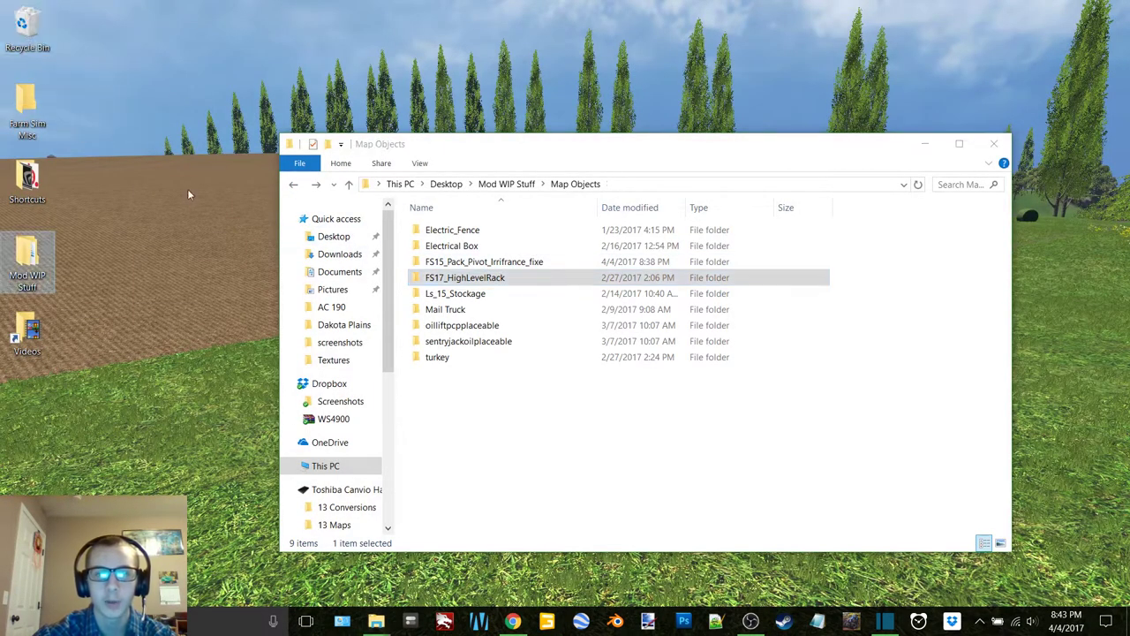
Open the Stokage model from the Ls_15_Stockage folder with GIANTS Editor version 6.0.5.
{"action": "double_click", "coordinate": [473, 277]}
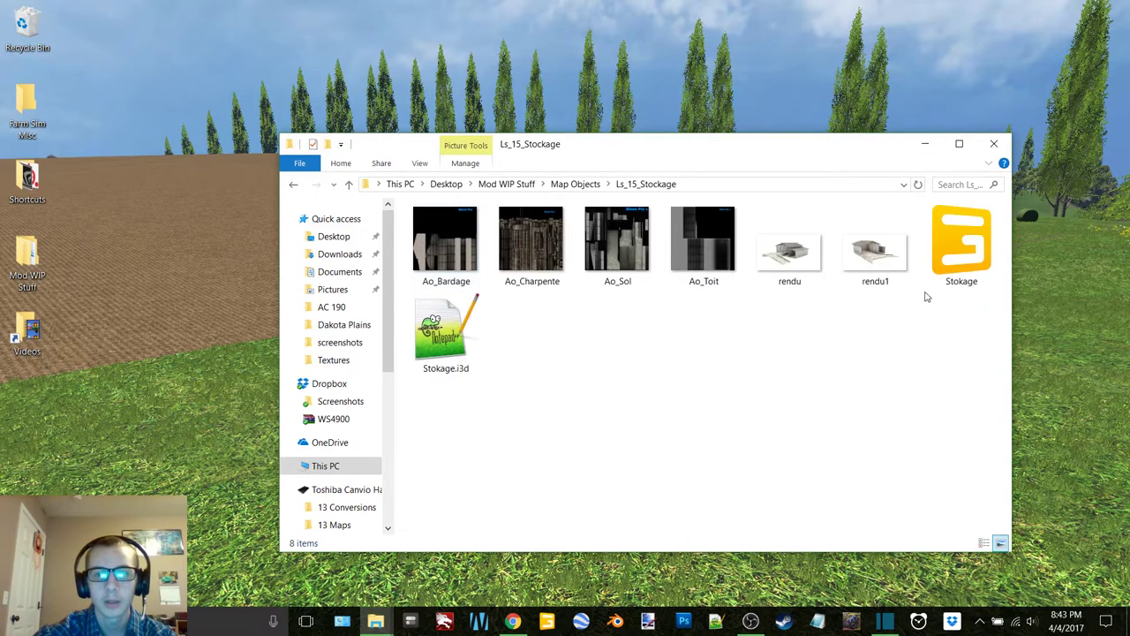
{"action": "left_click", "coordinate": [974, 253]}
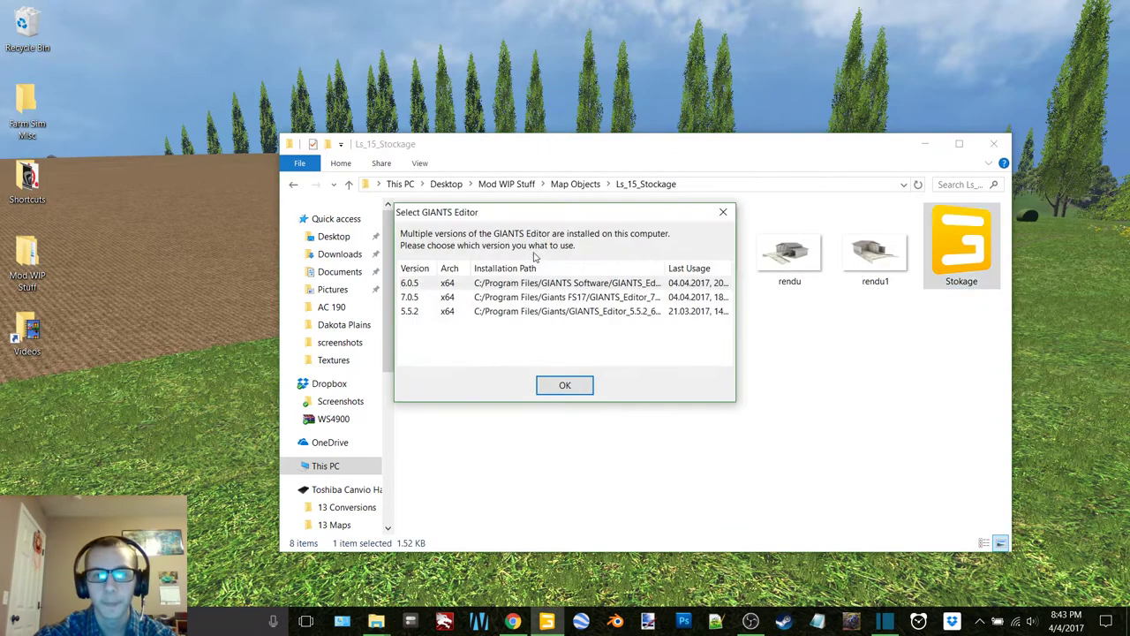
{"action": "double_click", "coordinate": [558, 282]}
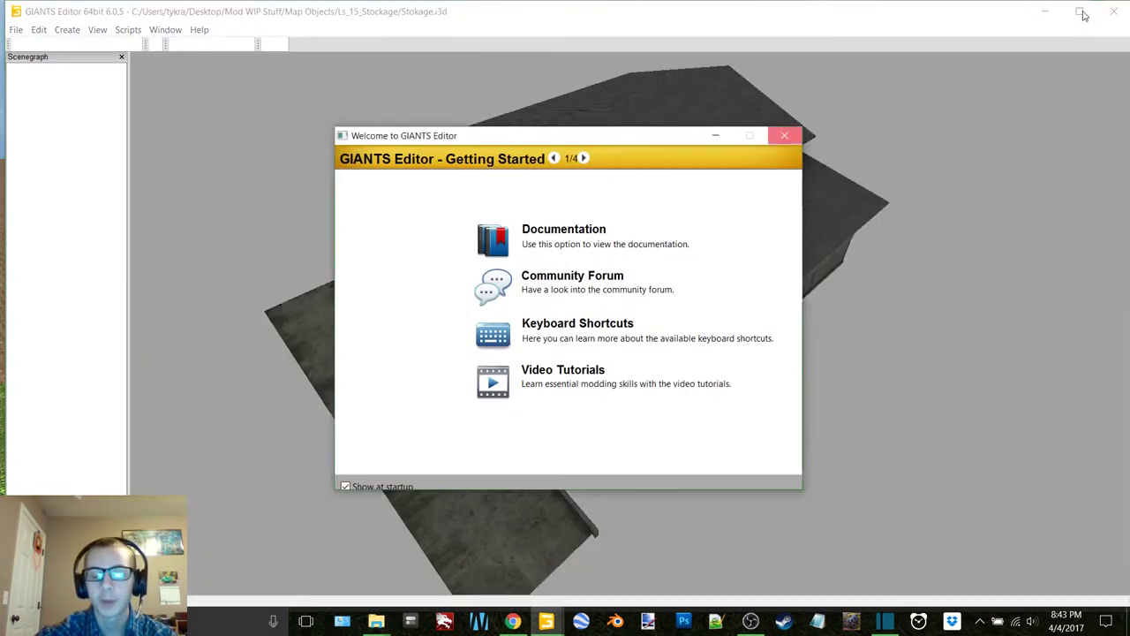
{"action": "left_click", "coordinate": [1082, 12]}
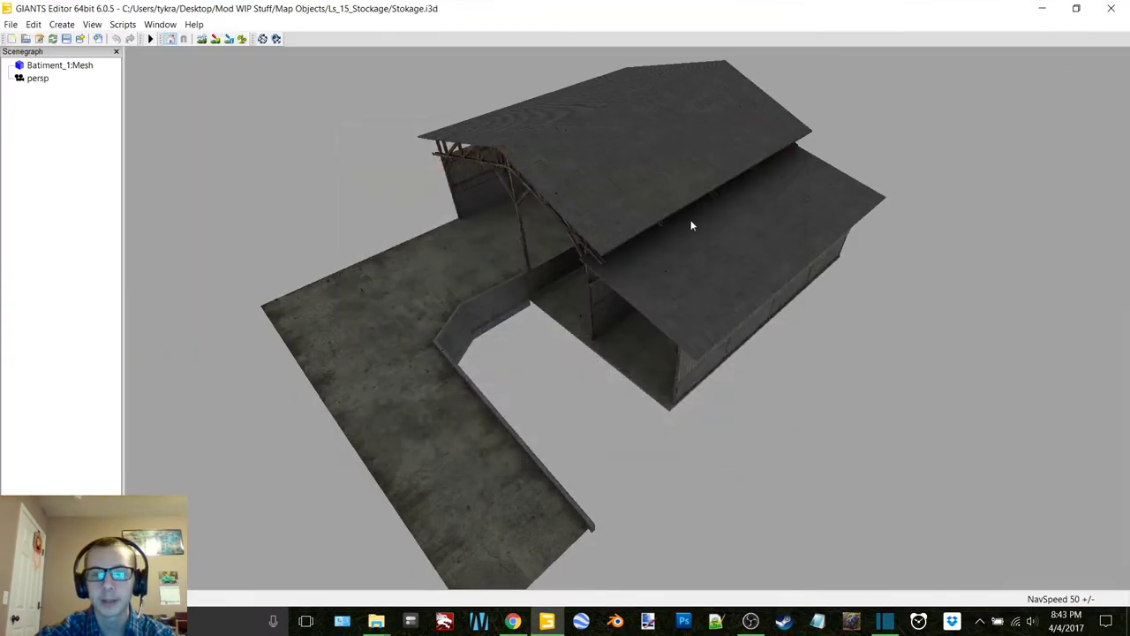
Add a light to examine the storage building's interior and concrete ramp, and close Stokage.i3d without saving.
{"action": "mouse_move", "coordinate": [662, 225]}
{"action": "left_mouse_down", "text": "alt"}
{"action": "mouse_move", "coordinate": [635, 228]}
{"action": "mouse_move", "coordinate": [652, 217]}
{"action": "left_mouse_up", "text": "alt"}
{"action": "scroll", "coordinate": [662, 219], "scroll_direction": "down", "scroll_amount": 5}
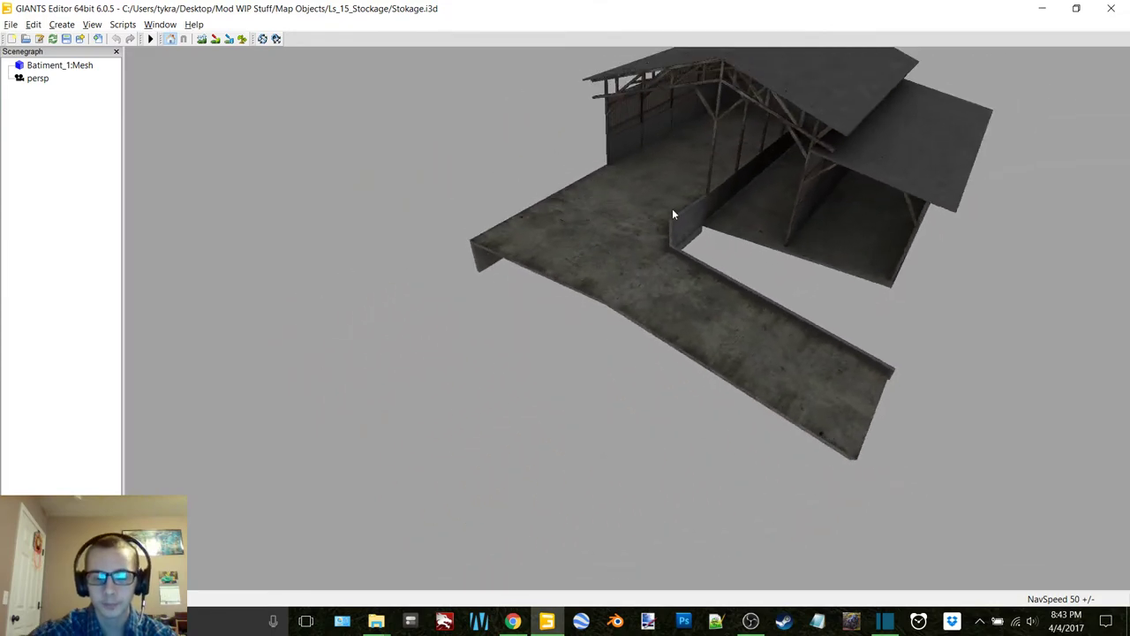
{"action": "scroll", "coordinate": [507, 307], "scroll_direction": "up", "scroll_amount": 4}
{"action": "left_click_drag", "start_coordinate": [652, 242], "coordinate": [626, 286], "text": "alt"}
{"action": "scroll", "coordinate": [694, 200], "scroll_direction": "down", "scroll_amount": 2}
{"action": "scroll", "coordinate": [459, 332], "scroll_direction": "up", "scroll_amount": 5}
{"action": "middle_click_drag", "start_coordinate": [626, 286], "coordinate": [592, 293], "text": "alt"}
{"action": "scroll", "coordinate": [603, 285], "scroll_direction": "down", "scroll_amount": 5}
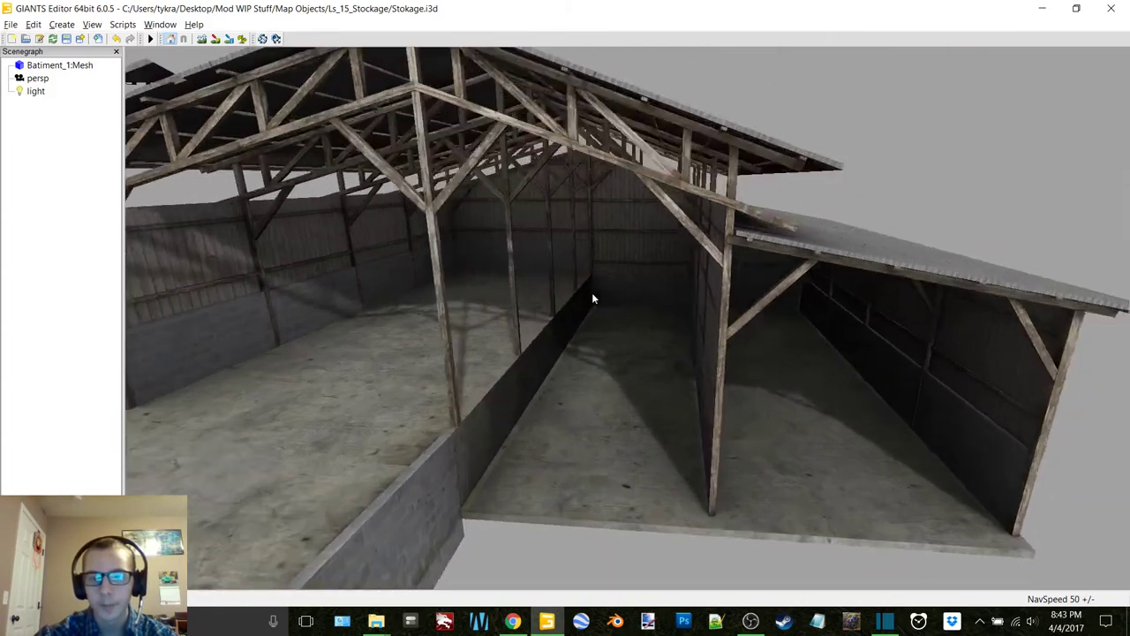
{"action": "scroll", "coordinate": [593, 294], "scroll_direction": "up", "scroll_amount": 5}
{"action": "middle_click_drag", "start_coordinate": [570, 355], "coordinate": [451, 442]}
{"action": "middle_click_drag", "start_coordinate": [952, 334], "coordinate": [954, 167]}
{"action": "left_click", "coordinate": [1110, 8]}
{"action": "left_click", "coordinate": [675, 311]}
Open the mailtruck model from the Mail Truck folder in Map Objects with GIANTS Editor version 6.0.5.
{"action": "left_click", "coordinate": [294, 185]}
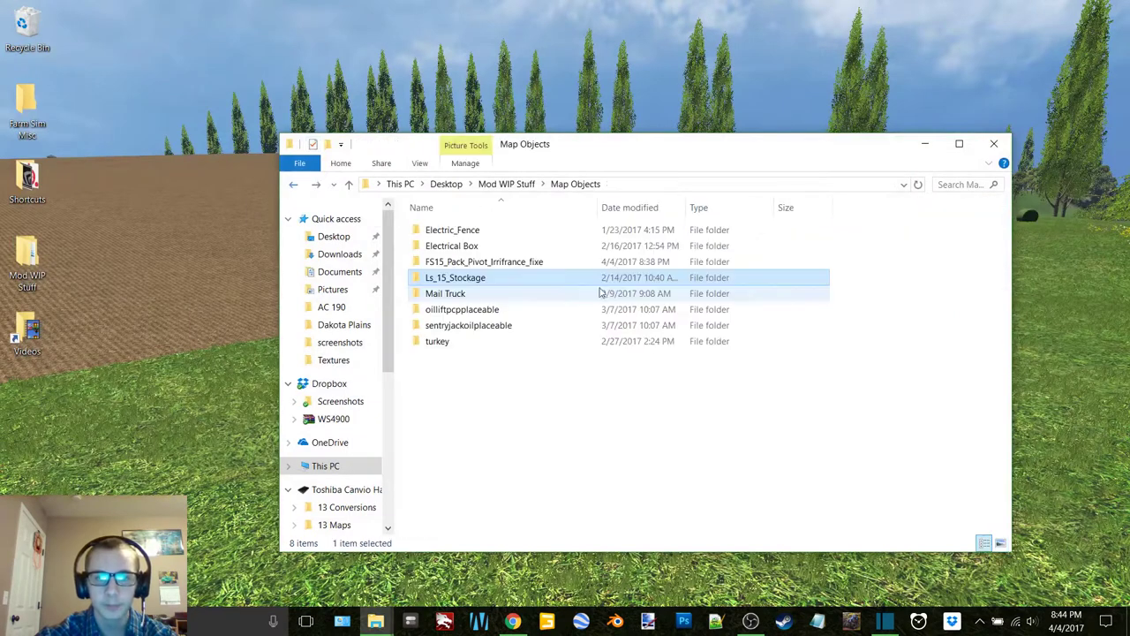
{"action": "double_click", "coordinate": [484, 295]}
{"action": "double_click", "coordinate": [462, 248]}
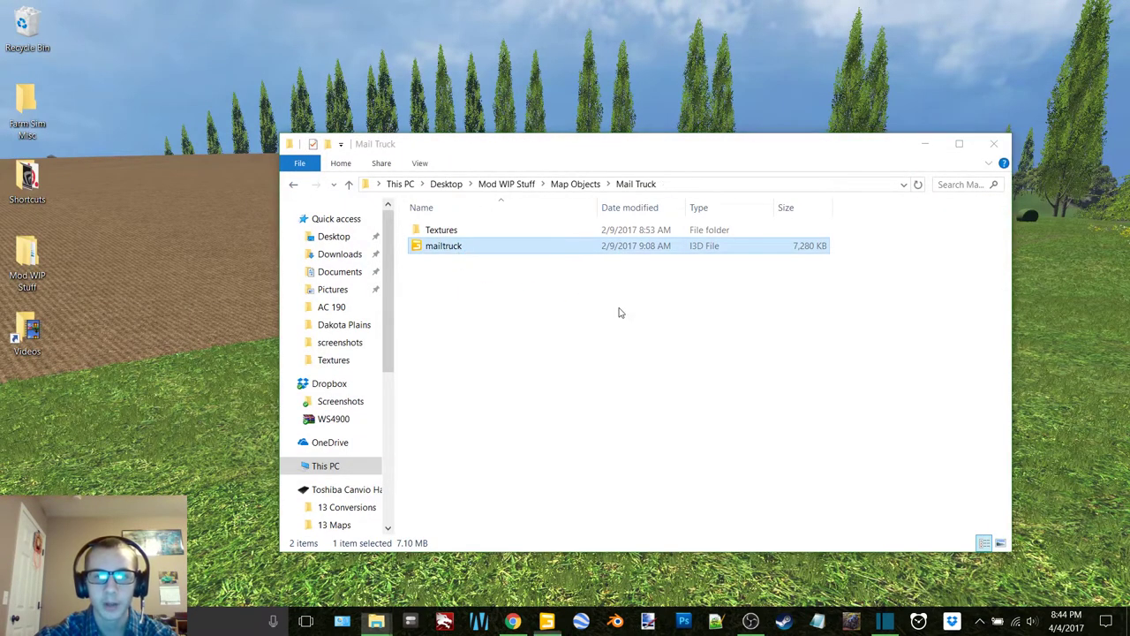
{"action": "double_click", "coordinate": [586, 283]}
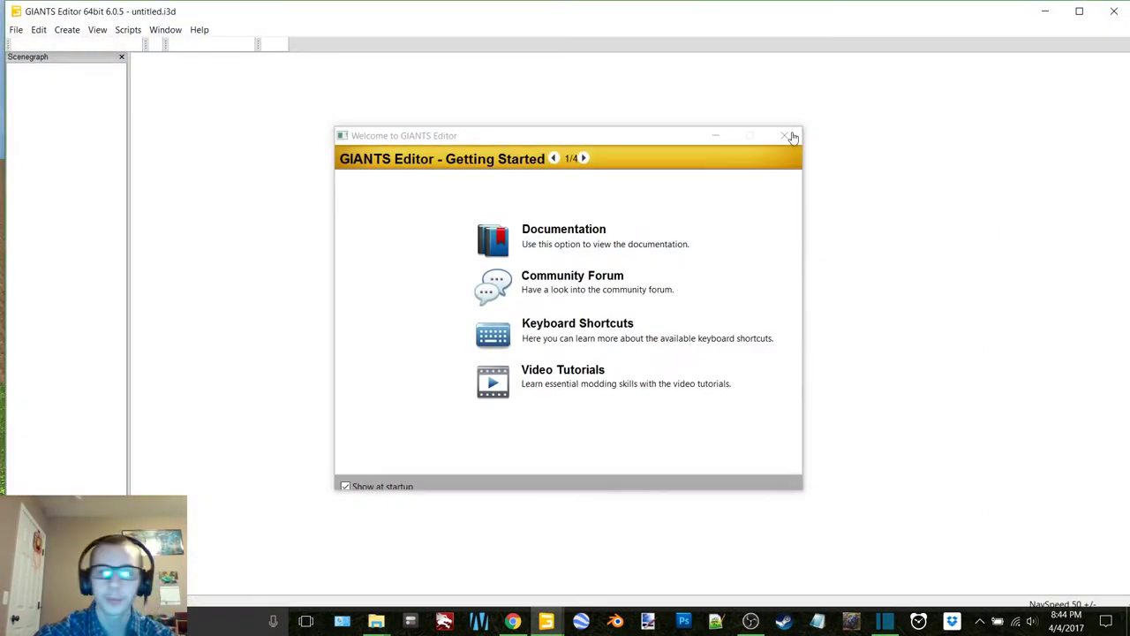
Add a light to examine the mail truck's front, side and wheels, and close mailtruck.i3d without saving.
{"action": "left_click", "coordinate": [1081, 14]}
{"action": "scroll", "coordinate": [741, 245], "scroll_direction": "up", "scroll_amount": 3}
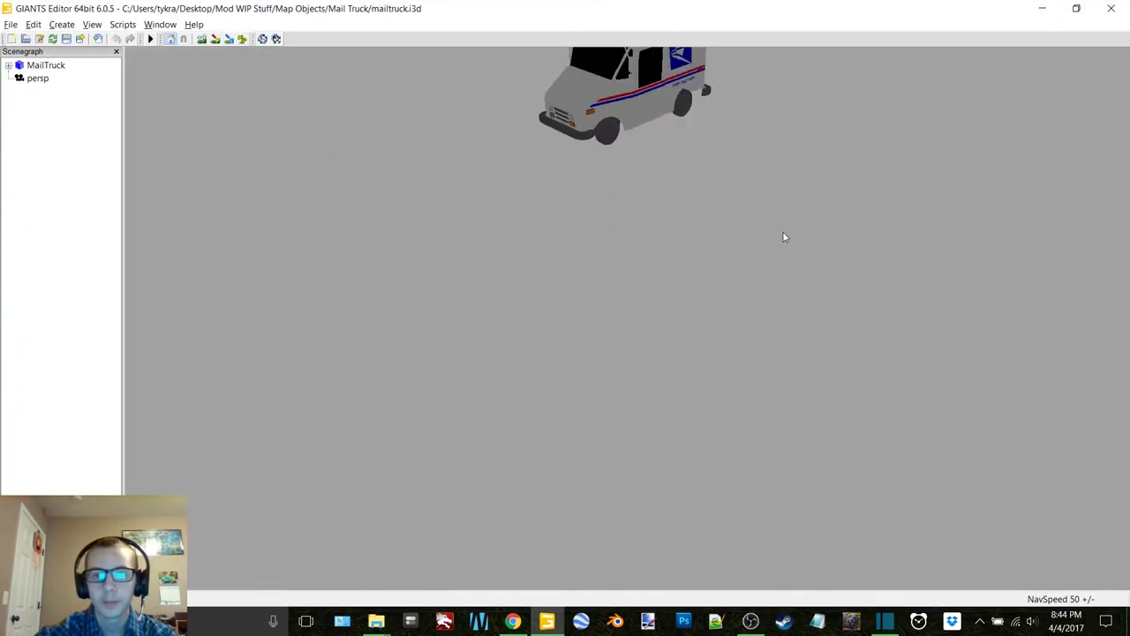
{"action": "left_click_drag", "start_coordinate": [747, 226], "coordinate": [761, 173], "text": "alt"}
{"action": "scroll", "coordinate": [713, 219], "scroll_direction": "up", "scroll_amount": 4}
{"action": "right_click_drag", "start_coordinate": [713, 225], "coordinate": [646, 292]}
{"action": "scroll", "coordinate": [646, 287], "scroll_direction": "up", "scroll_amount": 3}
{"action": "left_click_drag", "start_coordinate": [651, 285], "coordinate": [638, 296], "text": "alt"}
{"action": "scroll", "coordinate": [664, 296], "scroll_direction": "down", "scroll_amount": 2}
{"action": "middle_click_drag", "start_coordinate": [669, 298], "coordinate": [669, 295], "text": "alt"}
{"action": "scroll", "coordinate": [645, 301], "scroll_direction": "up", "scroll_amount": 6}
{"action": "scroll", "coordinate": [645, 301], "scroll_direction": "down", "scroll_amount": 2}
{"action": "left_click_drag", "start_coordinate": [646, 301], "coordinate": [674, 275], "text": "alt"}
{"action": "scroll", "coordinate": [671, 301], "scroll_direction": "down", "scroll_amount": 2}
{"action": "scroll", "coordinate": [674, 275], "scroll_direction": "down", "scroll_amount": 2}
{"action": "middle_click_drag", "start_coordinate": [675, 275], "coordinate": [678, 254], "text": "alt"}
{"action": "left_click", "coordinate": [1111, 8]}
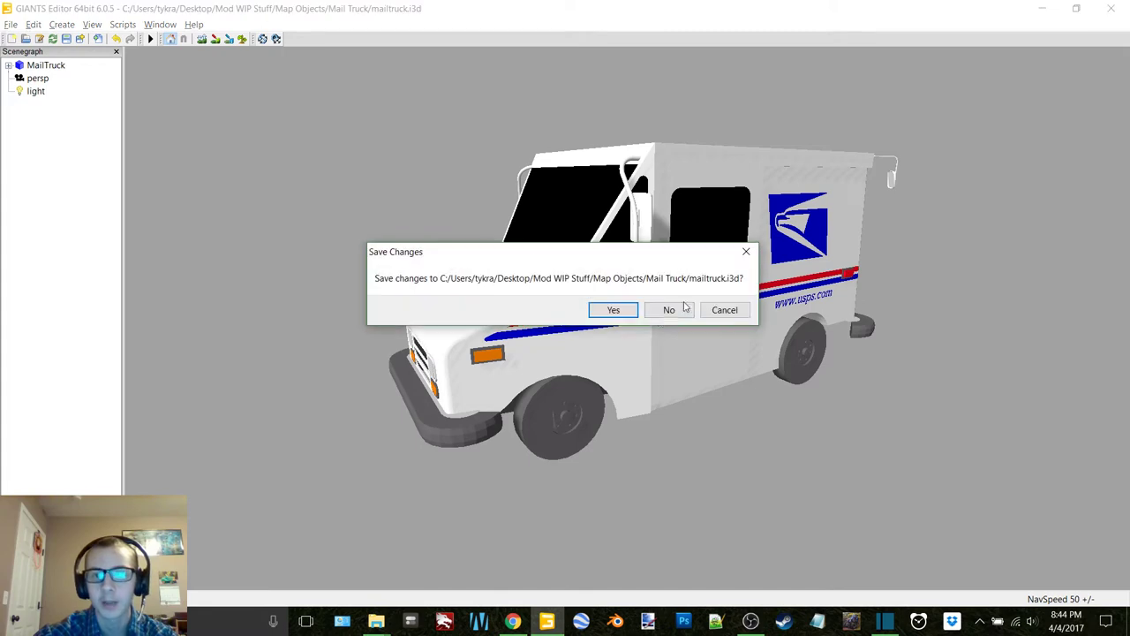
{"action": "left_click", "coordinate": [670, 310]}
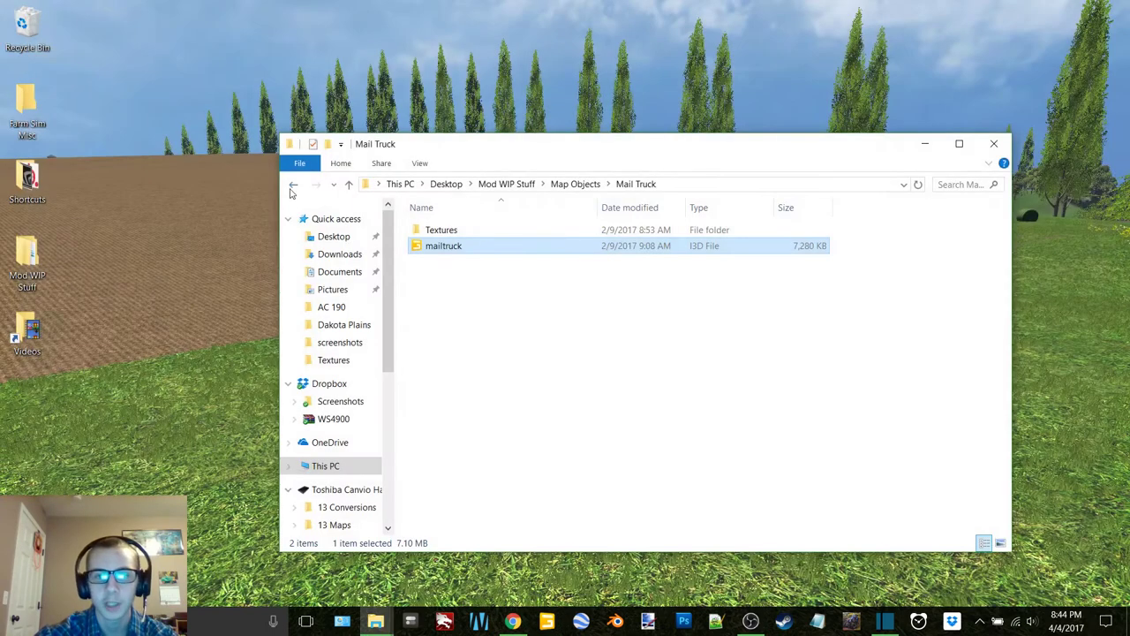
Open the oilliftpcp model from the oilliftpcpplaceable folder in Map Objects with GIANTS Editor version 6.0.5.
{"action": "left_click", "coordinate": [294, 188]}
{"action": "double_click", "coordinate": [459, 306]}
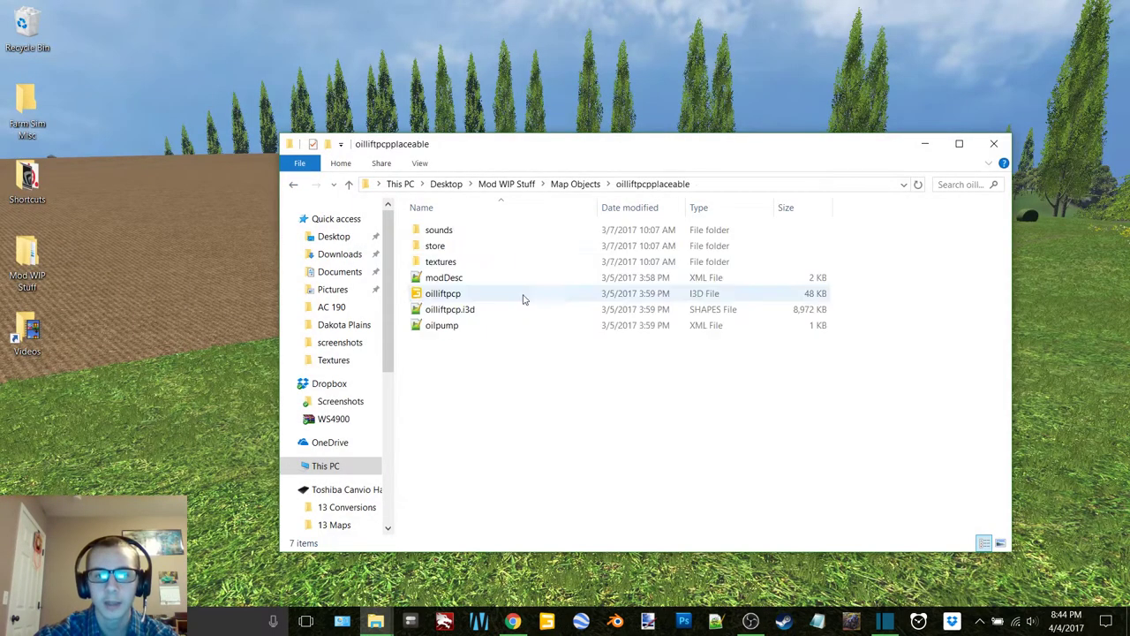
{"action": "double_click", "coordinate": [467, 296]}
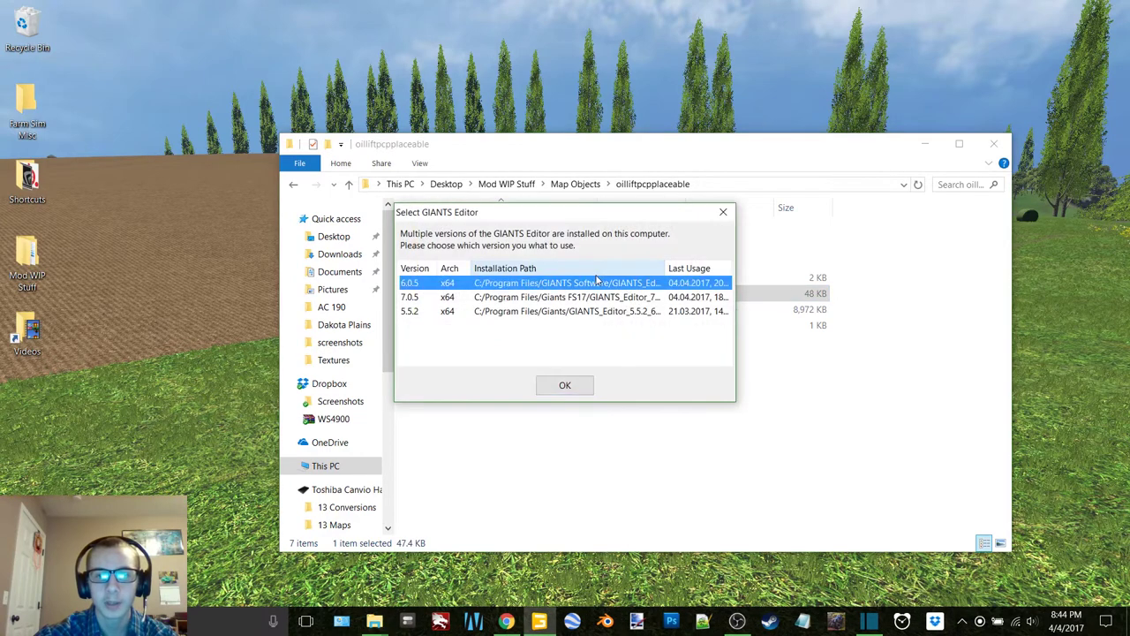
{"action": "double_click", "coordinate": [595, 282]}
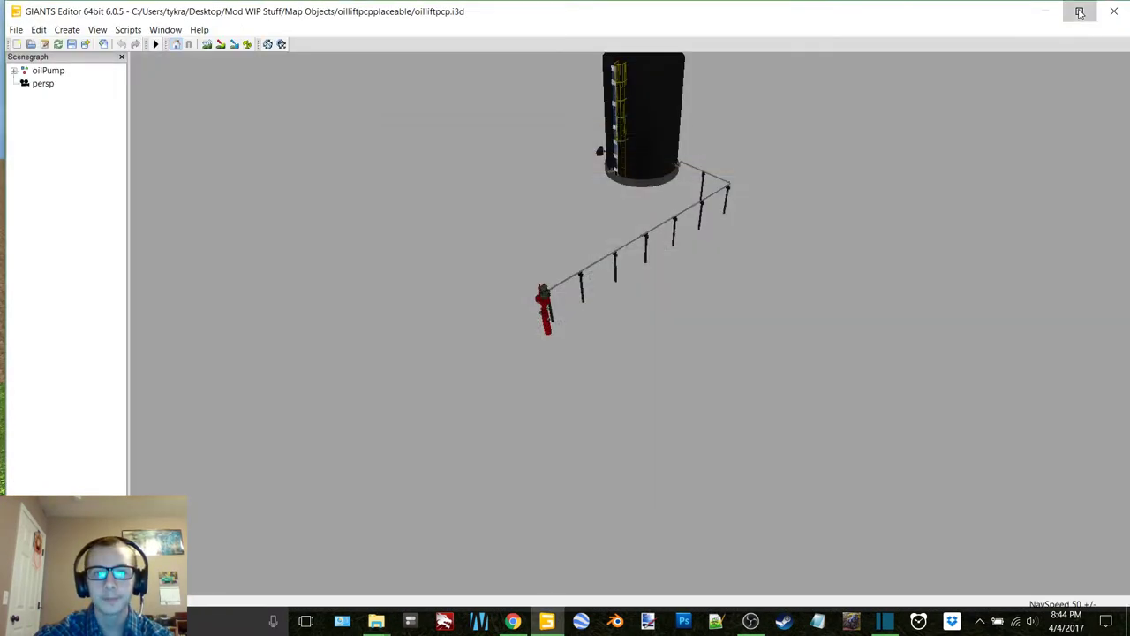
Add a light to the oil pump scene and examine the red wellhead pump up close.
{"action": "left_click", "coordinate": [1079, 11]}
{"action": "left_click_drag", "start_coordinate": [701, 187], "coordinate": [787, 240], "text": "alt"}
{"action": "scroll", "coordinate": [548, 281], "scroll_direction": "up", "scroll_amount": 5}
{"action": "scroll", "coordinate": [786, 240], "scroll_direction": "down", "scroll_amount": 3}
{"action": "middle_click_drag", "start_coordinate": [784, 241], "coordinate": [750, 249], "text": "alt"}
{"action": "left_click_drag", "start_coordinate": [750, 250], "coordinate": [619, 246], "text": "alt"}
{"action": "right_click_drag", "start_coordinate": [620, 253], "coordinate": [688, 259]}
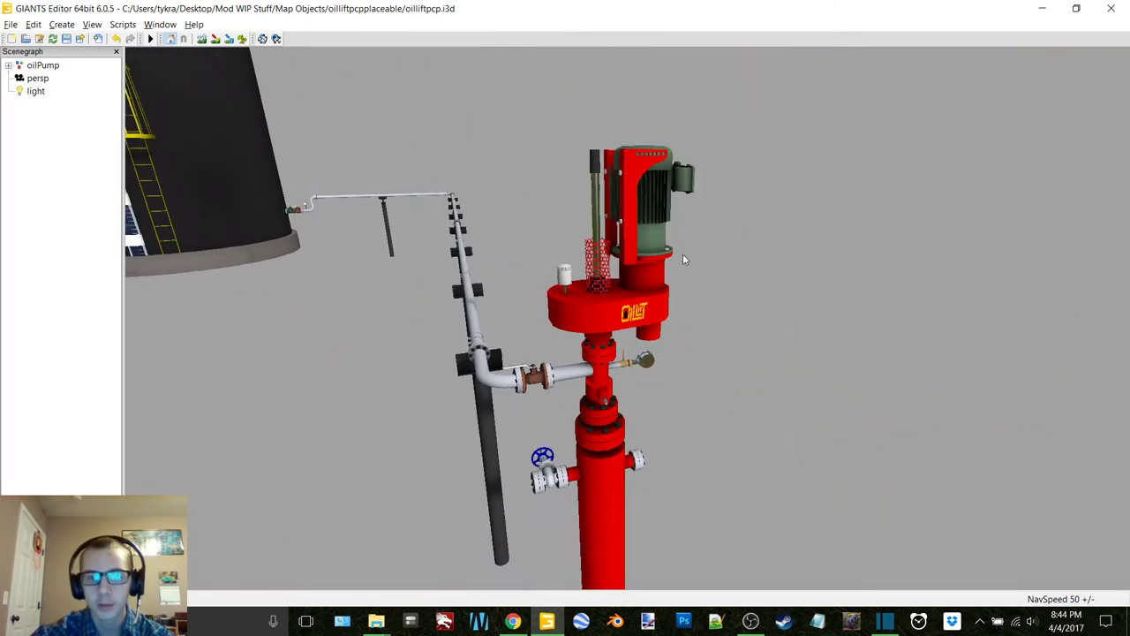
Examine the pipeline and black storage tank from several angles, and close oilliftpcp.i3d without saving.
{"action": "left_click_drag", "start_coordinate": [682, 255], "coordinate": [611, 242], "text": "alt"}
{"action": "scroll", "coordinate": [546, 237], "scroll_direction": "down", "scroll_amount": 3}
{"action": "middle_click_drag", "start_coordinate": [519, 237], "coordinate": [555, 267], "text": "alt"}
{"action": "scroll", "coordinate": [568, 253], "scroll_direction": "up", "scroll_amount": 5}
{"action": "scroll", "coordinate": [557, 265], "scroll_direction": "up", "scroll_amount": 3}
{"action": "left_click_drag", "start_coordinate": [556, 265], "coordinate": [669, 296], "text": "alt"}
{"action": "scroll", "coordinate": [627, 270], "scroll_direction": "down", "scroll_amount": 5}
{"action": "right_click_drag", "start_coordinate": [669, 298], "coordinate": [841, 178]}
{"action": "left_click", "coordinate": [1111, 8]}
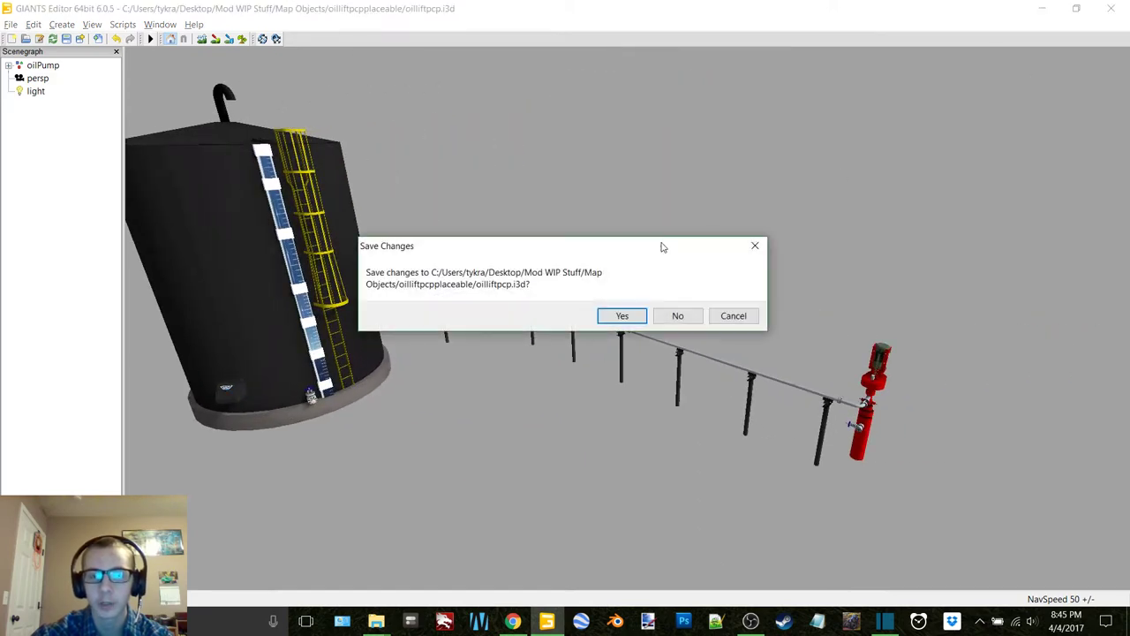
{"action": "left_click", "coordinate": [675, 315]}
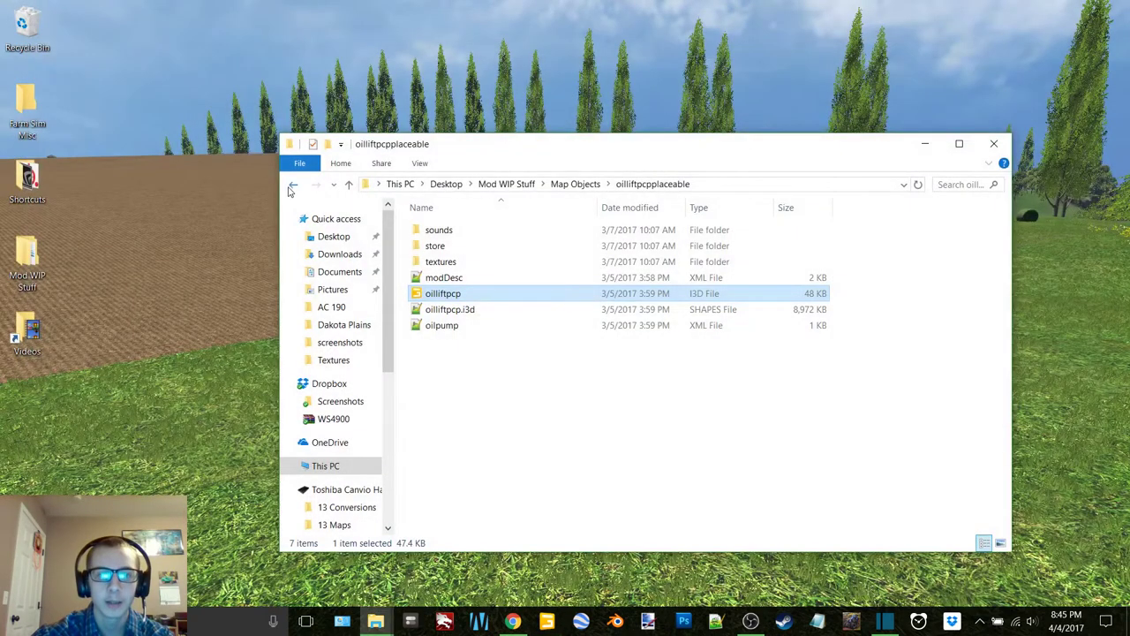
Open the sentryjack model from the sentryjackoilplaceable folder in Map Objects with GIANTS Editor version 6.0.5.
{"action": "left_click", "coordinate": [293, 183]}
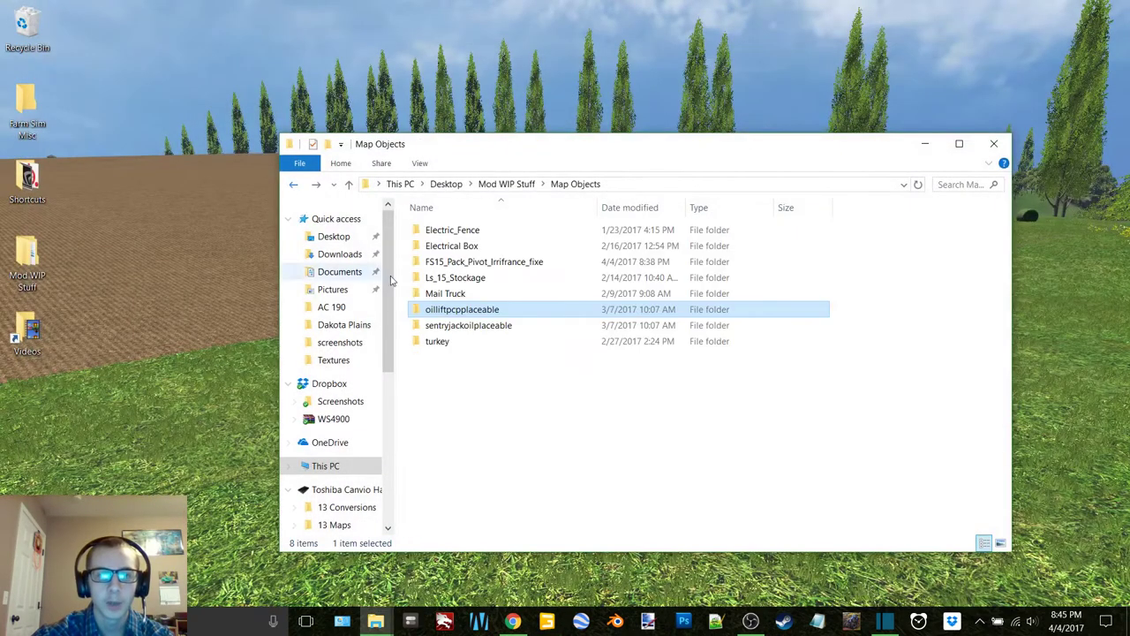
{"action": "double_click", "coordinate": [451, 325]}
{"action": "double_click", "coordinate": [482, 310]}
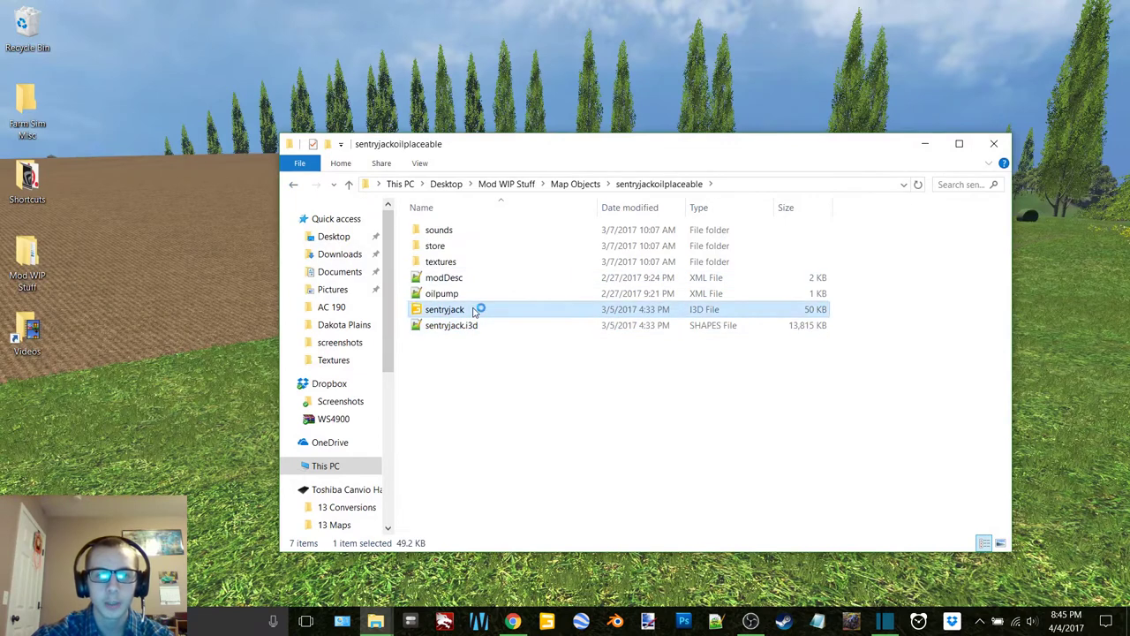
{"action": "double_click", "coordinate": [585, 284]}
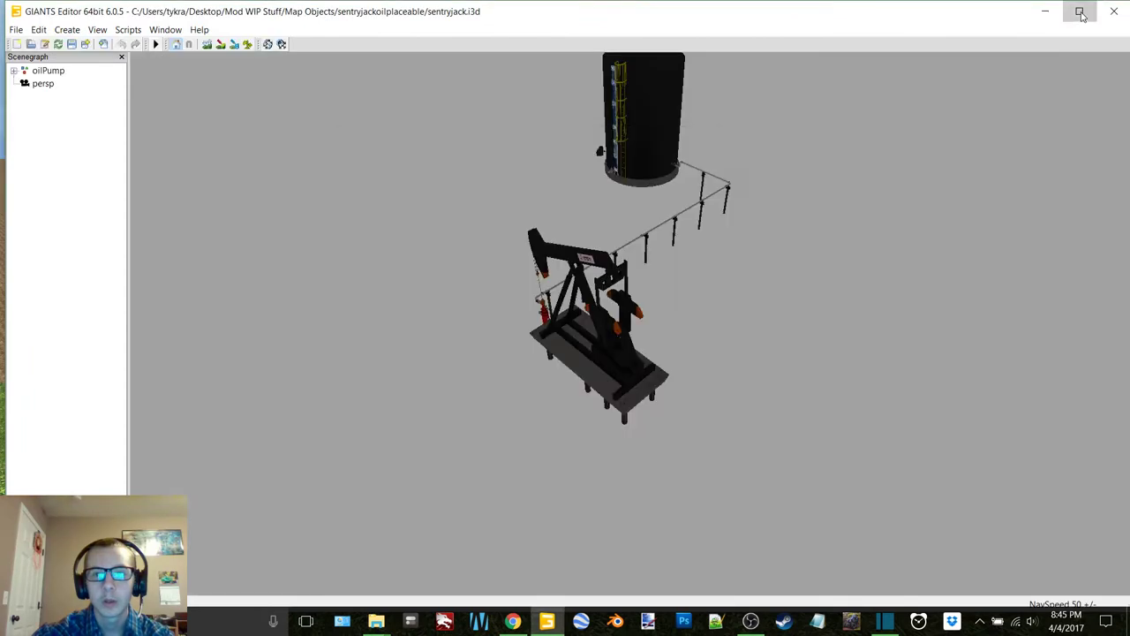
Add a light to the scene and examine the Sentry pump jack from the side.
{"action": "left_click", "coordinate": [1082, 16]}
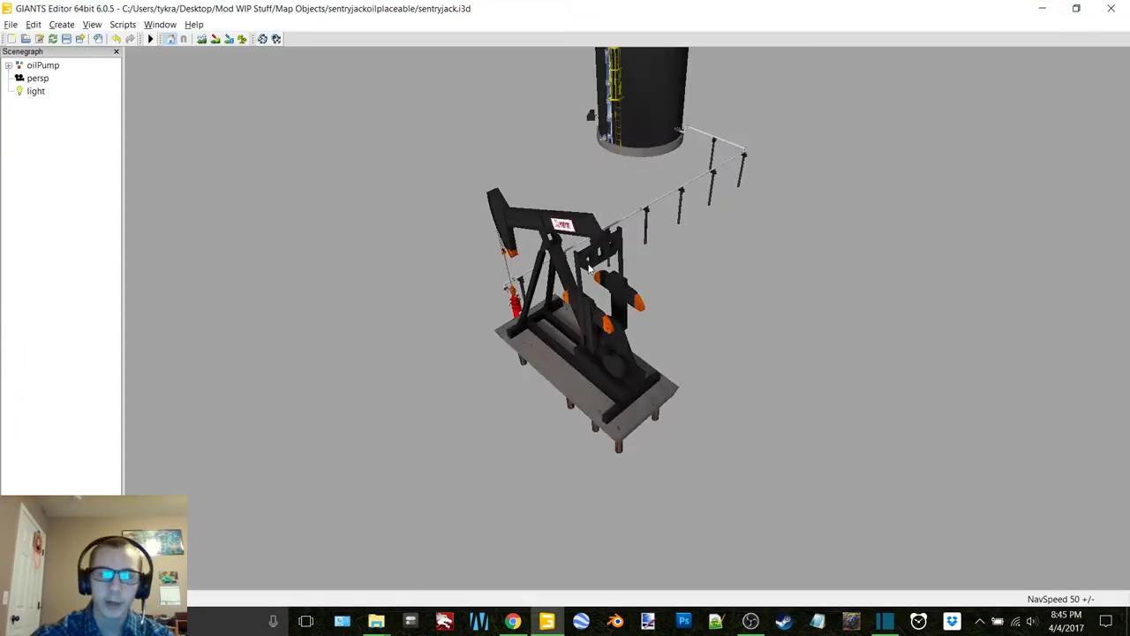
{"action": "scroll", "coordinate": [584, 265], "scroll_direction": "up", "scroll_amount": 5}
{"action": "middle_click_drag", "start_coordinate": [584, 264], "coordinate": [603, 321], "text": "alt"}
{"action": "scroll", "coordinate": [603, 321], "scroll_direction": "up", "scroll_amount": 1}
{"action": "left_click_drag", "start_coordinate": [603, 322], "coordinate": [702, 263], "text": "alt"}
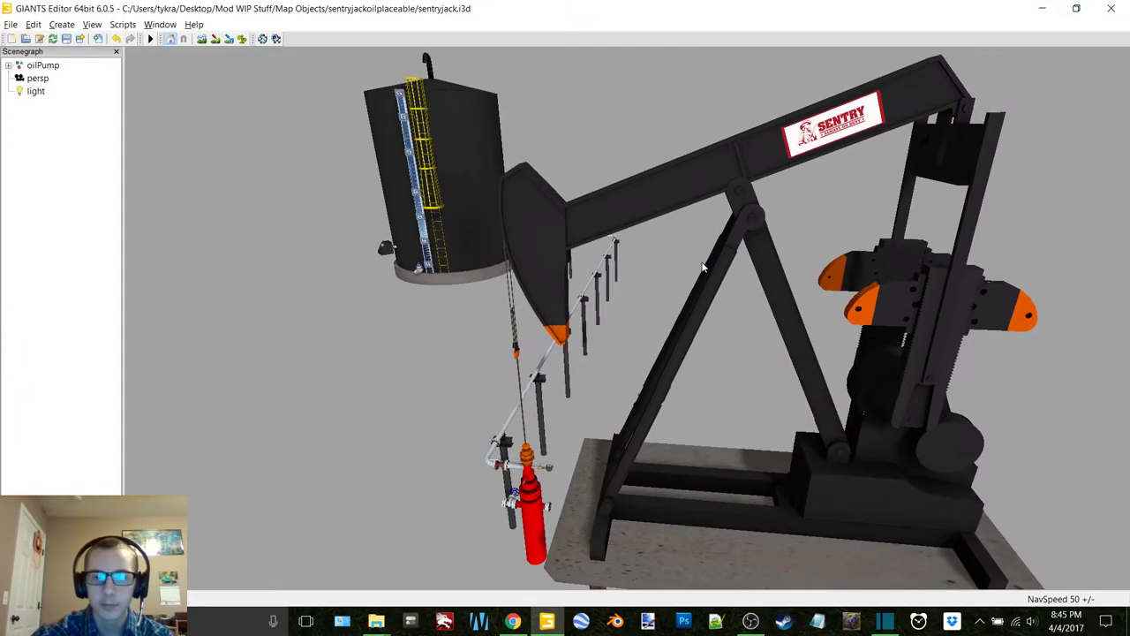
Try rotating the pump jack's weightstwo counterweight, and undo the rotation.
{"action": "left_click", "coordinate": [900, 315]}
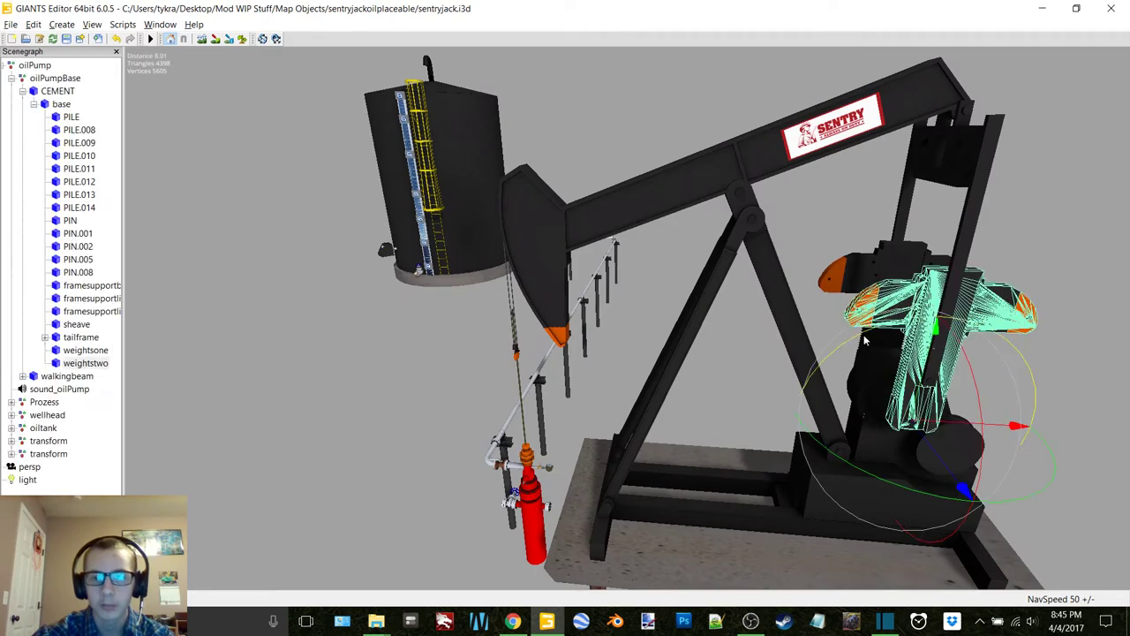
{"action": "left_click_drag", "start_coordinate": [866, 338], "coordinate": [879, 299]}
{"action": "key", "text": "ctrl+z"}
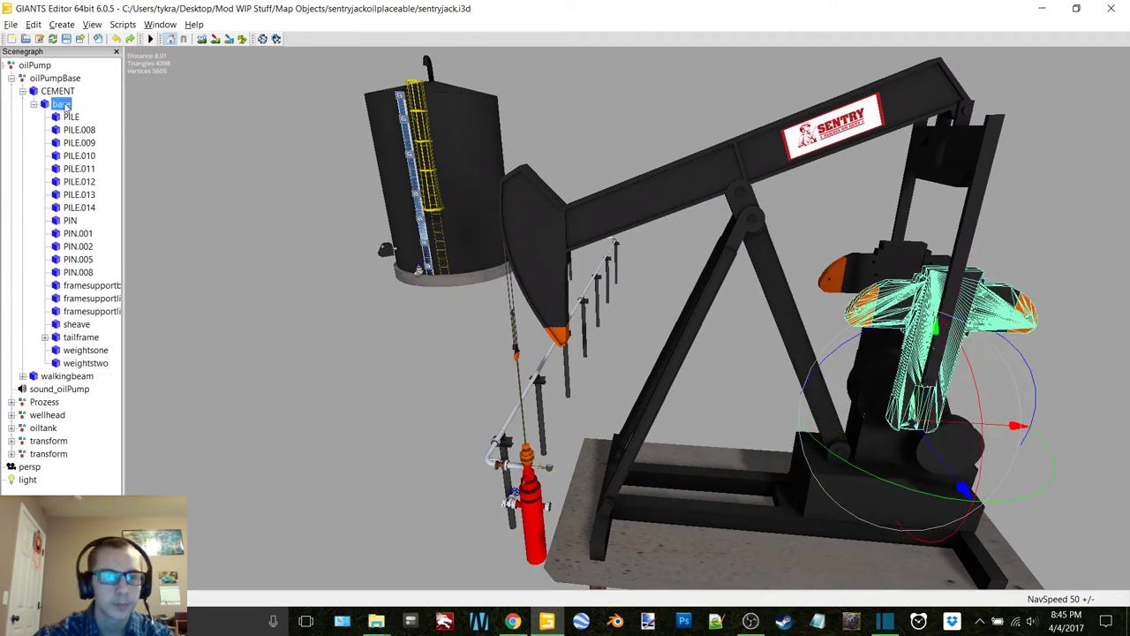
Collapse the base, CEMENT, oilPumpBase and oilPump nodes in the Scenegraph, and clear the selection.
{"action": "left_click", "coordinate": [64, 104]}
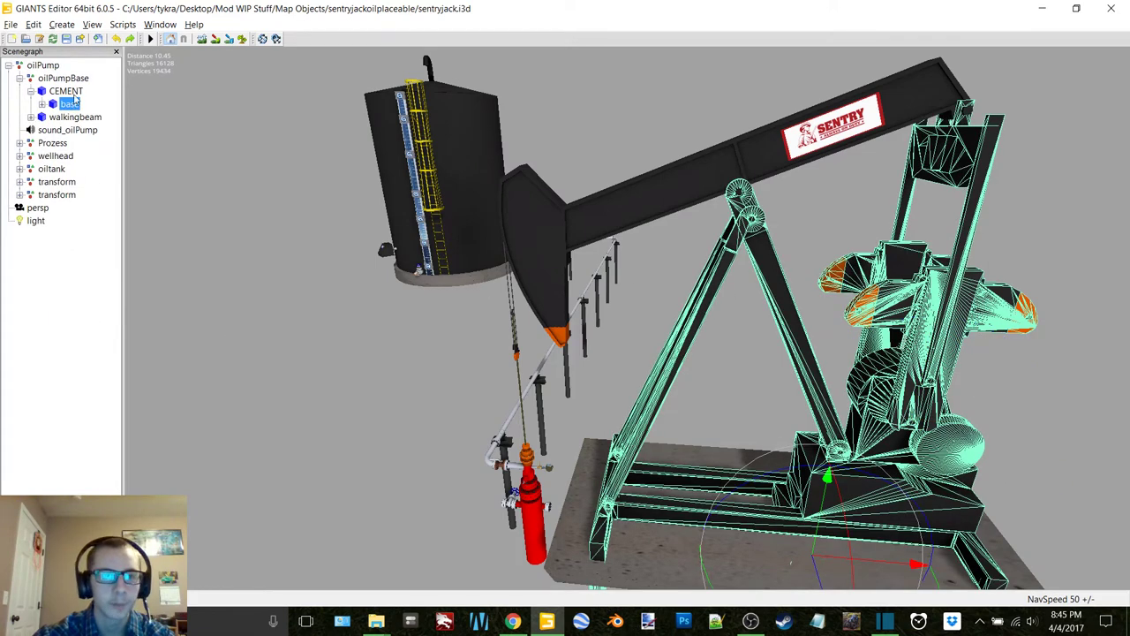
{"action": "key", "text": "Left"}
{"action": "key", "text": "Left"}
{"action": "key", "text": "Left"}
{"action": "key", "text": "Left"}
{"action": "key", "text": "Left"}
{"action": "key", "text": "Left"}
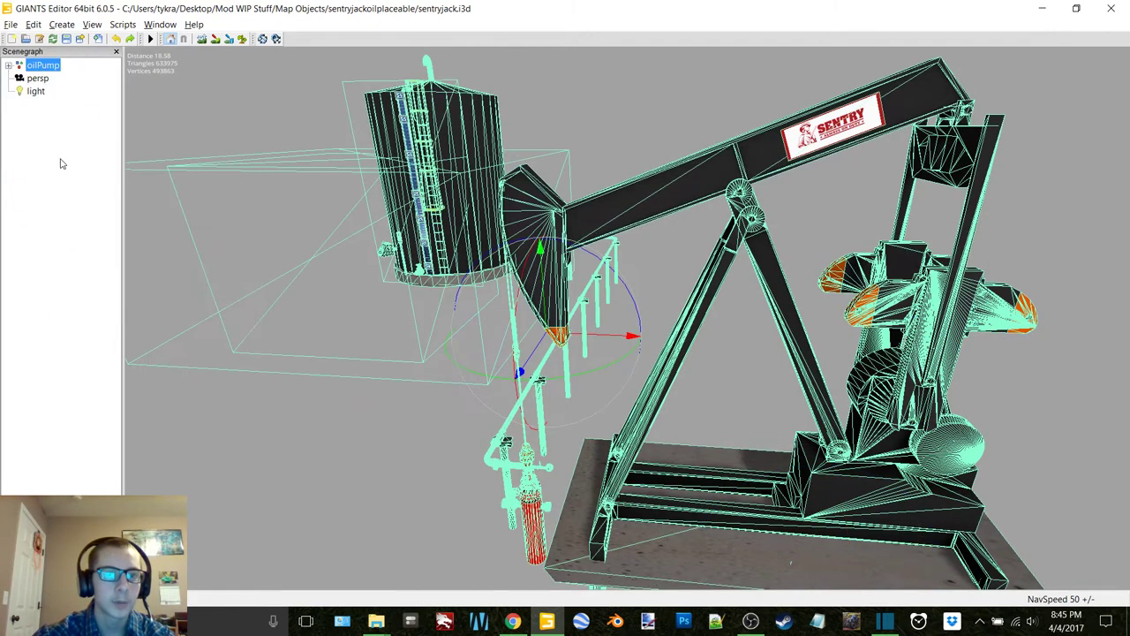
{"action": "left_click", "coordinate": [67, 193]}
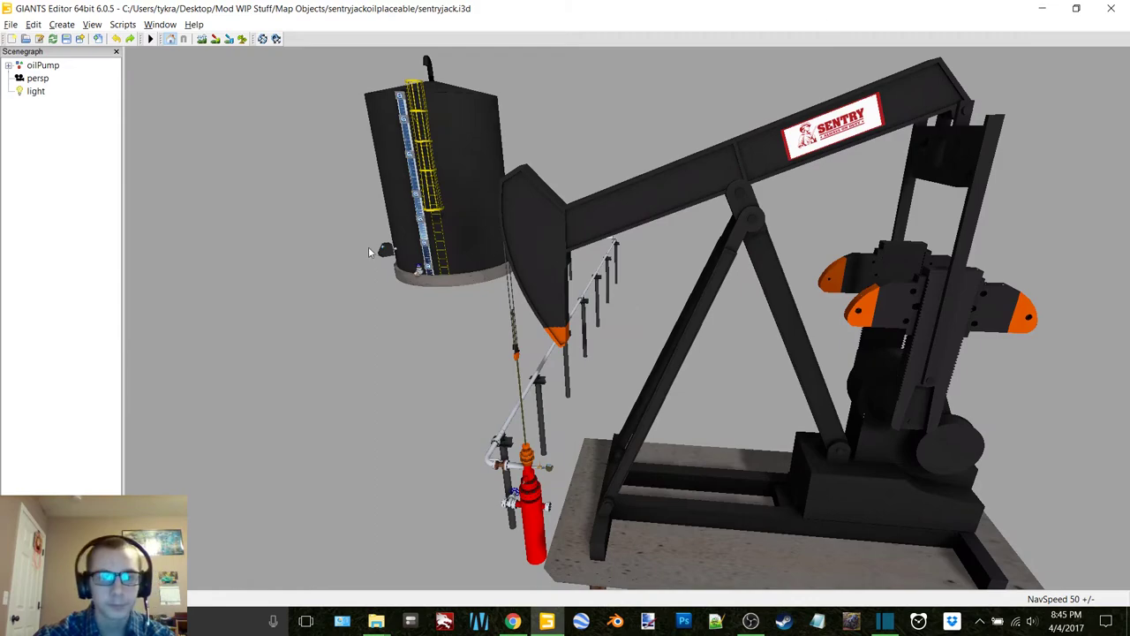
Examine the storage tank, pipeline and pump jack together, and close sentryjack.i3d without saving.
{"action": "middle_click_drag", "start_coordinate": [372, 247], "coordinate": [397, 258], "text": "alt"}
{"action": "right_click_drag", "start_coordinate": [398, 258], "coordinate": [430, 250], "text": "alt"}
{"action": "left_click_drag", "start_coordinate": [430, 249], "coordinate": [580, 232], "text": "alt"}
{"action": "scroll", "coordinate": [580, 232], "scroll_direction": "down", "scroll_amount": 3}
{"action": "left_click", "coordinate": [1111, 8]}
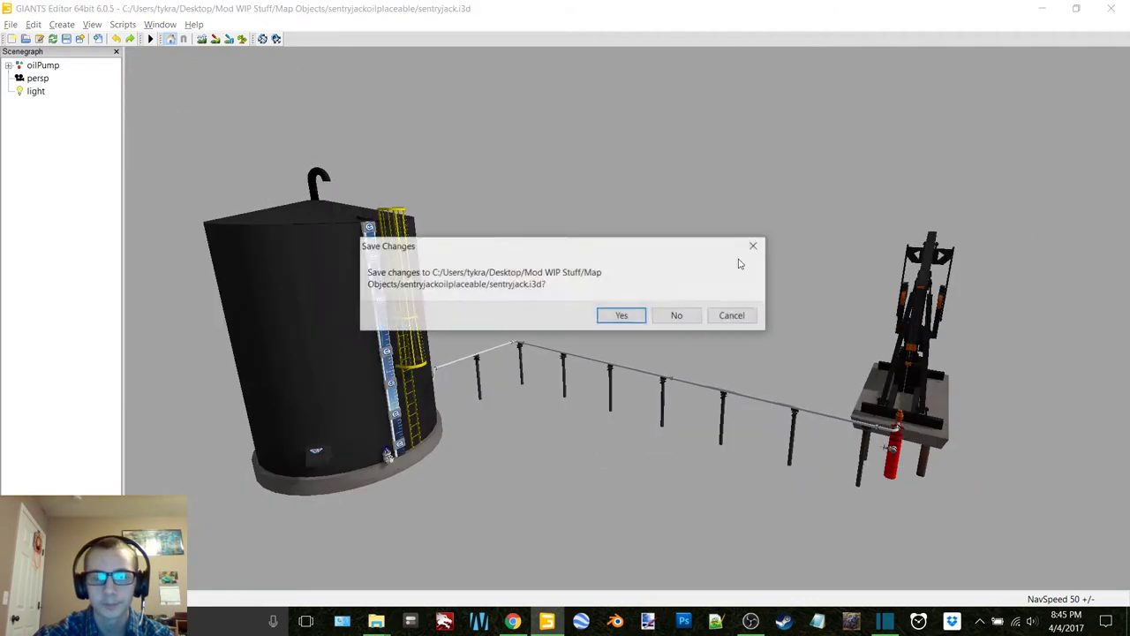
{"action": "left_click", "coordinate": [677, 316]}
Open the turkey model from the turkey folder in Map Objects with GIANTS Editor version 6.0.5.
{"action": "left_click", "coordinate": [294, 185]}
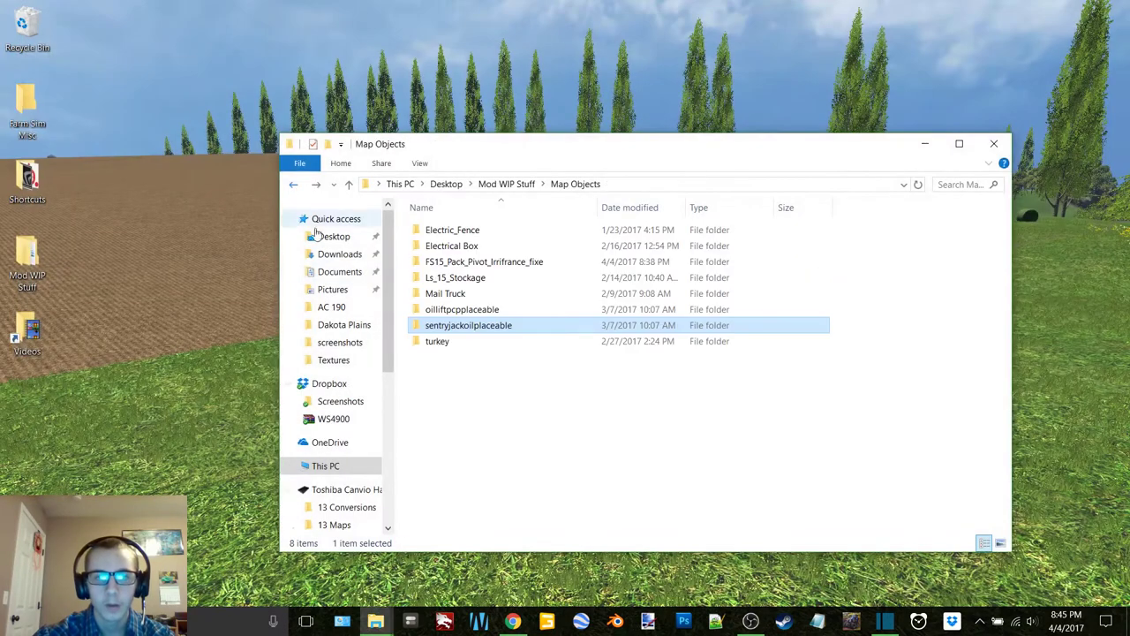
{"action": "double_click", "coordinate": [486, 344]}
{"action": "double_click", "coordinate": [441, 237]}
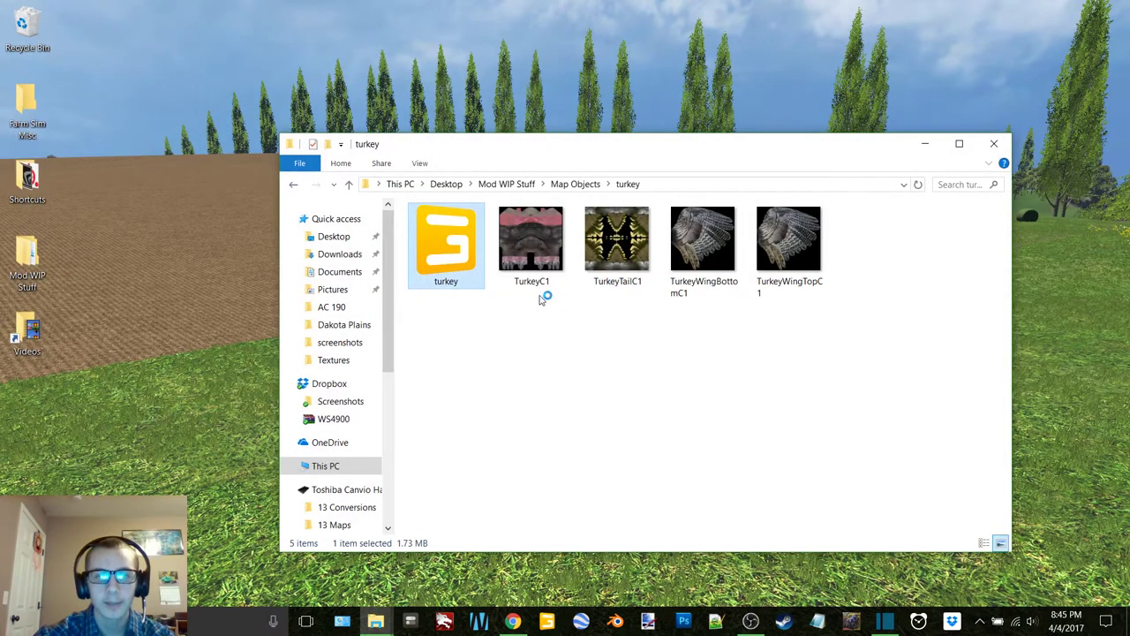
{"action": "double_click", "coordinate": [591, 300]}
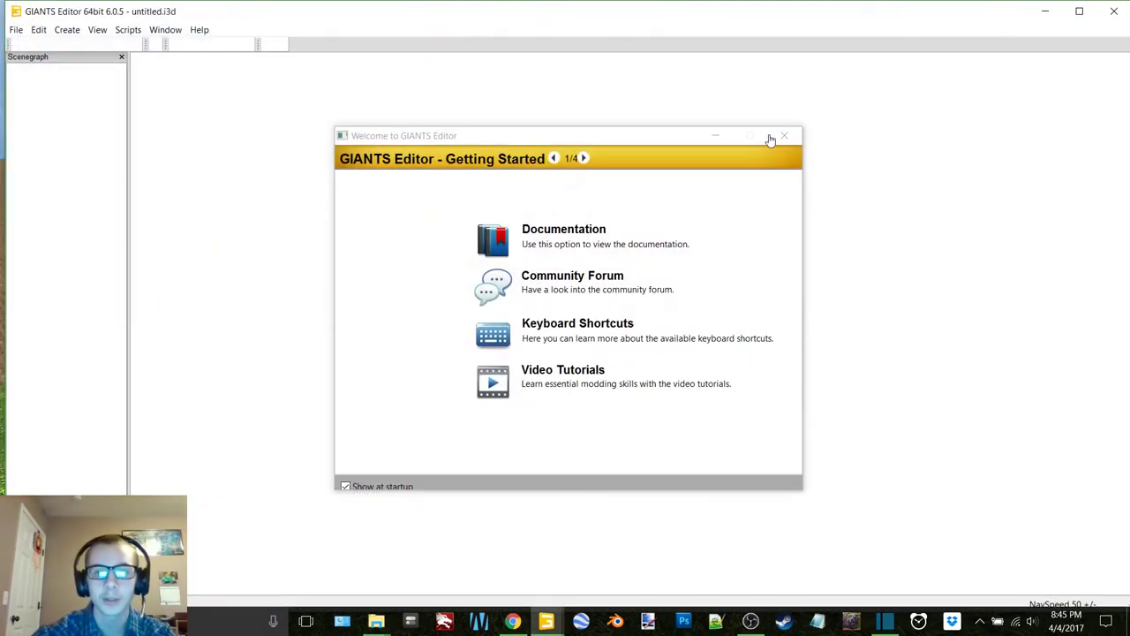
Add a light to examine the turkey's body and feather textures, and close turkey.i3d without saving.
{"action": "left_click", "coordinate": [1080, 15]}
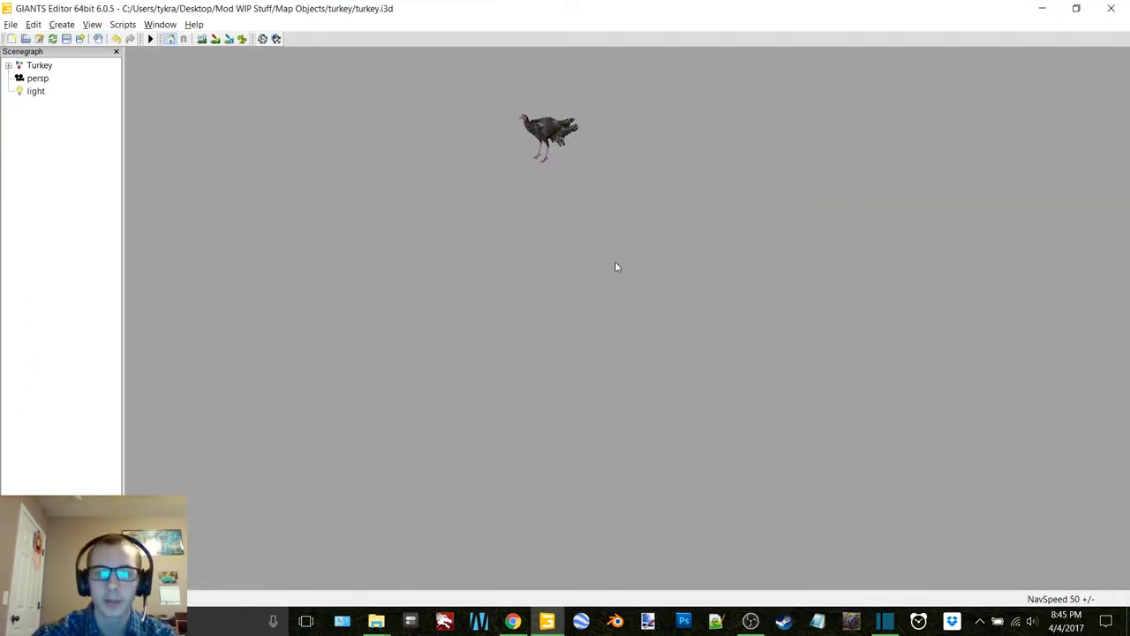
{"action": "middle_click_drag", "start_coordinate": [618, 267], "coordinate": [628, 227], "text": "alt"}
{"action": "scroll", "coordinate": [643, 227], "scroll_direction": "up", "scroll_amount": 2}
{"action": "scroll", "coordinate": [643, 227], "scroll_direction": "down", "scroll_amount": 1}
{"action": "scroll", "coordinate": [642, 223], "scroll_direction": "up", "scroll_amount": 5}
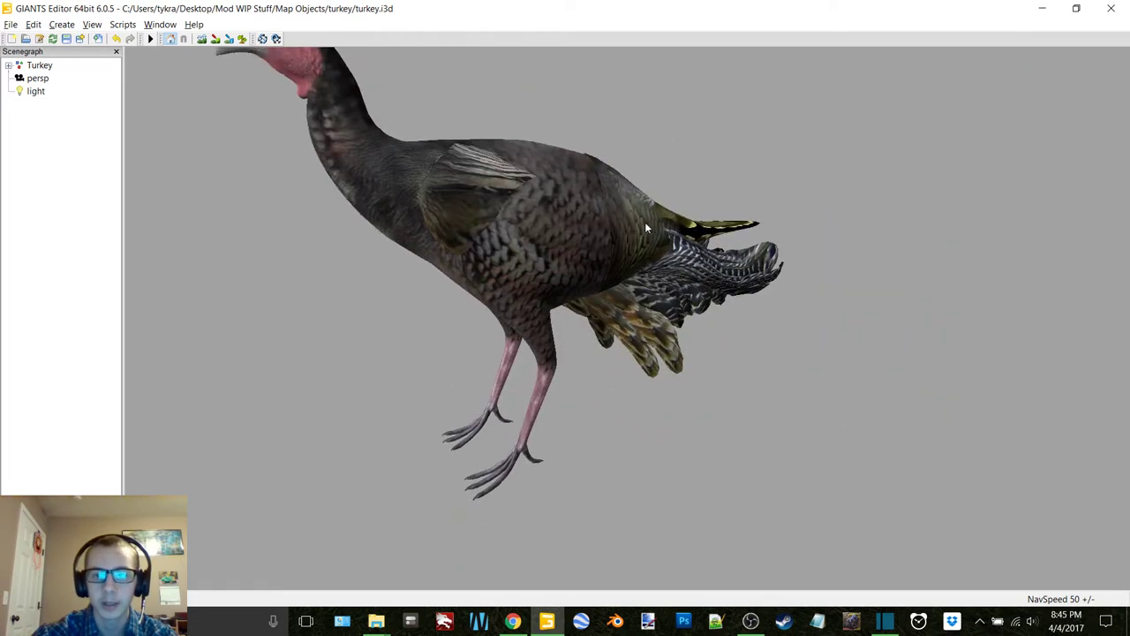
{"action": "middle_click_drag", "start_coordinate": [636, 224], "coordinate": [625, 214]}
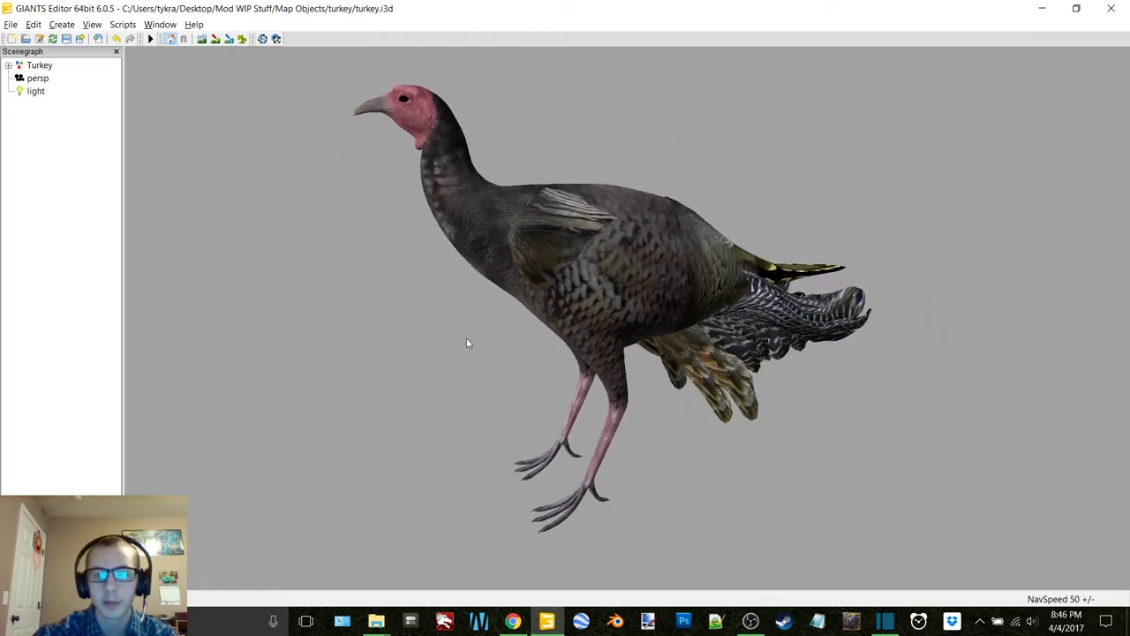
{"action": "left_click", "coordinate": [1111, 8]}
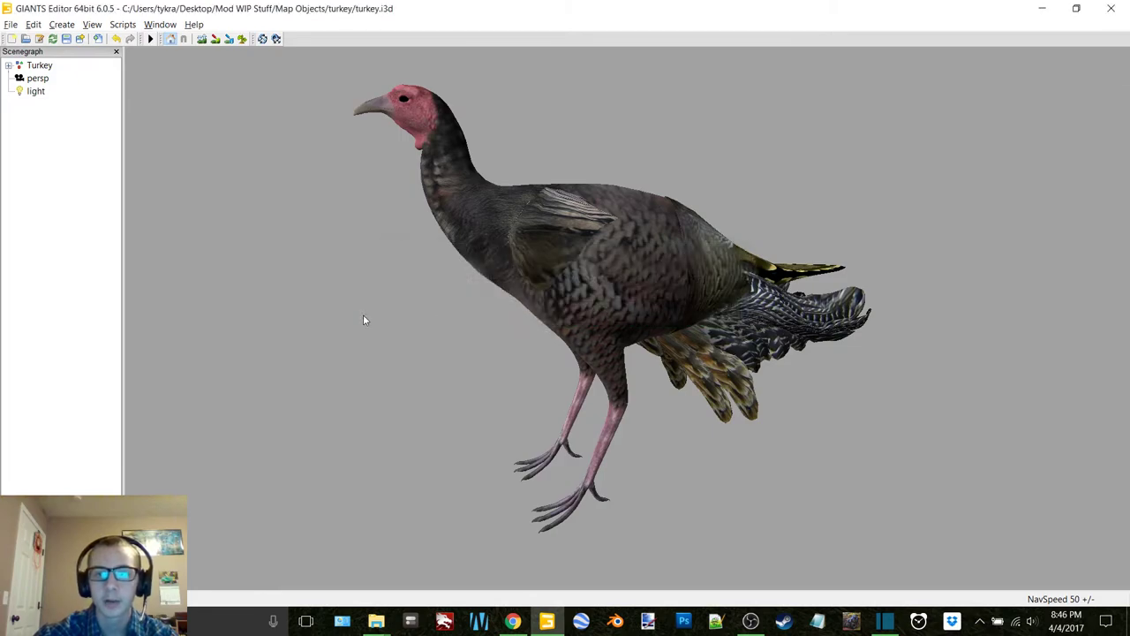
{"action": "left_click", "coordinate": [653, 309]}
Close the Map Objects folder and open the barn model from the Dairy Barn folder with GIANTS Editor version 7.0.5.
{"action": "left_click", "coordinate": [291, 184]}
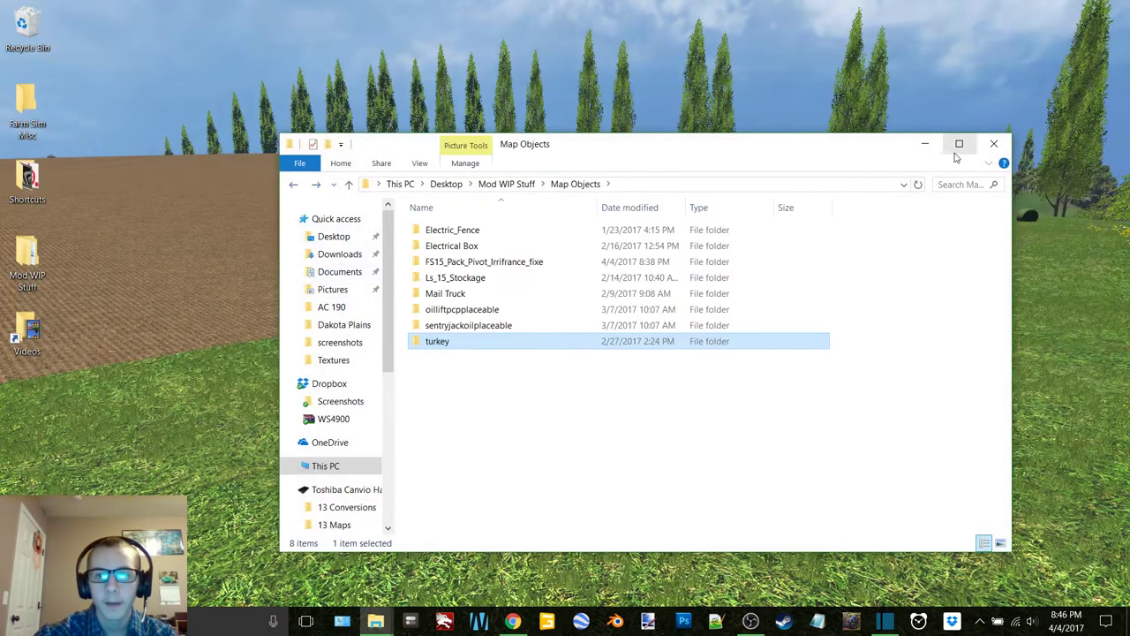
{"action": "left_click", "coordinate": [993, 143]}
{"action": "mouse_move", "coordinate": [378, 626]}
{"action": "left_click", "coordinate": [300, 561]}
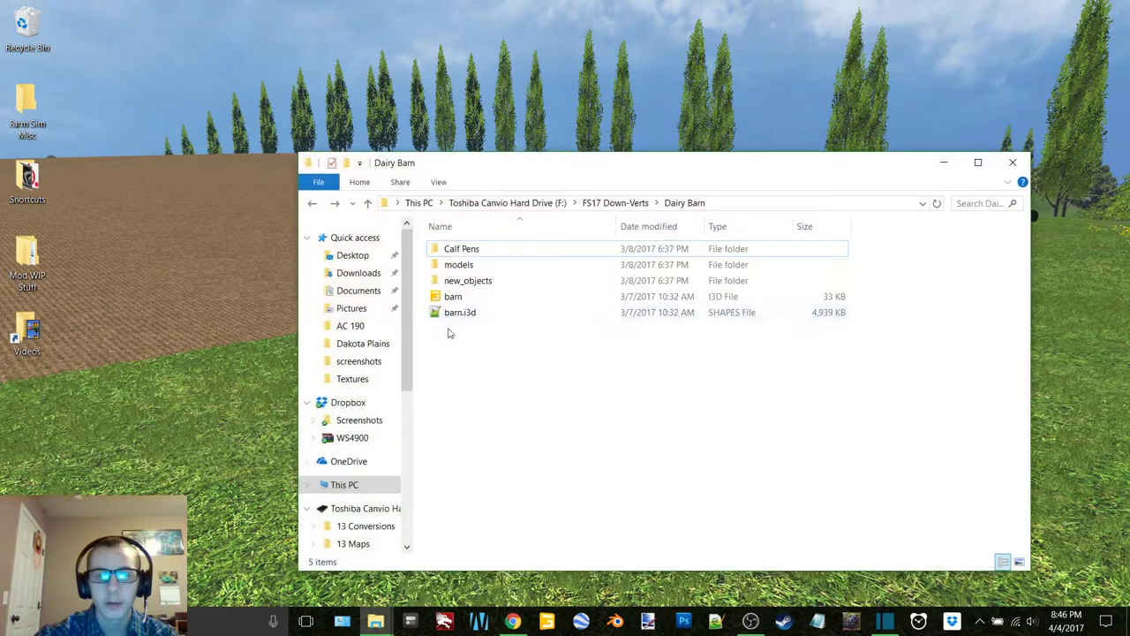
{"action": "double_click", "coordinate": [495, 298]}
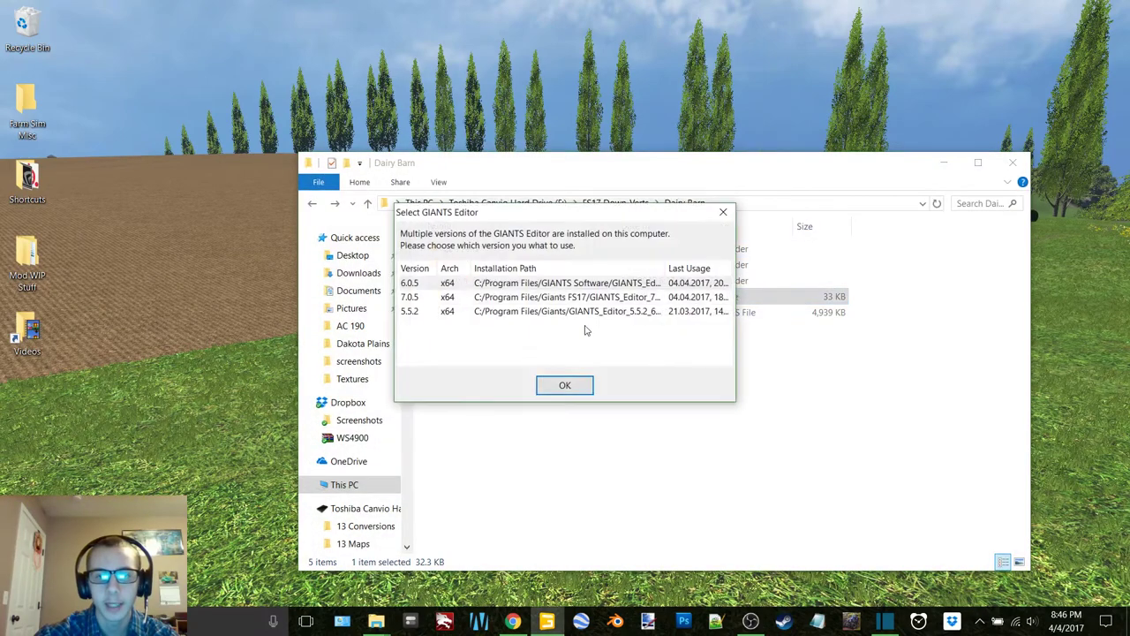
{"action": "double_click", "coordinate": [556, 297]}
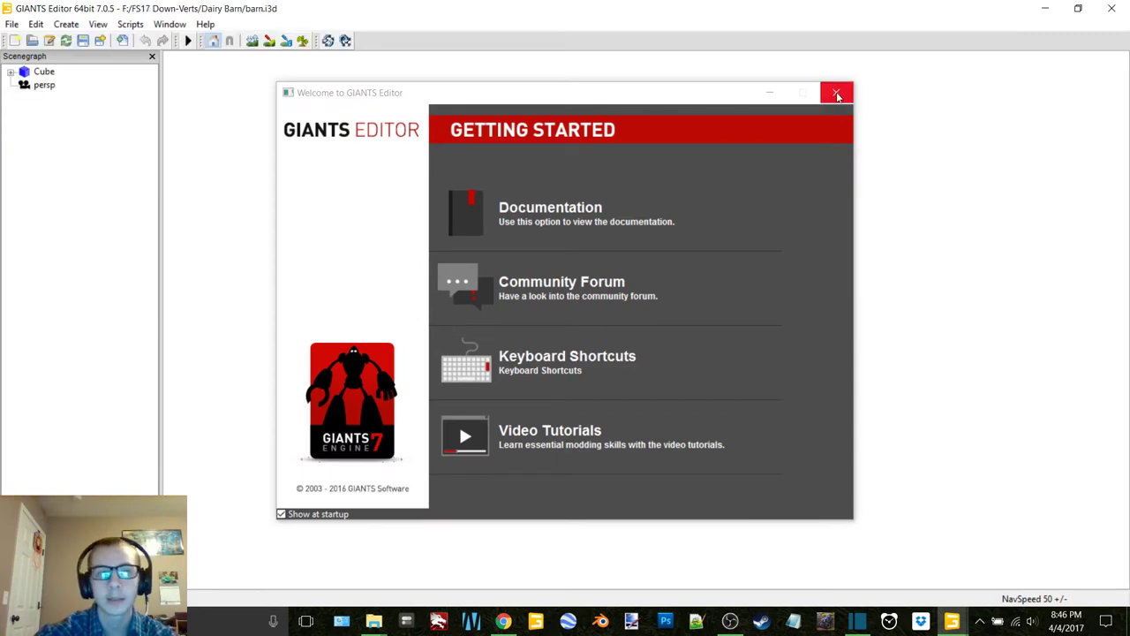
{"action": "left_click", "coordinate": [837, 94]}
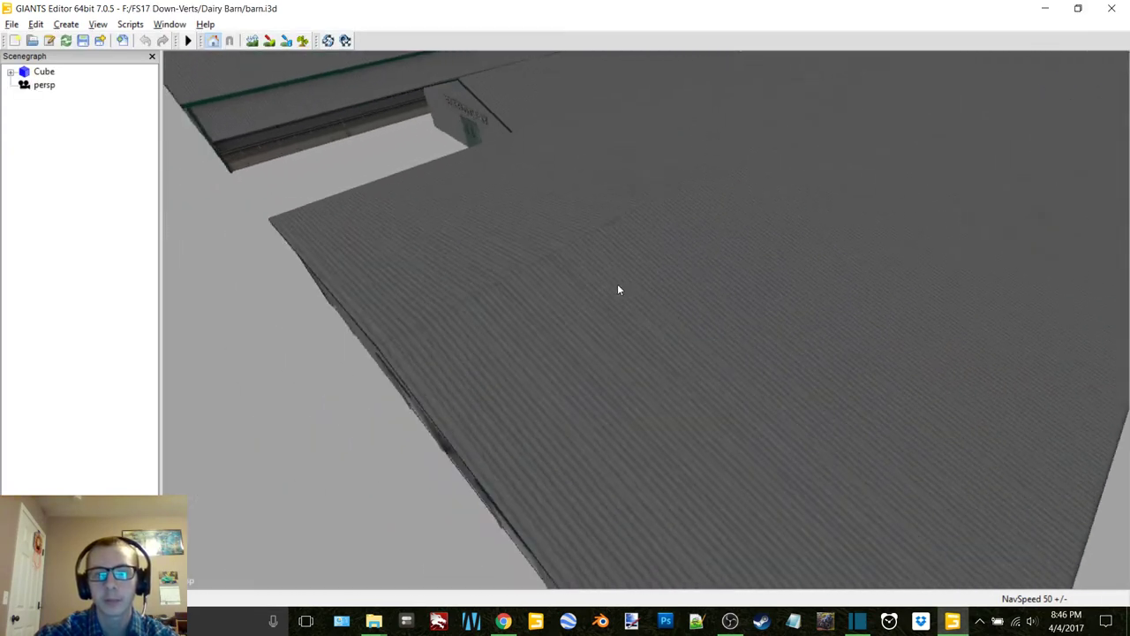
Add a light to the scene and examine the dairy barns' roofs and gable ends from outside.
{"action": "middle_click_drag", "start_coordinate": [617, 284], "coordinate": [655, 288], "text": "alt"}
{"action": "left_click_drag", "start_coordinate": [655, 288], "coordinate": [664, 267], "text": "alt"}
{"action": "key", "text": "ctrl+l"}
{"action": "left_click_drag", "start_coordinate": [647, 334], "coordinate": [549, 311], "text": "alt"}
{"action": "scroll", "coordinate": [590, 315], "scroll_direction": "up", "scroll_amount": 5}
{"action": "right_click_drag", "start_coordinate": [602, 318], "coordinate": [750, 296]}
Cancel closing barn.i3d and examine the barn's door openings and interior aisle.
{"action": "left_click", "coordinate": [1112, 8]}
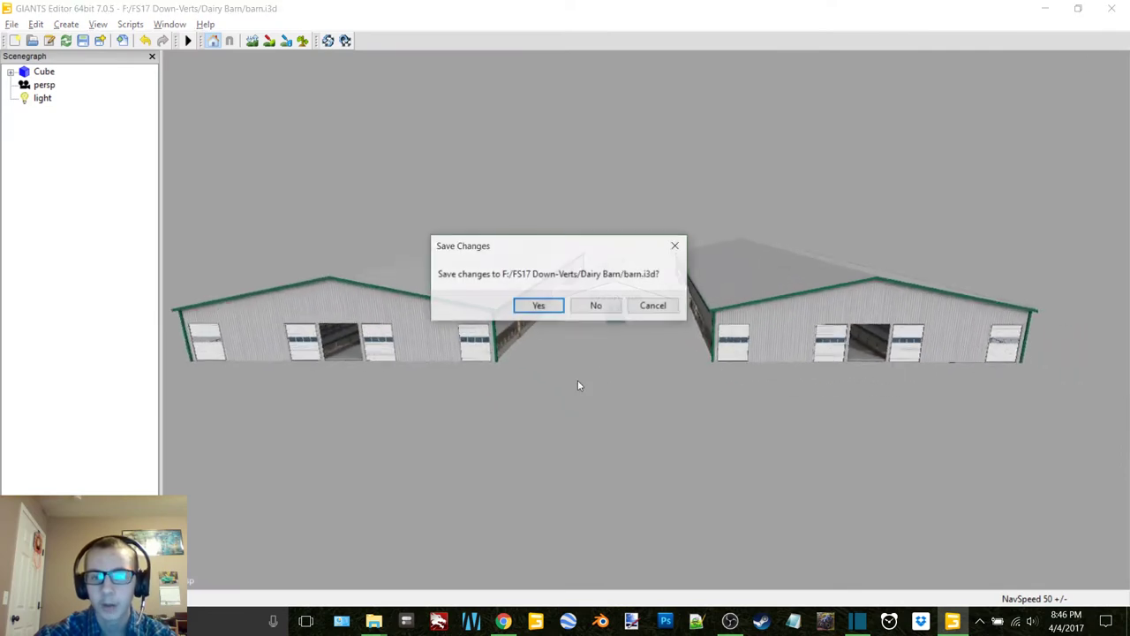
{"action": "left_click", "coordinate": [651, 308]}
{"action": "right_click_drag", "start_coordinate": [651, 308], "coordinate": [581, 336]}
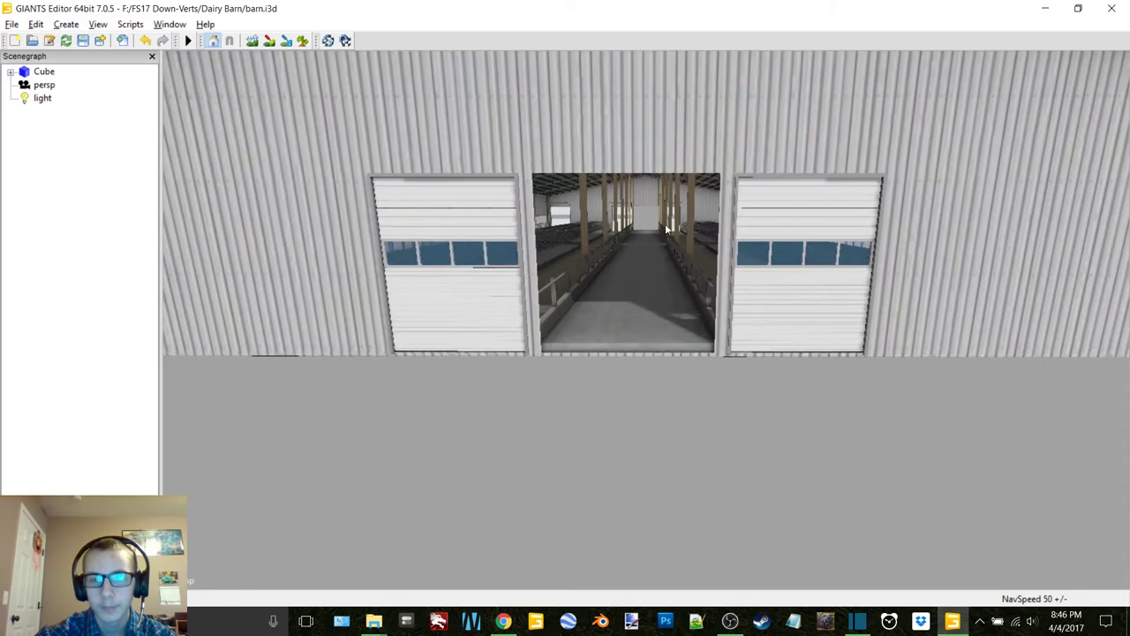
{"action": "middle_click_drag", "start_coordinate": [635, 230], "coordinate": [574, 274], "text": "alt"}
{"action": "right_click_drag", "start_coordinate": [574, 274], "coordinate": [745, 352], "text": "alt"}
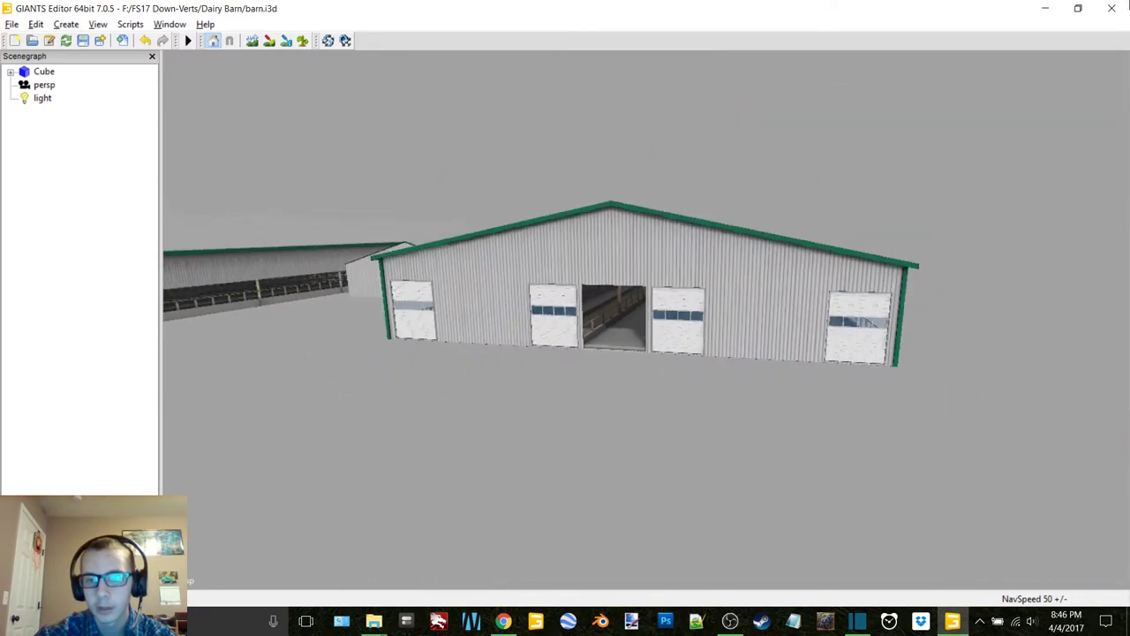
Examine the dairy barns from an elevated outside view, and close barn.i3d without saving.
{"action": "key", "text": "alt+F4"}
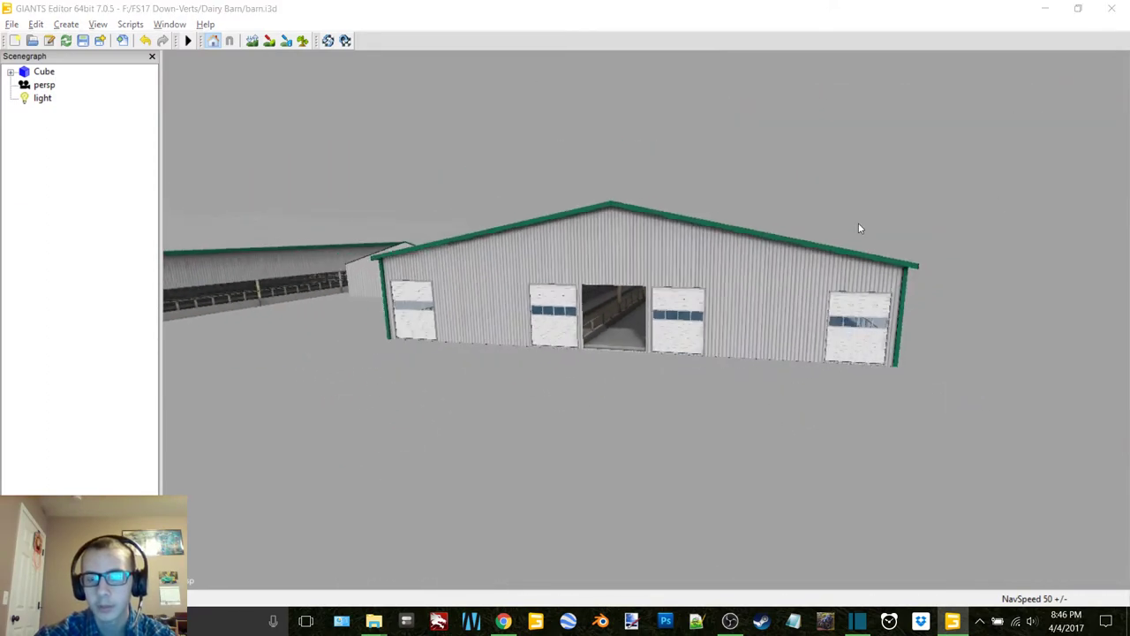
{"action": "left_click", "coordinate": [659, 307]}
{"action": "right_click_drag", "start_coordinate": [713, 265], "coordinate": [586, 309], "text": "alt"}
{"action": "left_click_drag", "start_coordinate": [586, 309], "coordinate": [549, 373], "text": "alt"}
{"action": "right_click_drag", "start_coordinate": [549, 374], "coordinate": [954, 163], "text": "alt"}
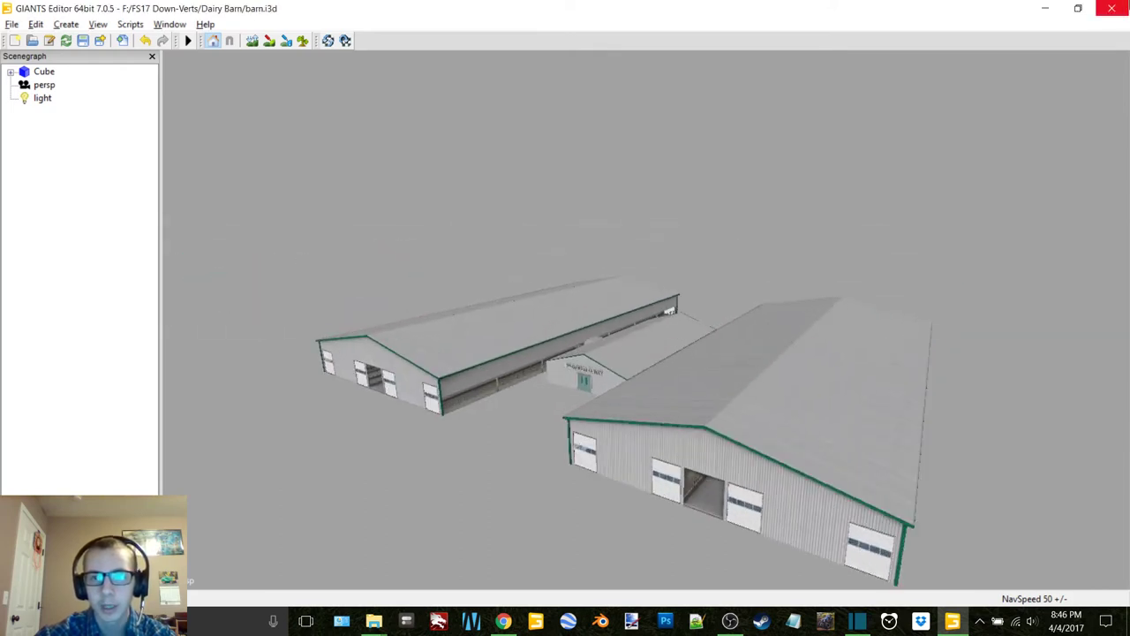
{"action": "left_click", "coordinate": [1112, 8]}
{"action": "left_click", "coordinate": [595, 306]}
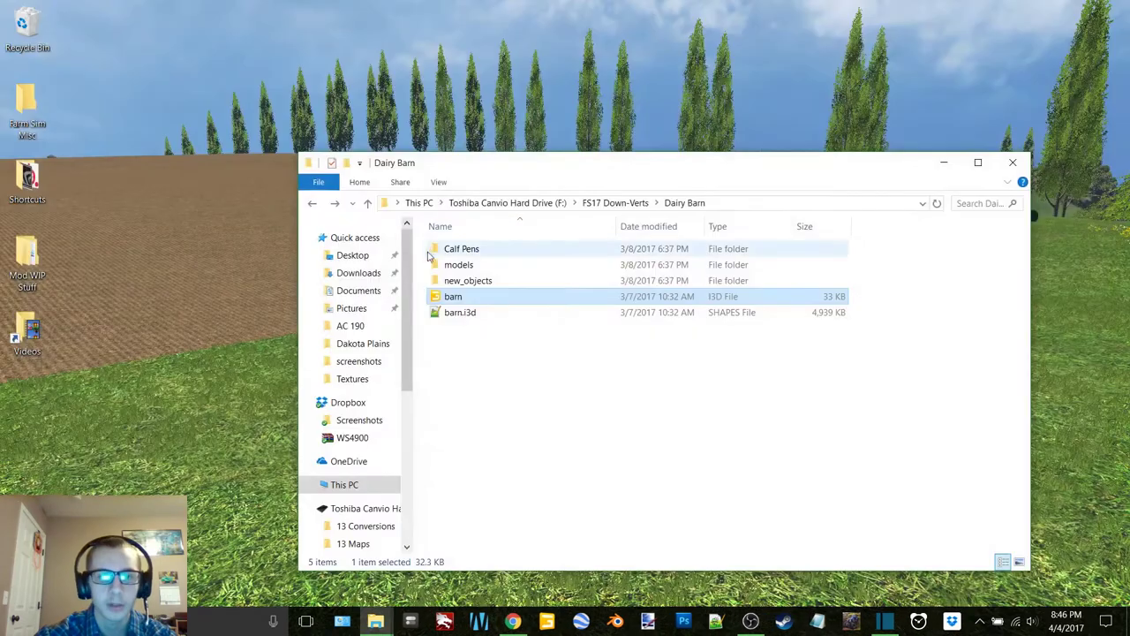
Open the calfpens model from the Calf Pens subfolder in GIANTS Editor 64bit 7.0.5.
{"action": "double_click", "coordinate": [463, 249]}
{"action": "left_click", "coordinate": [463, 281]}
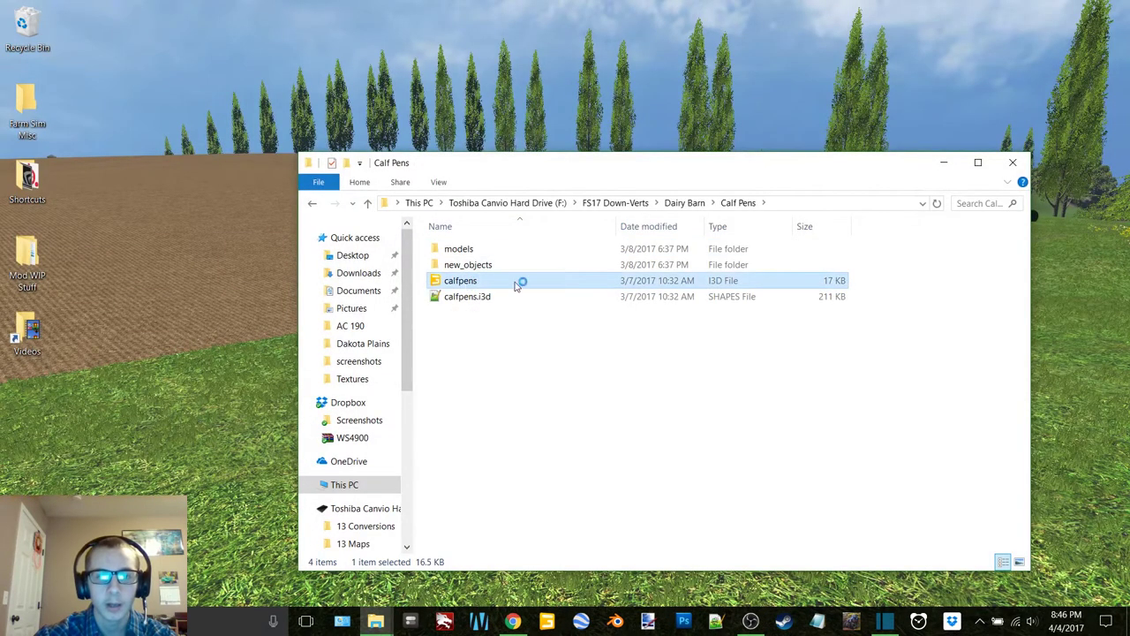
{"action": "double_click", "coordinate": [587, 283]}
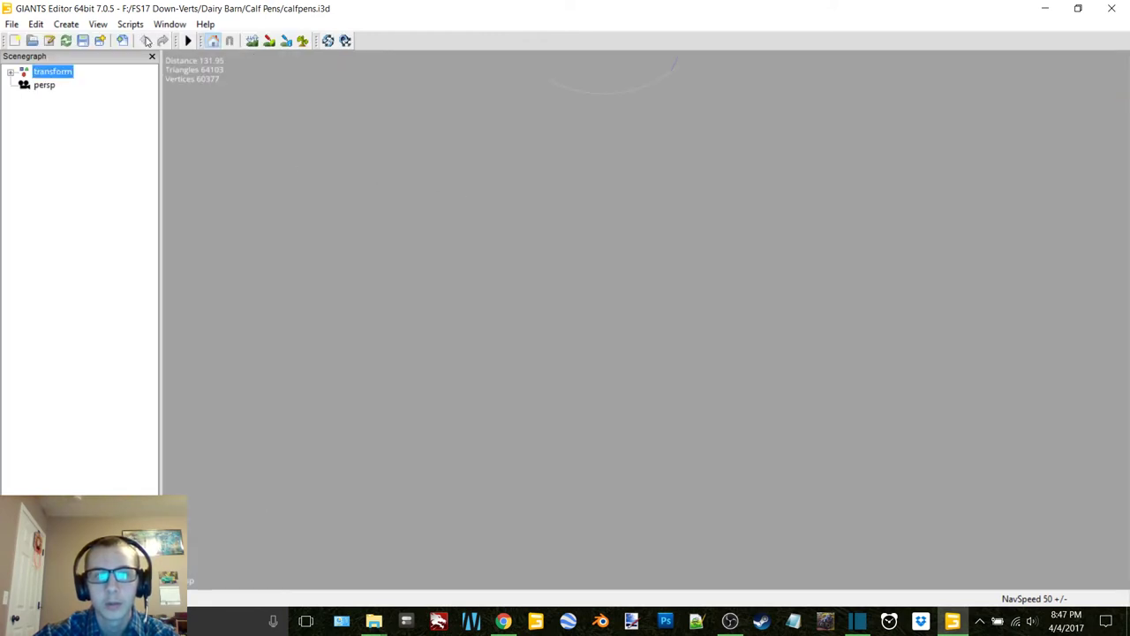
Show the attributes of the transform group and set its Translate X and Translate Z to 0.
{"action": "left_click", "coordinate": [170, 23]}
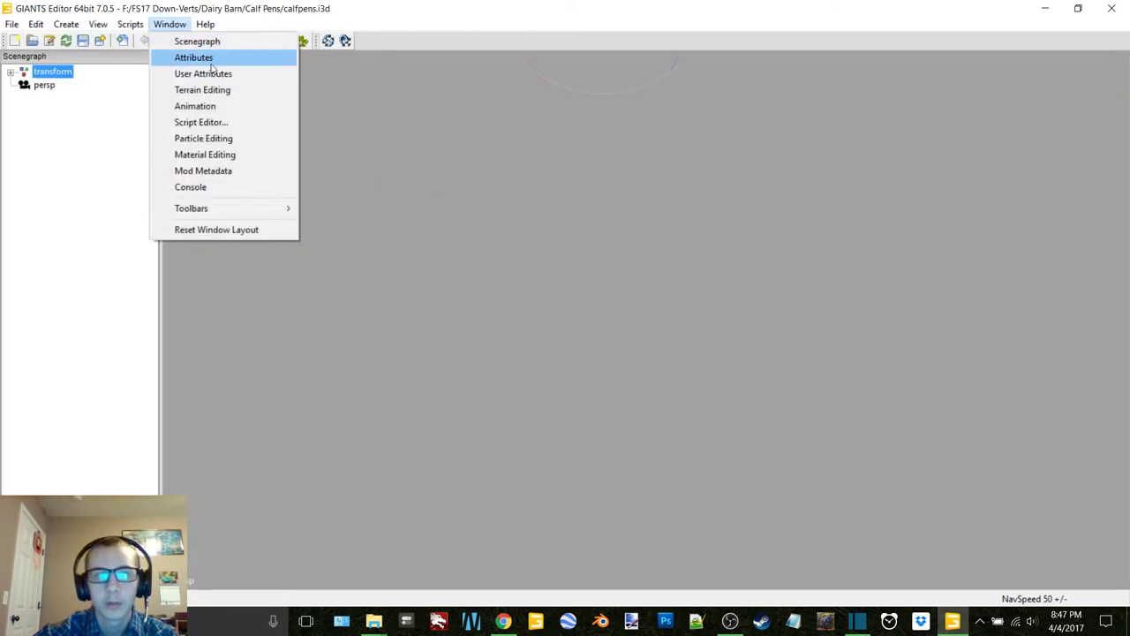
{"action": "left_click", "coordinate": [194, 55]}
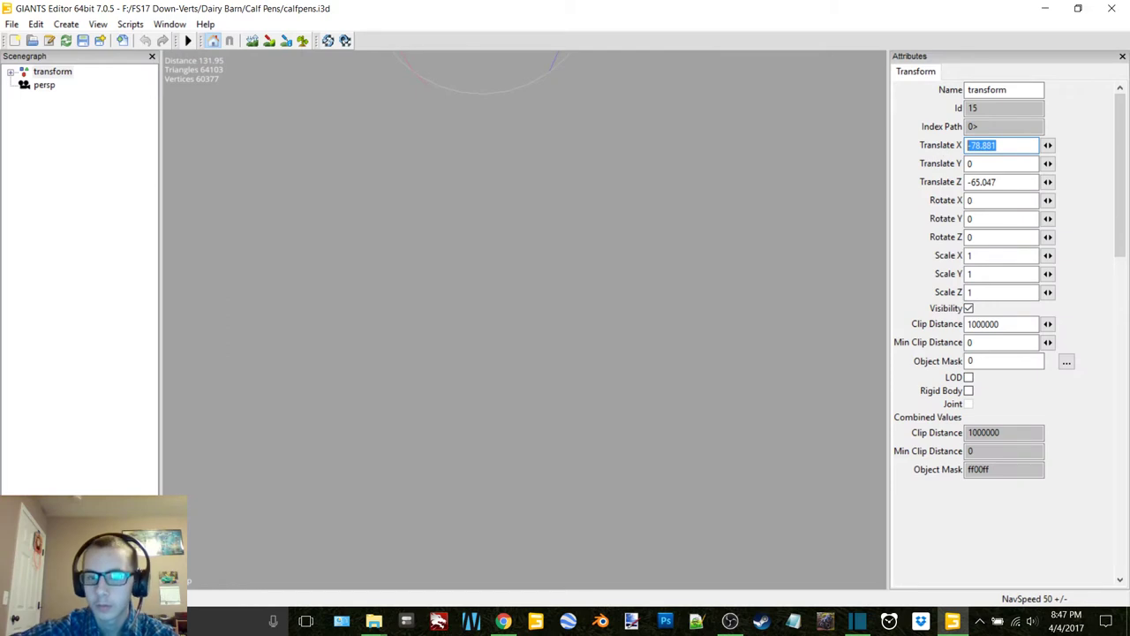
{"action": "type", "text": "0"}
{"action": "key", "text": "Return"}
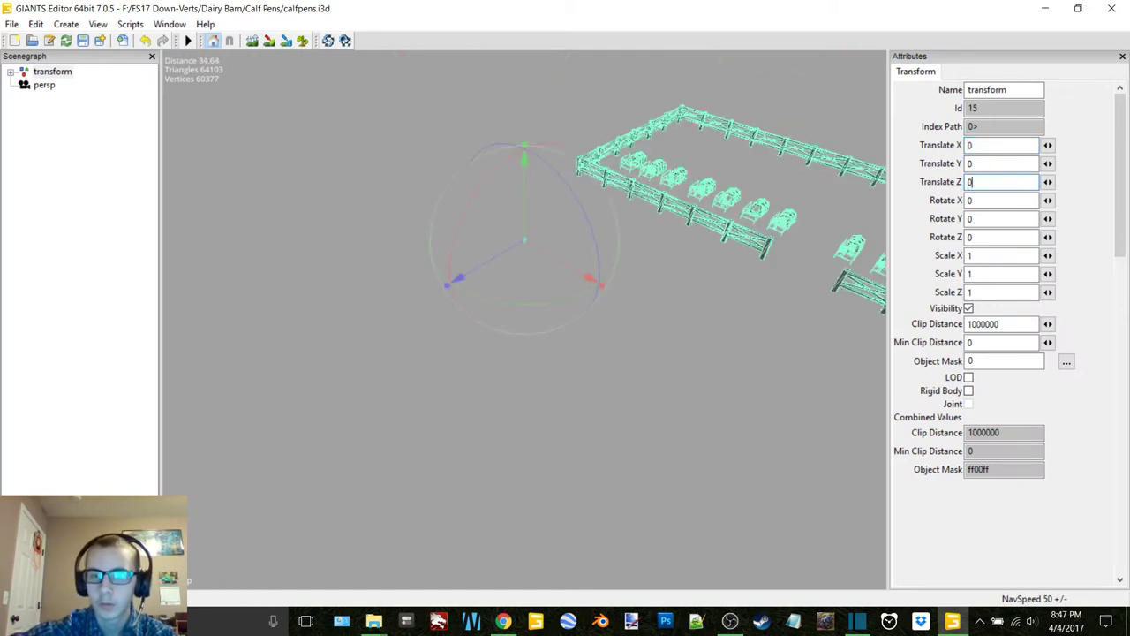
Examine the calf hutches, their calves and the small pen gates up close from several angles.
{"action": "left_click", "coordinate": [731, 380]}
{"action": "middle_click_drag", "start_coordinate": [683, 345], "coordinate": [568, 324], "text": "alt"}
{"action": "scroll", "coordinate": [564, 327], "scroll_direction": "up", "scroll_amount": 2}
{"action": "scroll", "coordinate": [574, 322], "scroll_direction": "up", "scroll_amount": 10}
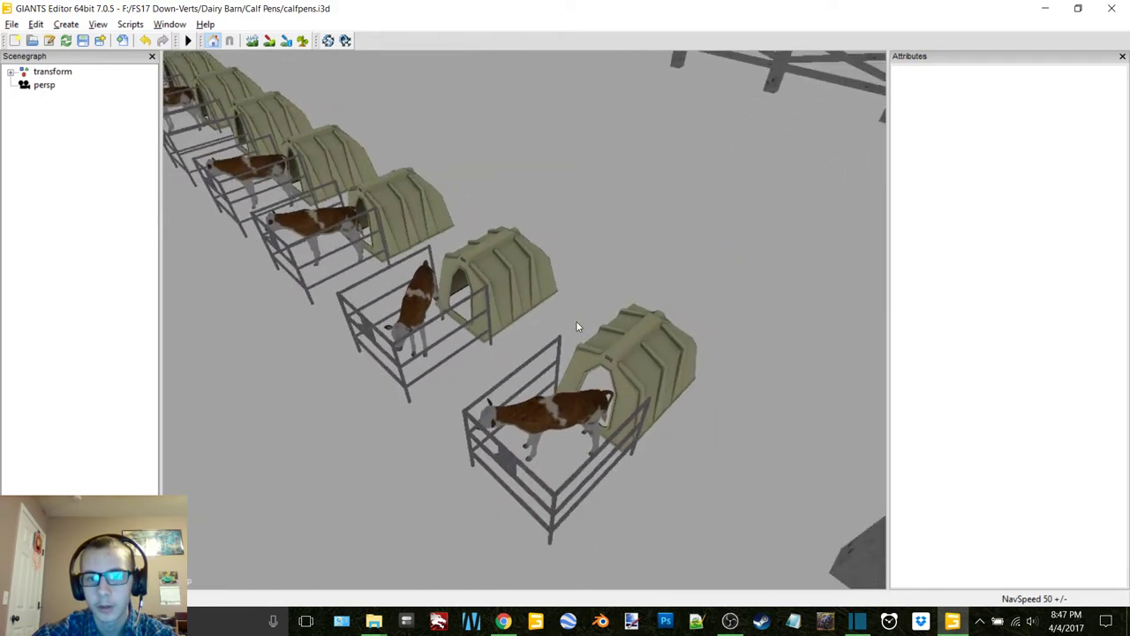
{"action": "left_click_drag", "start_coordinate": [550, 306], "coordinate": [655, 269], "text": "alt"}
{"action": "scroll", "coordinate": [608, 279], "scroll_direction": "down", "scroll_amount": 5}
{"action": "middle_click_drag", "start_coordinate": [562, 291], "coordinate": [578, 262], "text": "alt"}
{"action": "scroll", "coordinate": [535, 302], "scroll_direction": "up", "scroll_amount": 5}
{"action": "scroll", "coordinate": [536, 301], "scroll_direction": "up", "scroll_amount": 3}
Delete every fence piece and all CalfTel objects except the first one from the transform group.
{"action": "double_click", "coordinate": [58, 73]}
{"action": "left_click", "coordinate": [66, 98]}
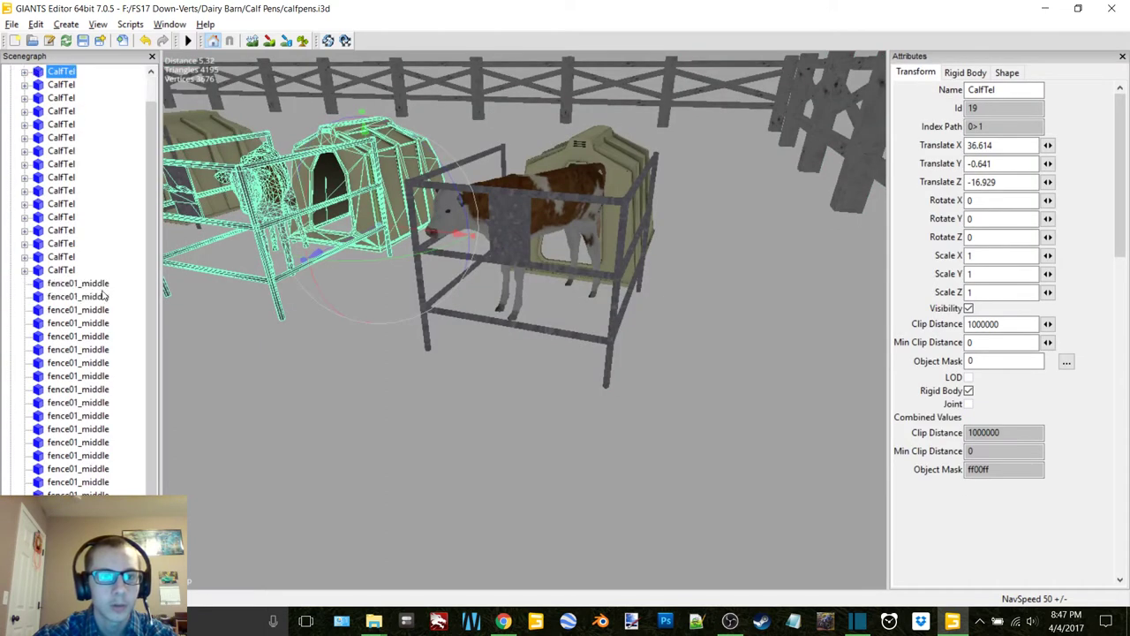
{"action": "left_click", "coordinate": [78, 575], "text": "shift"}
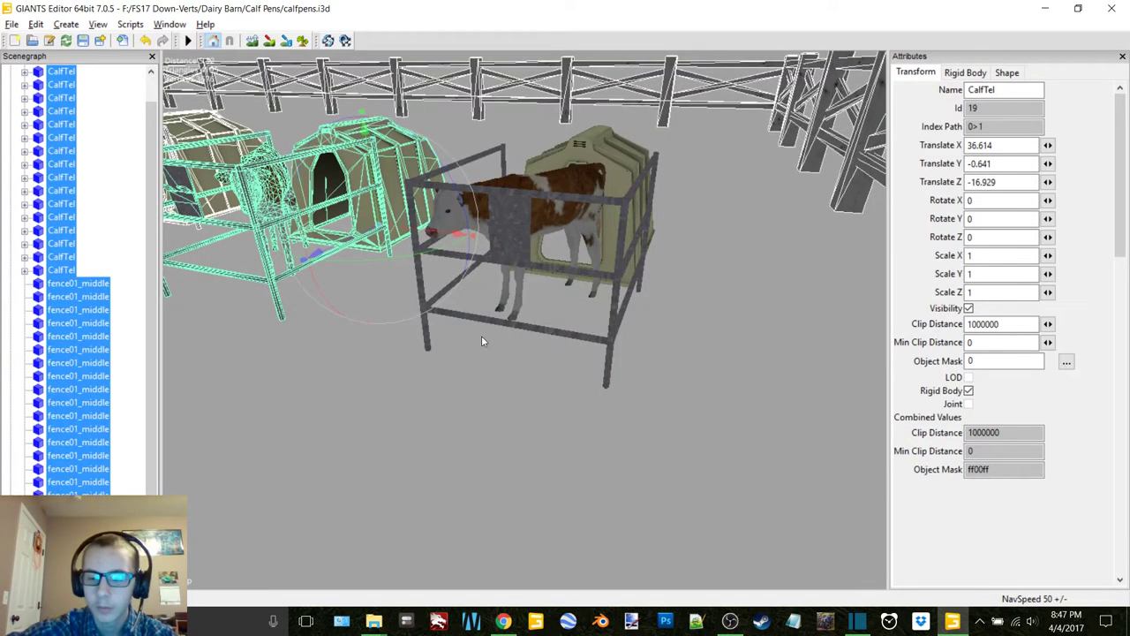
{"action": "key", "text": "Delete"}
{"action": "scroll", "coordinate": [477, 345], "scroll_direction": "down", "scroll_amount": 5}
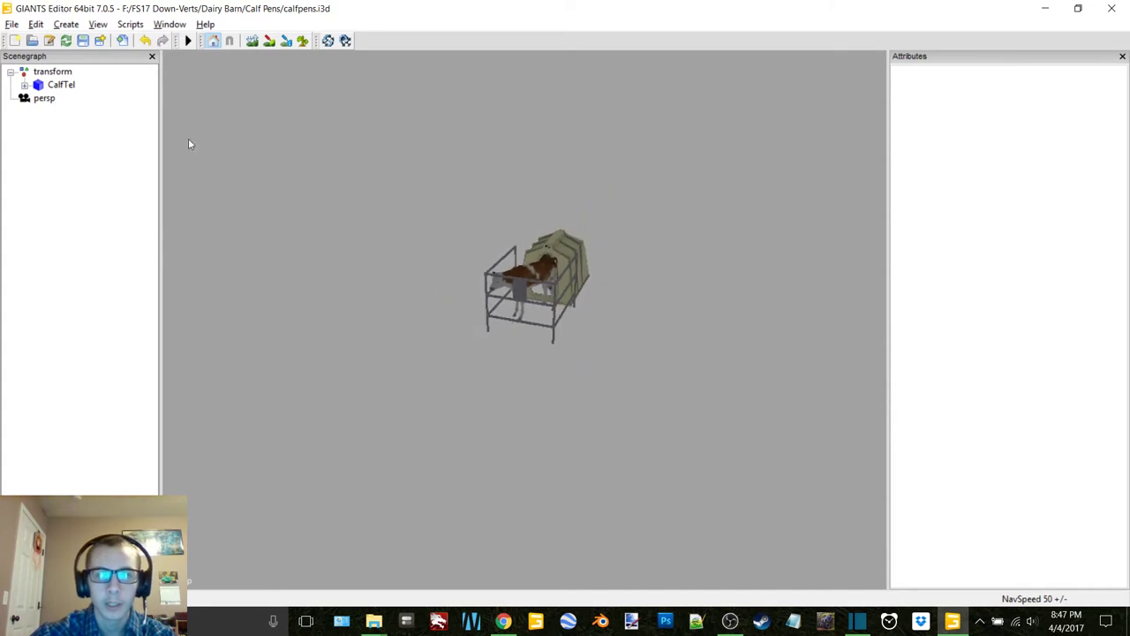
Move the remaining CalfTel out of the transform group to the scene root, and delete the empty group.
{"action": "left_click", "coordinate": [62, 85]}
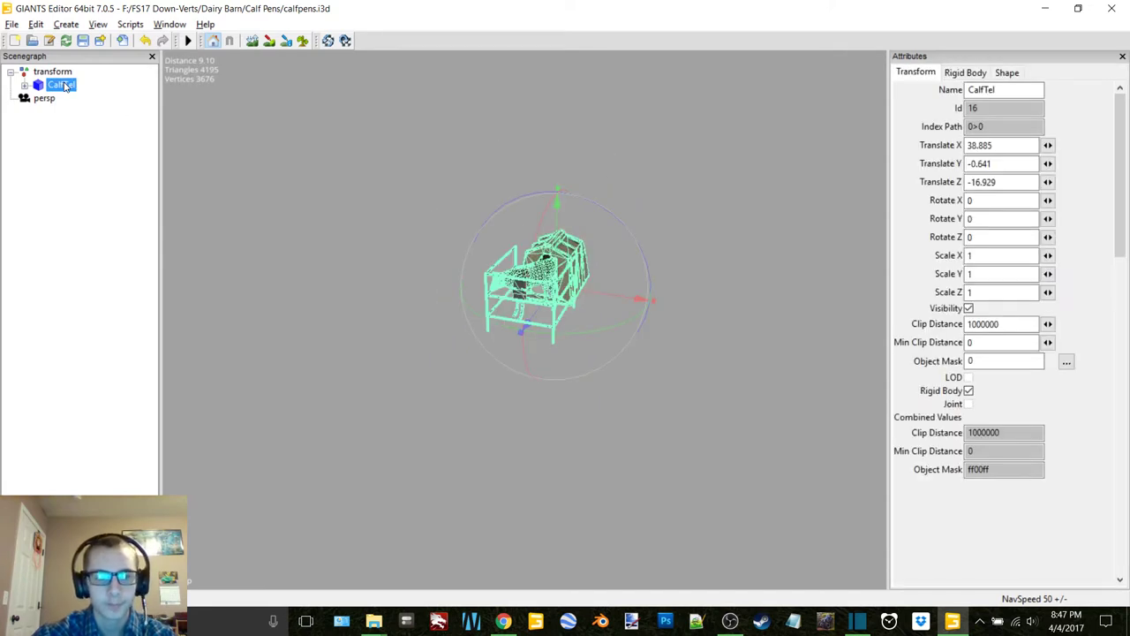
{"action": "left_click_drag", "start_coordinate": [64, 86], "coordinate": [106, 113]}
{"action": "left_click", "coordinate": [55, 72]}
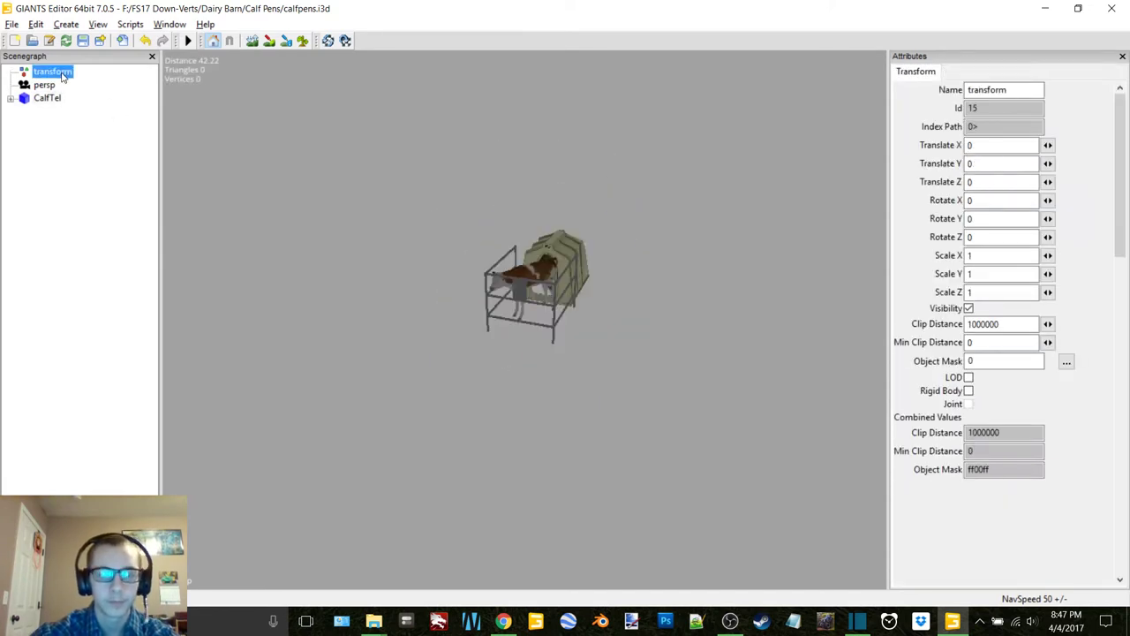
{"action": "key", "text": "Delete"}
Set CalfTel's Translate X, Y and Z to 0 and check the single calf pen in the view.
{"action": "left_click", "coordinate": [47, 85]}
{"action": "type", "text": "0"}
{"action": "key", "text": "Return"}
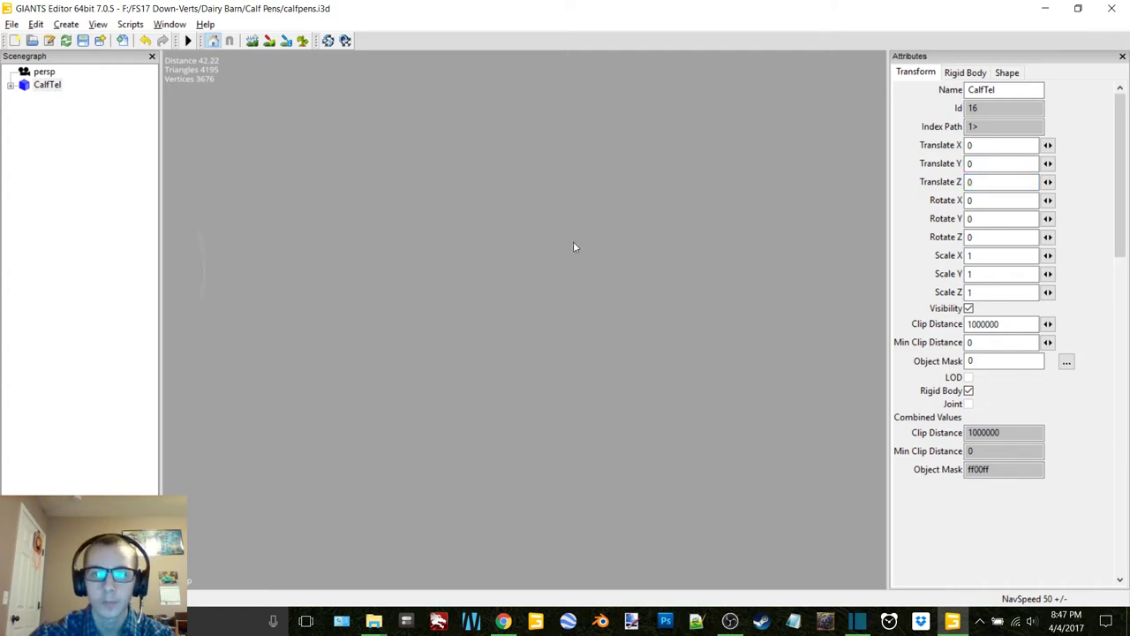
{"action": "left_click_drag", "start_coordinate": [558, 254], "coordinate": [477, 289], "text": "alt"}
{"action": "right_click_drag", "start_coordinate": [478, 289], "coordinate": [525, 279], "text": "alt"}
{"action": "left_click", "coordinate": [65, 353]}
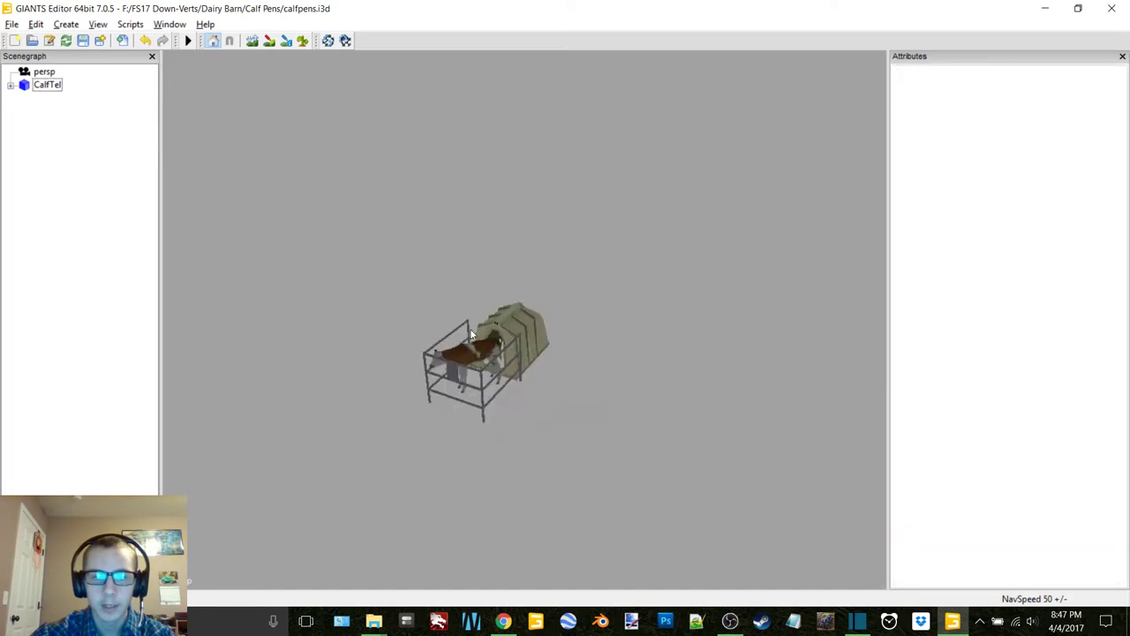
{"action": "left_click_drag", "start_coordinate": [483, 326], "coordinate": [639, 245], "text": "alt"}
Close calfpens.i3d and save its changes.
{"action": "left_click", "coordinate": [1112, 8]}
{"action": "left_click", "coordinate": [628, 306]}
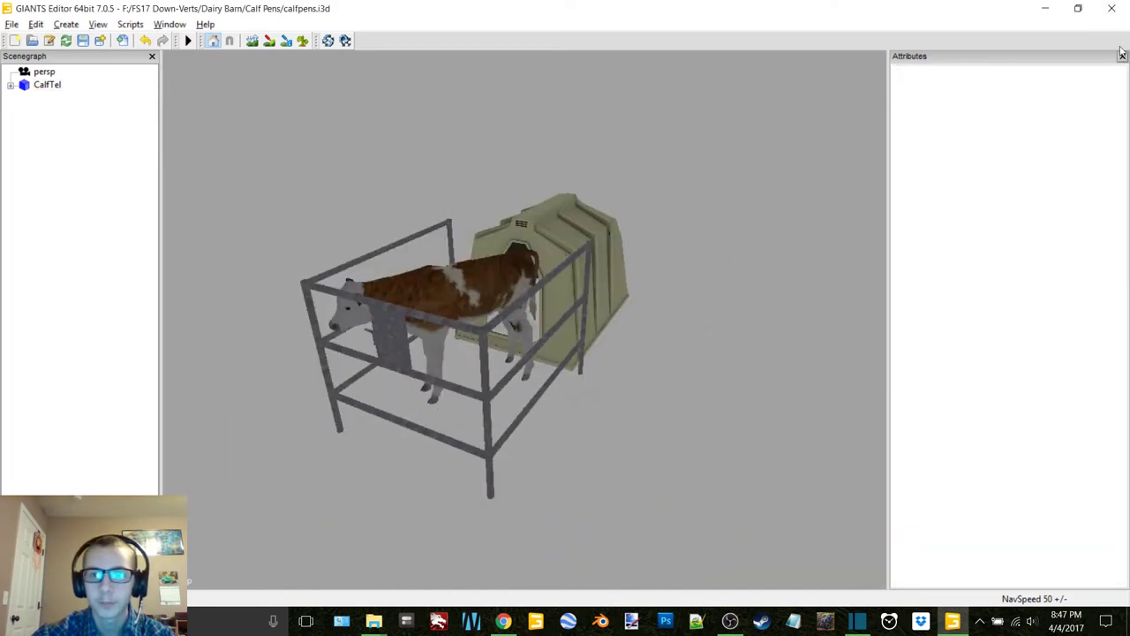
{"action": "left_click", "coordinate": [1112, 8]}
{"action": "left_click", "coordinate": [560, 308]}
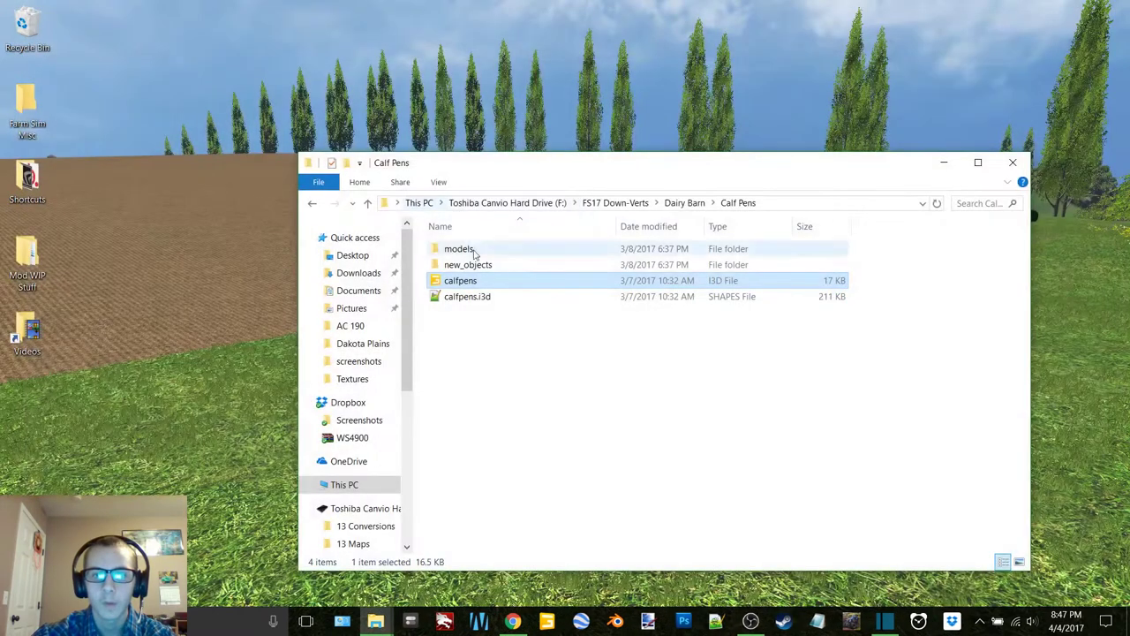
Open the calfpens I3D file in Notepad++ for editing.
{"action": "right_click", "coordinate": [487, 277]}
{"action": "left_click", "coordinate": [475, 283]}
{"action": "right_click", "coordinate": [475, 282]}
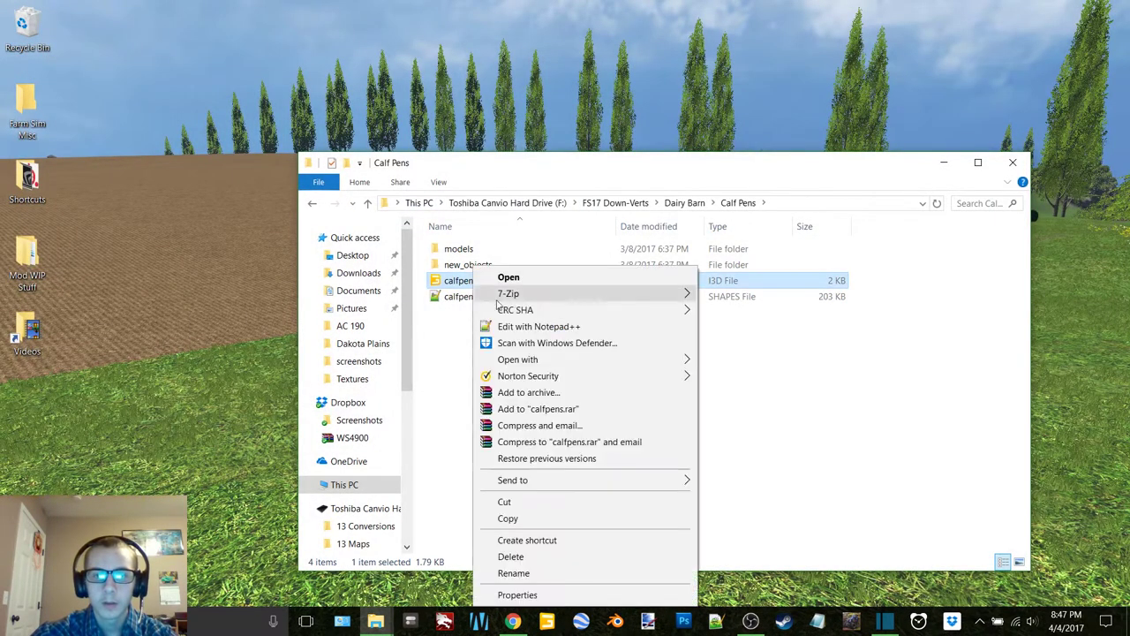
{"action": "left_click", "coordinate": [537, 326]}
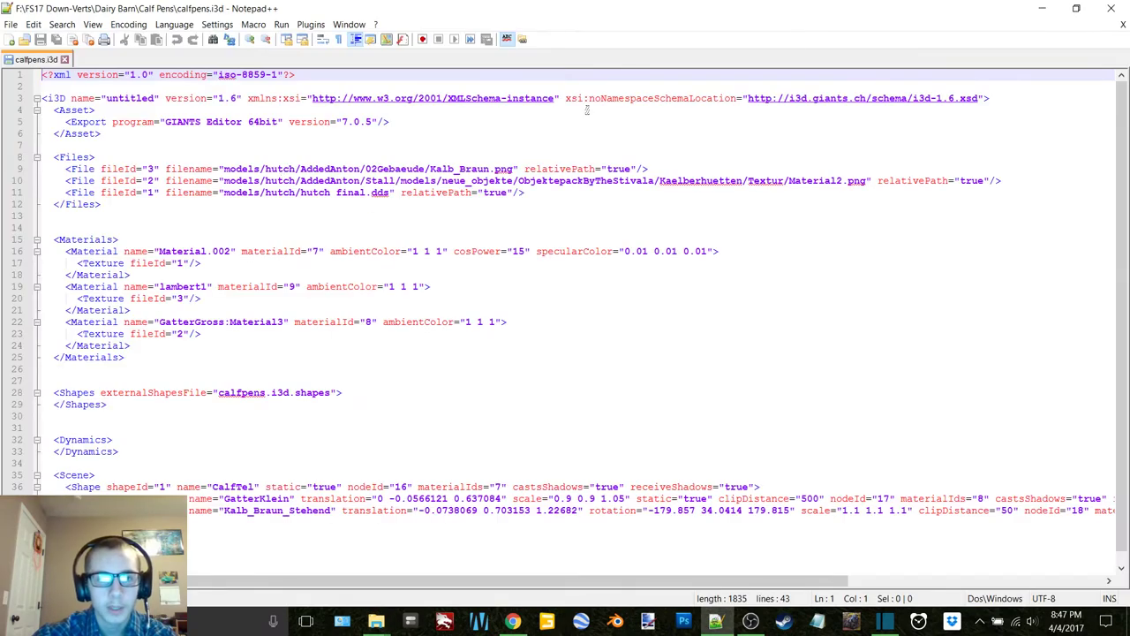
Check the new_objects folder against the texture file paths listed in calfpens.i3d.
{"action": "left_click", "coordinate": [1043, 8]}
{"action": "double_click", "coordinate": [481, 263]}
{"action": "left_click", "coordinate": [728, 623]}
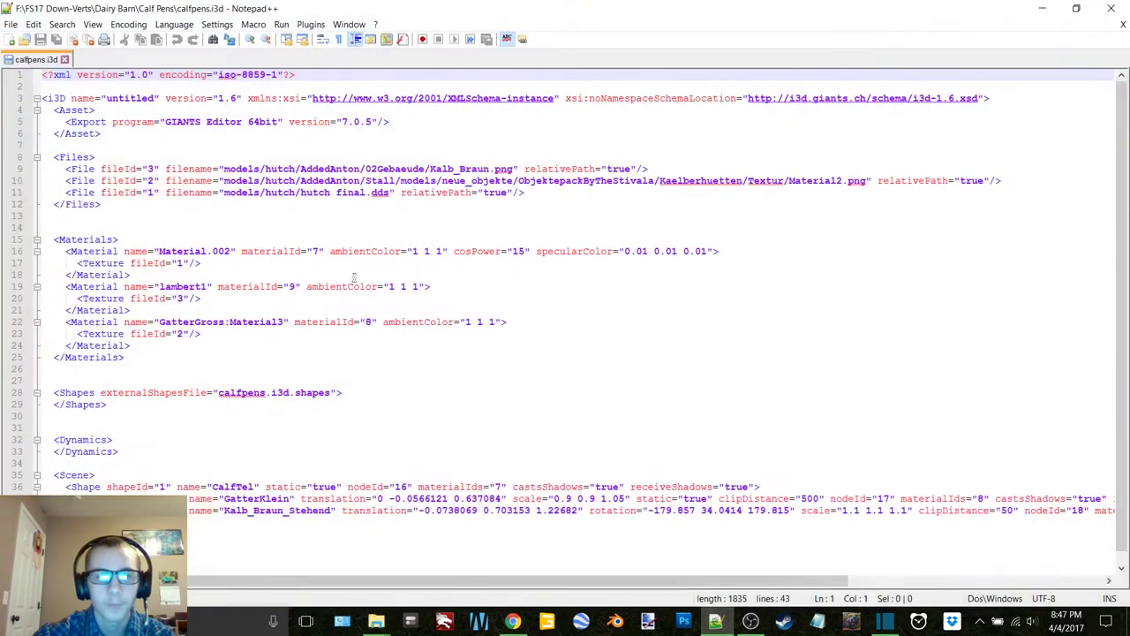
{"action": "left_click", "coordinate": [1043, 8]}
{"action": "left_click", "coordinate": [309, 203]}
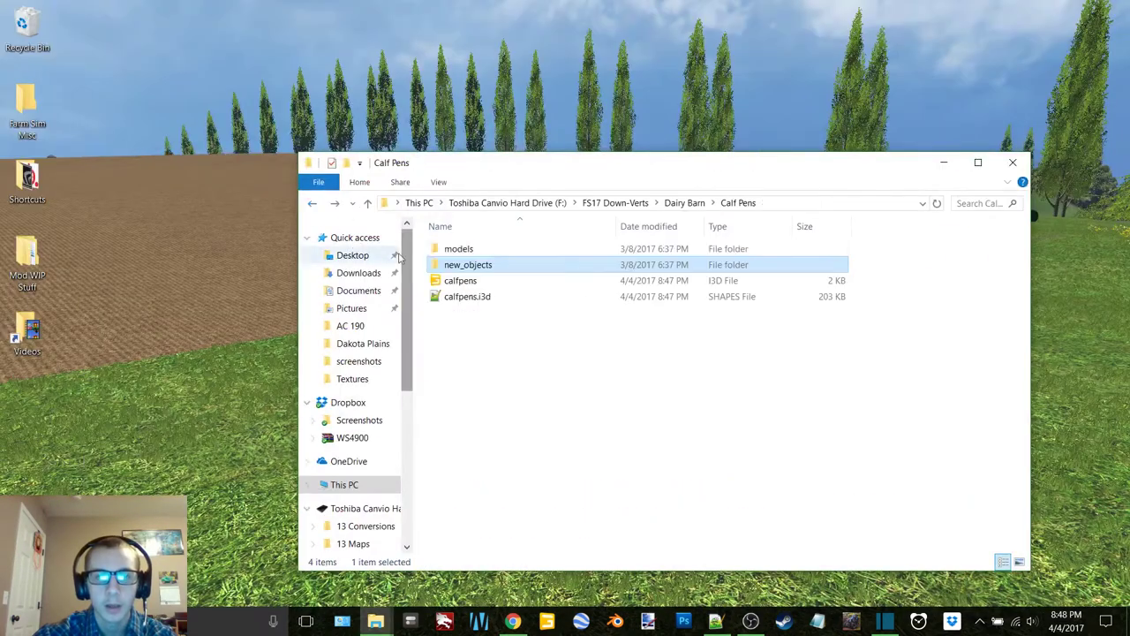
Create a folder named Textures in Calf Pens and move the hutch final texture into it from models/hutch.
{"action": "double_click", "coordinate": [449, 248]}
{"action": "double_click", "coordinate": [471, 251]}
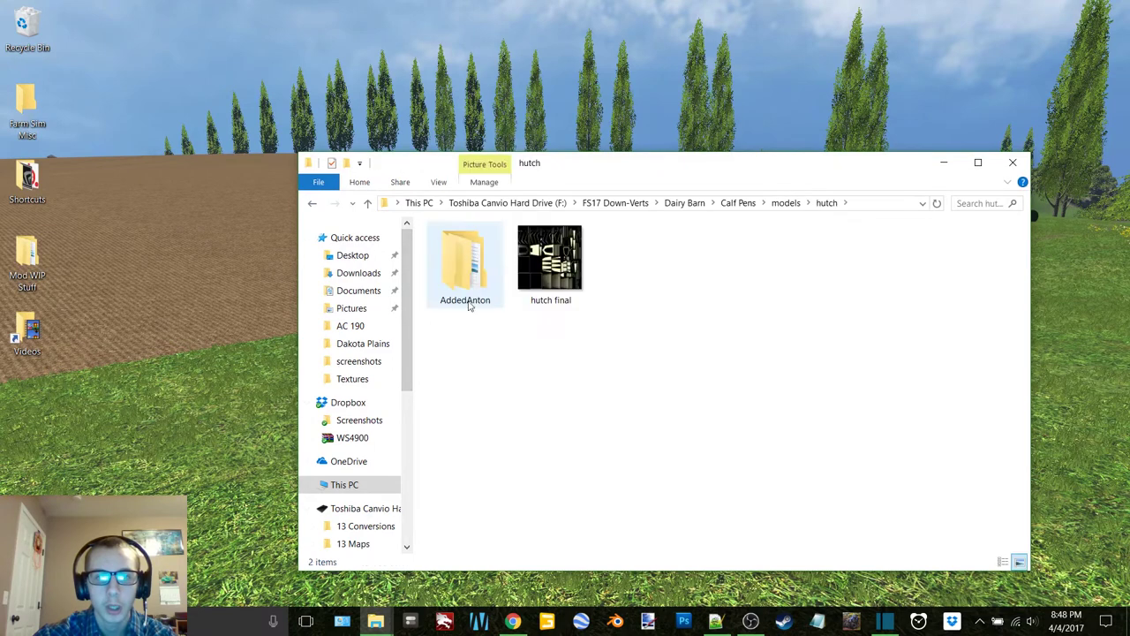
{"action": "left_click", "coordinate": [561, 273]}
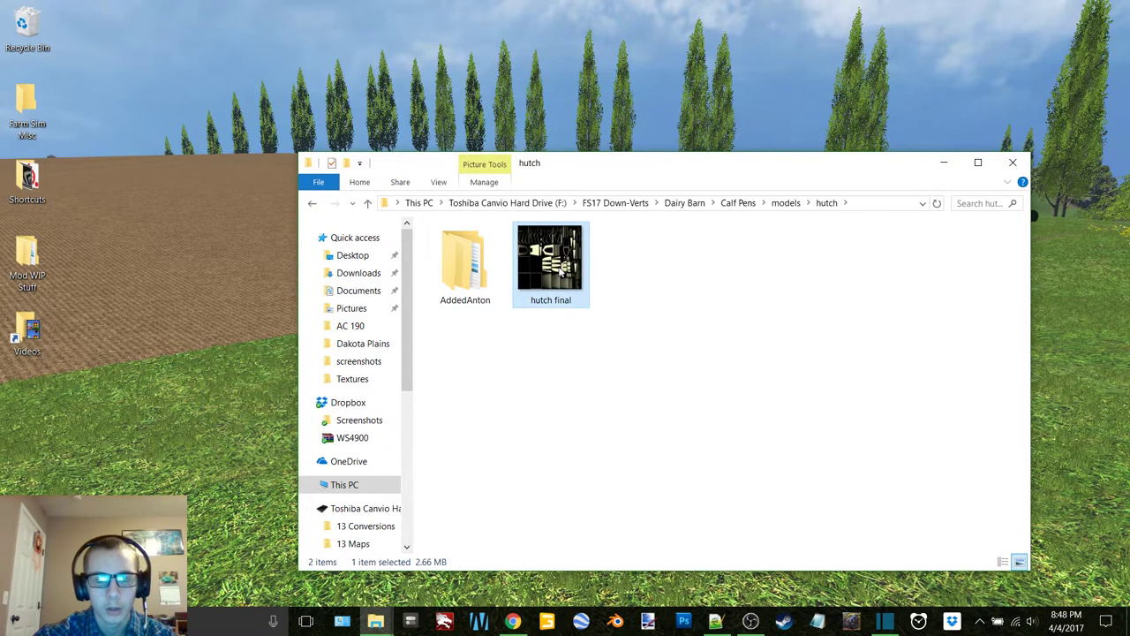
{"action": "left_click", "coordinate": [312, 204]}
{"action": "left_click", "coordinate": [312, 204]}
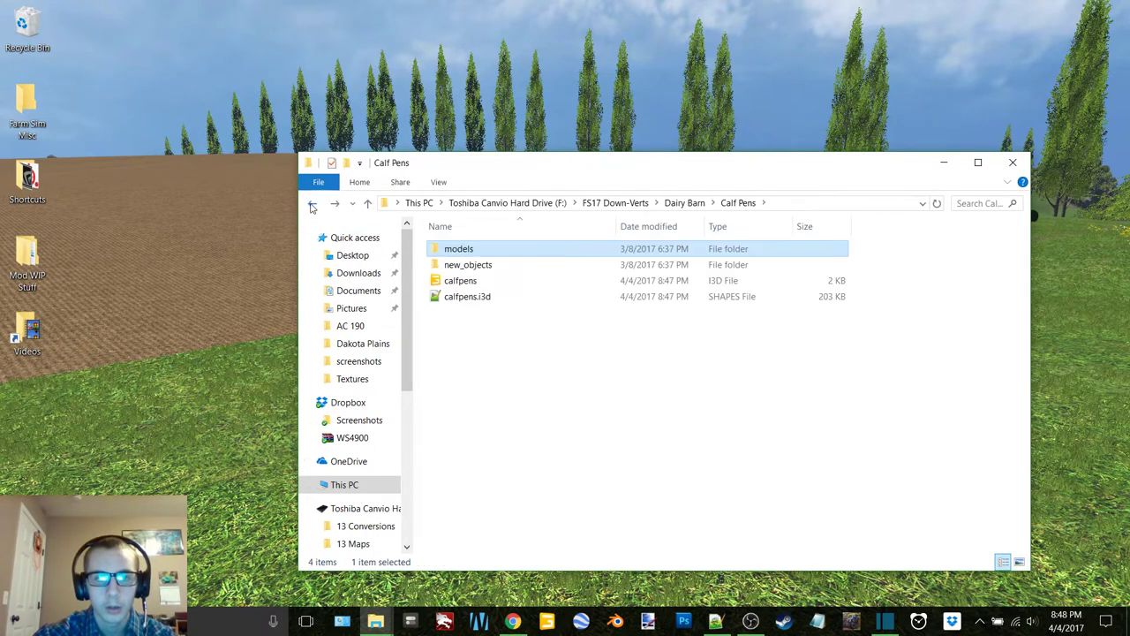
{"action": "type", "text": "Te"}
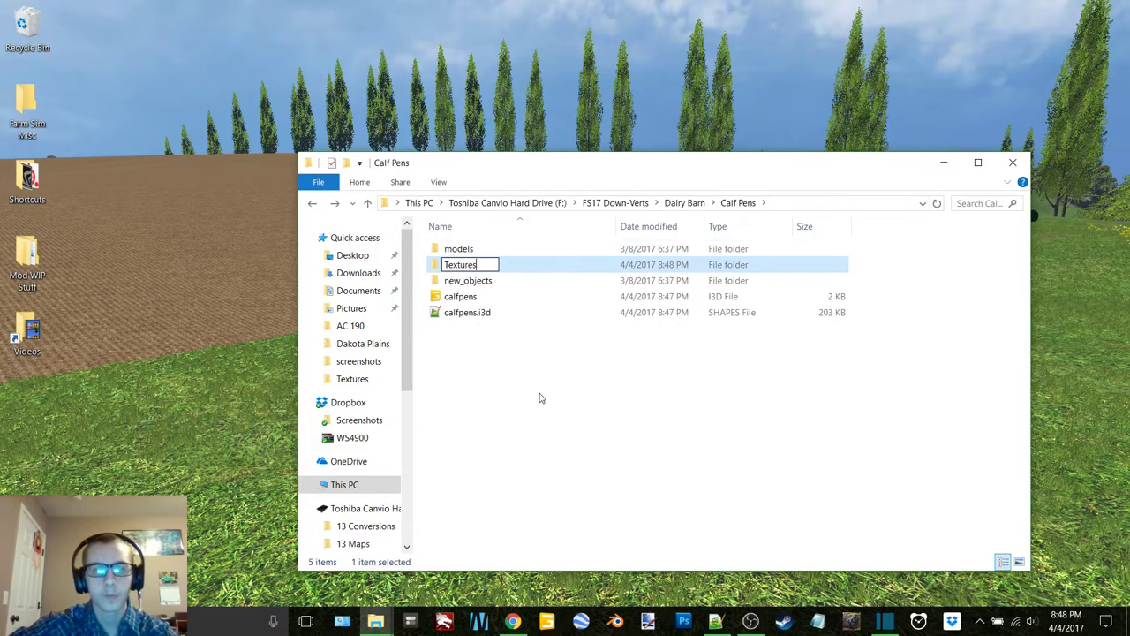
{"action": "type", "text": "xtures"}
{"action": "key", "text": "Return"}
{"action": "key", "text": "Return"}
{"action": "key", "text": "ctrl+v"}
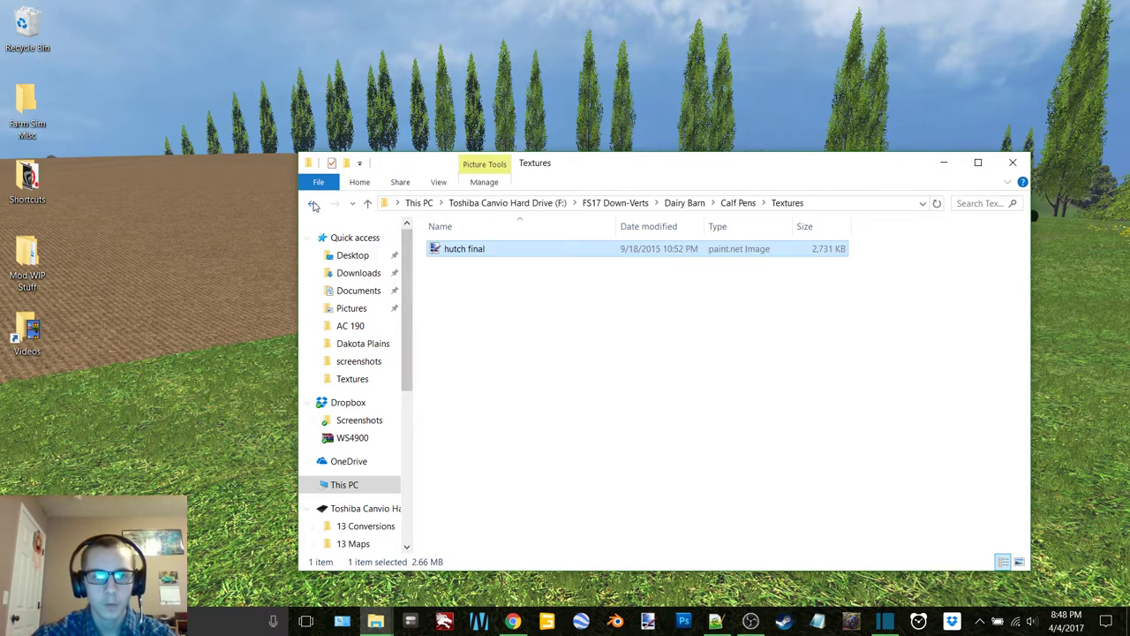
Move the Kalb_Braun texture from the 02Gebaeude folder under models/hutch into the Textures folder.
{"action": "left_click", "coordinate": [313, 204]}
{"action": "double_click", "coordinate": [481, 248]}
{"action": "double_click", "coordinate": [482, 248]}
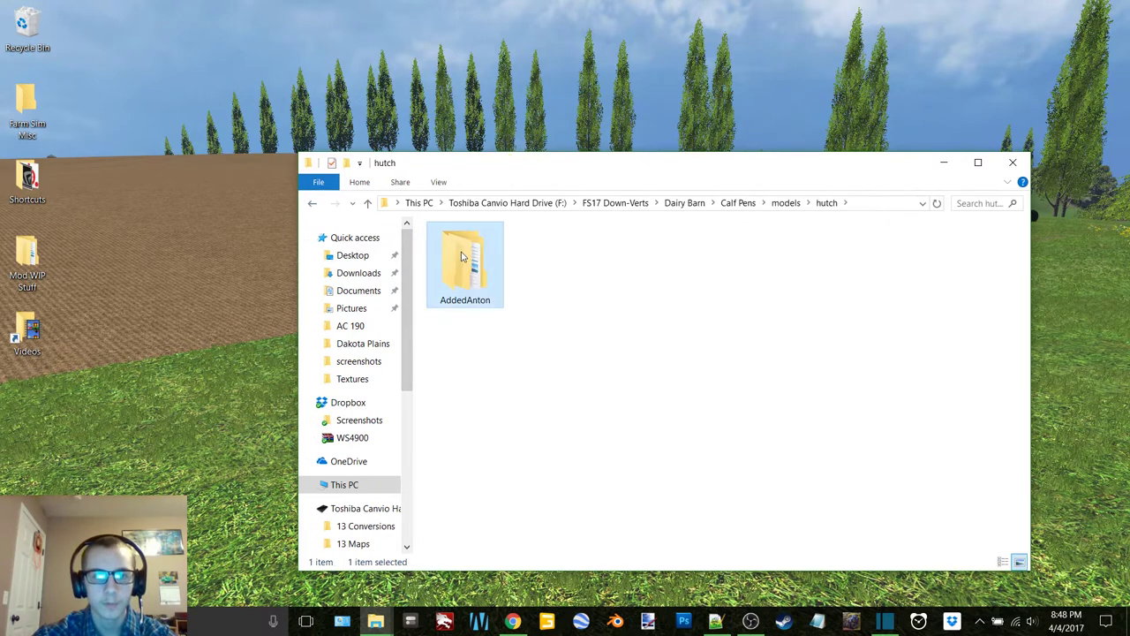
{"action": "double_click", "coordinate": [460, 256]}
{"action": "double_click", "coordinate": [466, 251]}
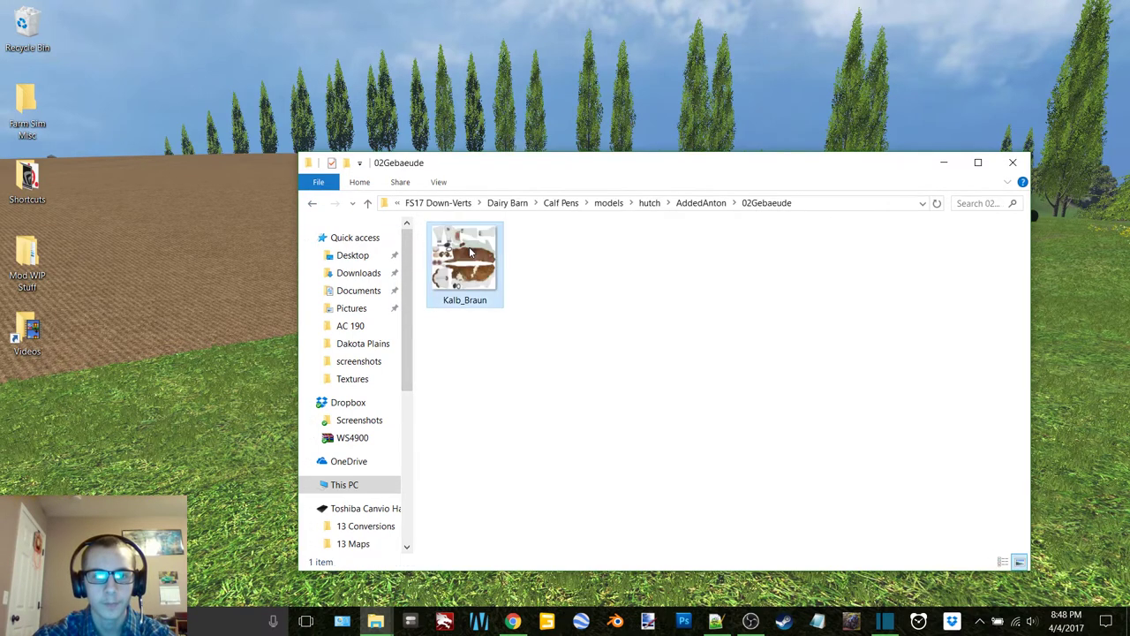
{"action": "left_click", "coordinate": [563, 203]}
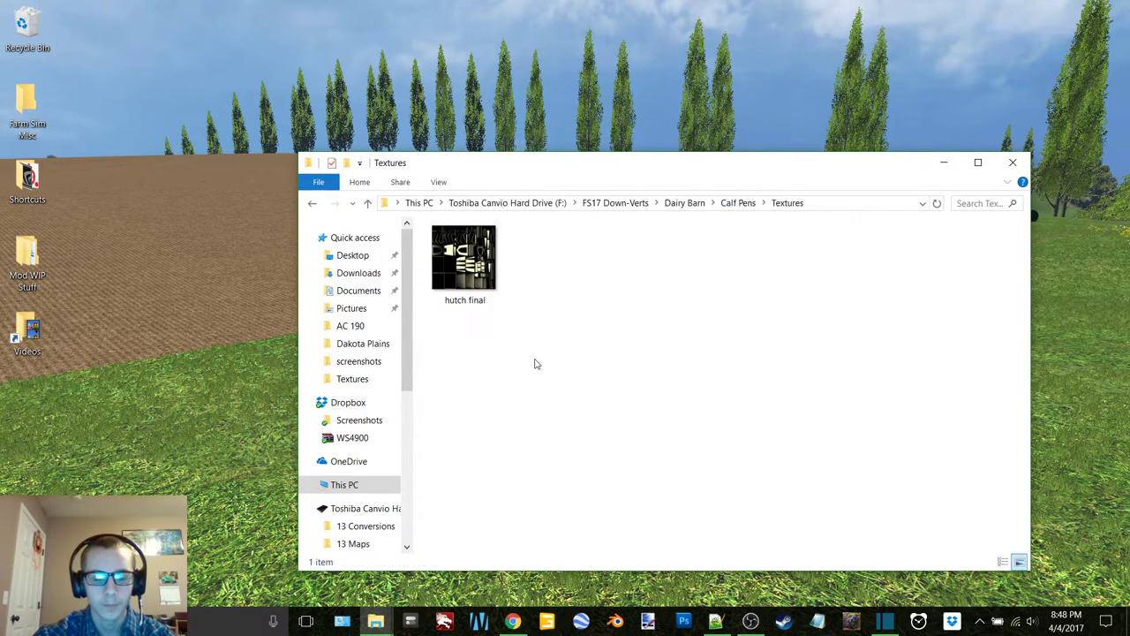
{"action": "key", "text": "ctrl+v"}
Cut the Material2 texture from the Textur folder under models/hutch/AddedAnton/Stall, inside neue_objekte/ObjektepackByTheStivala/Kaelberhuetten.
{"action": "left_click", "coordinate": [311, 203]}
{"action": "double_click", "coordinate": [480, 249]}
{"action": "double_click", "coordinate": [480, 252]}
{"action": "double_click", "coordinate": [467, 258]}
{"action": "double_click", "coordinate": [465, 265]}
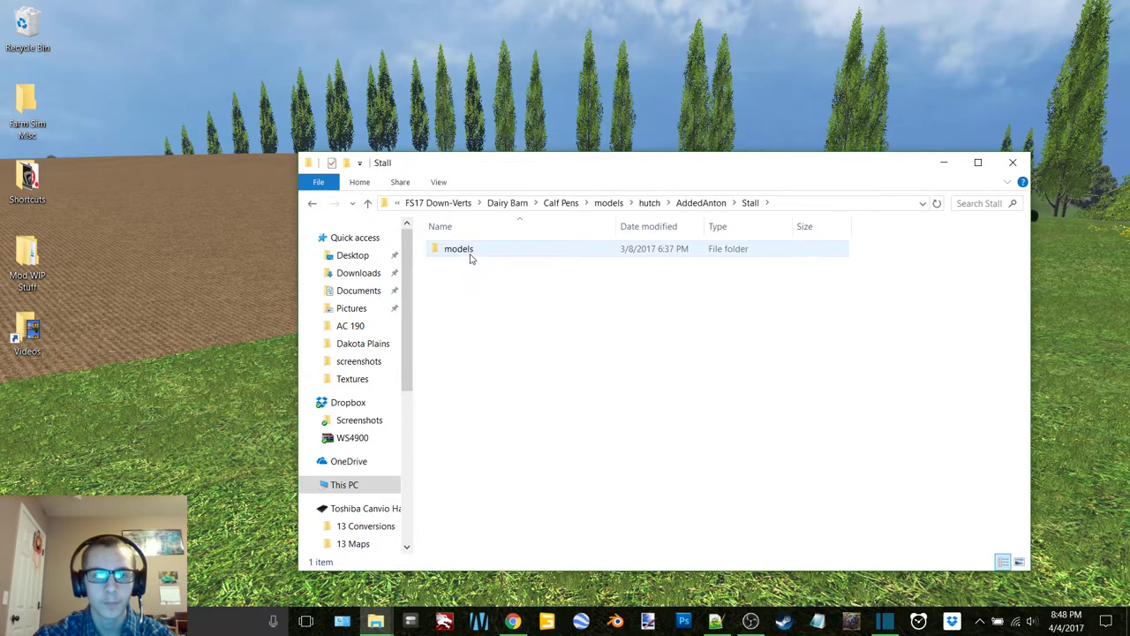
{"action": "double_click", "coordinate": [471, 257]}
{"action": "double_click", "coordinate": [470, 257]}
{"action": "double_click", "coordinate": [470, 257]}
{"action": "double_click", "coordinate": [470, 257]}
{"action": "double_click", "coordinate": [469, 257]}
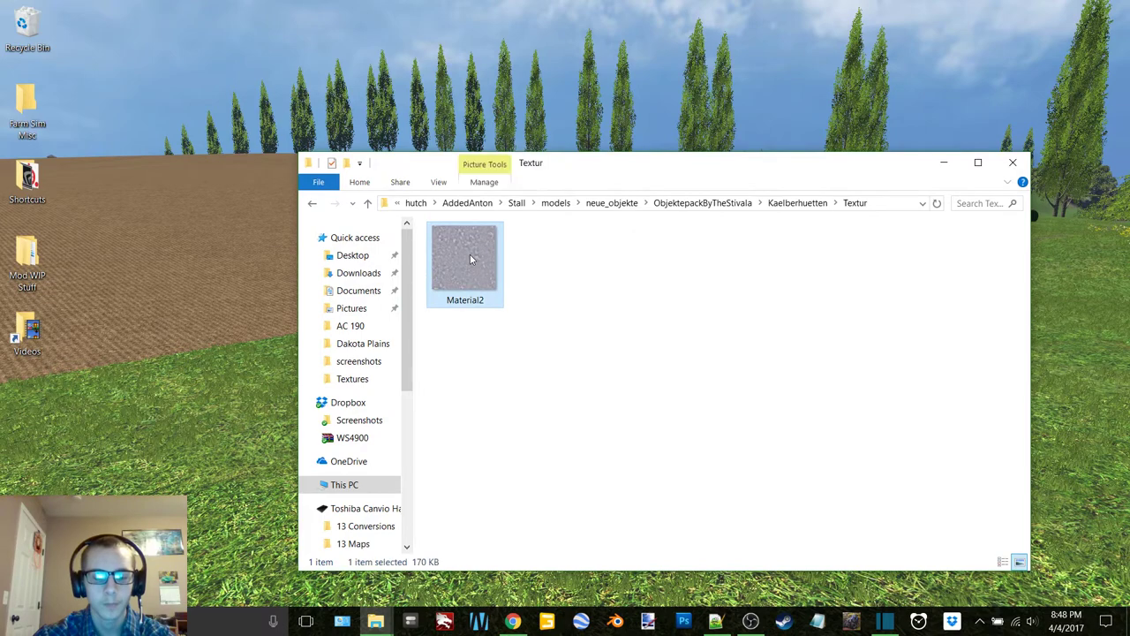
{"action": "key", "text": "ctrl+x"}
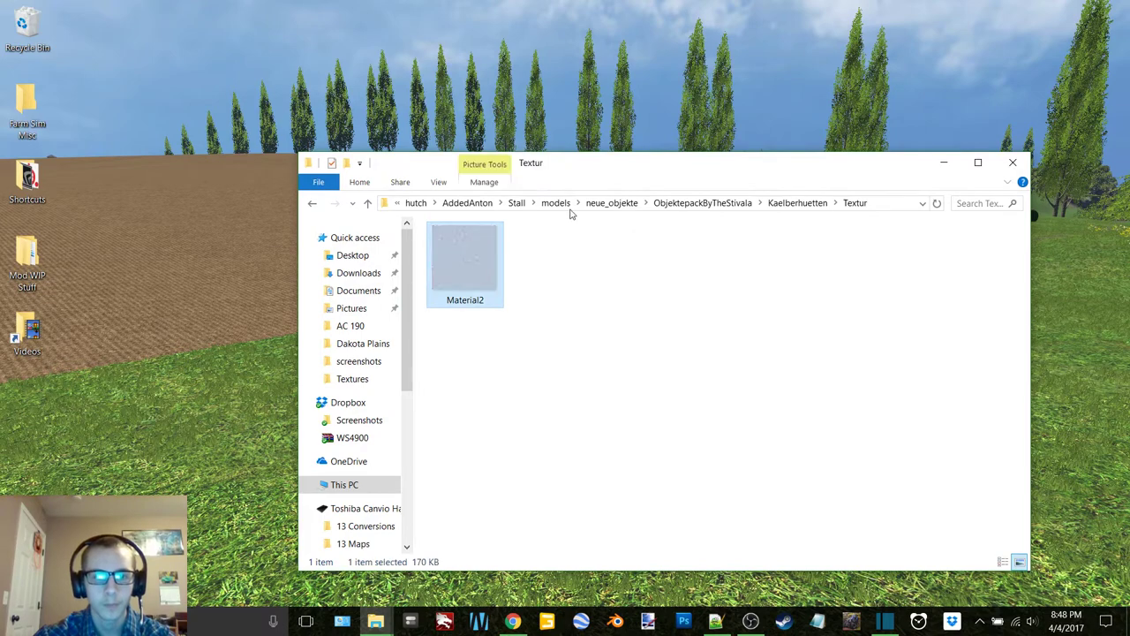
Recheck the texture paths in calfpens.i3d and paste Material2 into the Textures folder of Calf Pens.
{"action": "left_click", "coordinate": [414, 204]}
{"action": "left_click", "coordinate": [716, 621]}
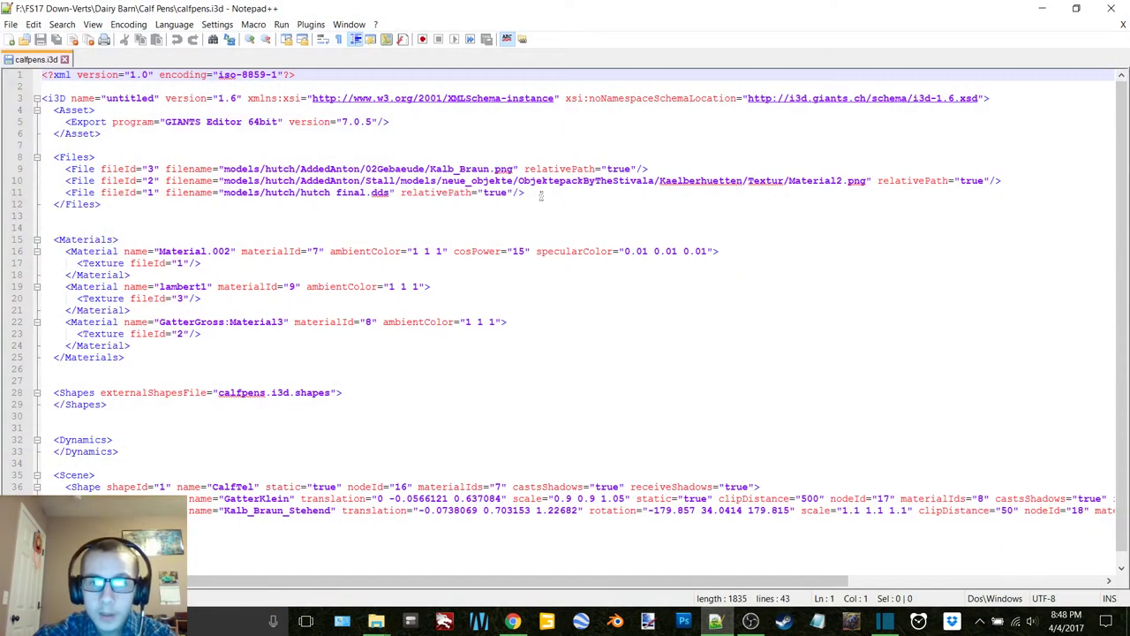
{"action": "left_click", "coordinate": [1043, 7]}
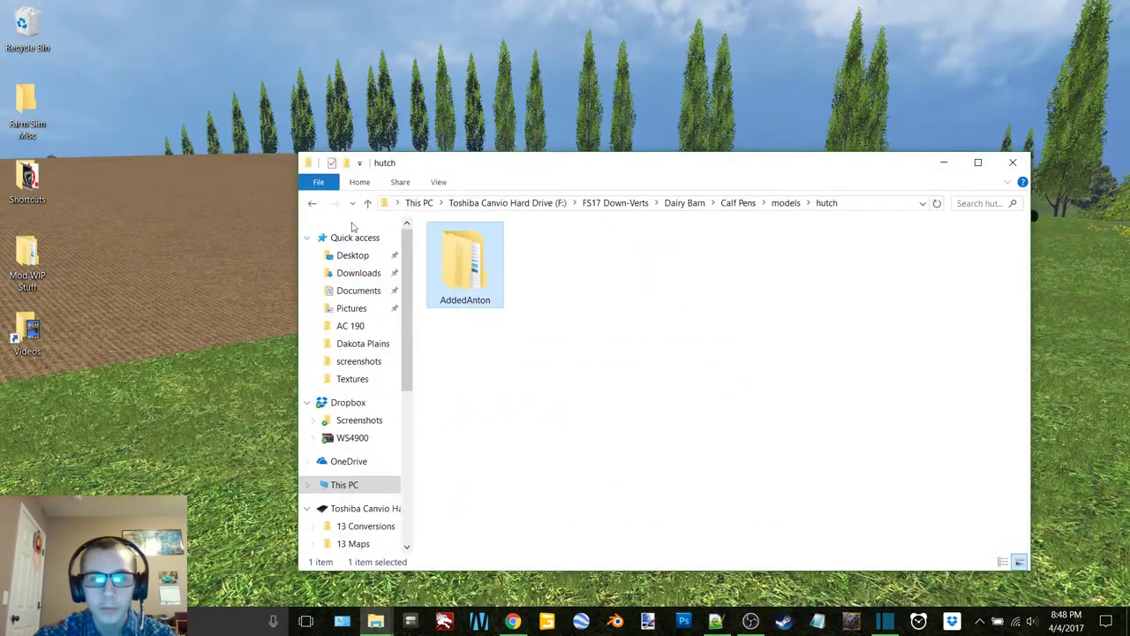
{"action": "left_click", "coordinate": [312, 204]}
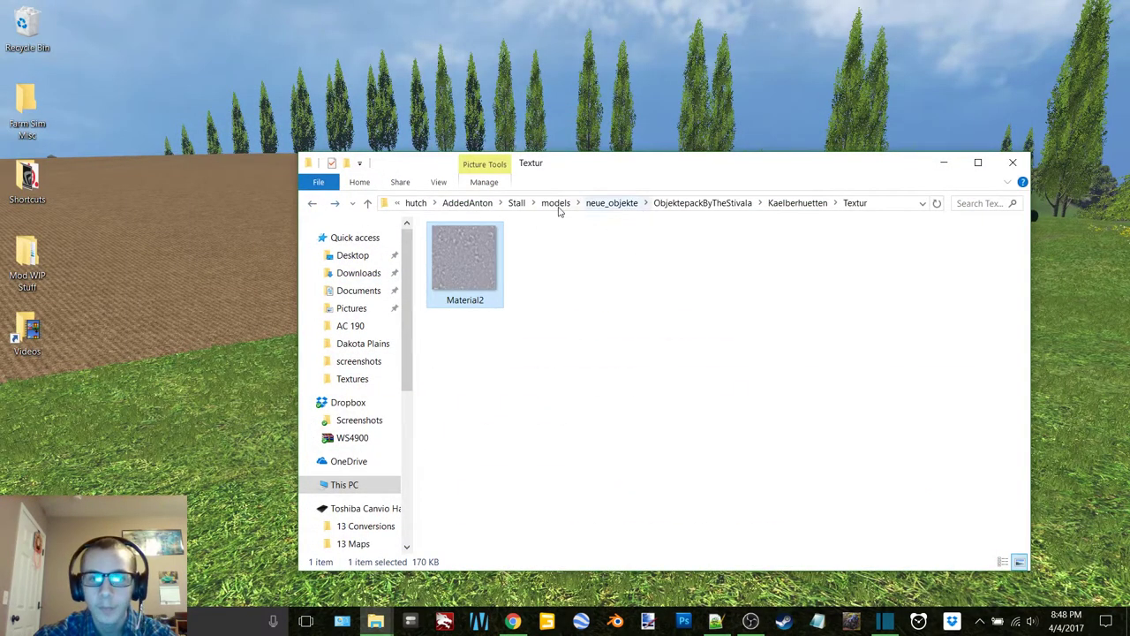
{"action": "left_click", "coordinate": [467, 203]}
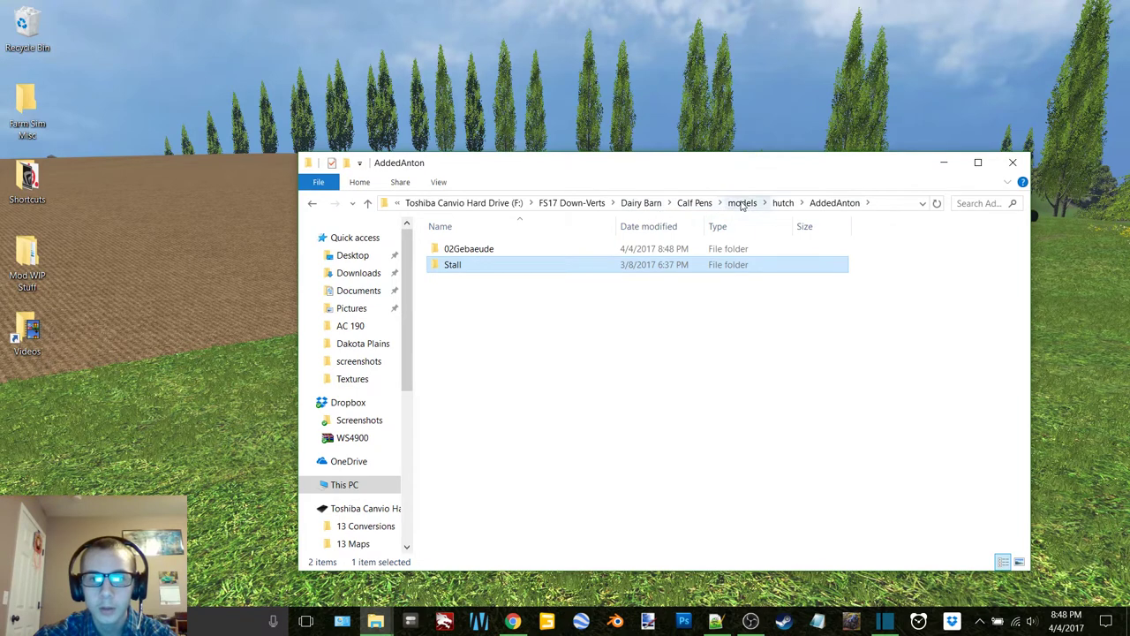
{"action": "left_click", "coordinate": [695, 203]}
{"action": "double_click", "coordinate": [460, 279]}
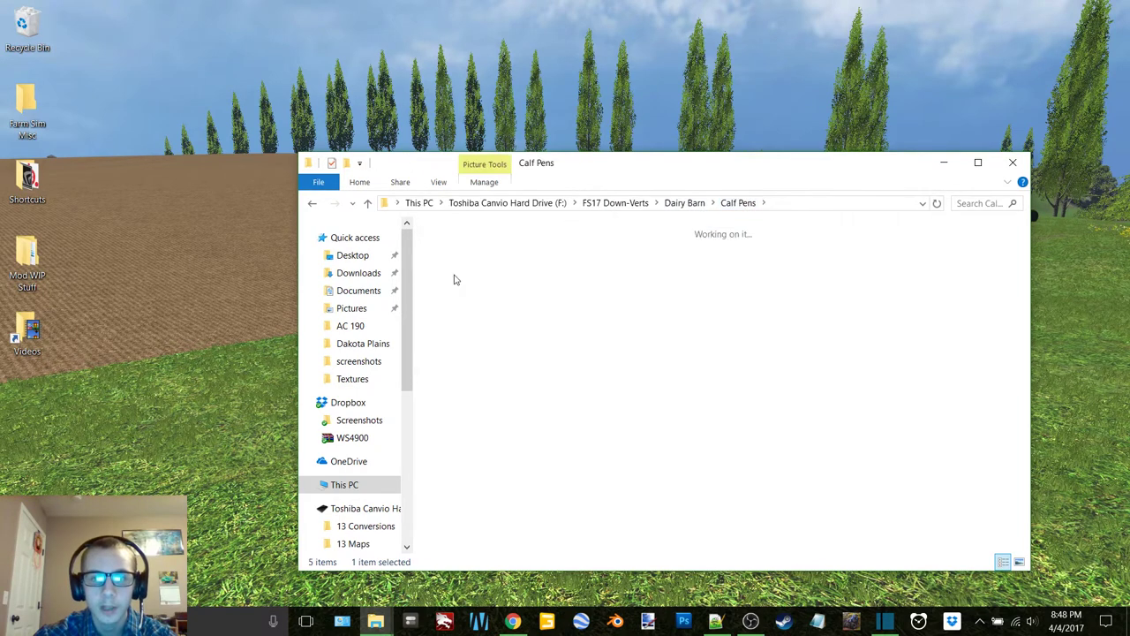
{"action": "key", "text": "ctrl+v"}
Delete the models and new_objects folders from Calf Pens, checking the Recycle Bin in the process.
{"action": "left_click", "coordinate": [310, 203]}
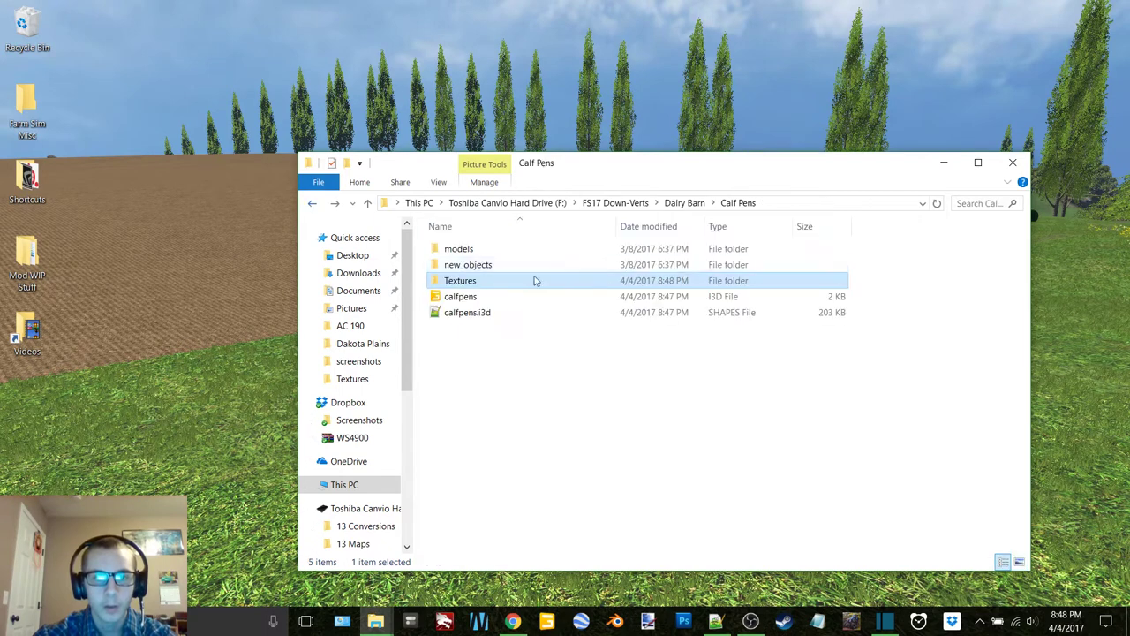
{"action": "left_click_drag", "start_coordinate": [876, 265], "coordinate": [449, 254]}
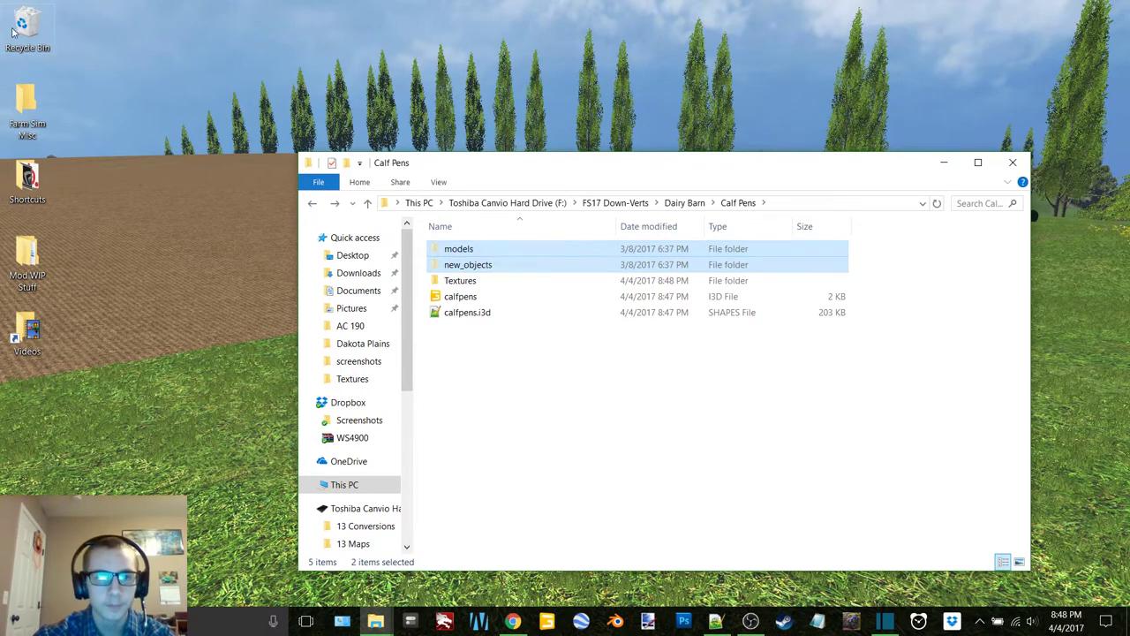
{"action": "double_click", "coordinate": [37, 44]}
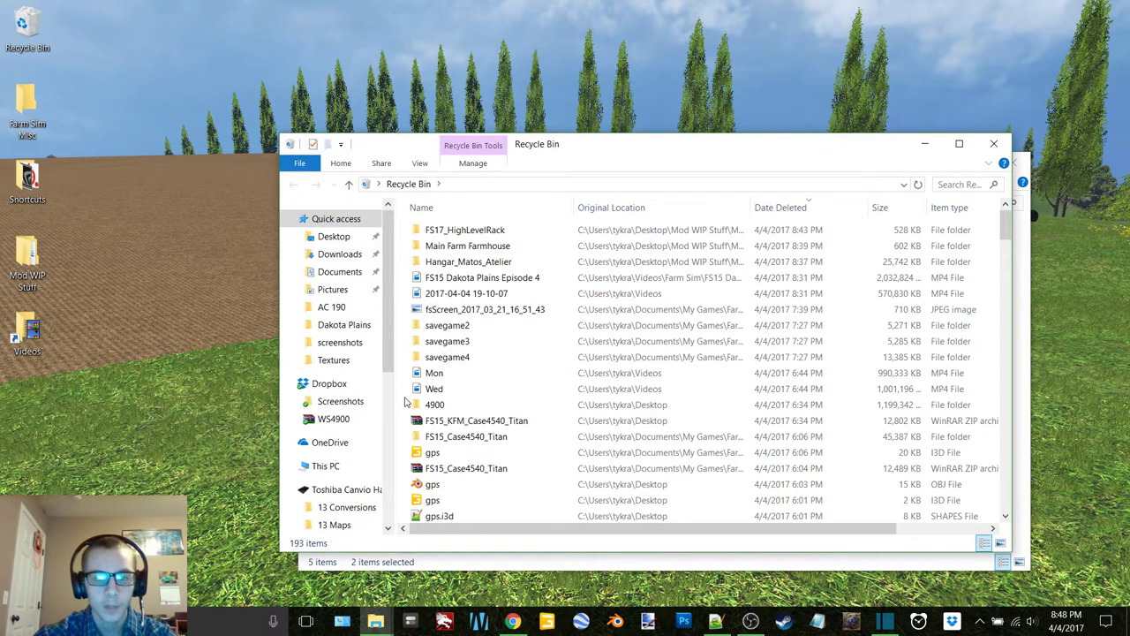
{"action": "key", "text": "Delete"}
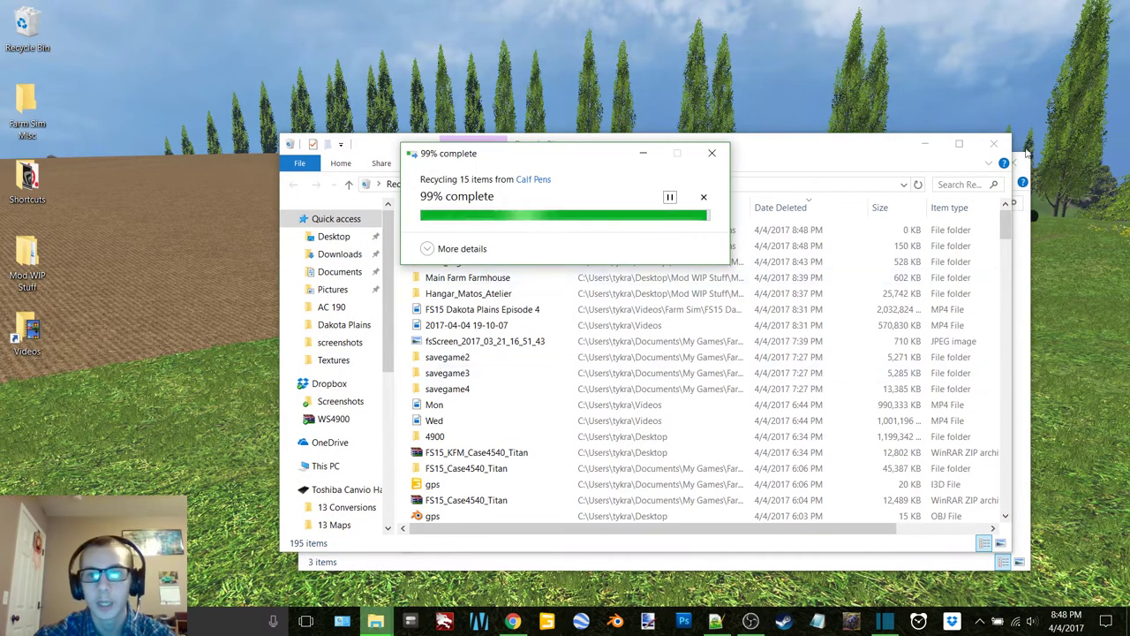
{"action": "left_click", "coordinate": [996, 144]}
Change the first two texture paths in calfpens.i3d to Textures/Kalb_Braun.png and Textures/Material2.png.
{"action": "left_click", "coordinate": [716, 621]}
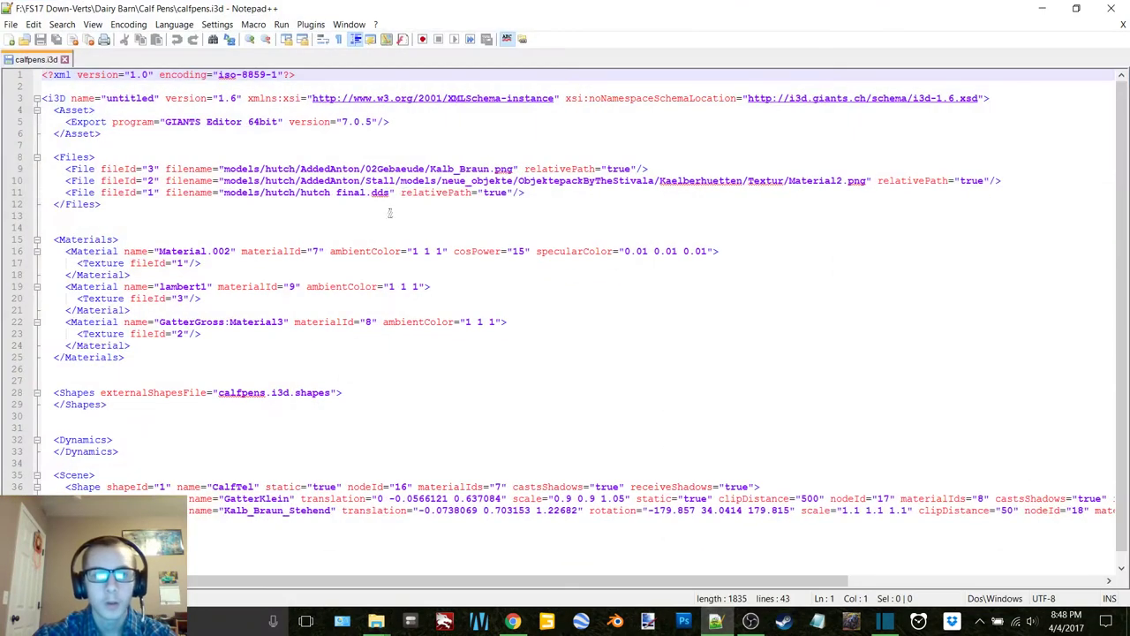
{"action": "left_click_drag", "start_coordinate": [430, 168], "coordinate": [407, 168]}
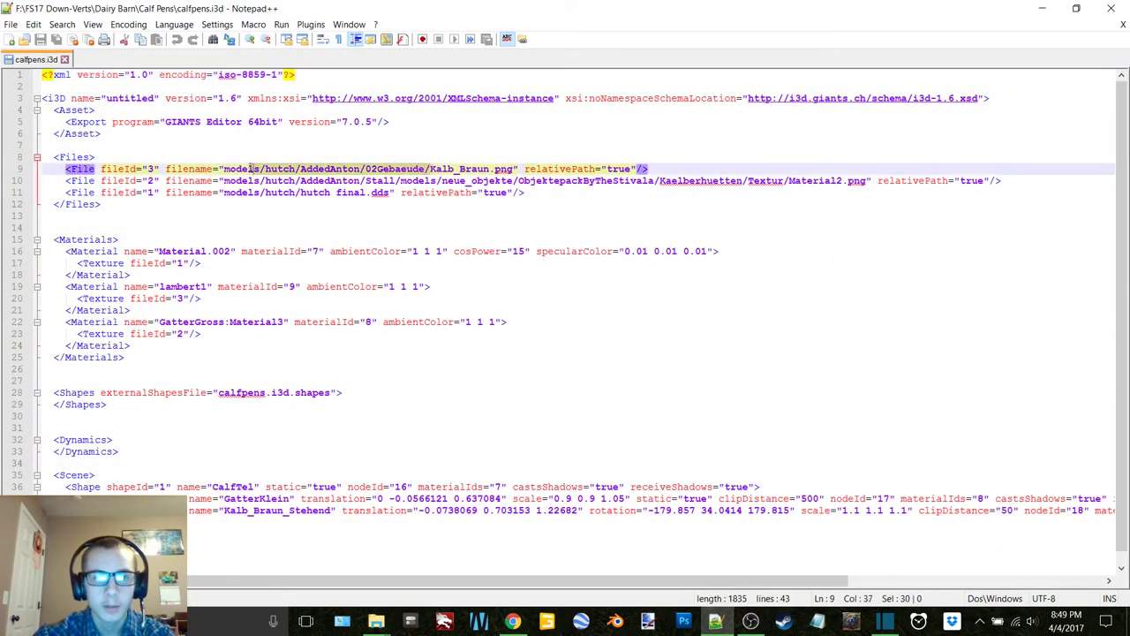
{"action": "type", "text": "Text"}
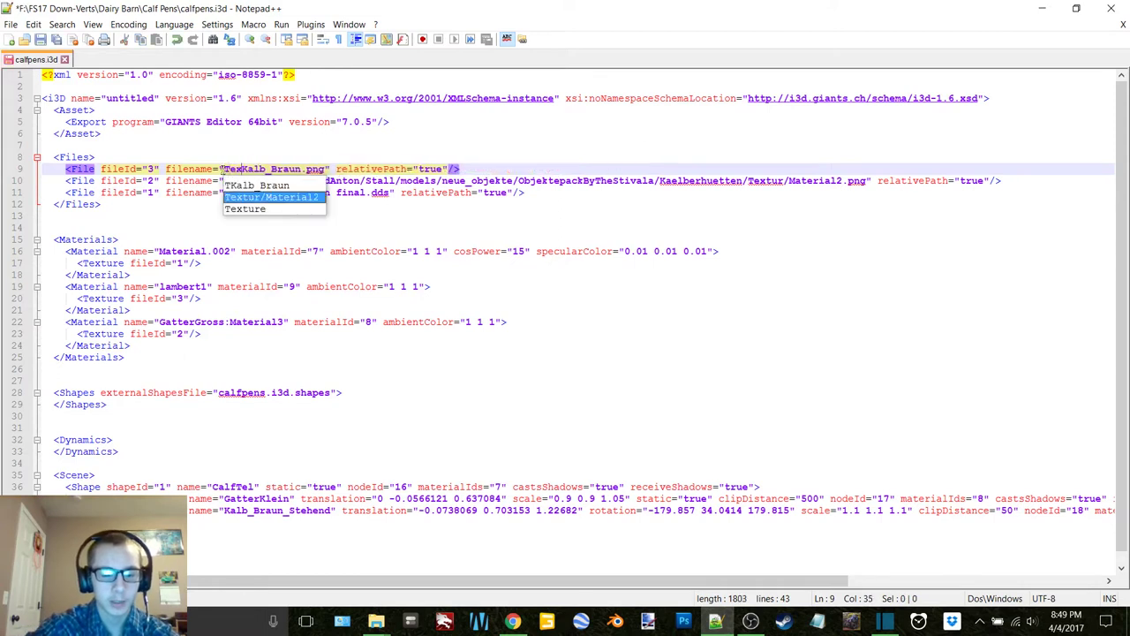
{"action": "type", "text": "ures/"}
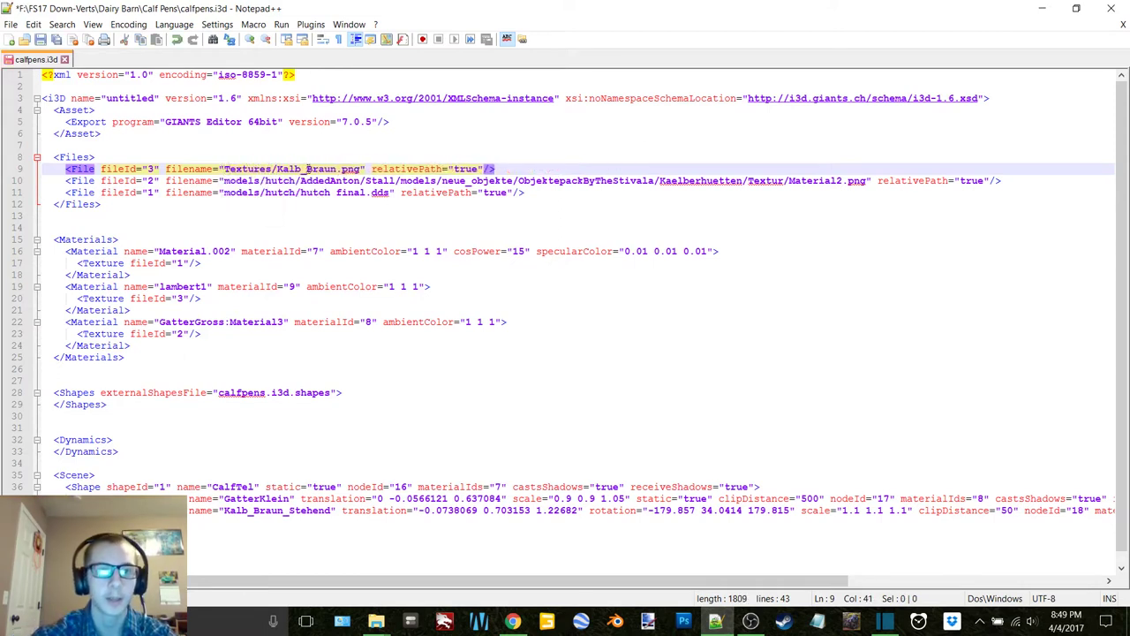
{"action": "left_click_drag", "start_coordinate": [788, 180], "coordinate": [239, 181]}
{"action": "type", "text": "Te"}
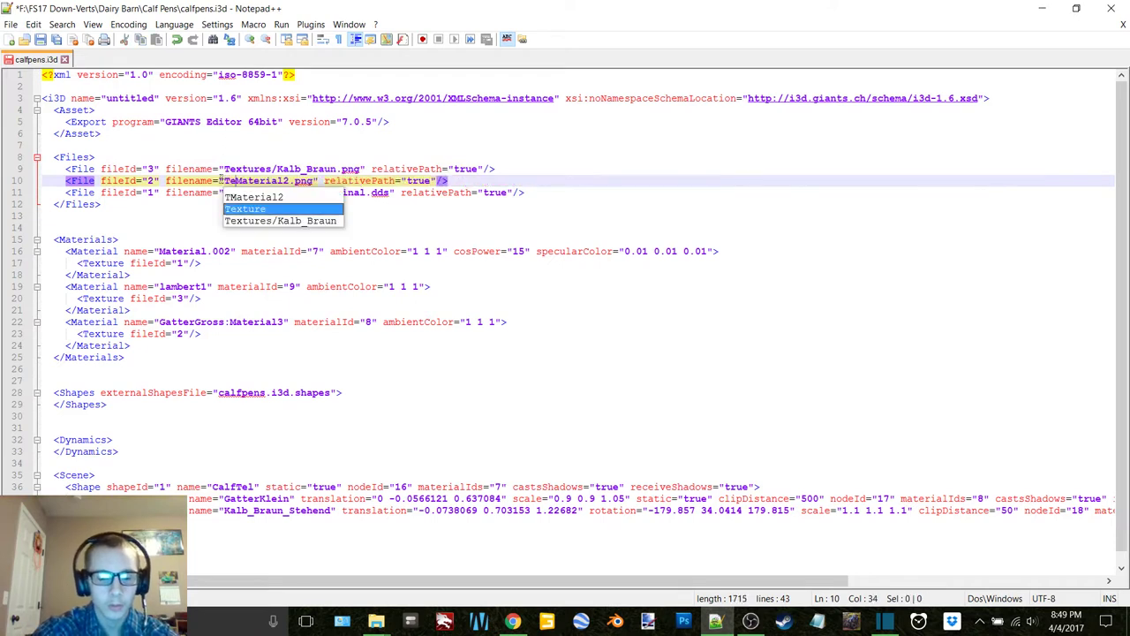
{"action": "type", "text": "xtures/"}
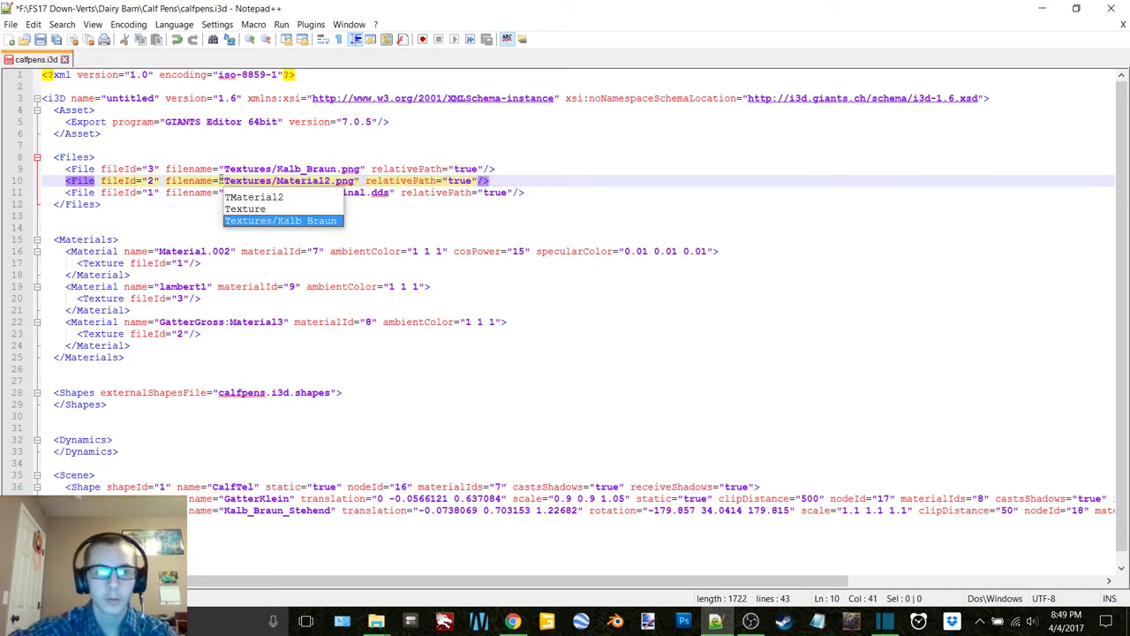
{"action": "left_click", "coordinate": [220, 180]}
Change the hutch texture path to Textures/hutch_final.dds, then save calfpens.i3d and close Notepad++.
{"action": "left_click", "coordinate": [301, 191]}
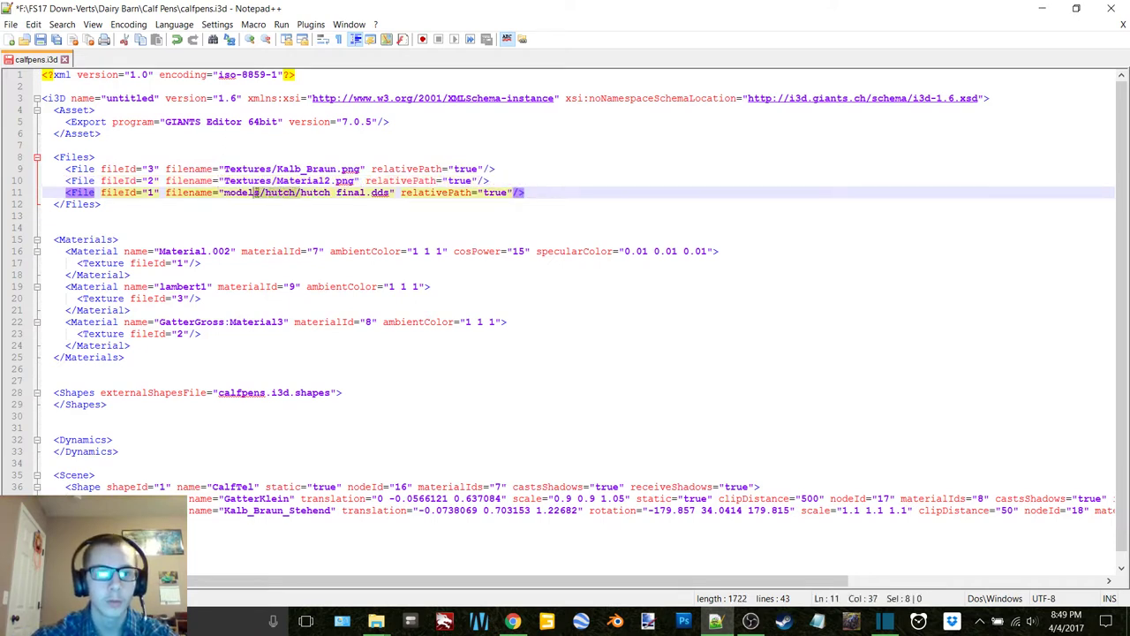
{"action": "type", "text": "Textures"}
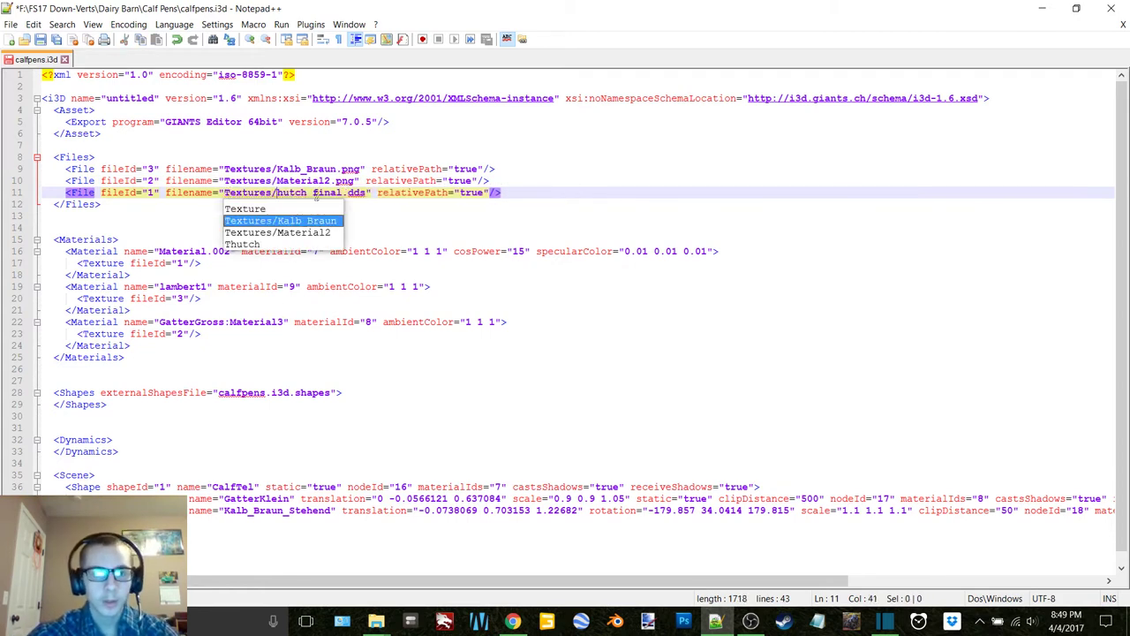
{"action": "left_click", "coordinate": [314, 194]}
{"action": "type", "text": "_"}
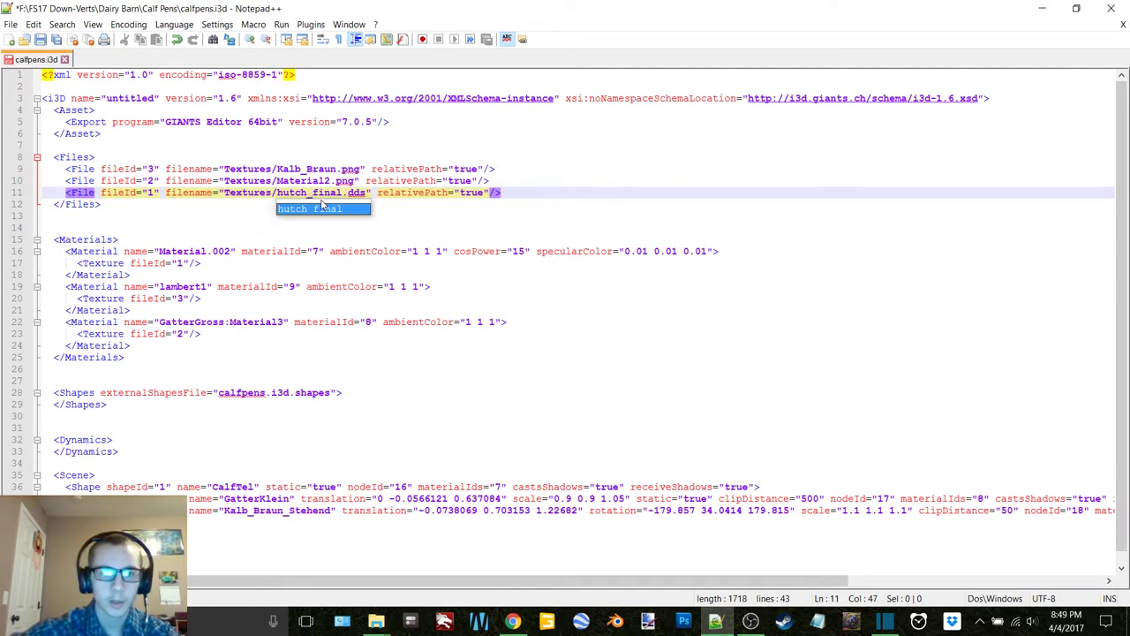
{"action": "left_click", "coordinate": [1124, 25]}
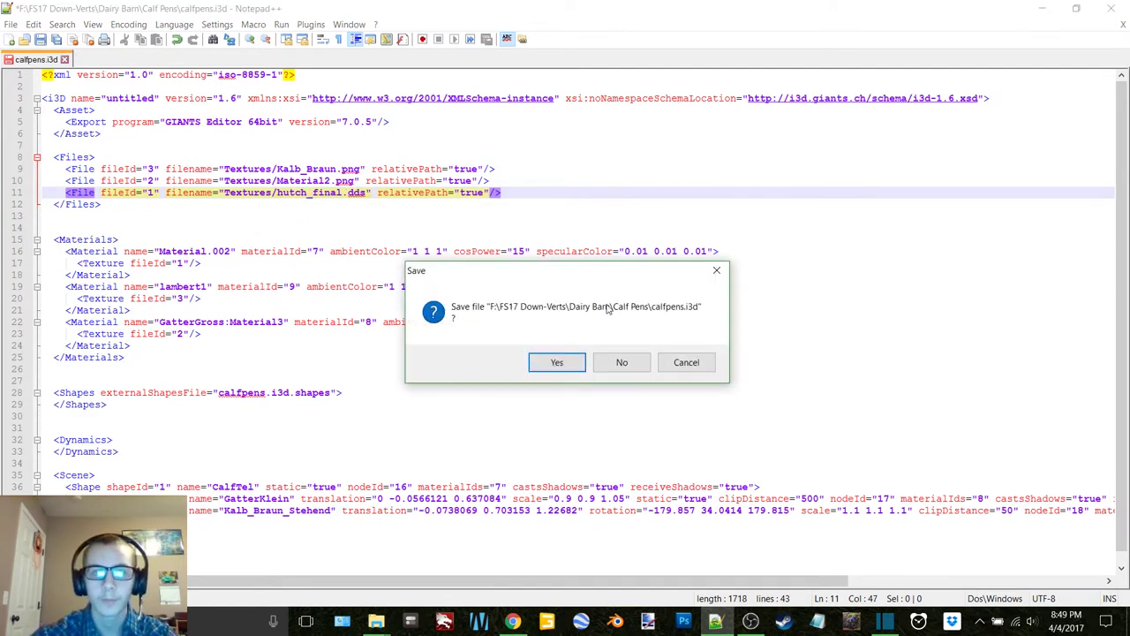
{"action": "left_click", "coordinate": [557, 363]}
{"action": "left_click", "coordinate": [1111, 8]}
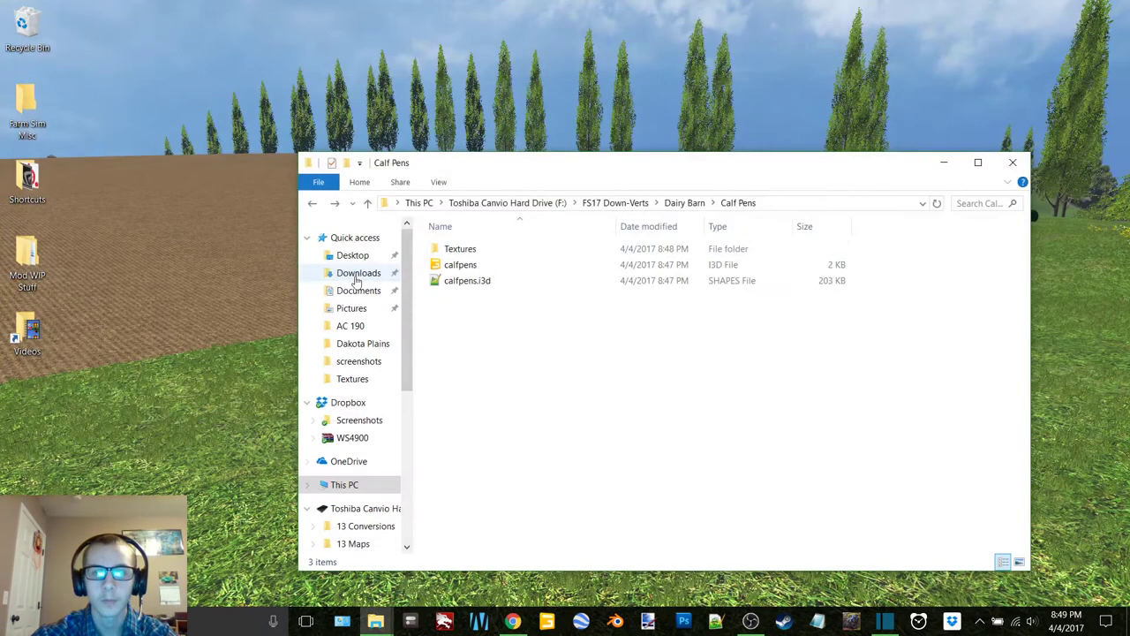
Rename the hutch final image in the Textures folder as hutch_final and return to Calf Pens.
{"action": "double_click", "coordinate": [496, 251]}
{"action": "left_click", "coordinate": [474, 300]}
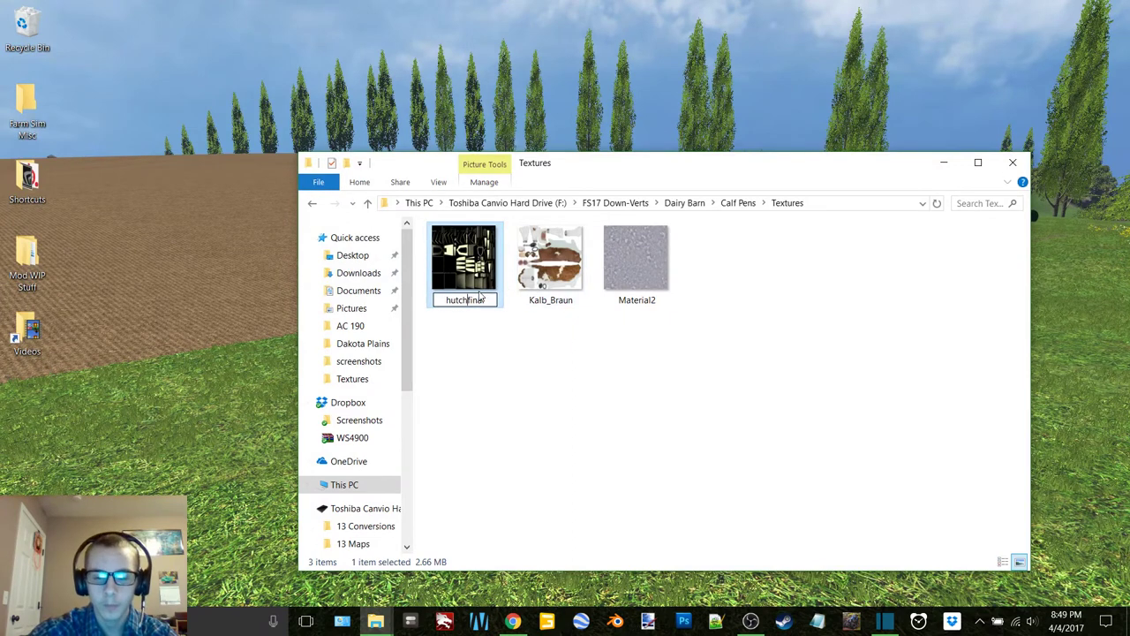
{"action": "left_click", "coordinate": [313, 203]}
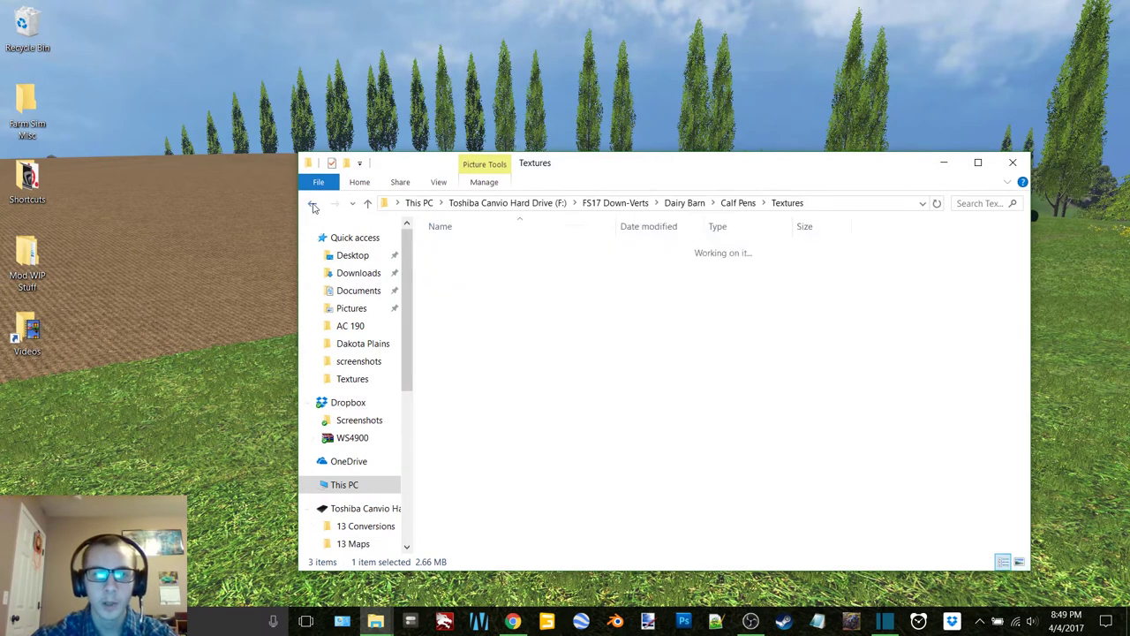
{"action": "left_click", "coordinate": [731, 330]}
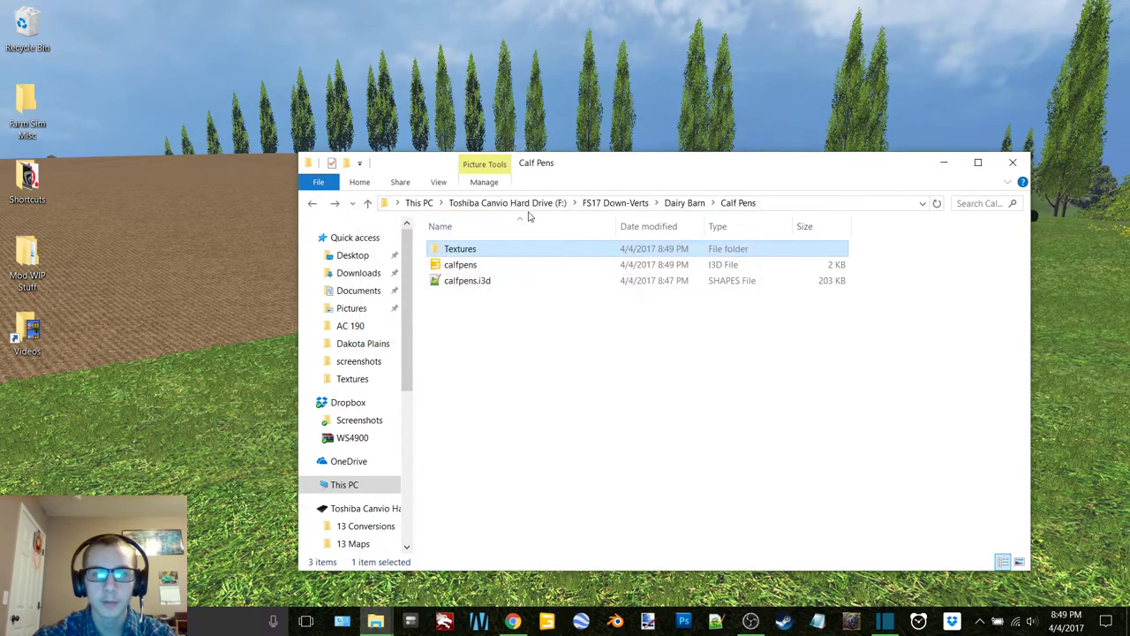
Close the Calf Pens file window and open the shed I3D from the Large Shed folder in GIANTS Editor 7.0.5.
{"action": "left_click", "coordinate": [613, 207]}
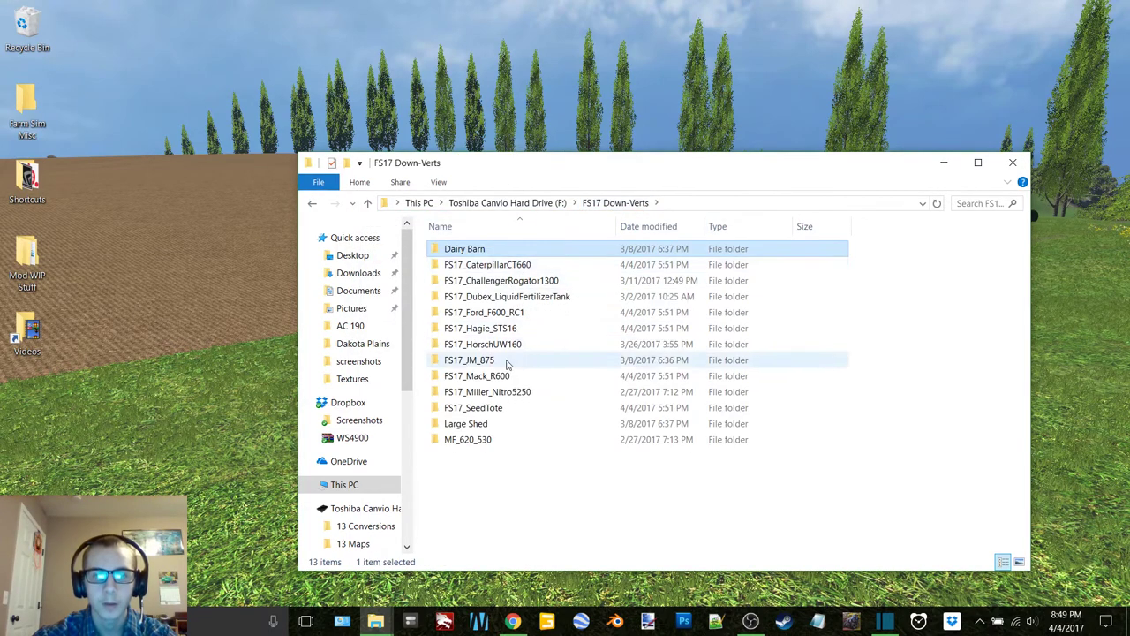
{"action": "left_click", "coordinate": [1013, 163]}
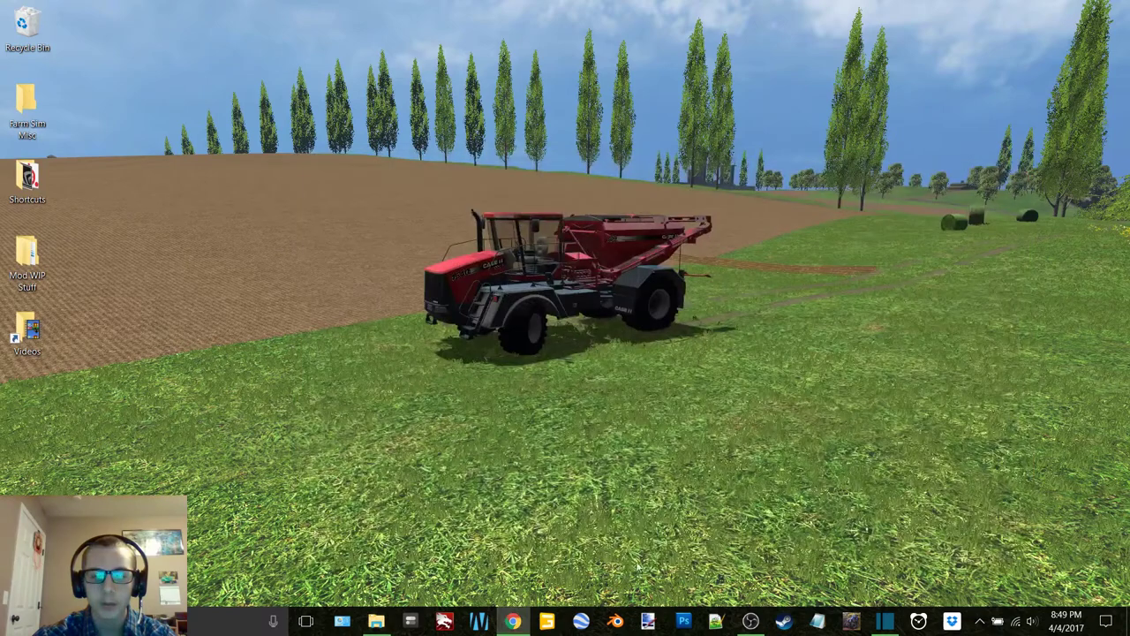
{"action": "left_click", "coordinate": [751, 622]}
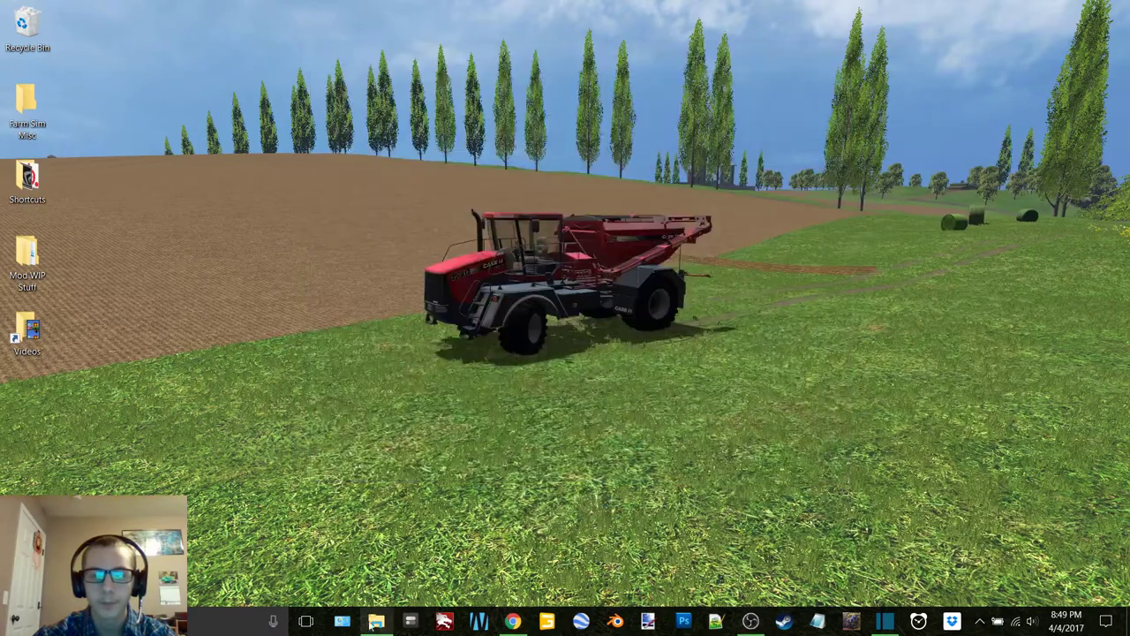
{"action": "left_click", "coordinate": [376, 622]}
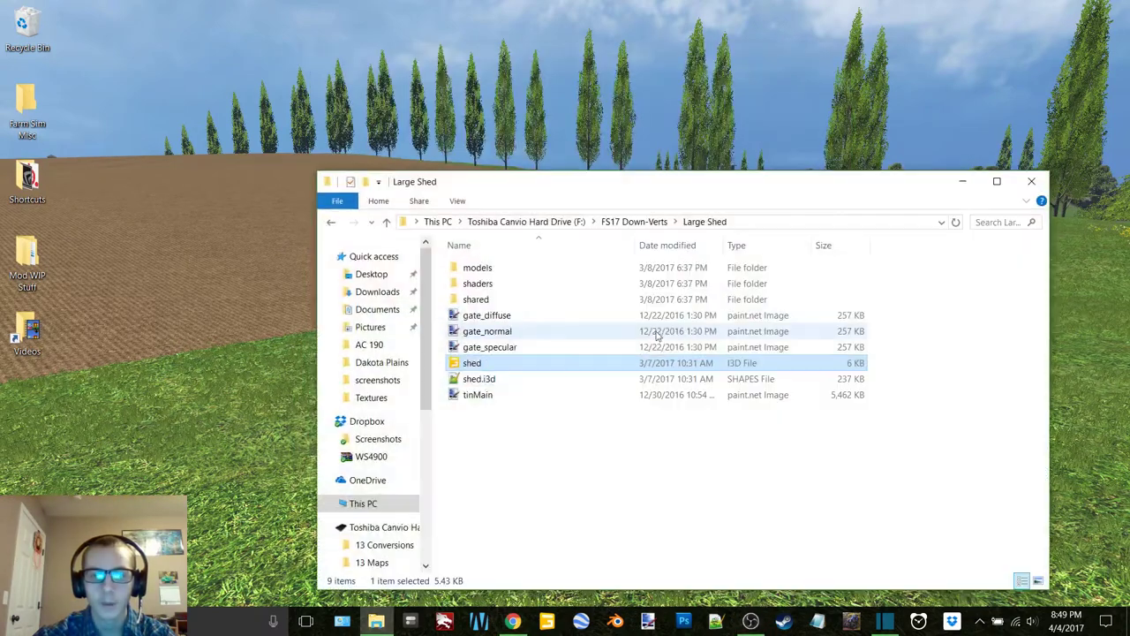
{"action": "double_click", "coordinate": [513, 365]}
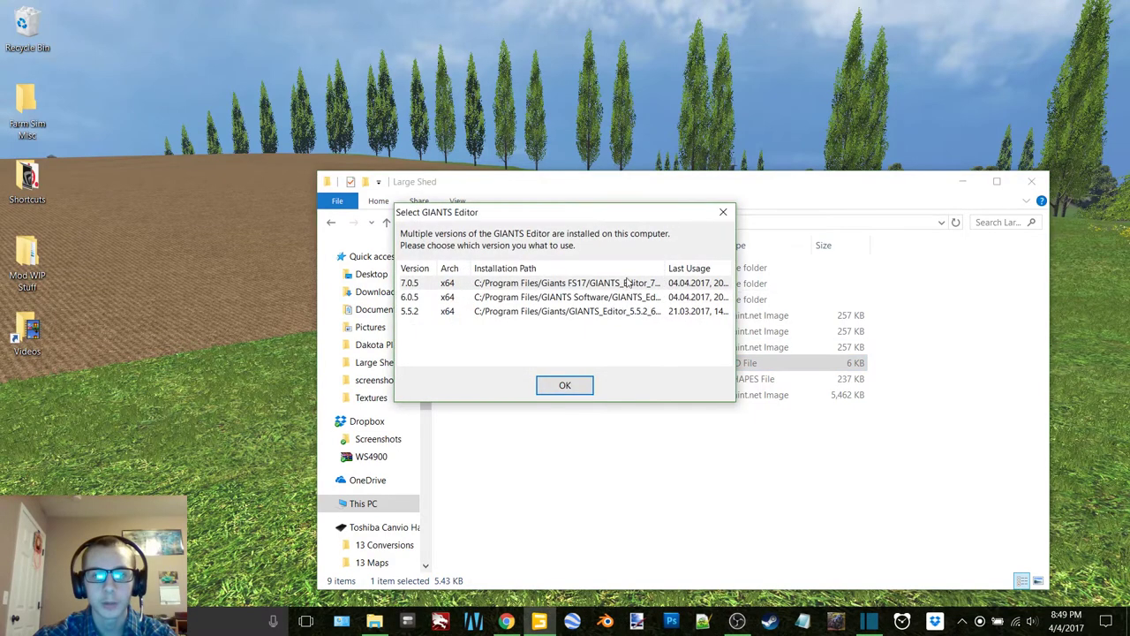
{"action": "double_click", "coordinate": [627, 283]}
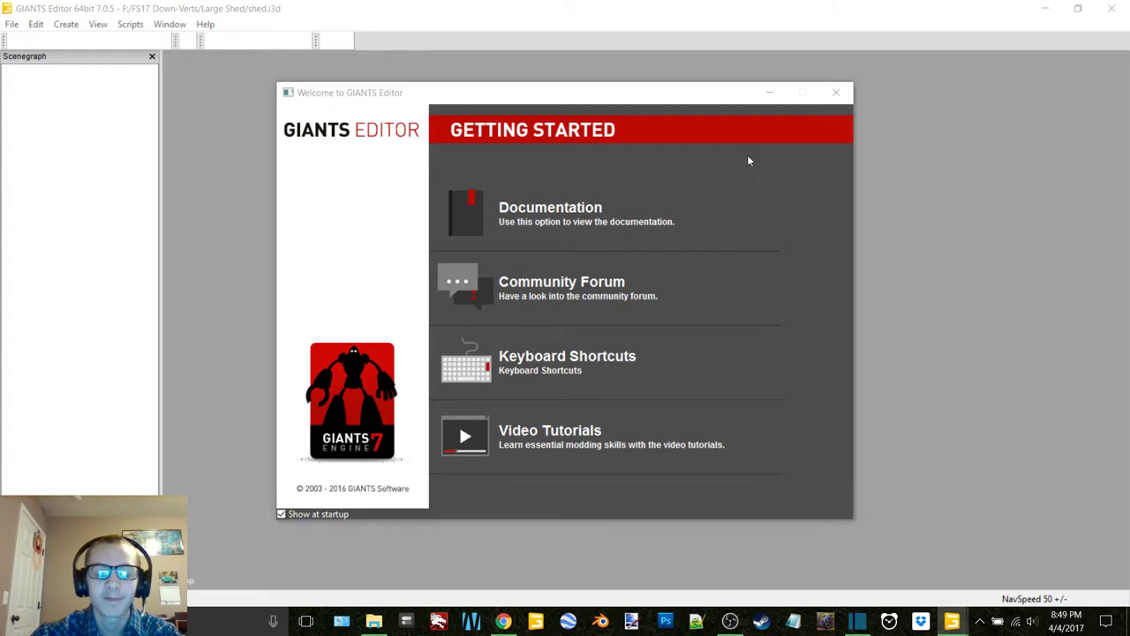
{"action": "left_click", "coordinate": [137, 69]}
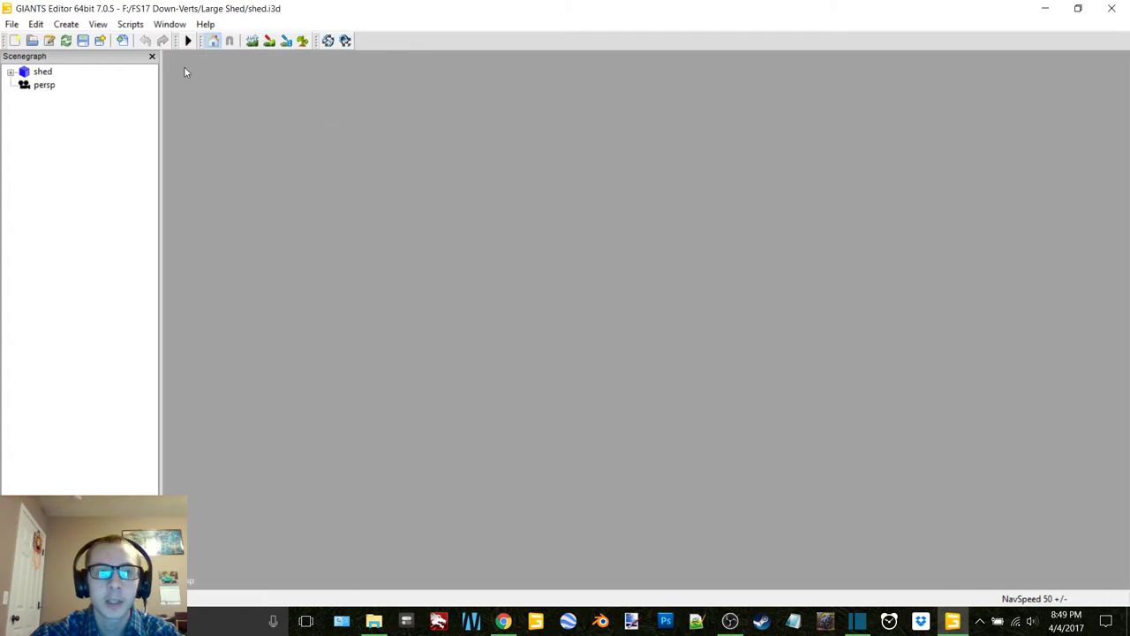
Set the shed's Translate X, Y and Z values to 0 so the building sits at the scene origin.
{"action": "left_click", "coordinate": [44, 72]}
{"action": "left_click", "coordinate": [169, 23]}
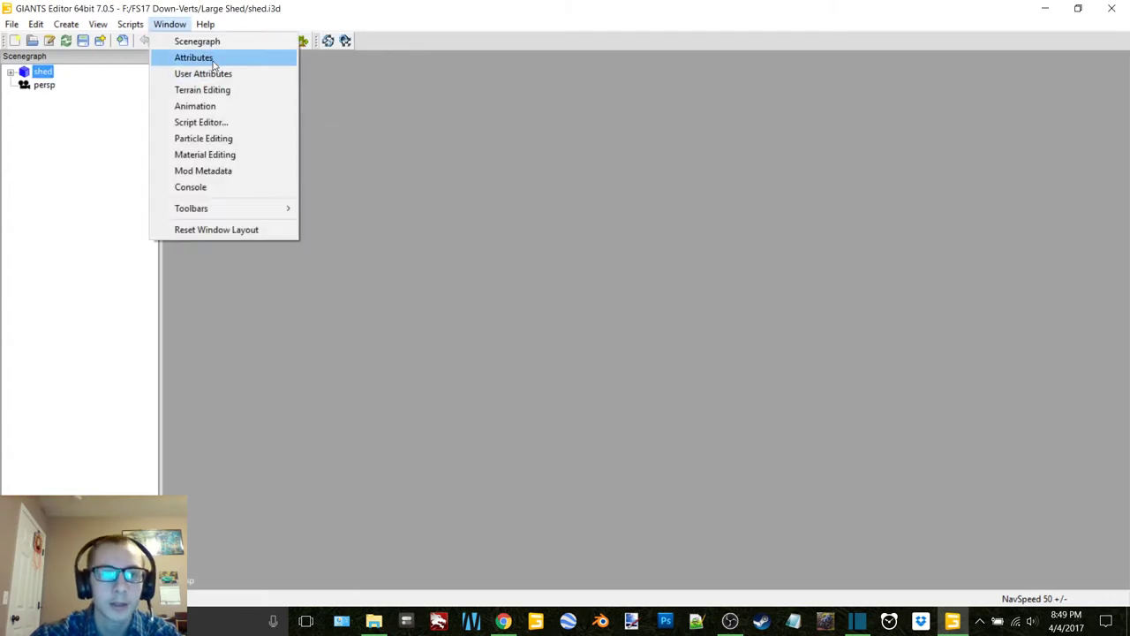
{"action": "left_click", "coordinate": [192, 56]}
{"action": "type", "text": "0"}
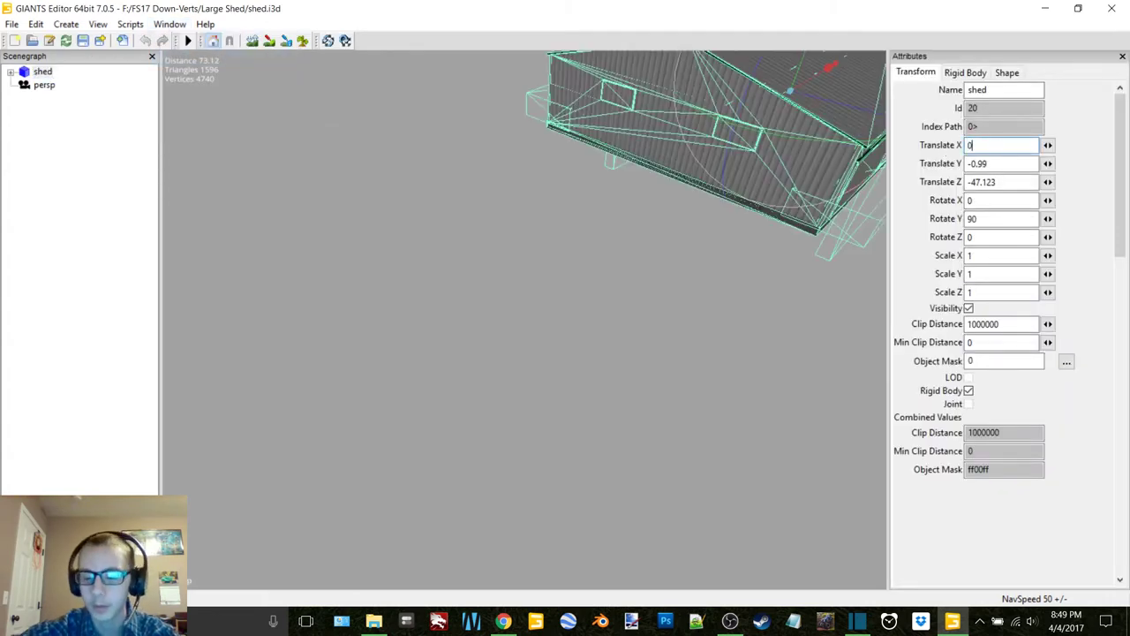
{"action": "type", "text": "0"}
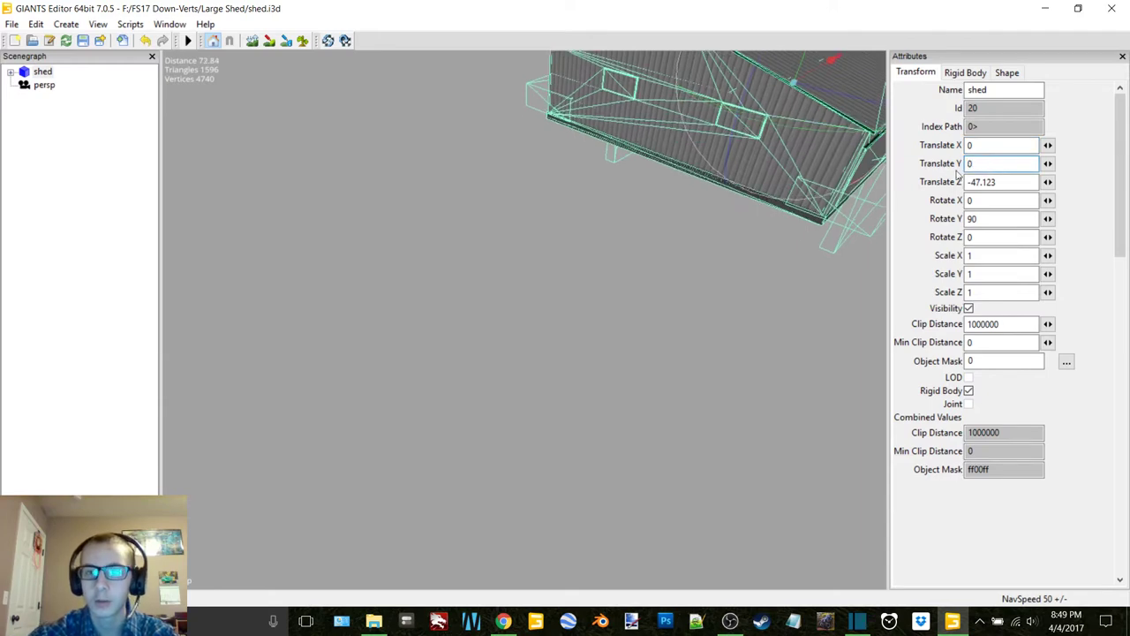
{"action": "type", "text": "0"}
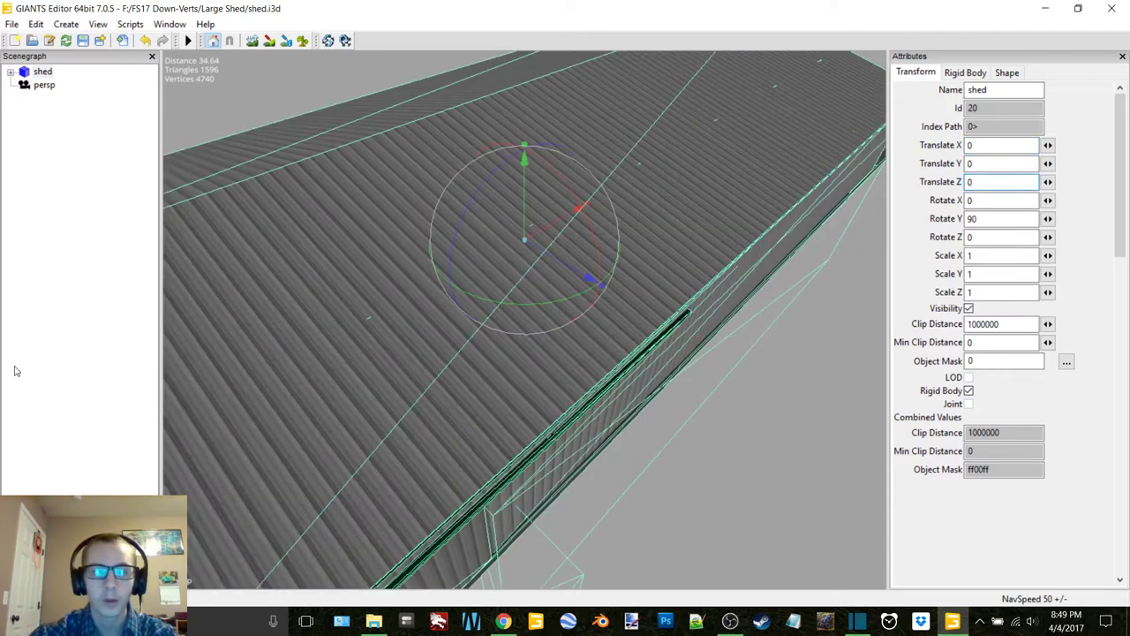
Examine the shed model from the roof, the interior framing and windows, and the outside walls.
{"action": "left_click", "coordinate": [67, 327]}
{"action": "left_click_drag", "start_coordinate": [680, 385], "coordinate": [557, 295], "text": "alt"}
{"action": "scroll", "coordinate": [557, 295], "scroll_direction": "down", "scroll_amount": 4}
{"action": "middle_click_drag", "start_coordinate": [557, 295], "coordinate": [521, 321], "text": "alt"}
{"action": "scroll", "coordinate": [588, 303], "scroll_direction": "up", "scroll_amount": 4}
{"action": "left_click_drag", "start_coordinate": [589, 302], "coordinate": [400, 261], "text": "alt"}
{"action": "scroll", "coordinate": [622, 303], "scroll_direction": "down", "scroll_amount": 4}
{"action": "middle_click_drag", "start_coordinate": [622, 302], "coordinate": [565, 312], "text": "alt"}
{"action": "scroll", "coordinate": [618, 297], "scroll_direction": "up", "scroll_amount": 5}
{"action": "left_click_drag", "start_coordinate": [618, 298], "coordinate": [516, 295], "text": "alt"}
{"action": "left_click", "coordinate": [650, 305]}
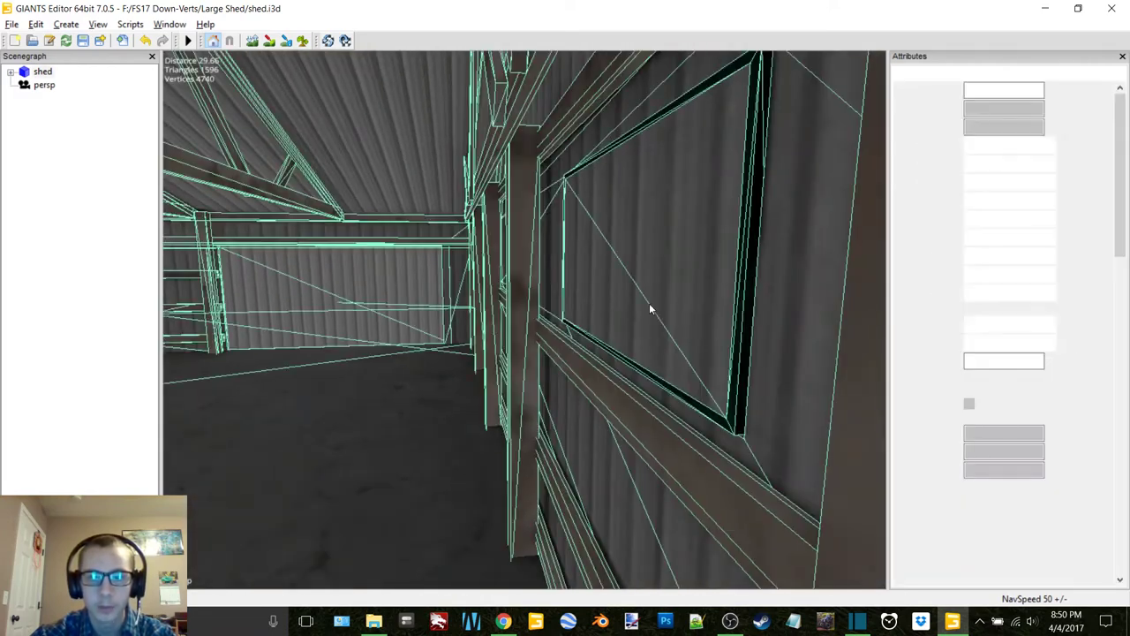
{"action": "left_click", "coordinate": [744, 316]}
{"action": "middle_click_drag", "start_coordinate": [752, 318], "coordinate": [613, 344], "text": "alt"}
{"action": "left_click_drag", "start_coordinate": [613, 345], "coordinate": [555, 347], "text": "alt"}
{"action": "left_click_drag", "start_coordinate": [600, 313], "coordinate": [464, 323]}
{"action": "scroll", "coordinate": [669, 484], "scroll_direction": "down", "scroll_amount": 5}
{"action": "left_click", "coordinate": [669, 485]}
Close the shed without saving and open the FS15_Pack_Pivot_Irrifrance_fixe folder inside Mod WIP Stuff's Map Objects folder.
{"action": "left_click", "coordinate": [1112, 8]}
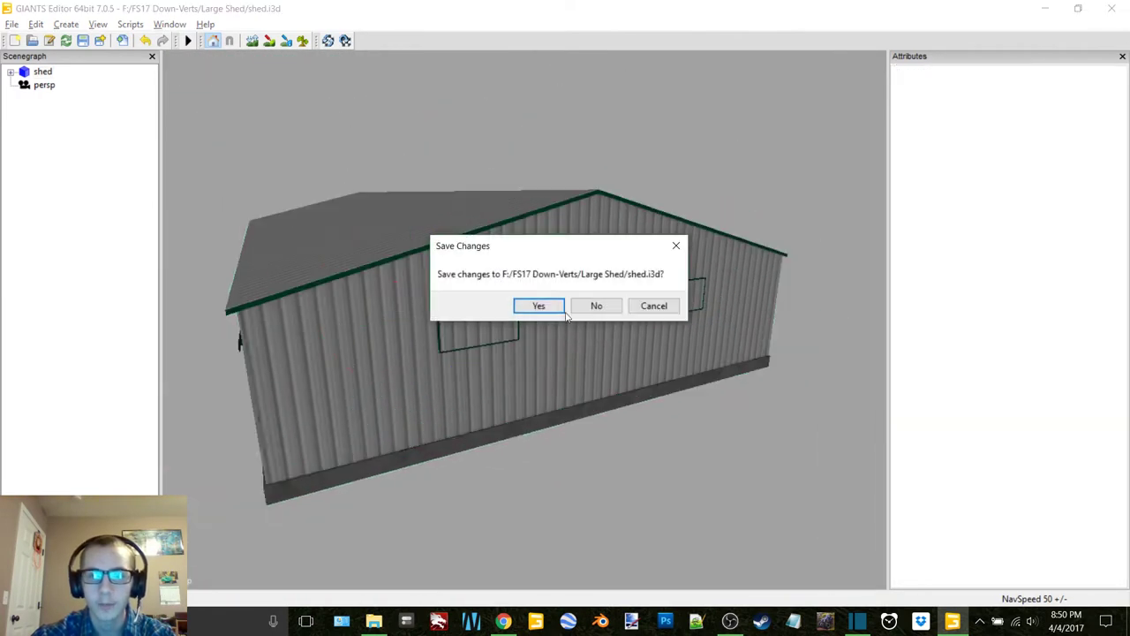
{"action": "left_click", "coordinate": [574, 311]}
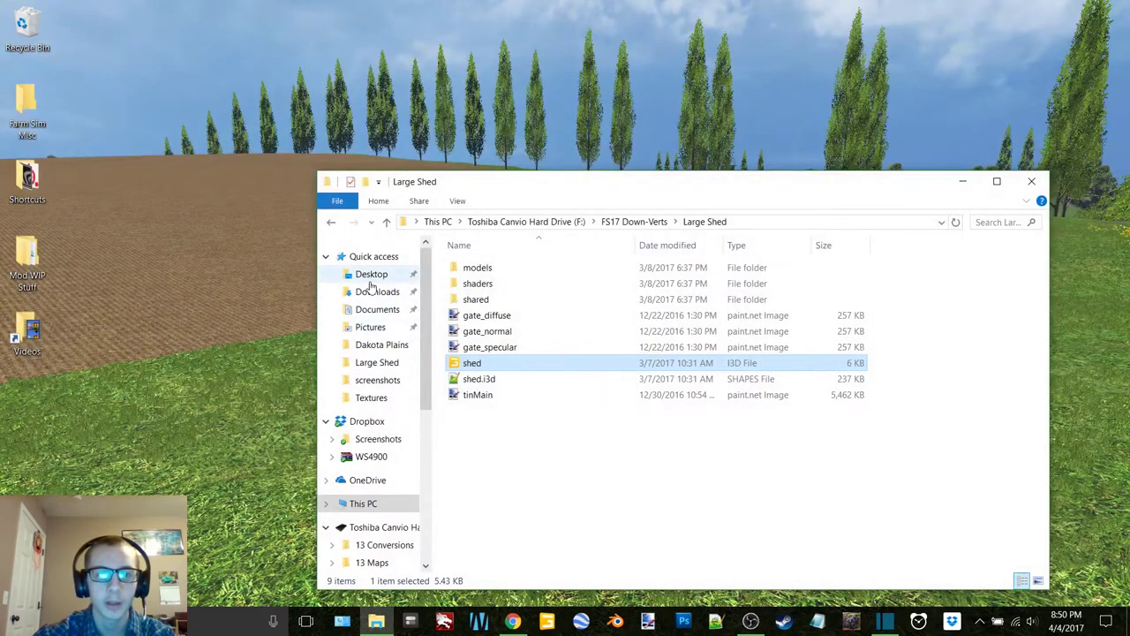
{"action": "left_click", "coordinate": [371, 274]}
{"action": "double_click", "coordinate": [583, 288]}
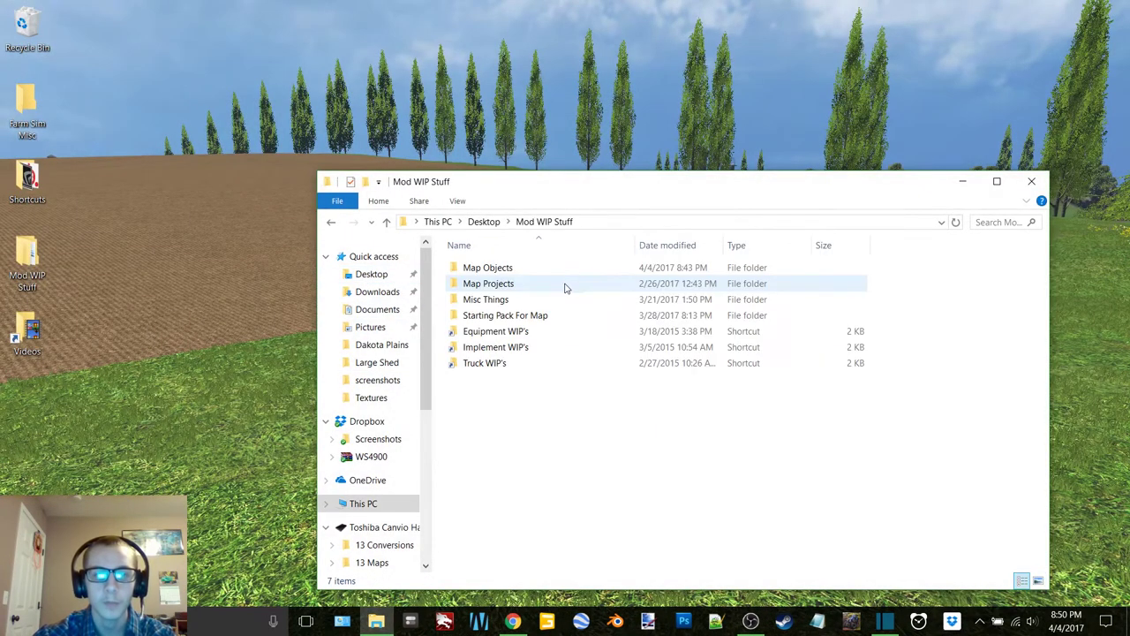
{"action": "double_click", "coordinate": [495, 268]}
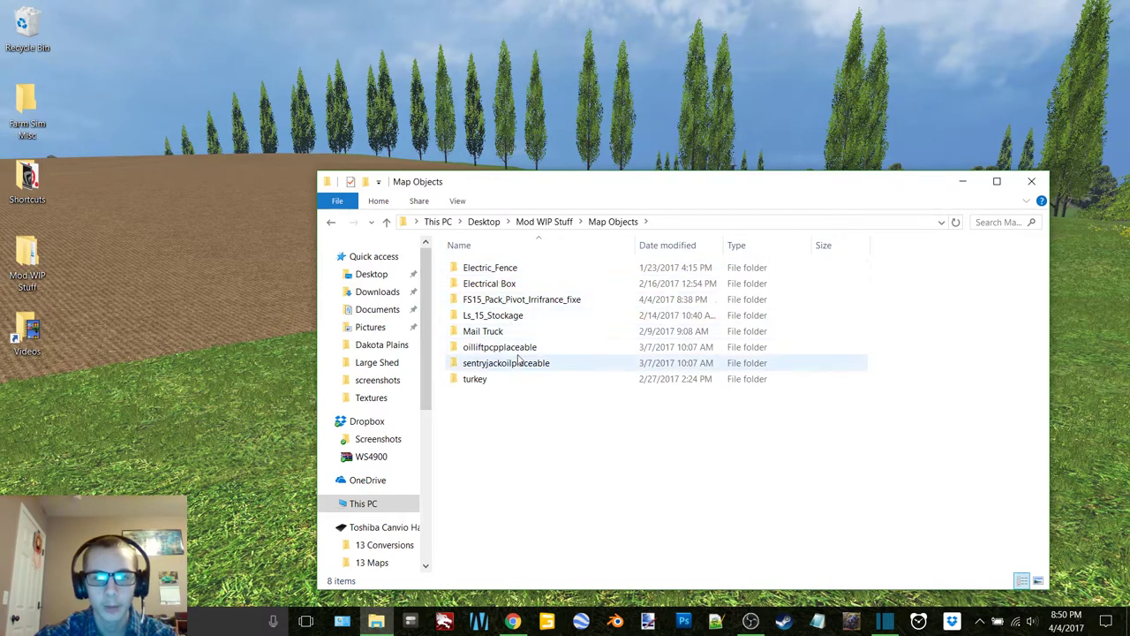
{"action": "double_click", "coordinate": [514, 301]}
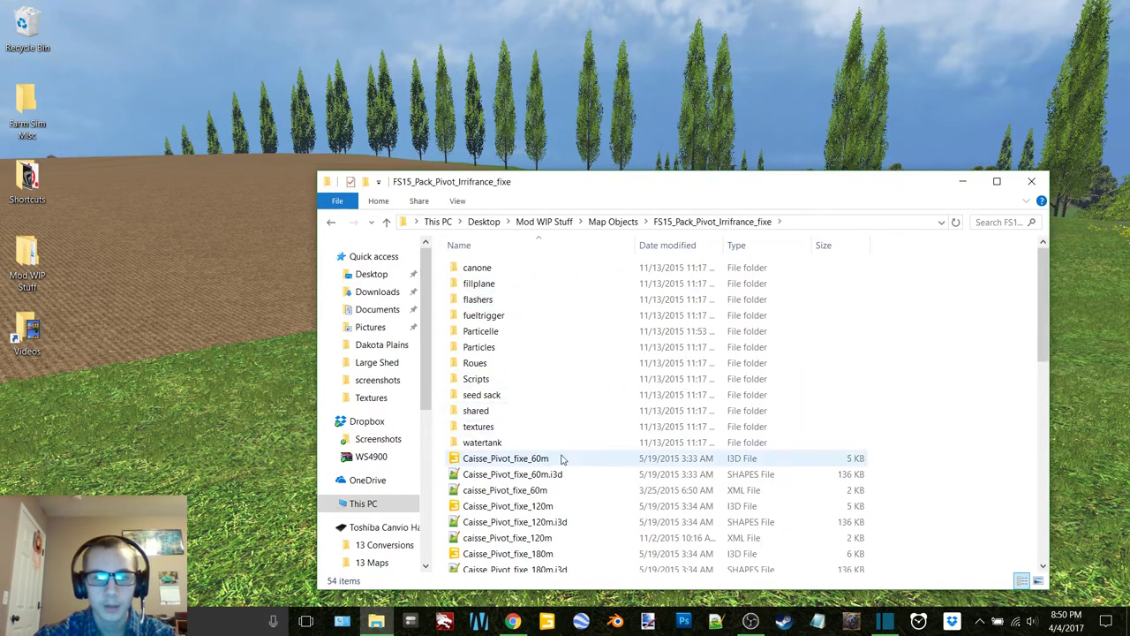
Look through the pivot pack's I3D files, from pivot_fixe_60m up to pivot_fixe_420m.
{"action": "scroll", "coordinate": [571, 455], "scroll_direction": "down", "scroll_amount": 4}
{"action": "scroll", "coordinate": [572, 455], "scroll_direction": "down", "scroll_amount": 7}
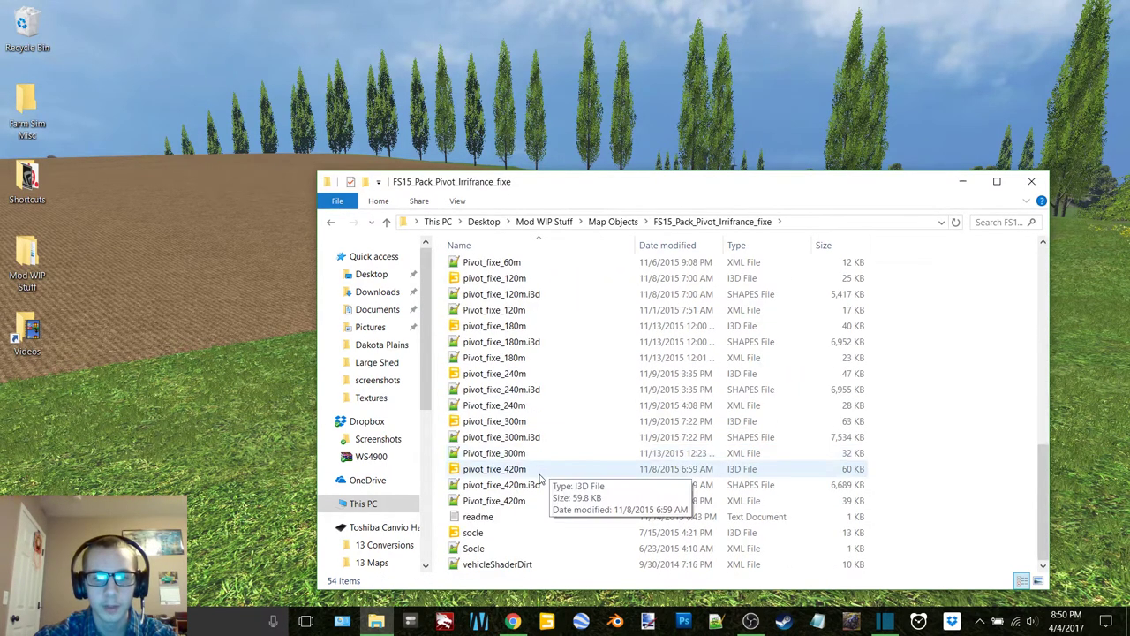
{"action": "scroll", "coordinate": [531, 400], "scroll_direction": "up", "scroll_amount": 2}
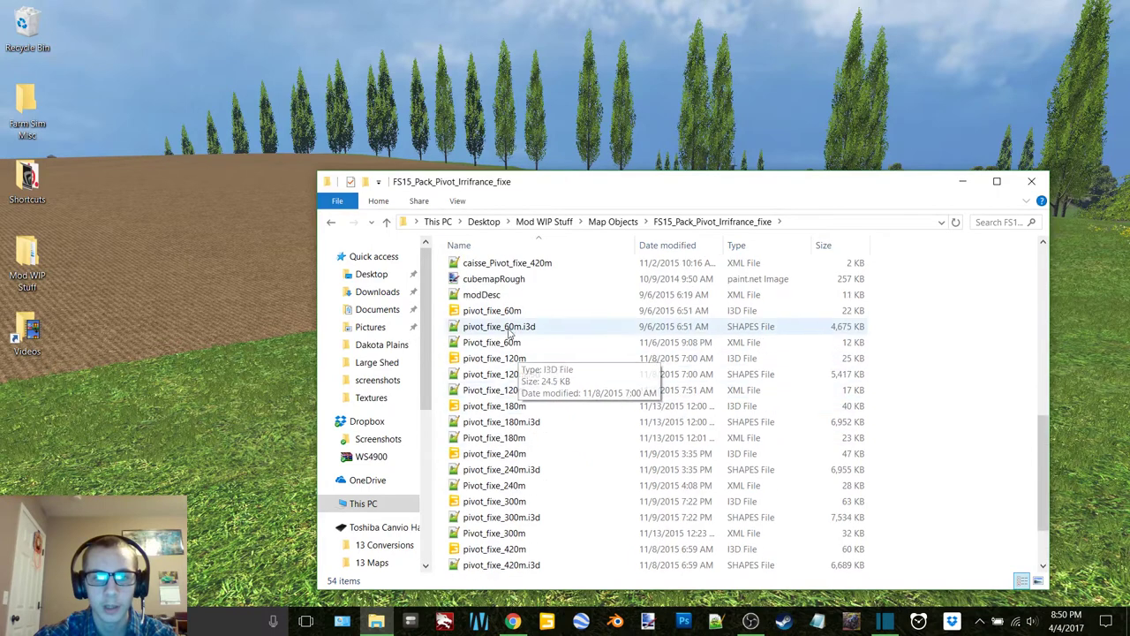
{"action": "left_click", "coordinate": [505, 310]}
{"action": "left_click", "coordinate": [530, 359]}
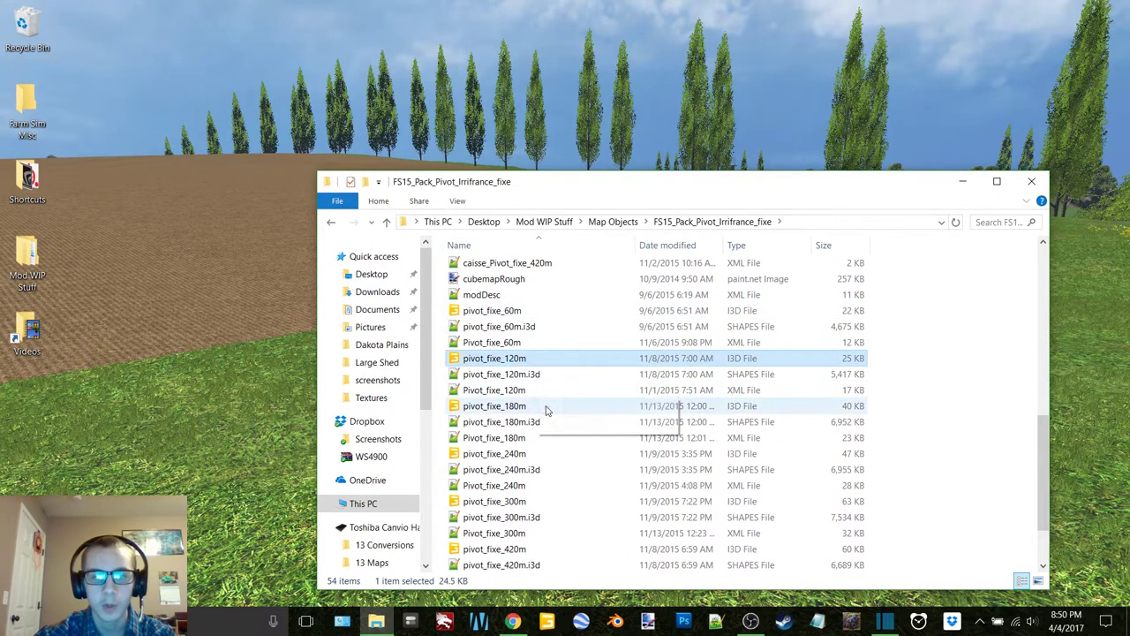
{"action": "left_click", "coordinate": [545, 406]}
{"action": "left_click", "coordinate": [545, 454]}
{"action": "left_click", "coordinate": [535, 501]}
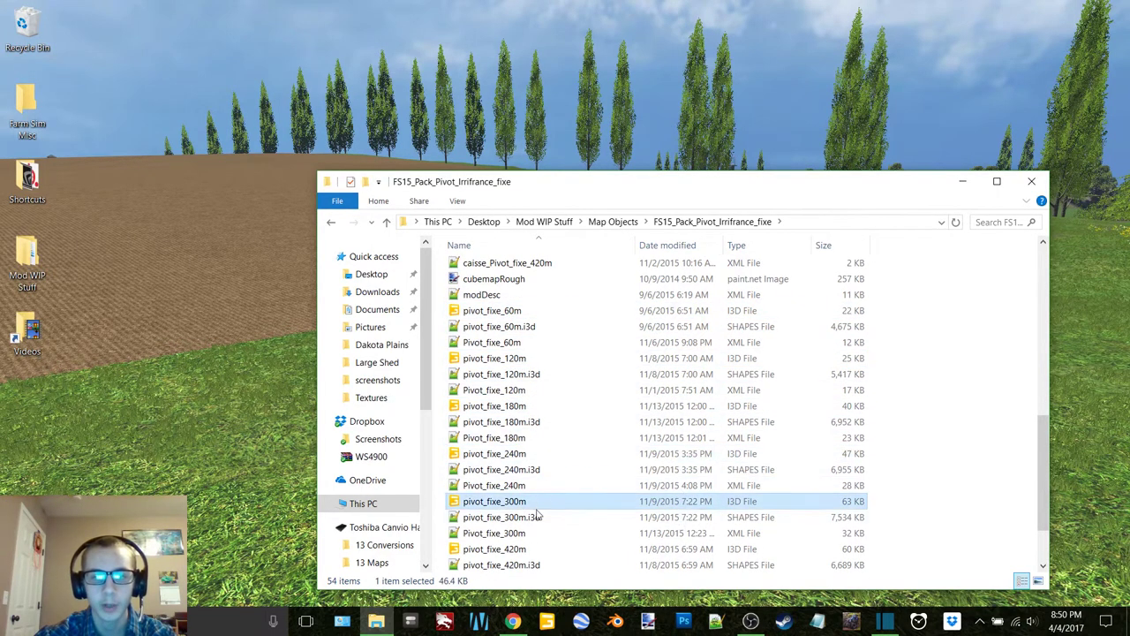
{"action": "left_click", "coordinate": [530, 549]}
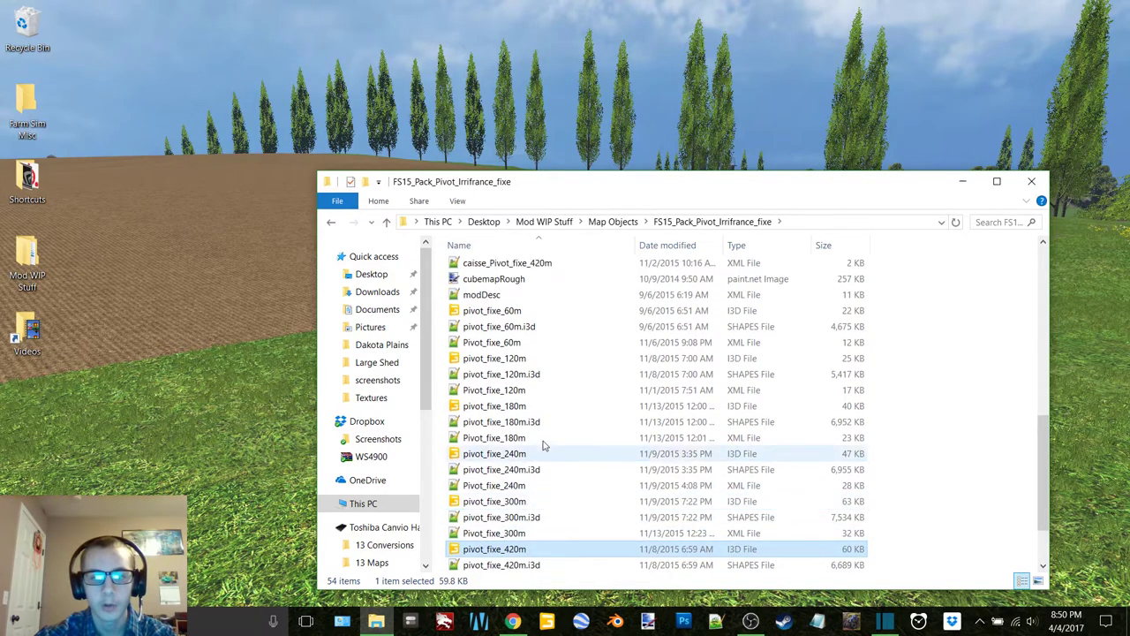
Open pivot_fixe_120m in GIANTS Editor 6.0.5, maximize the window and add a light to the scene.
{"action": "left_click", "coordinate": [526, 360]}
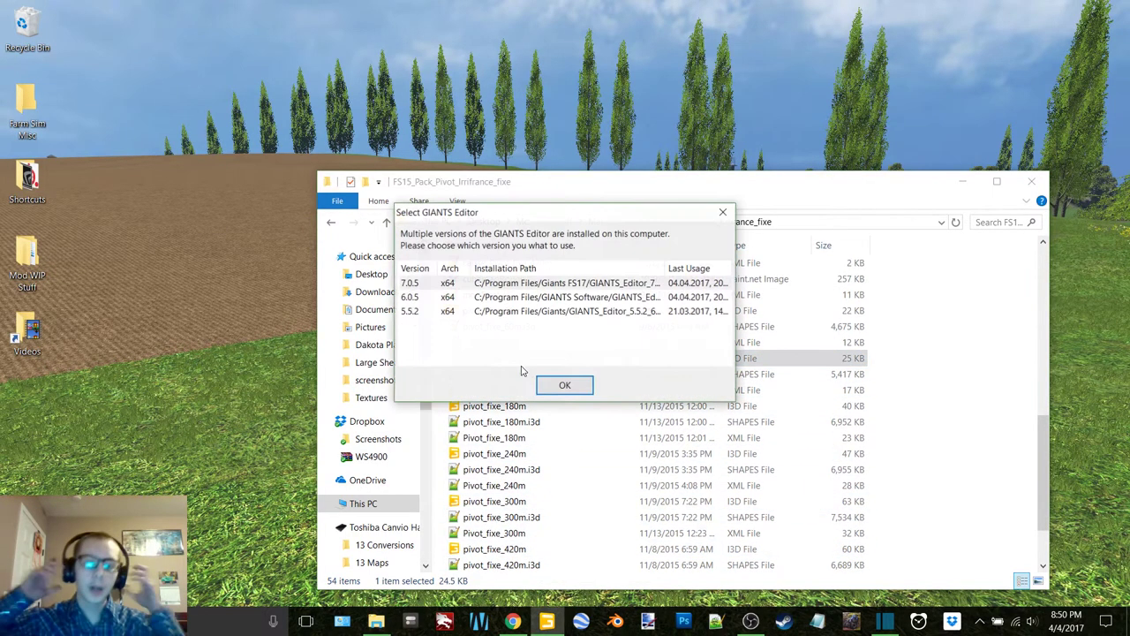
{"action": "double_click", "coordinate": [565, 298]}
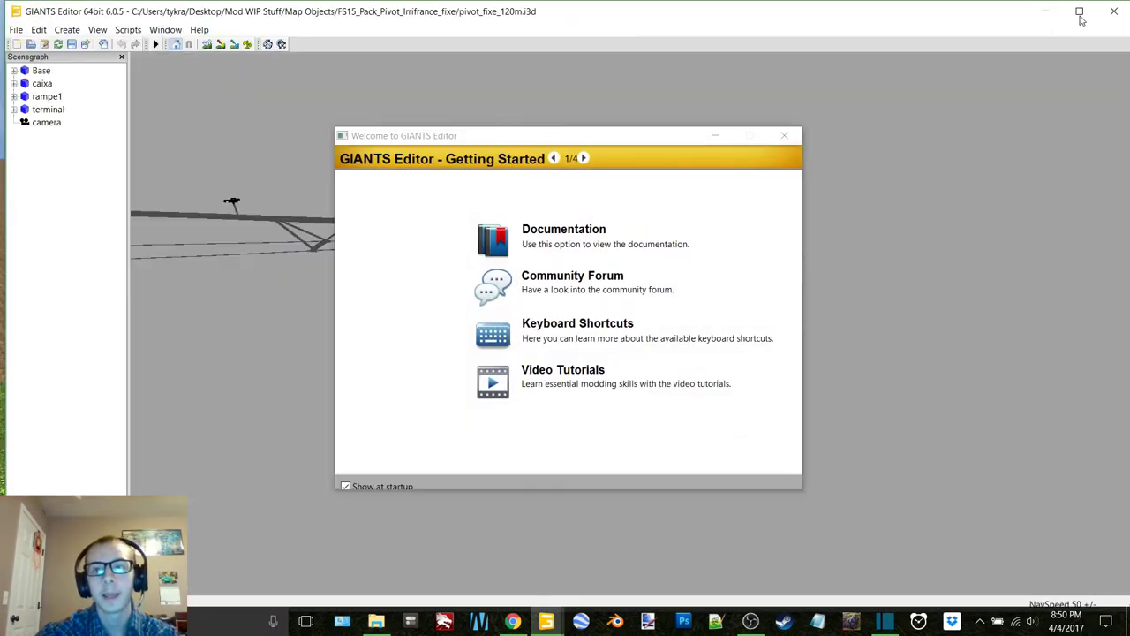
{"action": "left_click", "coordinate": [1079, 11]}
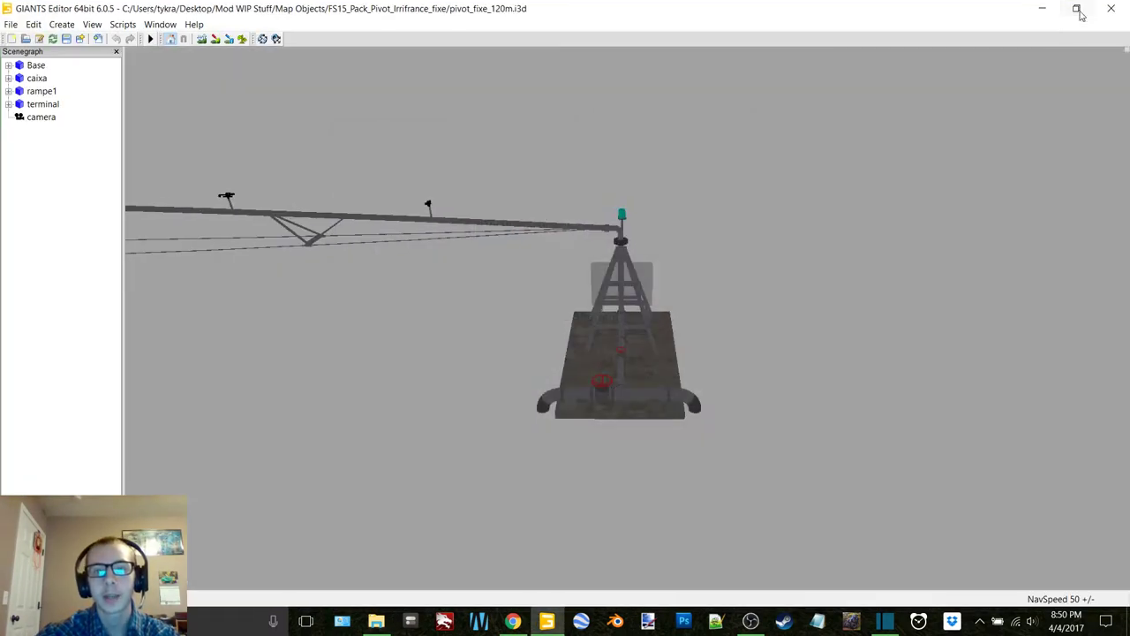
{"action": "left_click_drag", "start_coordinate": [703, 157], "coordinate": [628, 152], "text": "alt"}
{"action": "key", "text": "ctrl+v"}
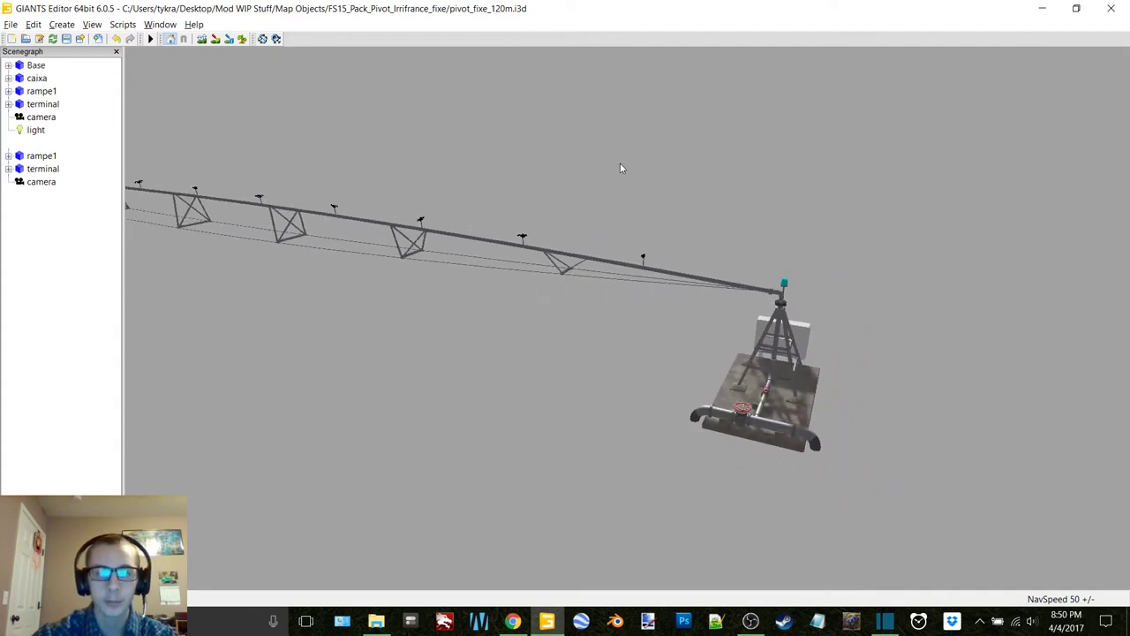
Examine the pivot's central tower, pipes and long arm, and check the contents of the rampe1 group.
{"action": "left_click_drag", "start_coordinate": [583, 184], "coordinate": [612, 192], "text": "alt"}
{"action": "middle_click_drag", "start_coordinate": [612, 193], "coordinate": [574, 239]}
{"action": "scroll", "coordinate": [558, 265], "scroll_direction": "up", "scroll_amount": 5}
{"action": "scroll", "coordinate": [576, 240], "scroll_direction": "down", "scroll_amount": 5}
{"action": "middle_click_drag", "start_coordinate": [666, 296], "coordinate": [566, 270]}
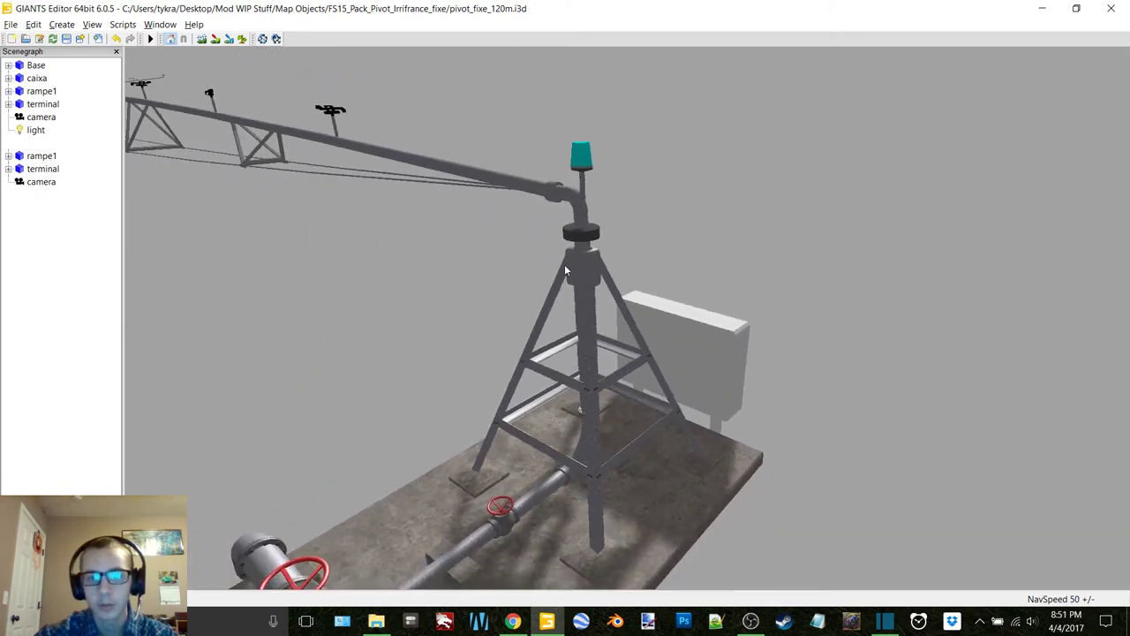
{"action": "left_click", "coordinate": [470, 182]}
{"action": "middle_click_drag", "start_coordinate": [470, 182], "coordinate": [518, 222]}
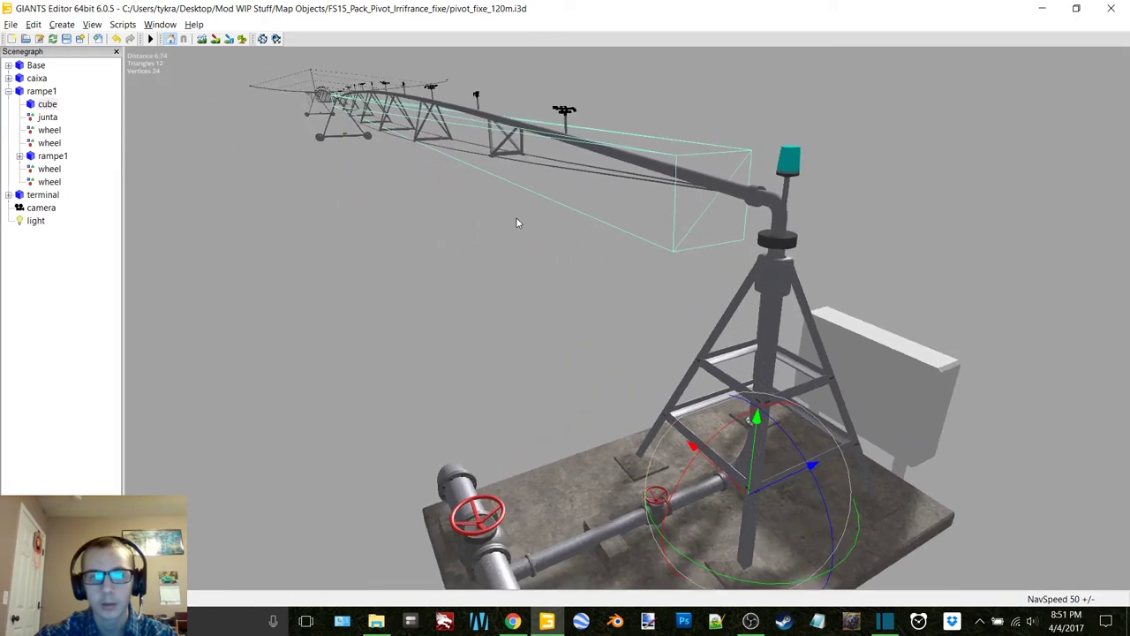
{"action": "double_click", "coordinate": [43, 90]}
{"action": "left_click", "coordinate": [58, 82]}
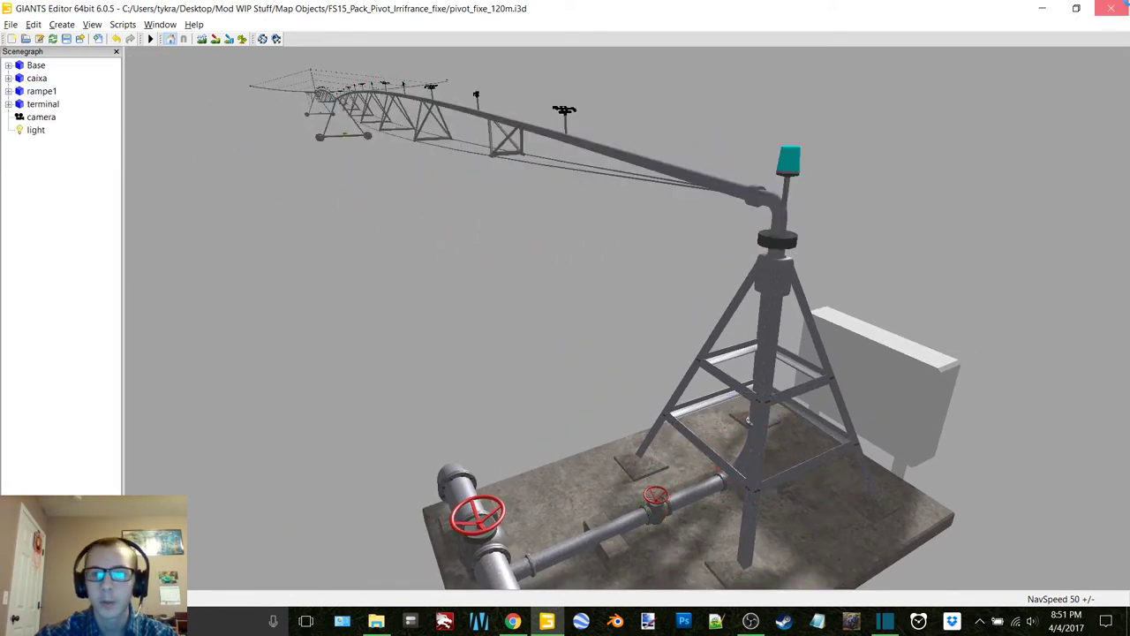
Close the 120 m pivot model without saving and browse the pack's file list for the Caisse files.
{"action": "left_click", "coordinate": [1104, 11]}
{"action": "left_click", "coordinate": [669, 314]}
{"action": "scroll", "coordinate": [537, 316], "scroll_direction": "up", "scroll_amount": 4}
{"action": "scroll", "coordinate": [566, 353], "scroll_direction": "down", "scroll_amount": 5}
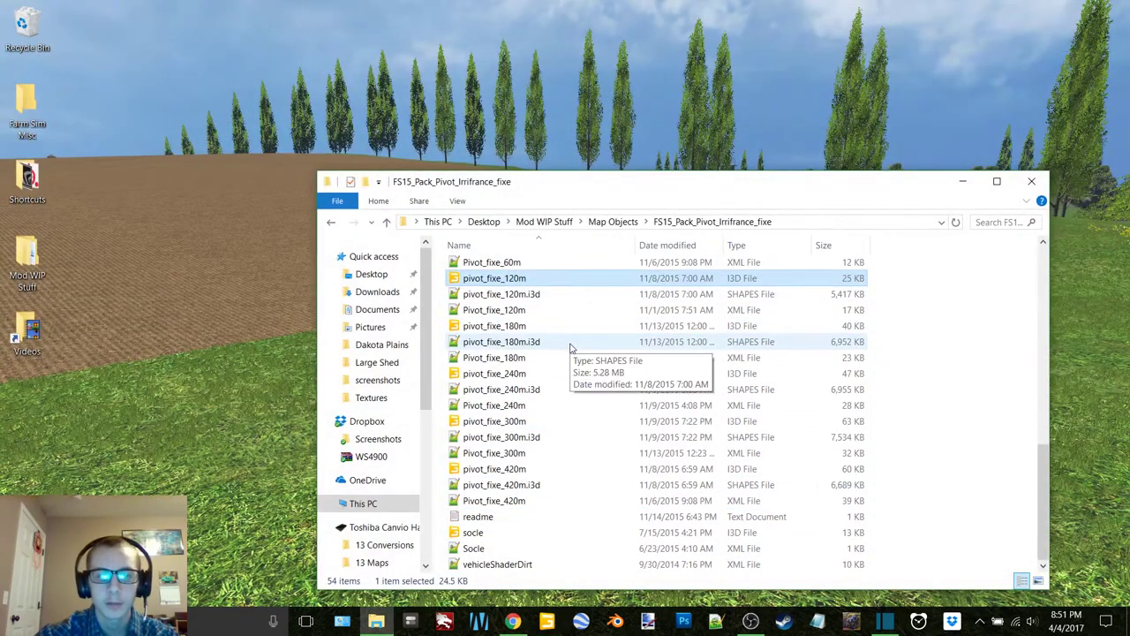
{"action": "scroll", "coordinate": [521, 536], "scroll_direction": "up", "scroll_amount": 6}
{"action": "scroll", "coordinate": [547, 495], "scroll_direction": "up", "scroll_amount": 5}
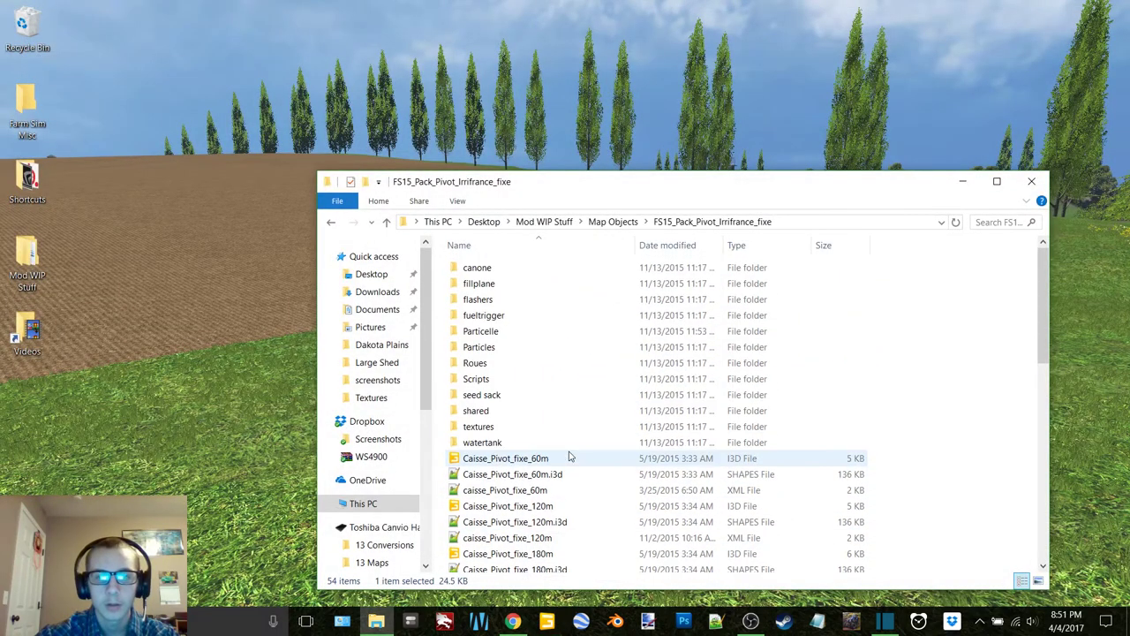
Open Caisse_Pivot_fixe_60m in GIANTS Editor 6.0.5 to view the crate model, then close it.
{"action": "double_click", "coordinate": [565, 460]}
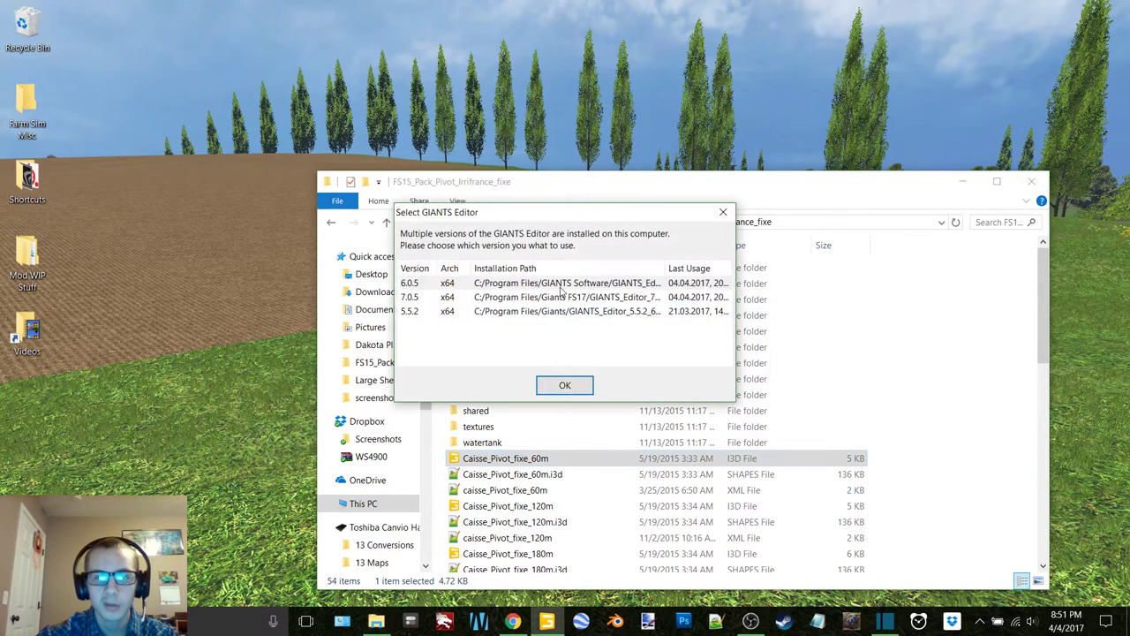
{"action": "left_click", "coordinate": [564, 384]}
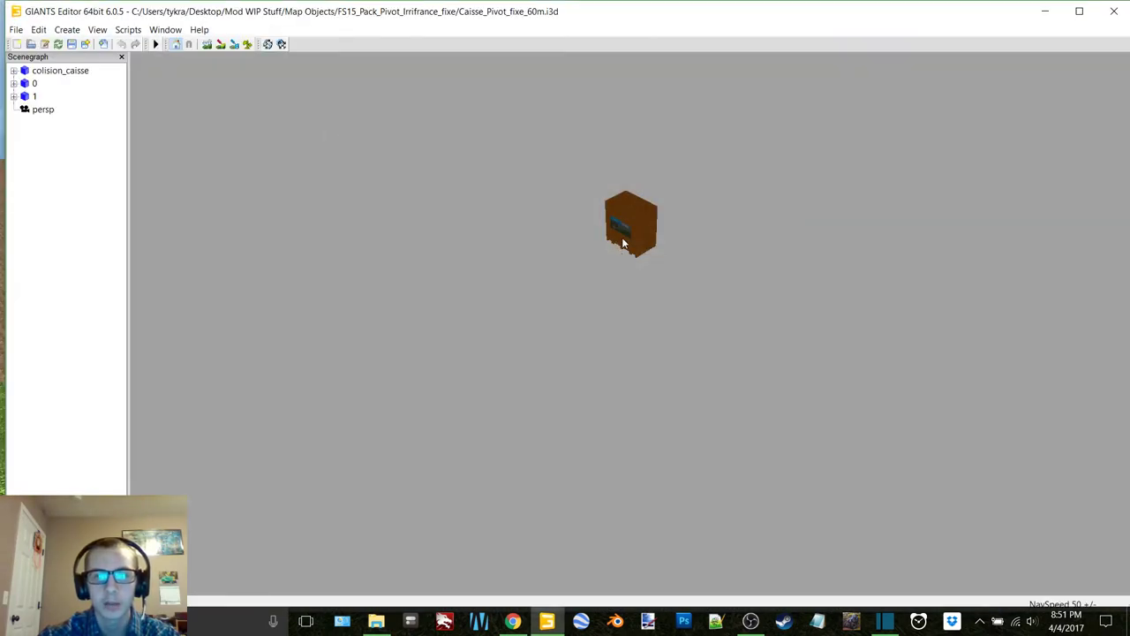
{"action": "left_click", "coordinate": [1123, 12]}
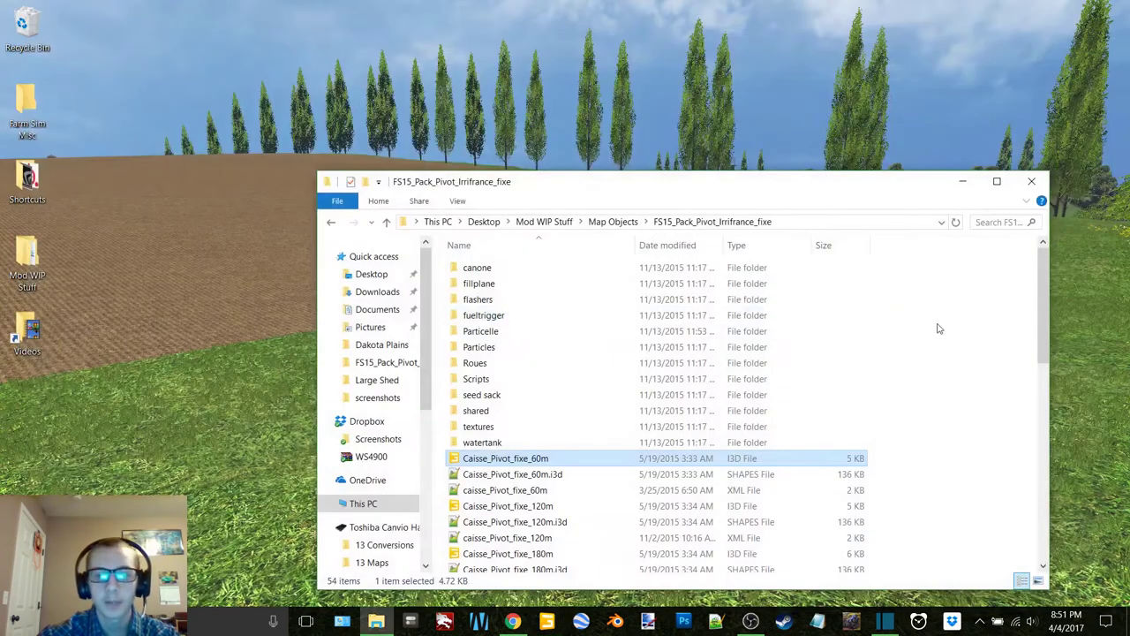
Look through the pivot pack's textures and Scripts folders, then close the folder window.
{"action": "left_click_drag", "start_coordinate": [707, 189], "coordinate": [654, 144]}
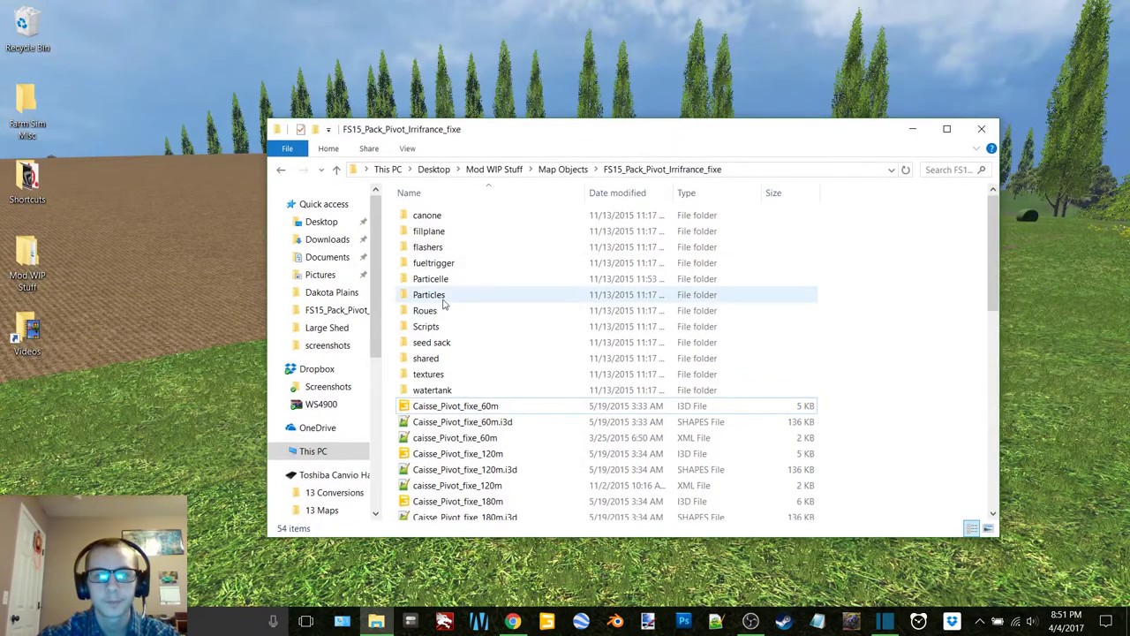
{"action": "left_click", "coordinate": [448, 378]}
{"action": "double_click", "coordinate": [448, 378]}
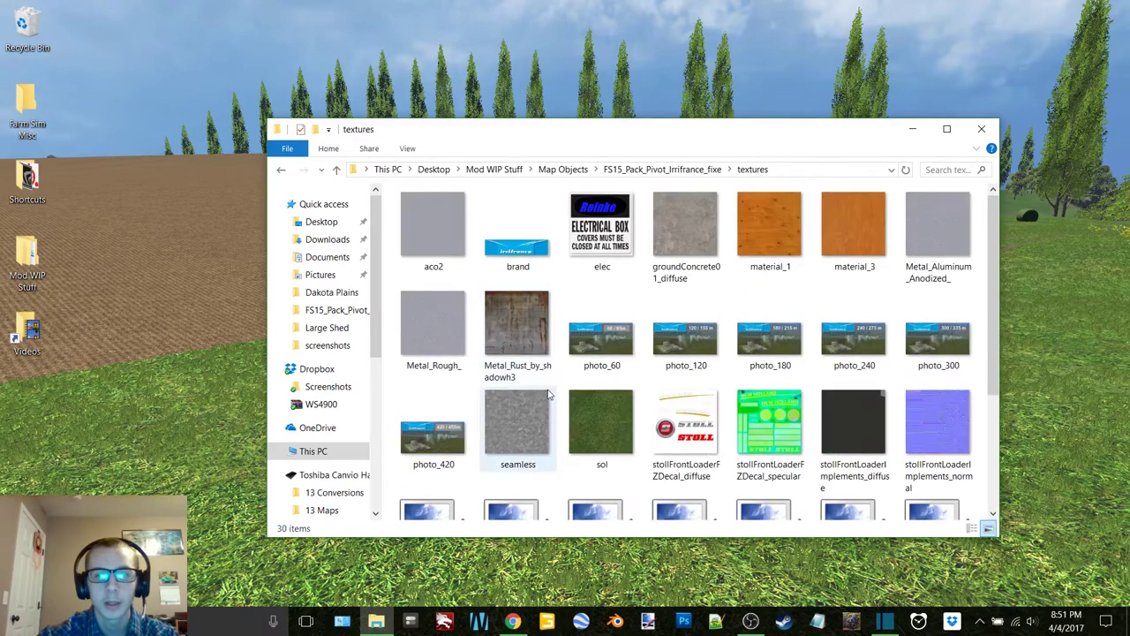
{"action": "scroll", "coordinate": [592, 362], "scroll_direction": "down", "scroll_amount": 3}
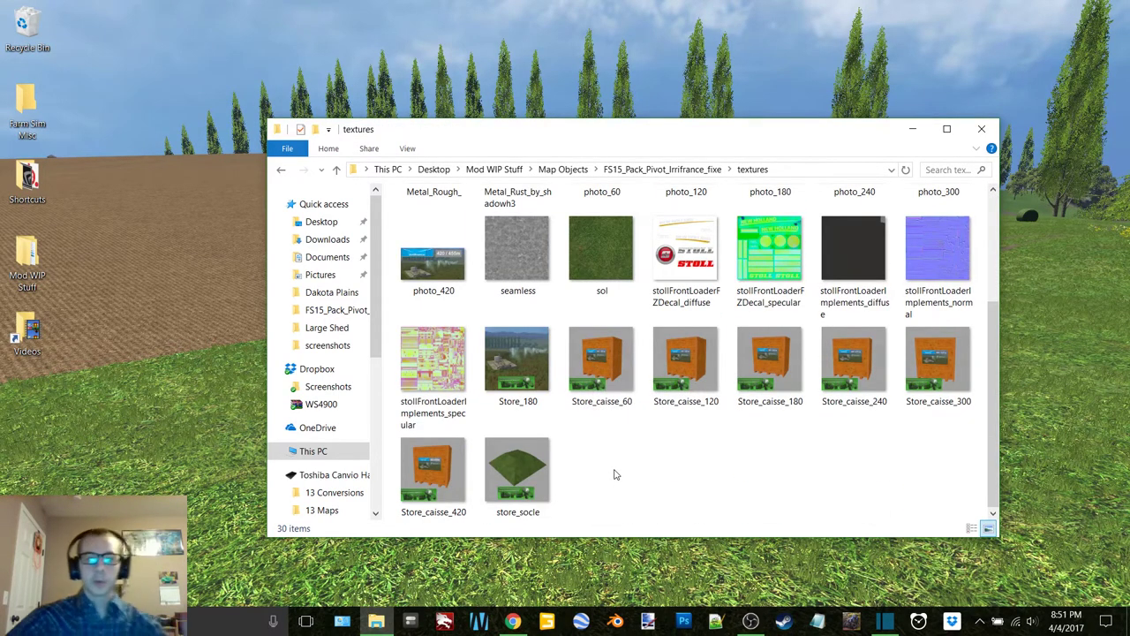
{"action": "scroll", "coordinate": [616, 475], "scroll_direction": "up", "scroll_amount": 3}
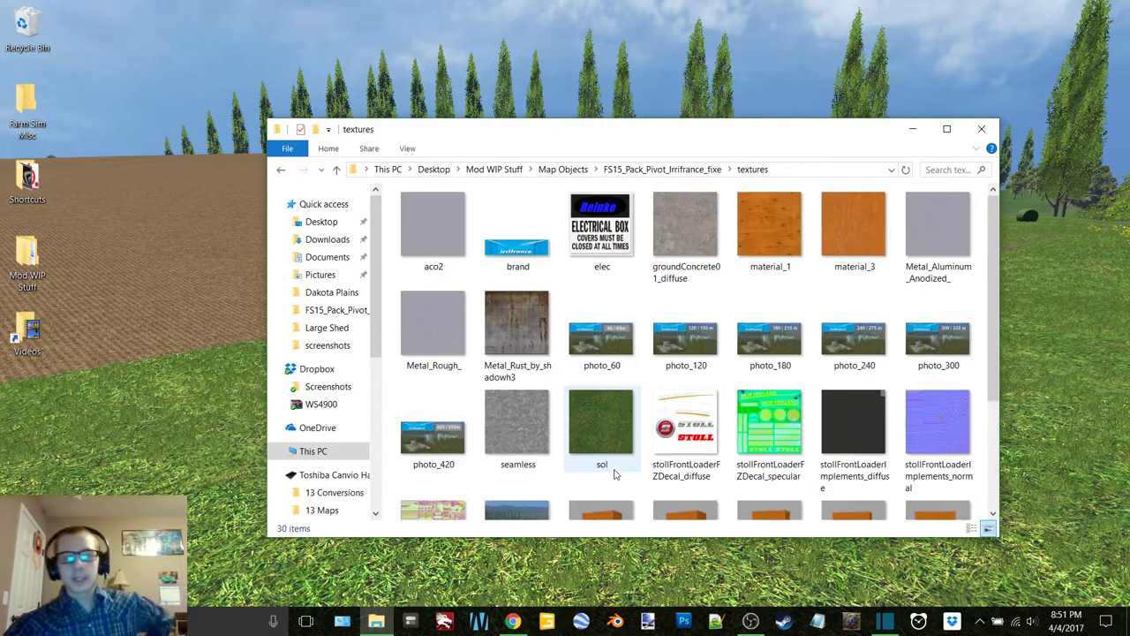
{"action": "left_click", "coordinate": [280, 171]}
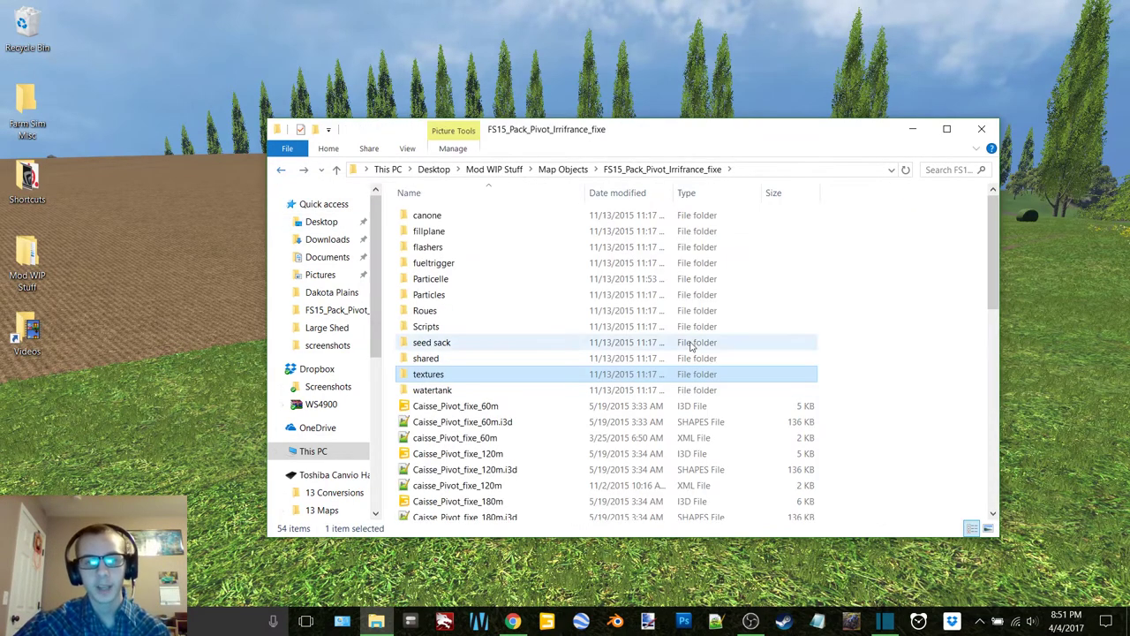
{"action": "double_click", "coordinate": [454, 326]}
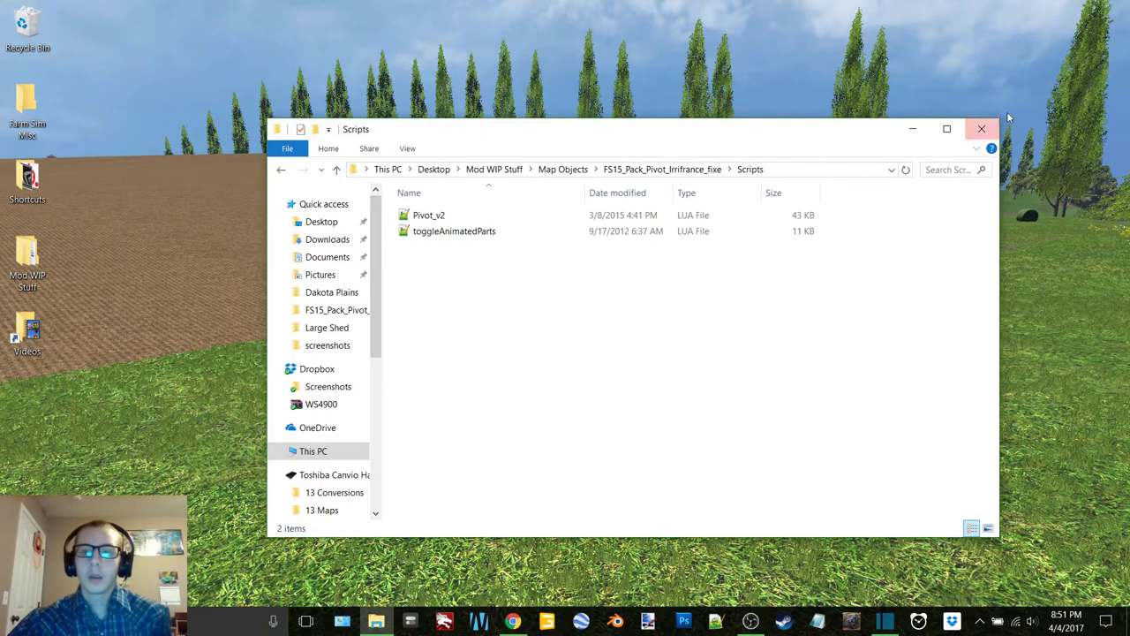
{"action": "left_click", "coordinate": [981, 129]}
{"action": "left_click", "coordinate": [751, 621]}
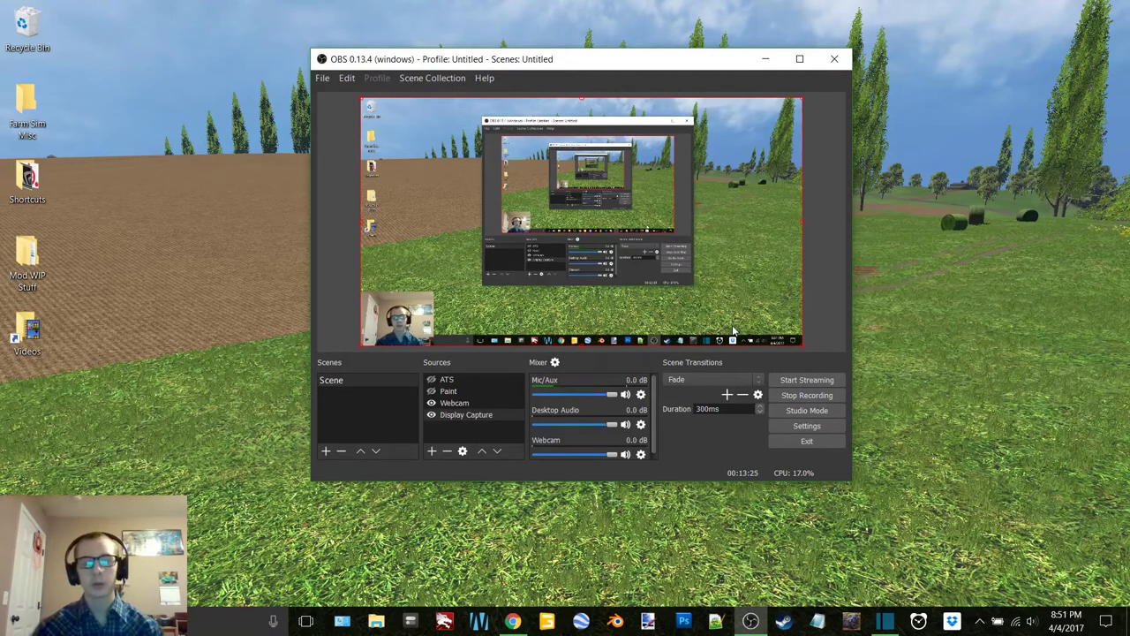
{"action": "left_click", "coordinate": [766, 59]}
Open the Equipment WIP's folder and look through the AC 190 project's files, including its Old and Textures subfolders.
{"action": "key", "text": "alt+Tab"}
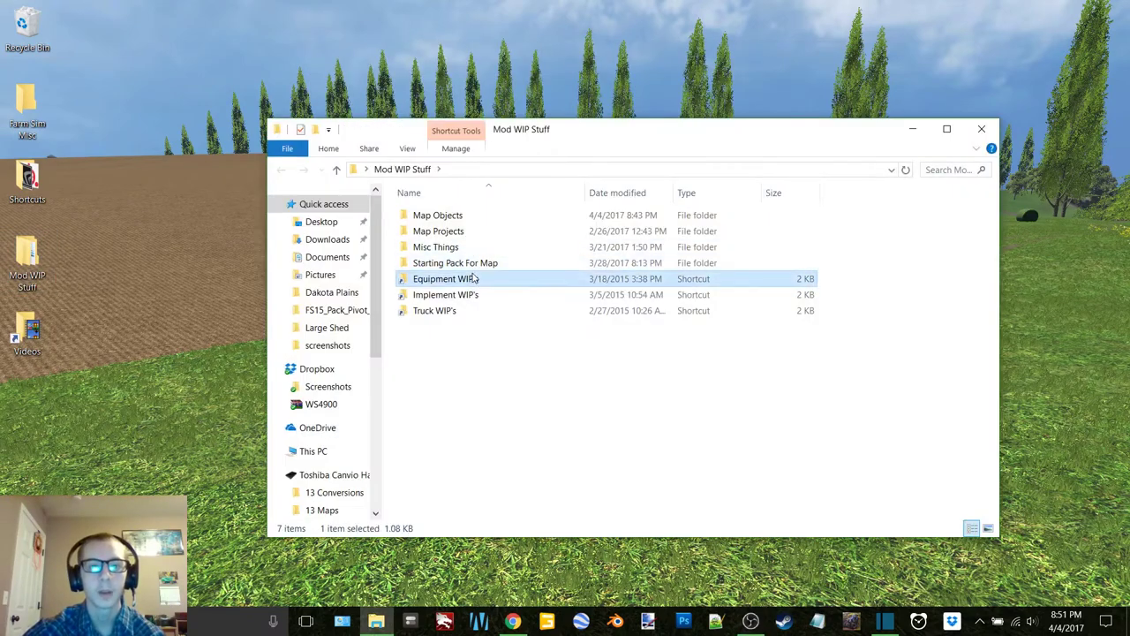
{"action": "double_click", "coordinate": [446, 278]}
{"action": "double_click", "coordinate": [431, 216]}
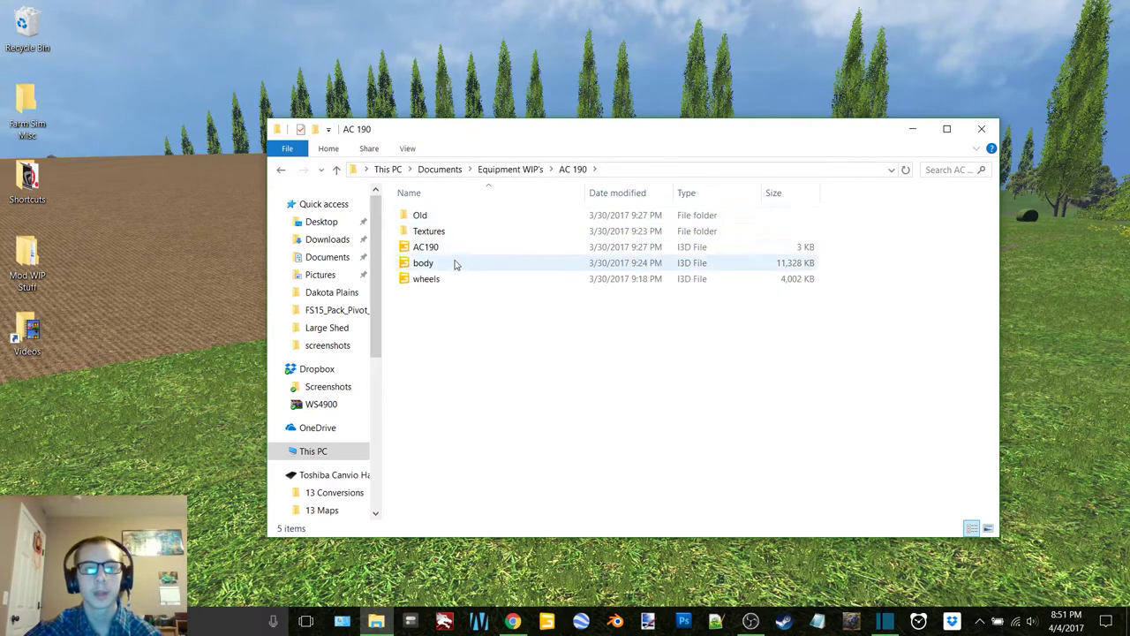
{"action": "double_click", "coordinate": [433, 217]}
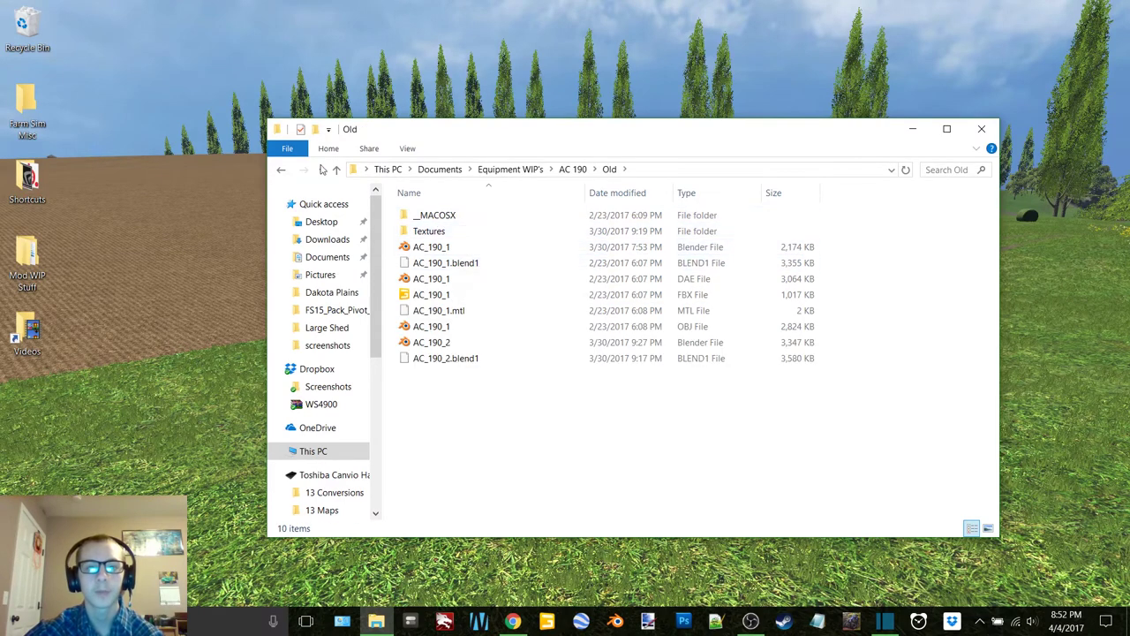
{"action": "left_click", "coordinate": [280, 170]}
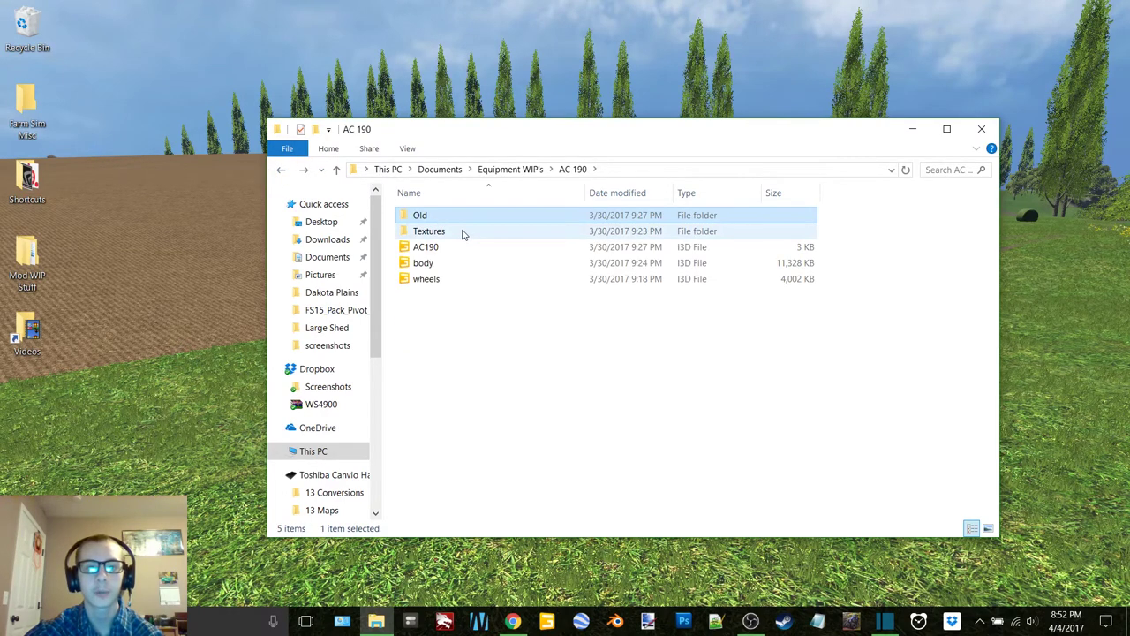
{"action": "double_click", "coordinate": [462, 231]}
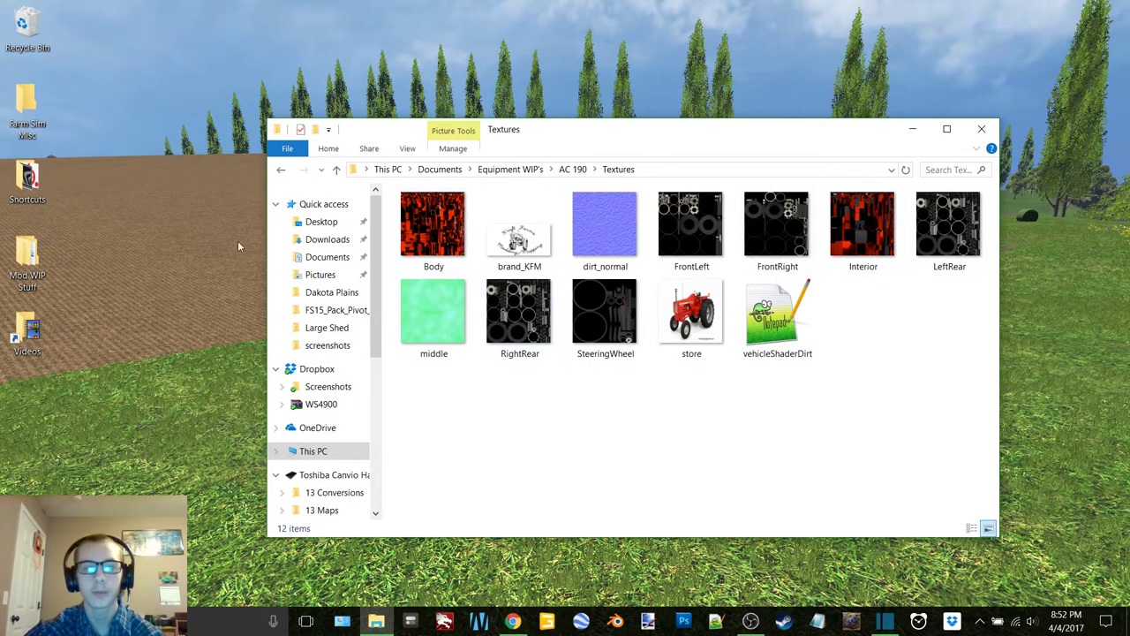
{"action": "left_click", "coordinate": [281, 169]}
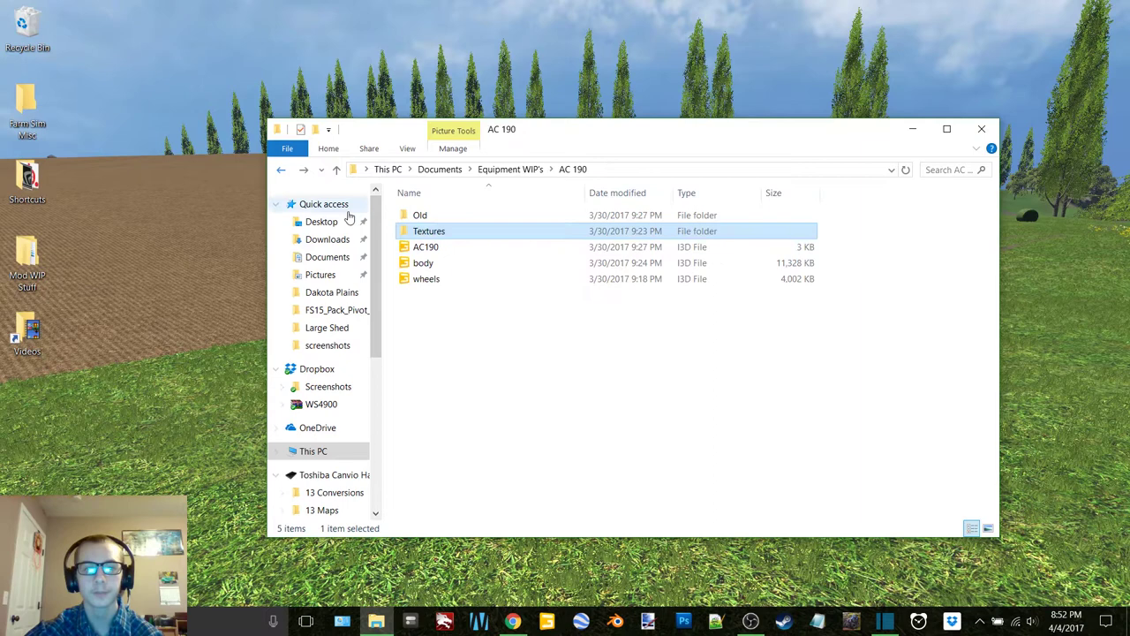
{"action": "double_click", "coordinate": [421, 216]}
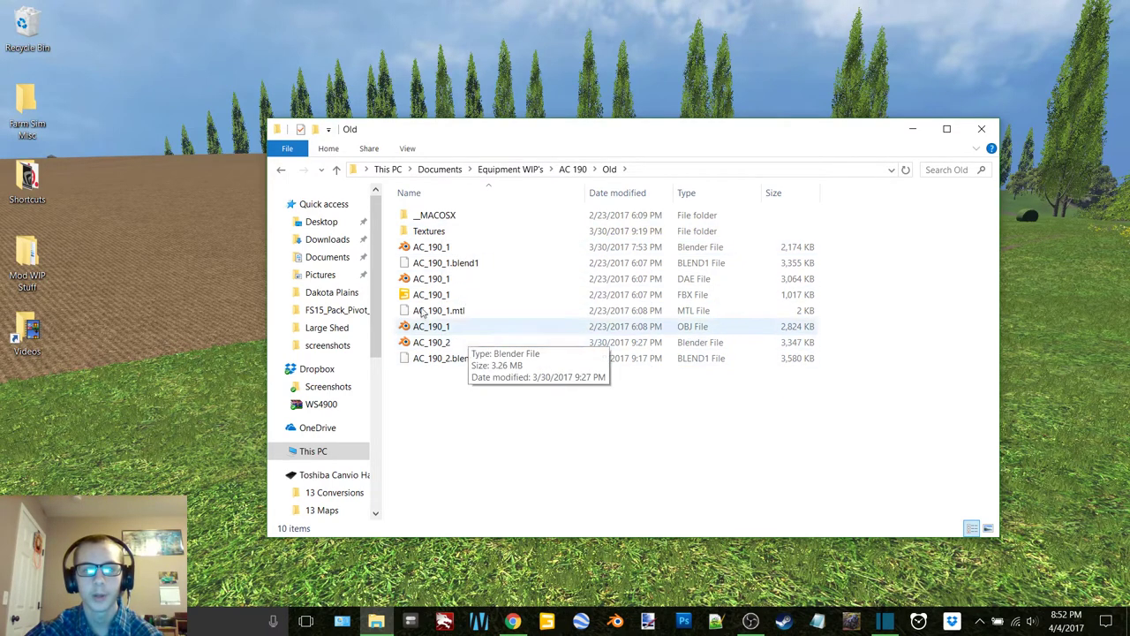
{"action": "left_click", "coordinate": [282, 171]}
{"action": "left_click", "coordinate": [283, 171]}
Open the AC_190_2 Blender file from the AC 190 Cab folder.
{"action": "double_click", "coordinate": [480, 232]}
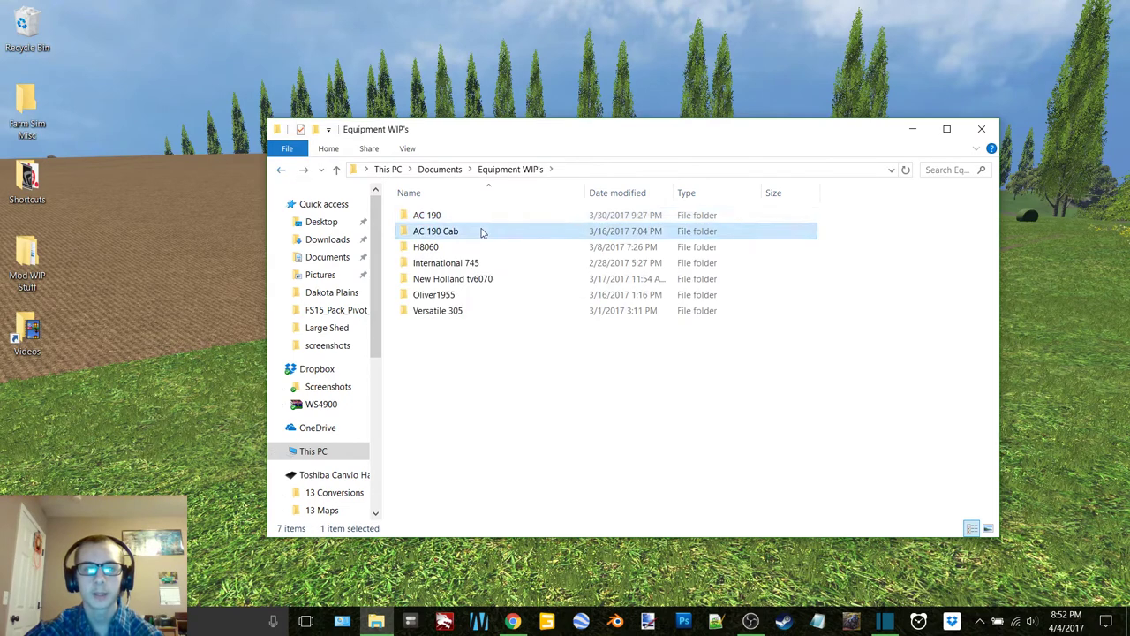
{"action": "left_click", "coordinate": [452, 247]}
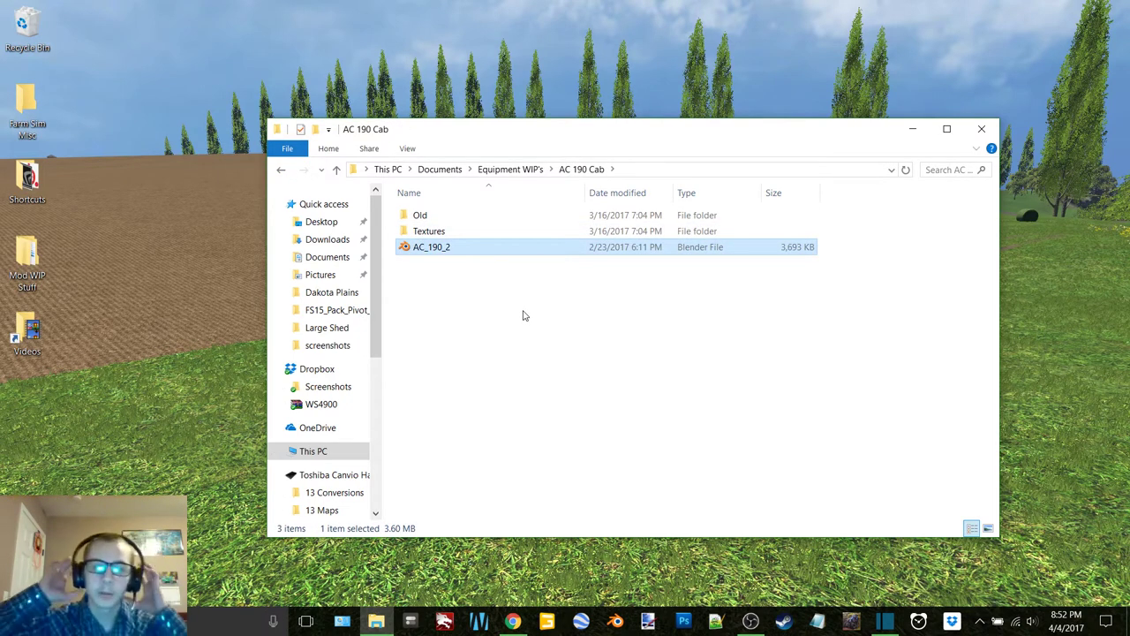
{"action": "double_click", "coordinate": [402, 243]}
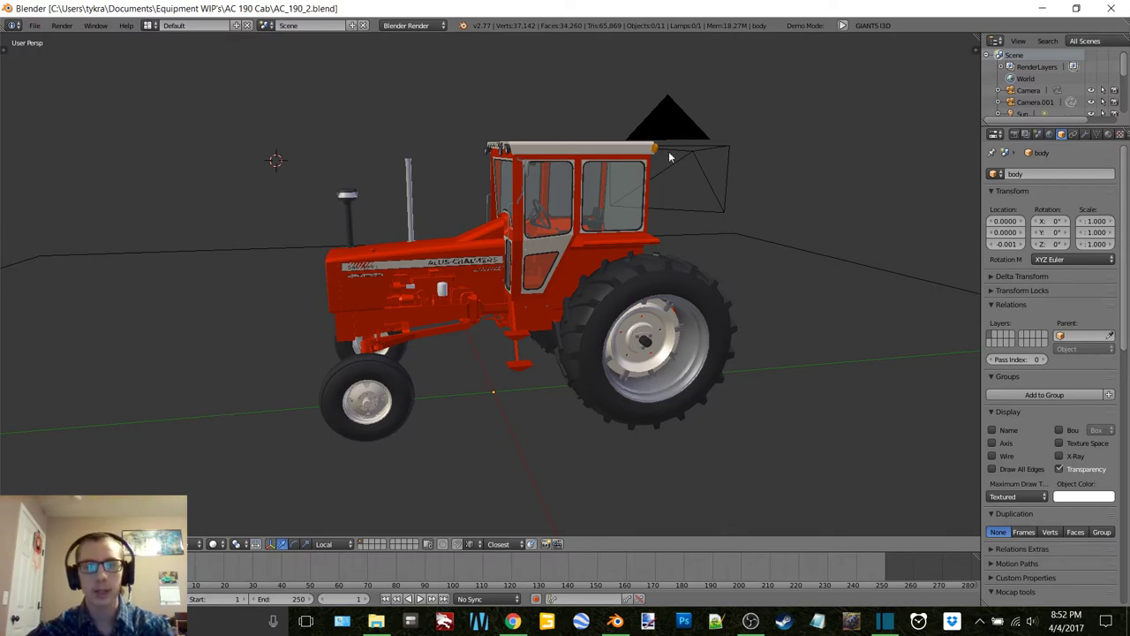
Inspect the Allis-Chalmers tractor's cab and body from several angles, then close the model.
{"action": "right_click", "coordinate": [693, 151]}
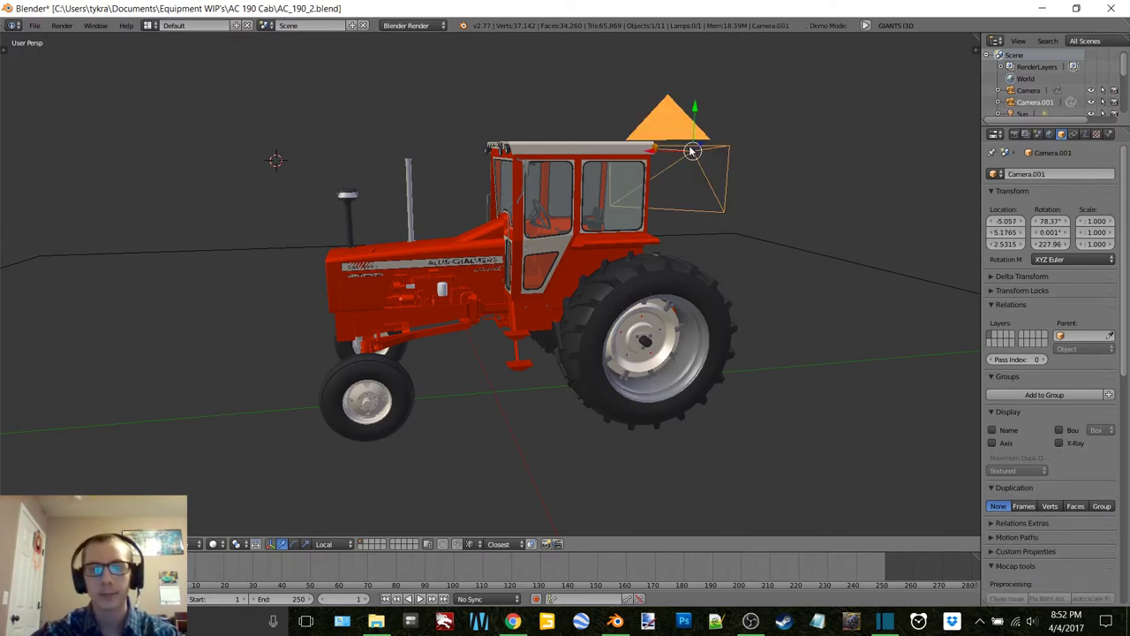
{"action": "key", "text": "a"}
{"action": "middle_click_drag", "start_coordinate": [686, 217], "coordinate": [858, 309]}
{"action": "scroll", "coordinate": [596, 232], "scroll_direction": "up", "scroll_amount": 4}
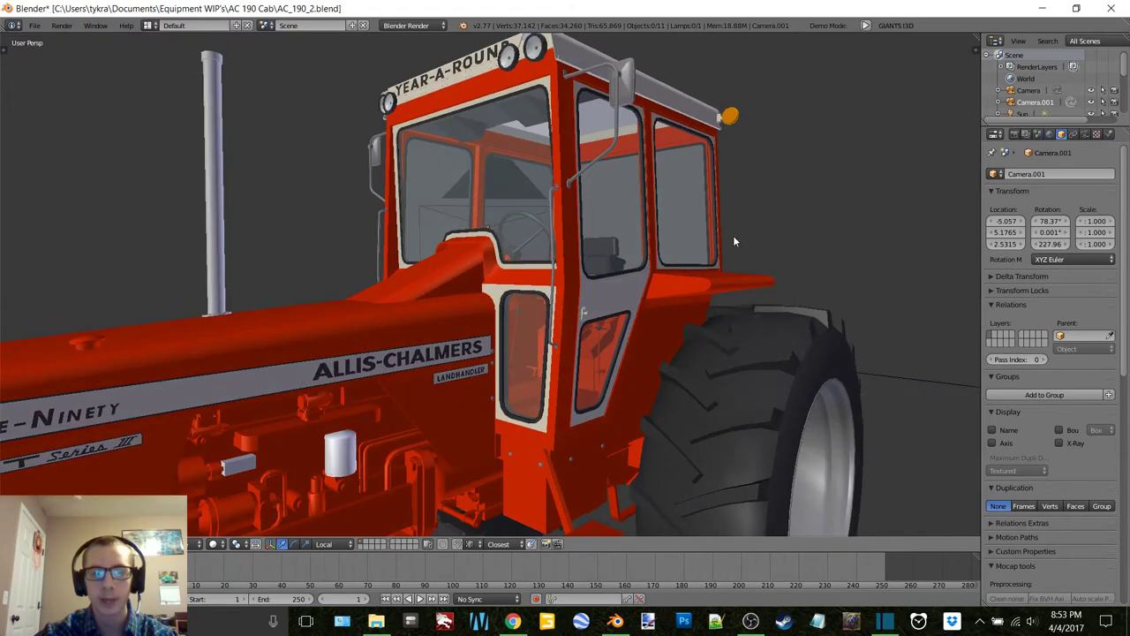
{"action": "middle_click_drag", "start_coordinate": [453, 214], "coordinate": [594, 247]}
{"action": "scroll", "coordinate": [552, 187], "scroll_direction": "down", "scroll_amount": 8}
{"action": "scroll", "coordinate": [603, 228], "scroll_direction": "up", "scroll_amount": 3}
{"action": "left_click", "coordinate": [1123, 8]}
{"action": "left_click", "coordinate": [569, 364]}
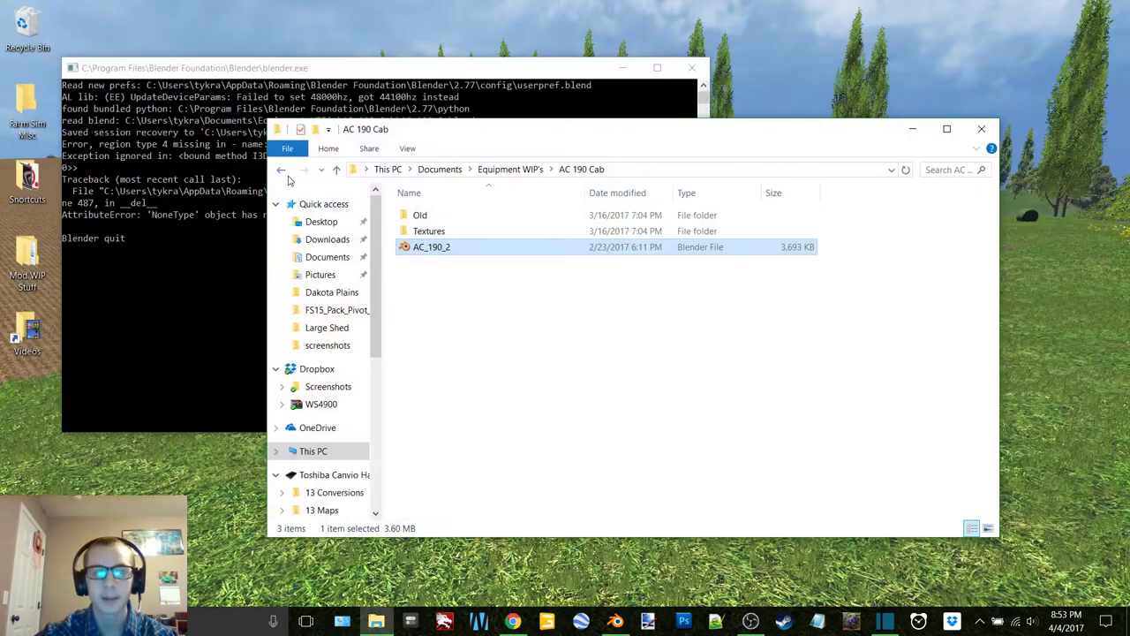
Go back to Equipment WIP's and open the H8060 Blender file from the H8060 folder.
{"action": "left_click", "coordinate": [281, 169]}
{"action": "double_click", "coordinate": [428, 247]}
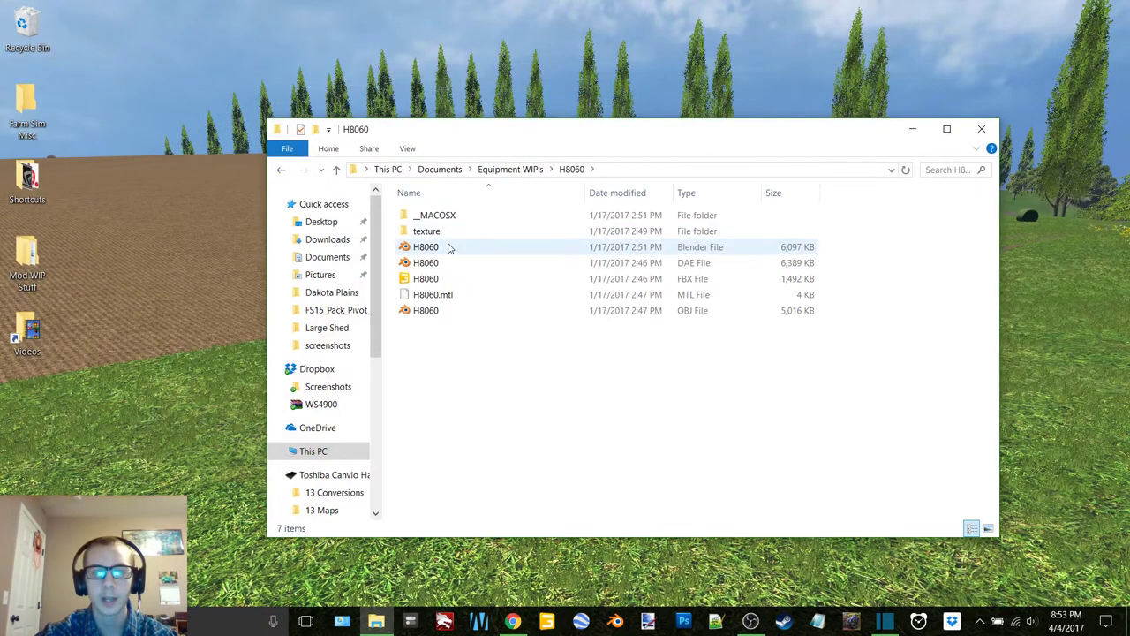
{"action": "double_click", "coordinate": [457, 248]}
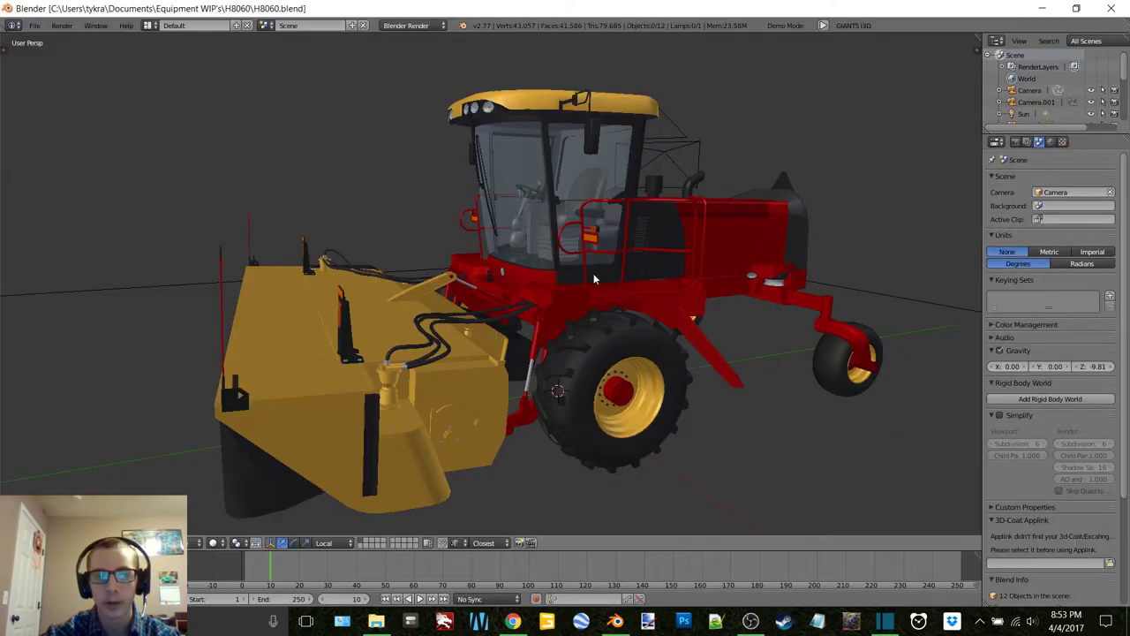
Inspect the H8060 windrower in textured and solid shading, then close the model.
{"action": "middle_click_drag", "start_coordinate": [533, 284], "coordinate": [571, 264]}
{"action": "key", "text": "z"}
{"action": "left_click", "coordinate": [582, 202]}
{"action": "key", "text": "z"}
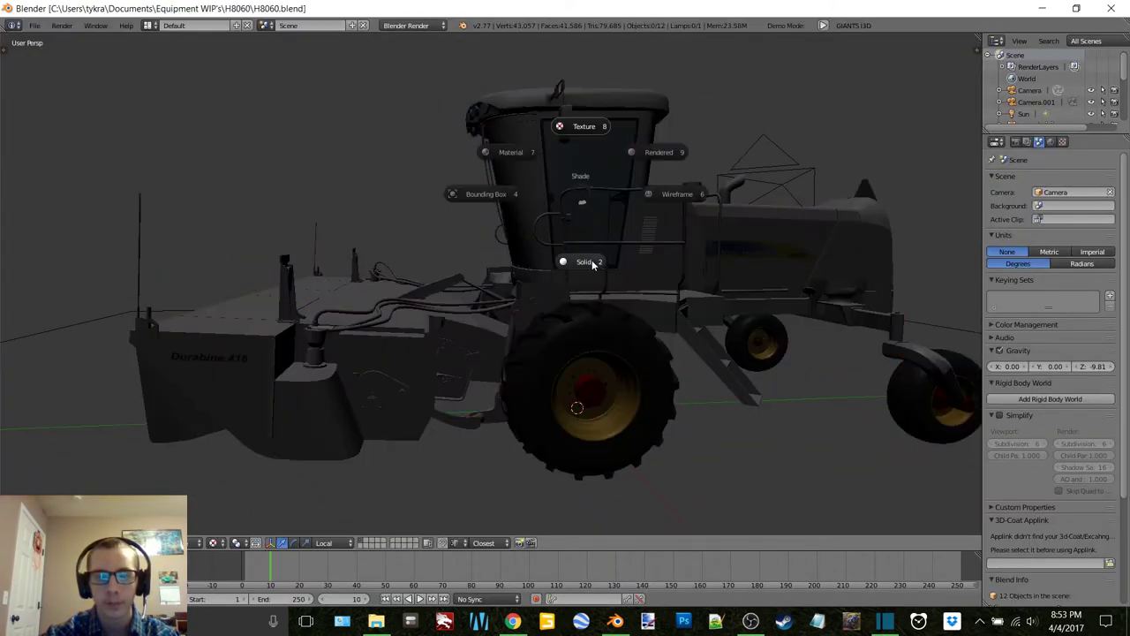
{"action": "left_click", "coordinate": [586, 263]}
{"action": "mouse_move", "coordinate": [592, 264]}
{"action": "middle_mouse_down"}
{"action": "mouse_move", "coordinate": [772, 249]}
{"action": "mouse_move", "coordinate": [739, 230]}
{"action": "mouse_move", "coordinate": [487, 237]}
{"action": "mouse_move", "coordinate": [535, 239]}
{"action": "mouse_move", "coordinate": [505, 188]}
{"action": "mouse_move", "coordinate": [504, 223]}
{"action": "mouse_move", "coordinate": [570, 240]}
{"action": "mouse_move", "coordinate": [543, 232]}
{"action": "middle_mouse_up"}
{"action": "scroll", "coordinate": [570, 239], "scroll_direction": "down", "scroll_amount": 2}
{"action": "left_click", "coordinate": [1111, 8]}
Return to Equipment WIP's and open the IH_745 Blender file from the International 745 folder.
{"action": "key", "text": "alt+Left"}
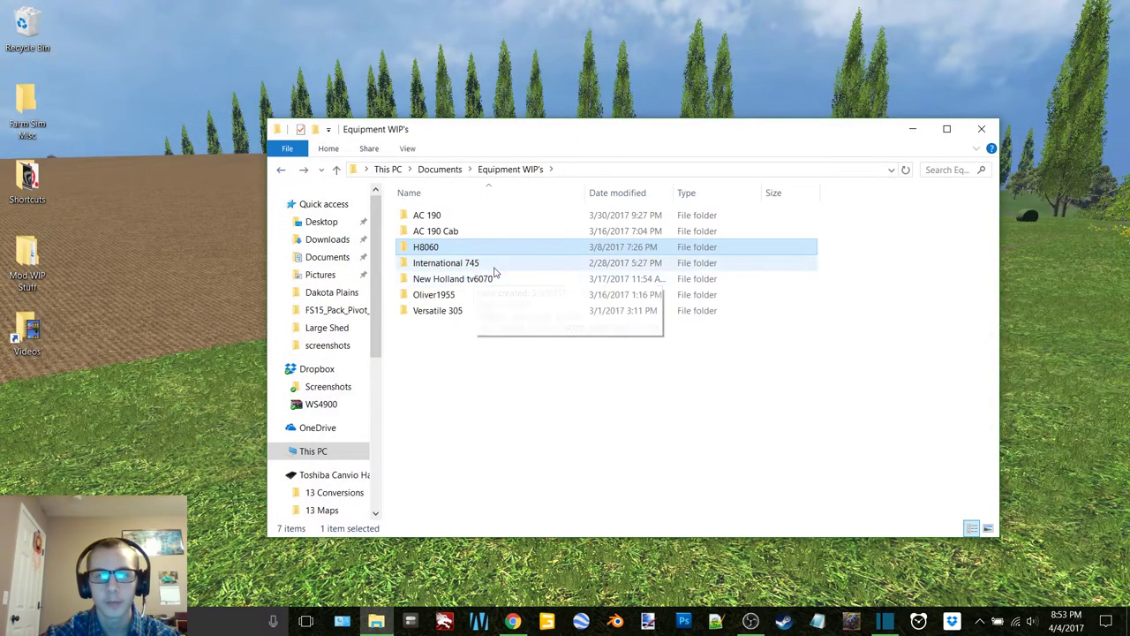
{"action": "double_click", "coordinate": [494, 268]}
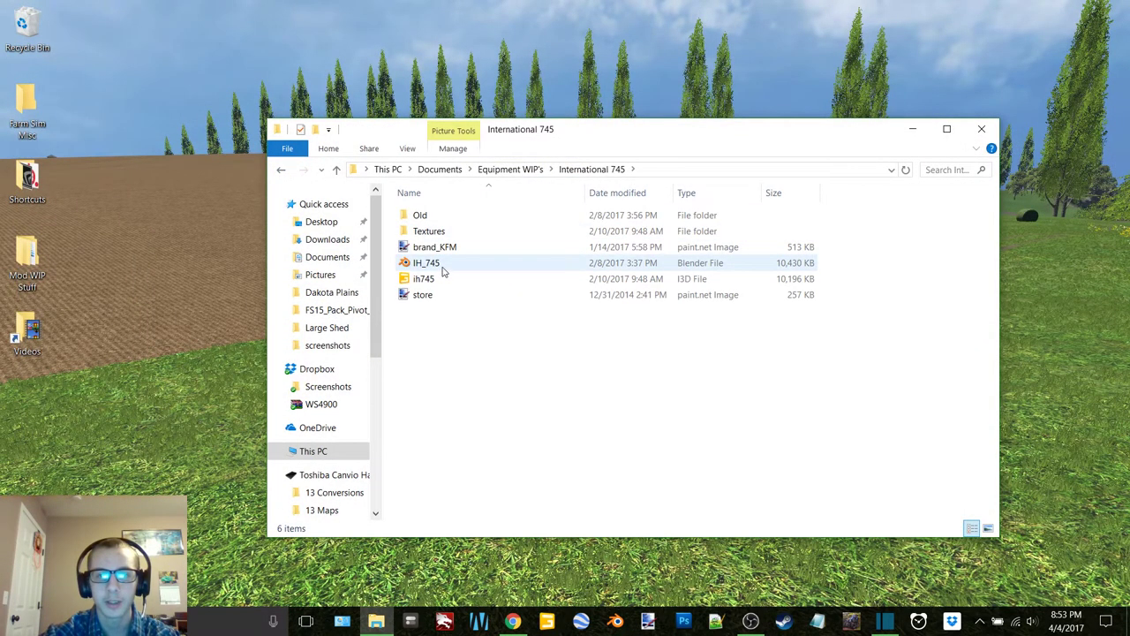
{"action": "double_click", "coordinate": [442, 265]}
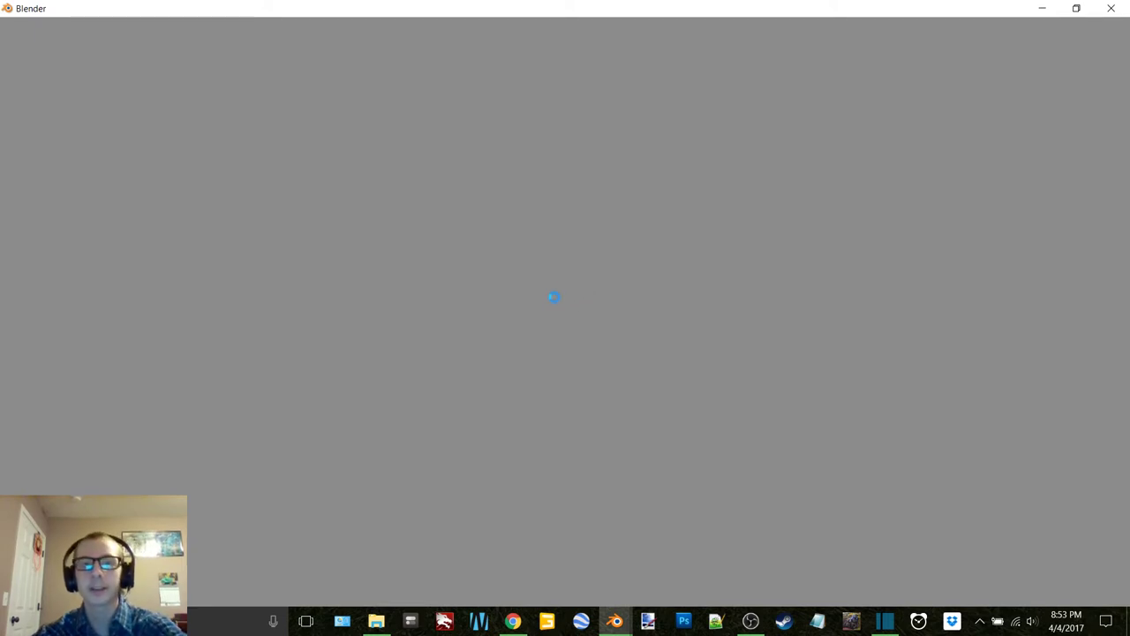
View the IH_745 tractor in solid shading, preview it rendered, and return the viewport to solid.
{"action": "key", "text": "z"}
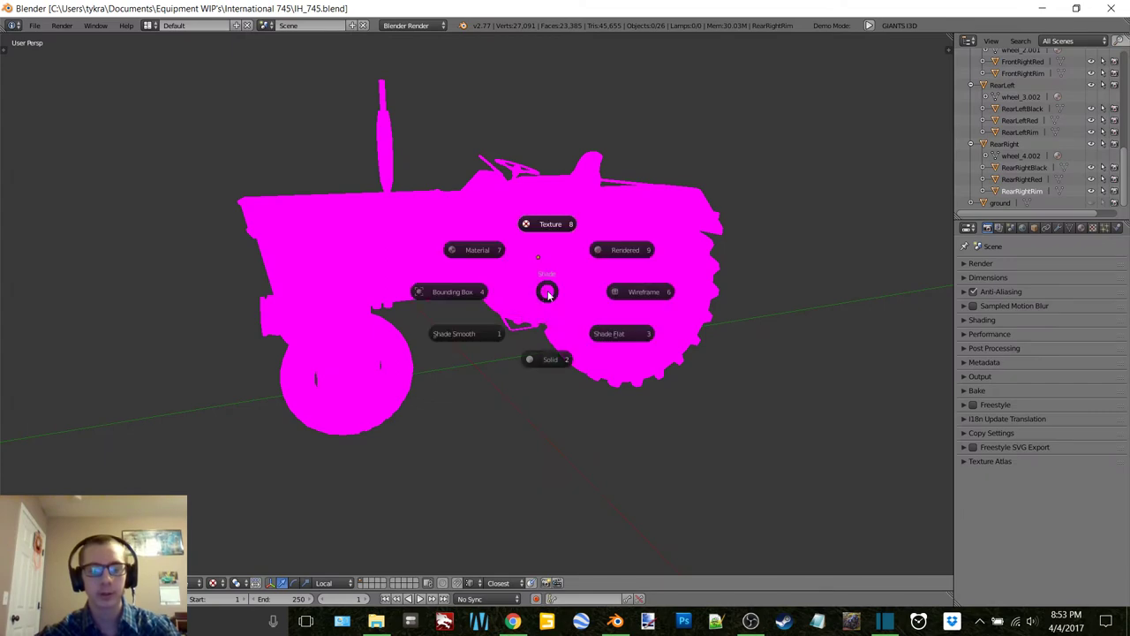
{"action": "left_click", "coordinate": [533, 357]}
{"action": "mouse_move", "coordinate": [532, 261]}
{"action": "middle_mouse_down"}
{"action": "mouse_move", "coordinate": [627, 253]}
{"action": "mouse_move", "coordinate": [444, 244]}
{"action": "middle_mouse_up"}
{"action": "key", "text": "z"}
{"action": "left_click", "coordinate": [541, 203]}
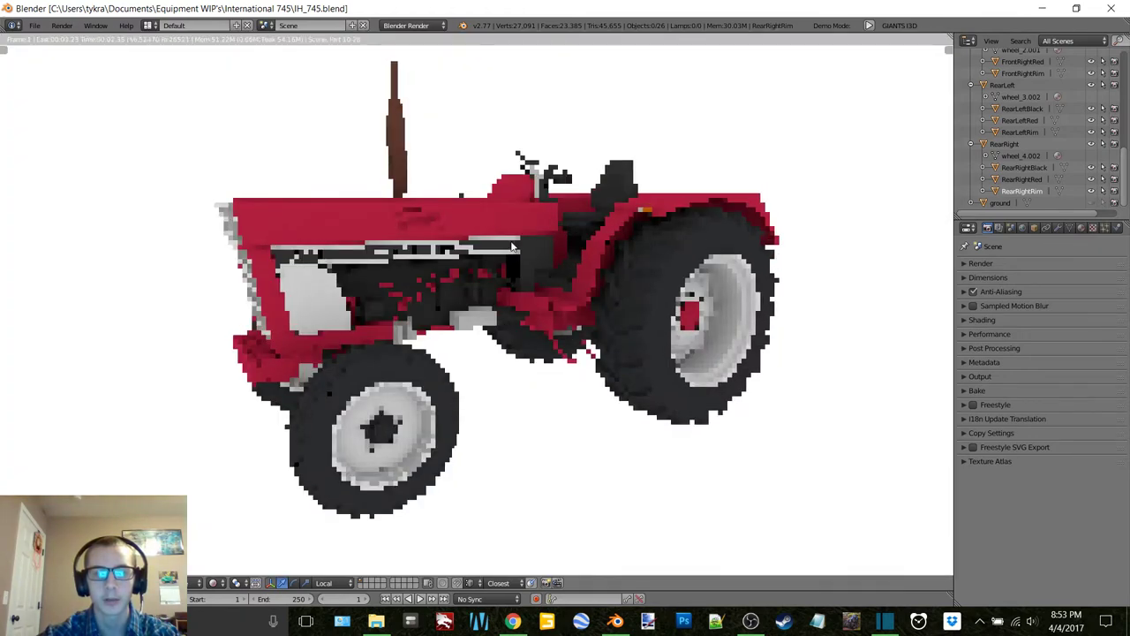
{"action": "key", "text": "z"}
{"action": "left_click", "coordinate": [543, 299]}
Examine the IH_745 tractor's rear and hitch area up close, then close the model.
{"action": "mouse_move", "coordinate": [509, 255]}
{"action": "middle_mouse_down"}
{"action": "mouse_move", "coordinate": [416, 268]}
{"action": "mouse_move", "coordinate": [374, 252]}
{"action": "mouse_move", "coordinate": [400, 247]}
{"action": "mouse_move", "coordinate": [424, 276]}
{"action": "mouse_move", "coordinate": [504, 295]}
{"action": "mouse_move", "coordinate": [527, 273]}
{"action": "mouse_move", "coordinate": [646, 233]}
{"action": "mouse_move", "coordinate": [618, 225]}
{"action": "middle_mouse_up"}
{"action": "scroll", "coordinate": [402, 257], "scroll_direction": "up", "scroll_amount": 5}
{"action": "scroll", "coordinate": [509, 392], "scroll_direction": "up", "scroll_amount": 4}
{"action": "middle_click_drag", "start_coordinate": [509, 392], "coordinate": [511, 378]}
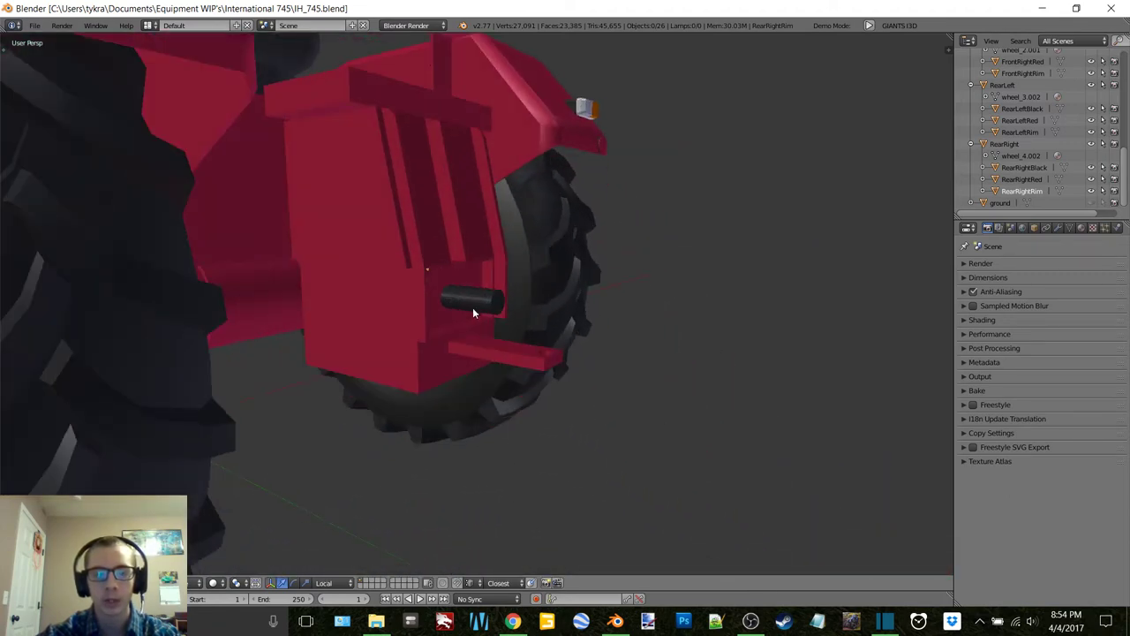
{"action": "middle_click_drag", "start_coordinate": [439, 314], "coordinate": [645, 244]}
{"action": "scroll", "coordinate": [554, 309], "scroll_direction": "down", "scroll_amount": 3}
{"action": "scroll", "coordinate": [576, 297], "scroll_direction": "down", "scroll_amount": 2}
{"action": "scroll", "coordinate": [576, 296], "scroll_direction": "down", "scroll_amount": 2}
{"action": "left_click", "coordinate": [1111, 8]}
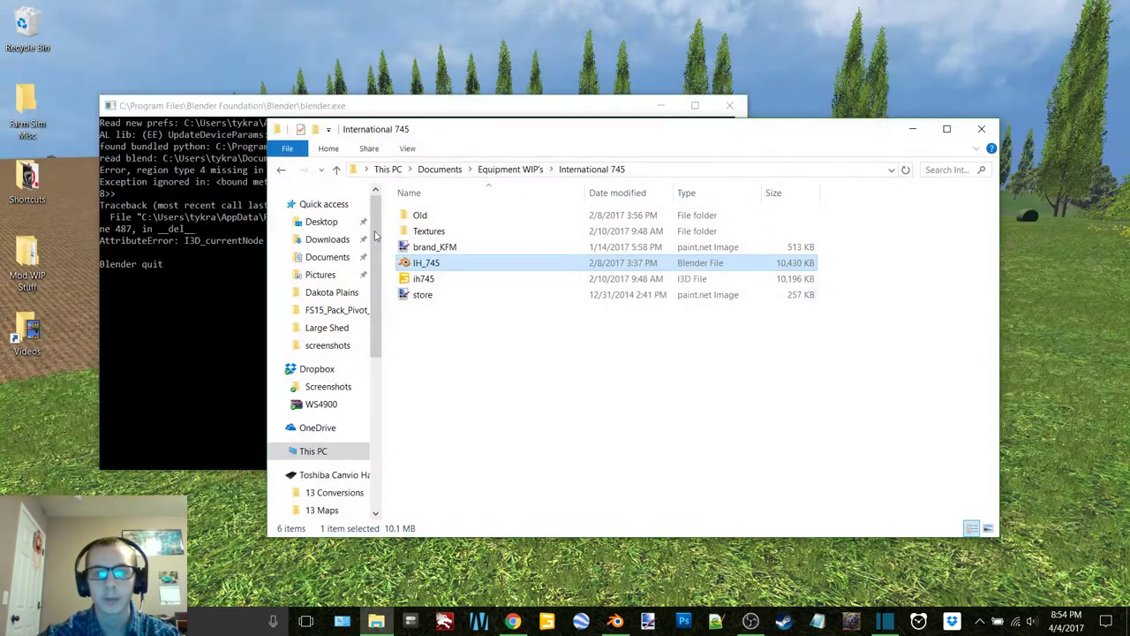
Go back to Equipment WIP's and open the tv6070 Blender file from the New Holland tv6070 folder.
{"action": "left_click", "coordinate": [281, 170]}
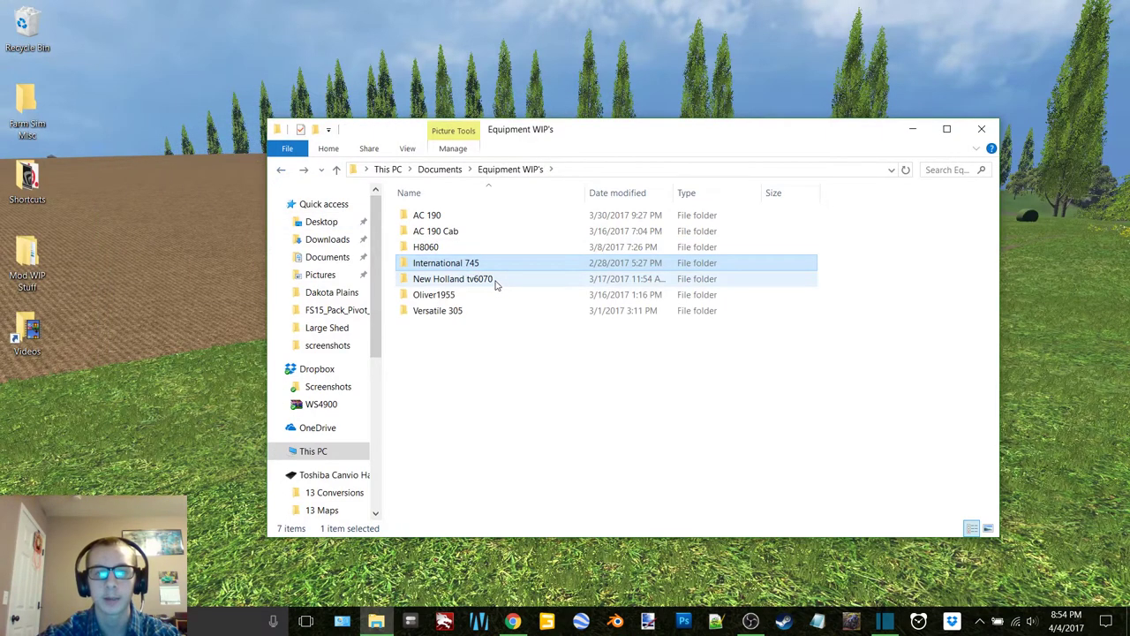
{"action": "double_click", "coordinate": [496, 281]}
{"action": "left_click", "coordinate": [446, 253]}
{"action": "double_click", "coordinate": [446, 252]}
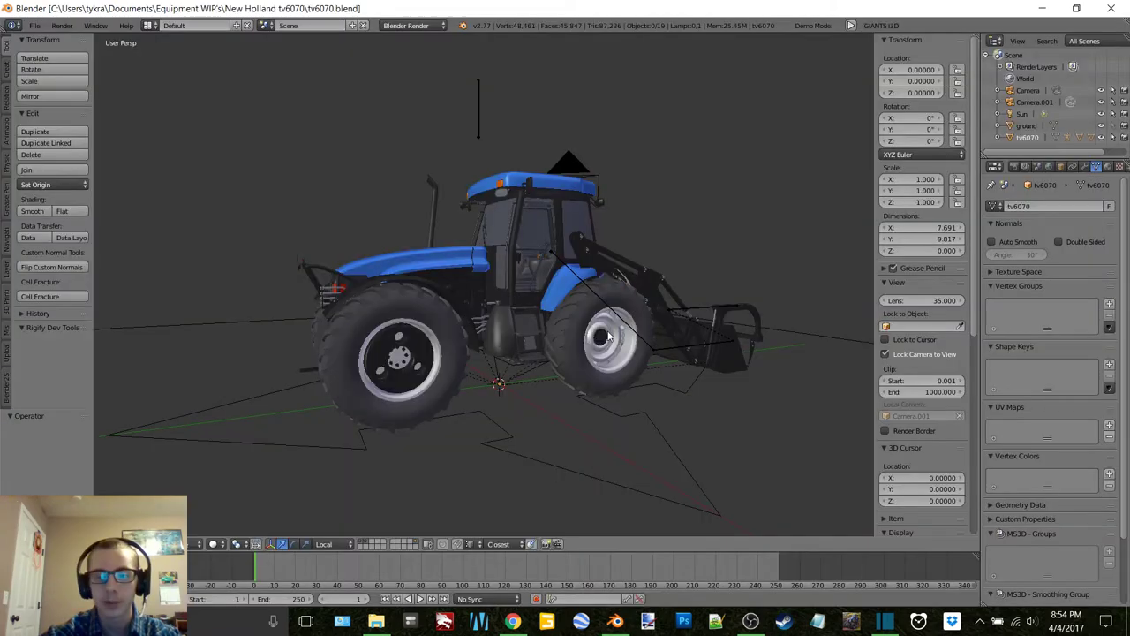
Hide the viewport's properties sidebar and check the tv6070 tractor in textured and solid shading.
{"action": "middle_click_drag", "start_coordinate": [607, 331], "coordinate": [521, 336]}
{"action": "key", "text": "n"}
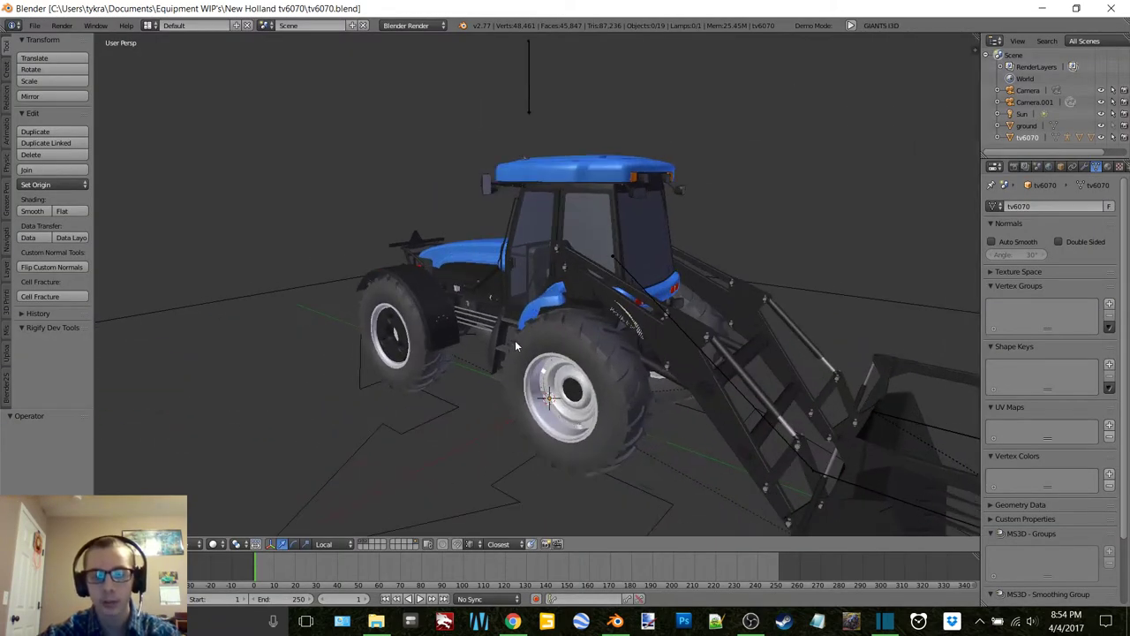
{"action": "key", "text": "z"}
{"action": "left_click", "coordinate": [531, 247]}
{"action": "key", "text": "z"}
{"action": "left_click", "coordinate": [531, 377]}
Examine the New Holland tv6070 tractor and its loader up close and from several sides.
{"action": "mouse_move", "coordinate": [530, 377]}
{"action": "middle_mouse_down"}
{"action": "mouse_move", "coordinate": [570, 310]}
{"action": "mouse_move", "coordinate": [273, 303]}
{"action": "mouse_move", "coordinate": [281, 288]}
{"action": "mouse_move", "coordinate": [351, 277]}
{"action": "mouse_move", "coordinate": [557, 300]}
{"action": "mouse_move", "coordinate": [559, 260]}
{"action": "mouse_move", "coordinate": [578, 242]}
{"action": "mouse_move", "coordinate": [589, 249]}
{"action": "mouse_move", "coordinate": [585, 300]}
{"action": "mouse_move", "coordinate": [636, 309]}
{"action": "mouse_move", "coordinate": [758, 375]}
{"action": "mouse_move", "coordinate": [436, 361]}
{"action": "middle_mouse_up"}
{"action": "scroll", "coordinate": [437, 361], "scroll_direction": "up", "scroll_amount": 6}
{"action": "middle_click_drag", "start_coordinate": [538, 283], "coordinate": [491, 392]}
{"action": "scroll", "coordinate": [528, 263], "scroll_direction": "down", "scroll_amount": 5}
{"action": "middle_click_drag", "start_coordinate": [552, 340], "coordinate": [835, 330]}
{"action": "scroll", "coordinate": [833, 333], "scroll_direction": "down", "scroll_amount": 1}
{"action": "scroll", "coordinate": [534, 323], "scroll_direction": "down", "scroll_amount": 4}
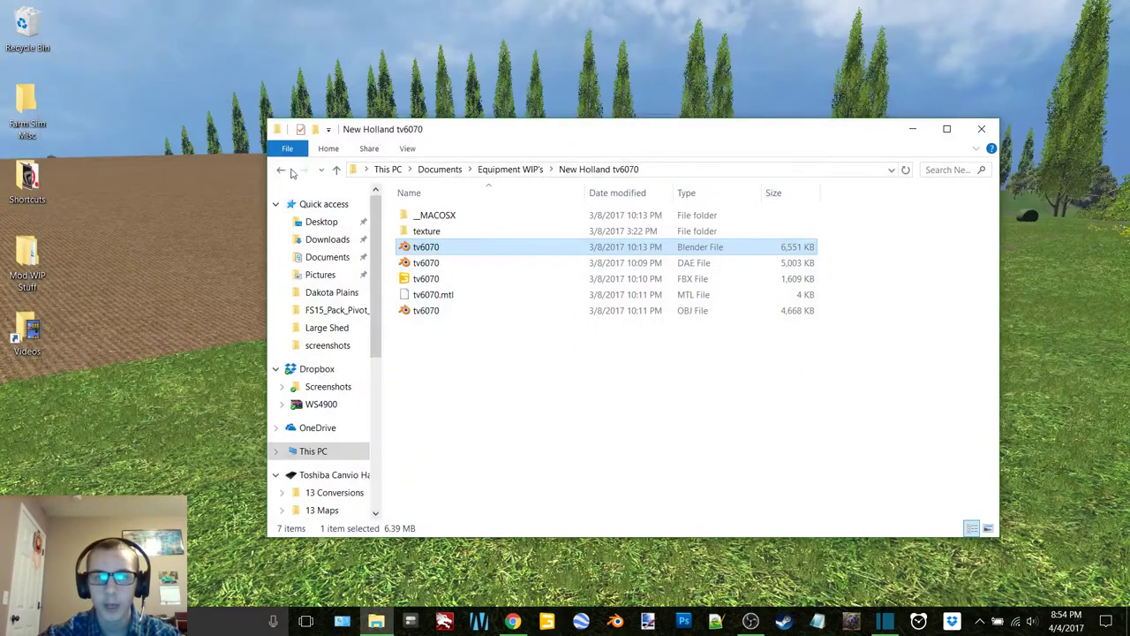
Open the Oliver1955 model from its Equipment WIP's folder in GIANTS Editor 6.0.5, dismiss the welcome window and maximize the editor.
{"action": "left_click", "coordinate": [283, 169]}
{"action": "double_click", "coordinate": [498, 296]}
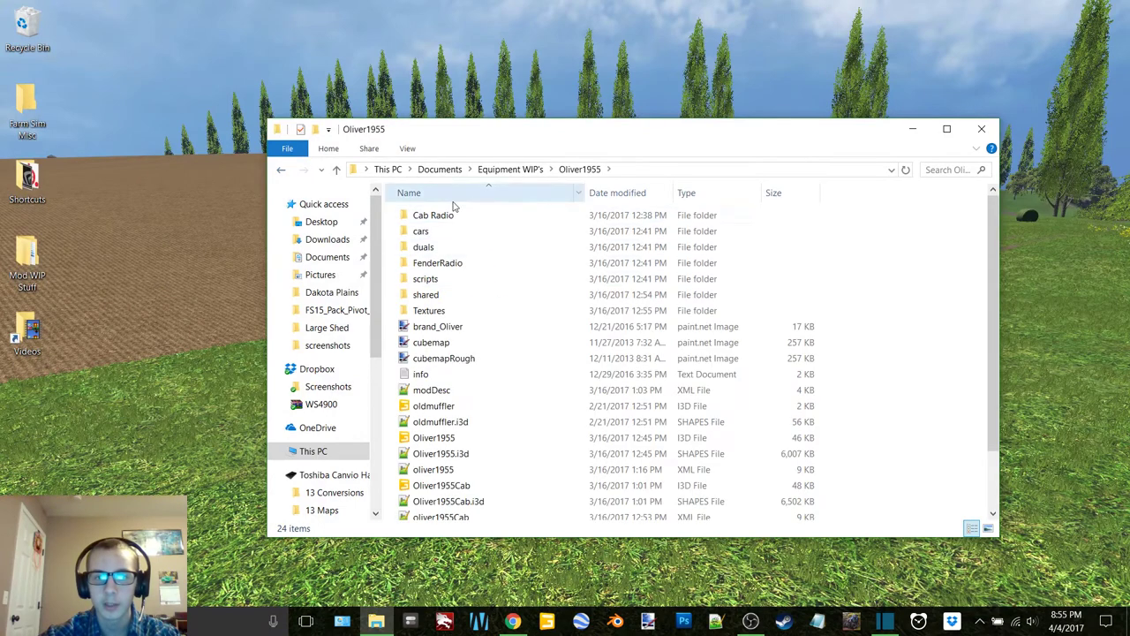
{"action": "scroll", "coordinate": [480, 419], "scroll_direction": "down", "scroll_amount": 2}
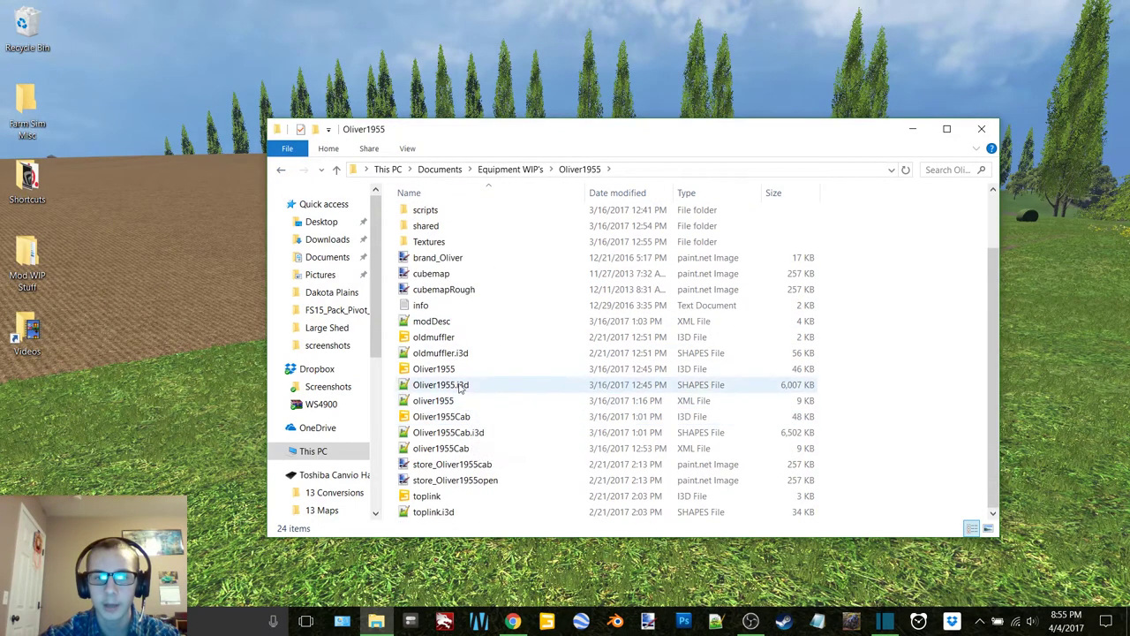
{"action": "double_click", "coordinate": [412, 418]}
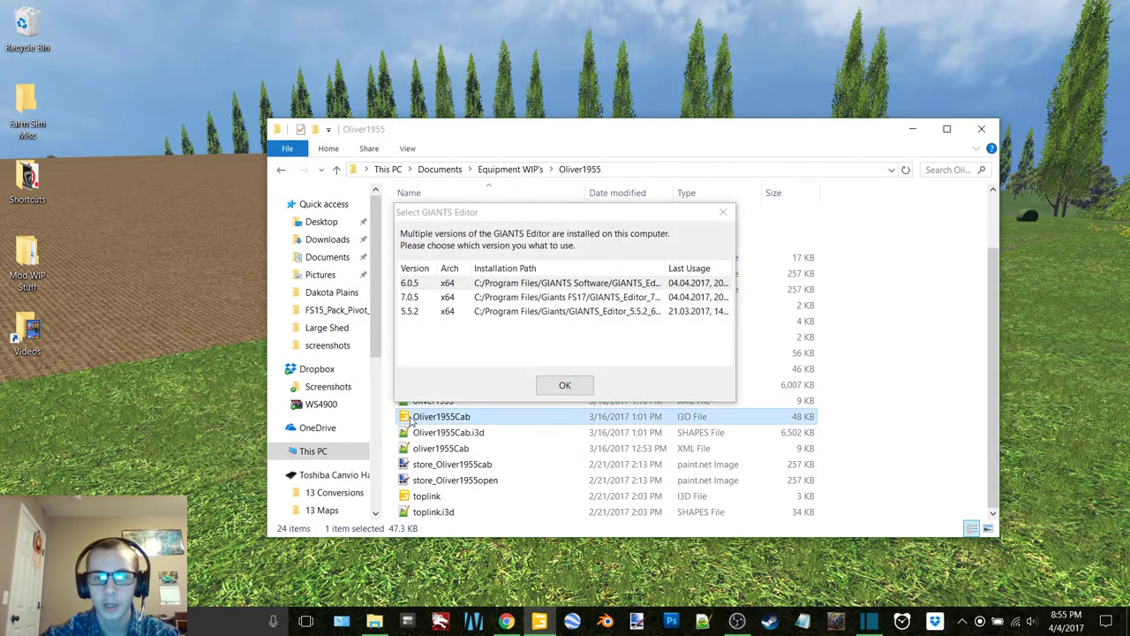
{"action": "double_click", "coordinate": [587, 283]}
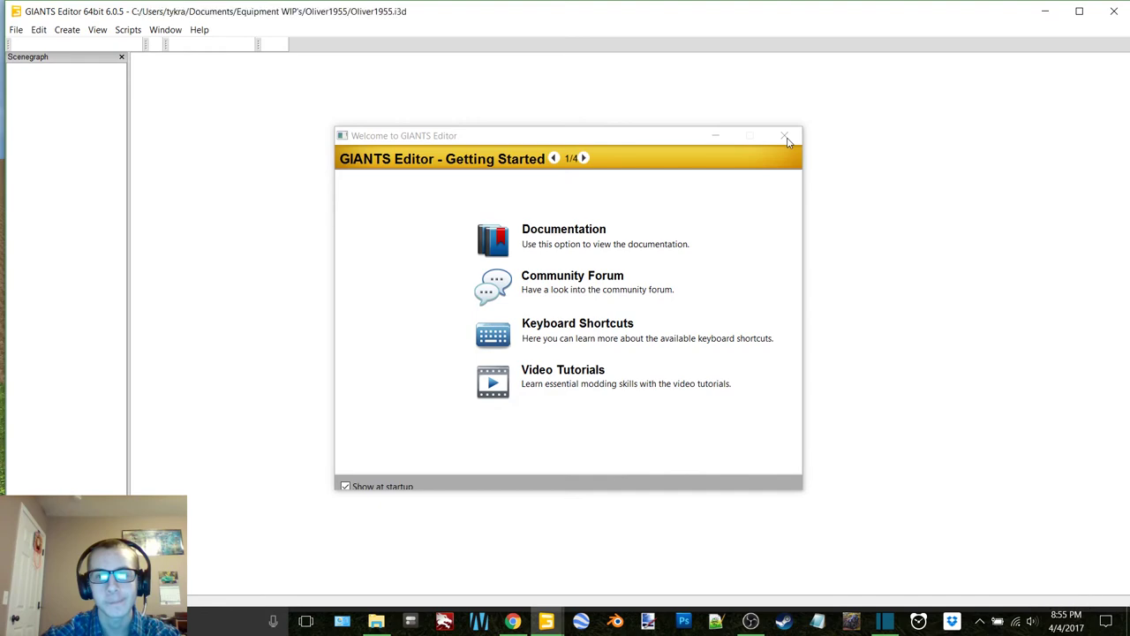
{"action": "left_click", "coordinate": [786, 136]}
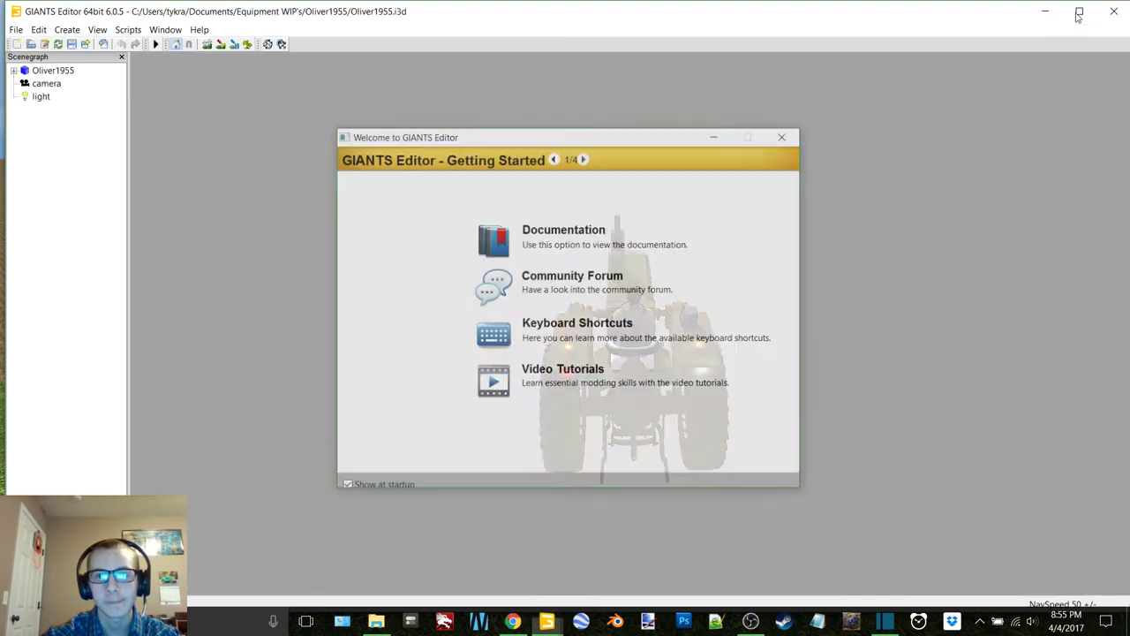
{"action": "left_click", "coordinate": [1079, 15]}
Examine the Oliver1955 tractor's dashboard and radio up close, and close the model without saving changes.
{"action": "scroll", "coordinate": [494, 323], "scroll_direction": "up", "scroll_amount": 10}
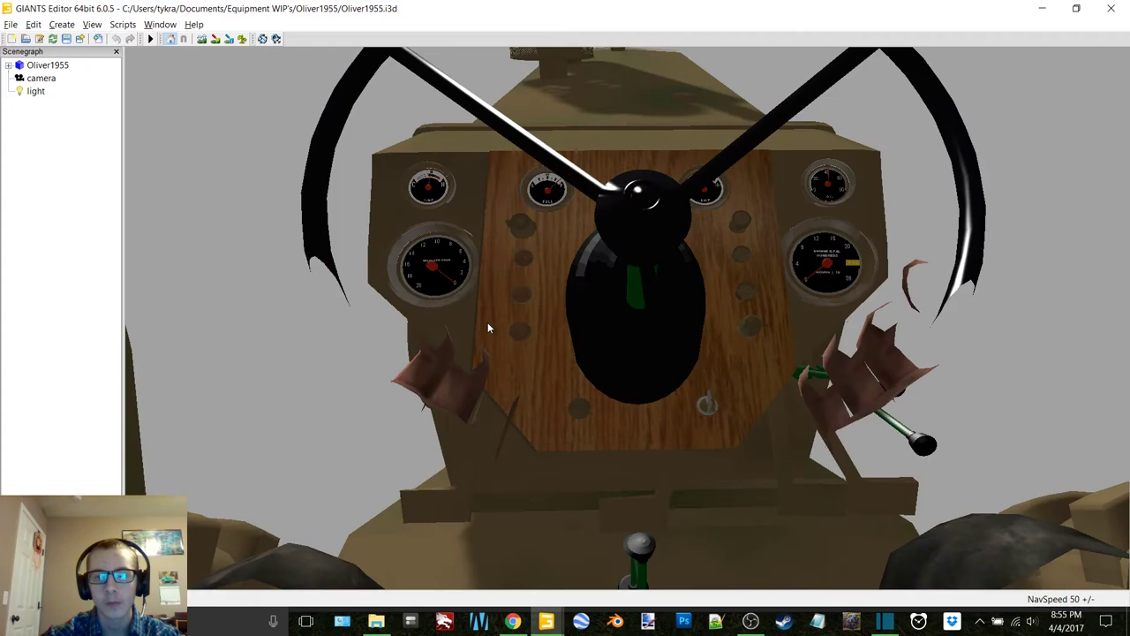
{"action": "left_click_drag", "start_coordinate": [488, 323], "coordinate": [617, 299], "text": "alt"}
{"action": "scroll", "coordinate": [656, 284], "scroll_direction": "down", "scroll_amount": 3}
{"action": "scroll", "coordinate": [644, 261], "scroll_direction": "up", "scroll_amount": 3}
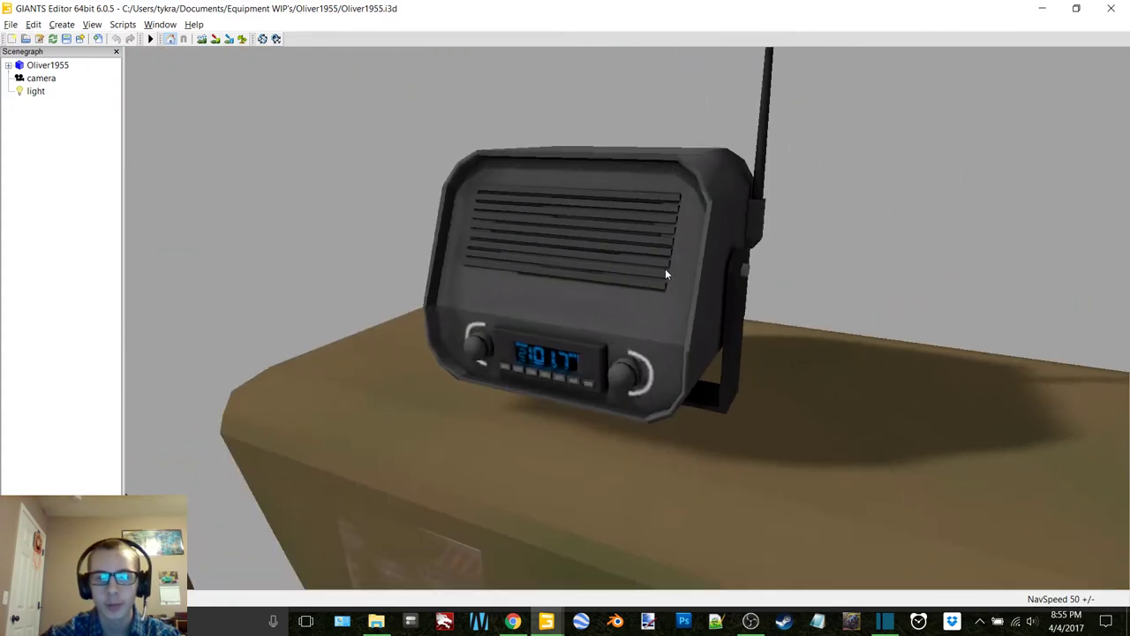
{"action": "scroll", "coordinate": [668, 268], "scroll_direction": "down", "scroll_amount": 10}
{"action": "scroll", "coordinate": [601, 283], "scroll_direction": "up", "scroll_amount": 3}
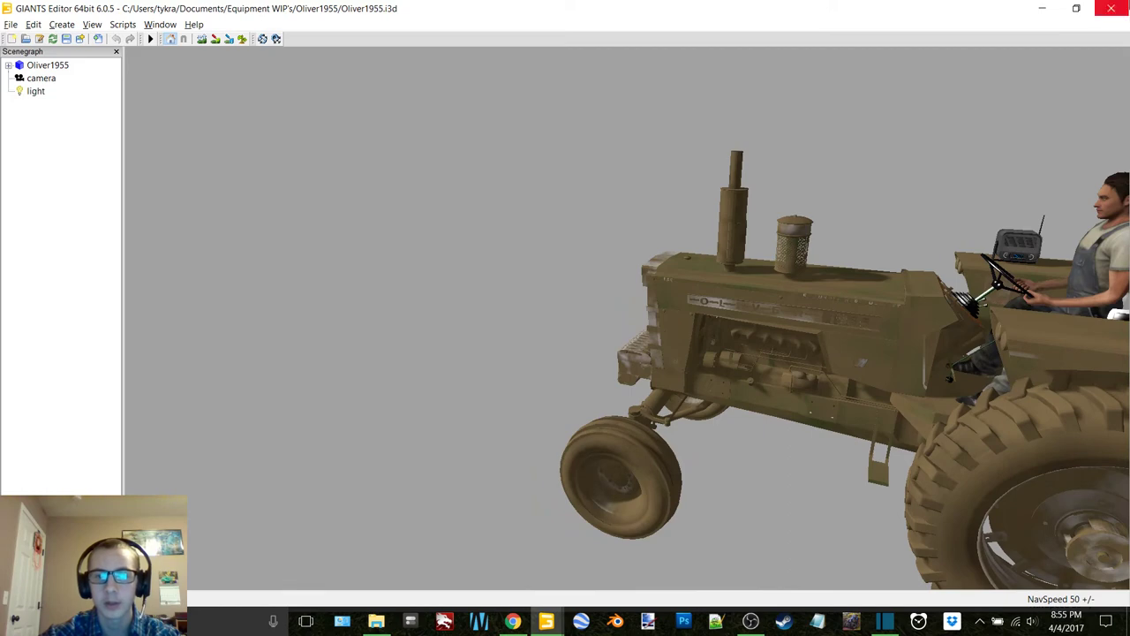
{"action": "key", "text": "alt+F4"}
{"action": "left_click", "coordinate": [670, 308]}
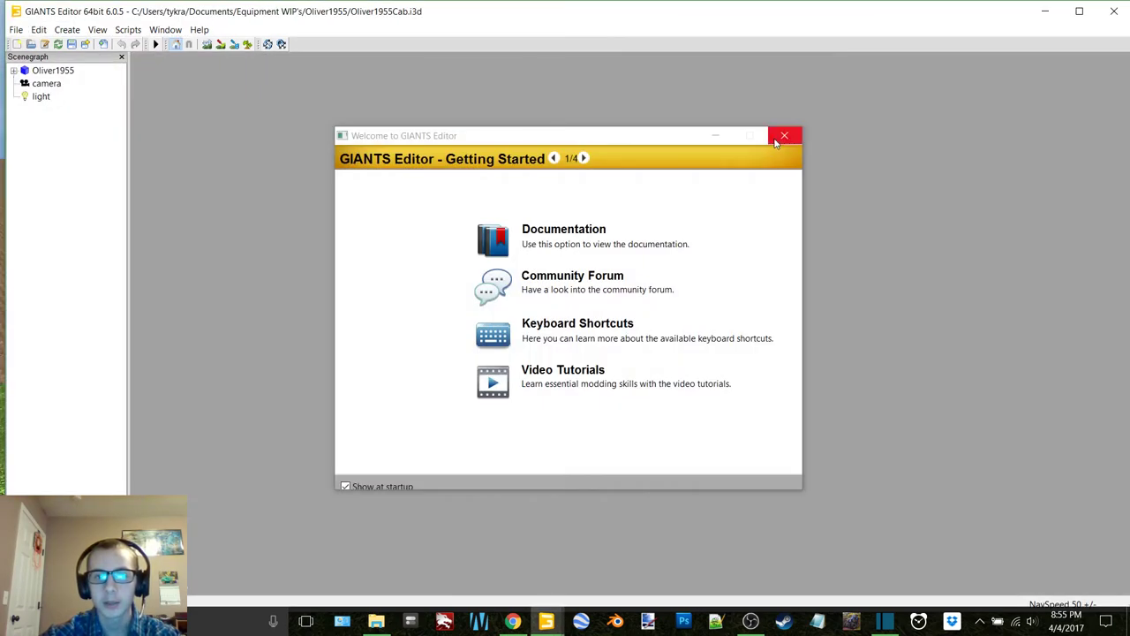
Dismiss the welcome window, examine the radio inside the Oliver1955Cab model, and close it without saving changes.
{"action": "left_click", "coordinate": [783, 137]}
{"action": "left_click", "coordinate": [97, 30]}
{"action": "mouse_move", "coordinate": [142, 45]}
{"action": "left_click", "coordinate": [278, 65]}
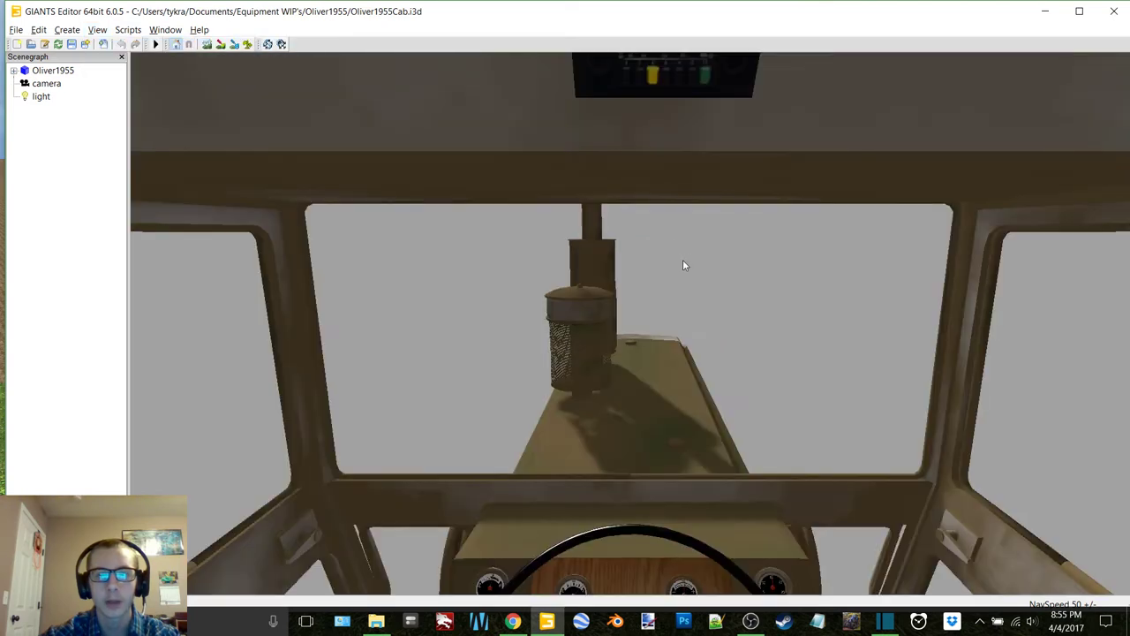
{"action": "left_click_drag", "start_coordinate": [683, 261], "coordinate": [689, 200], "text": "alt"}
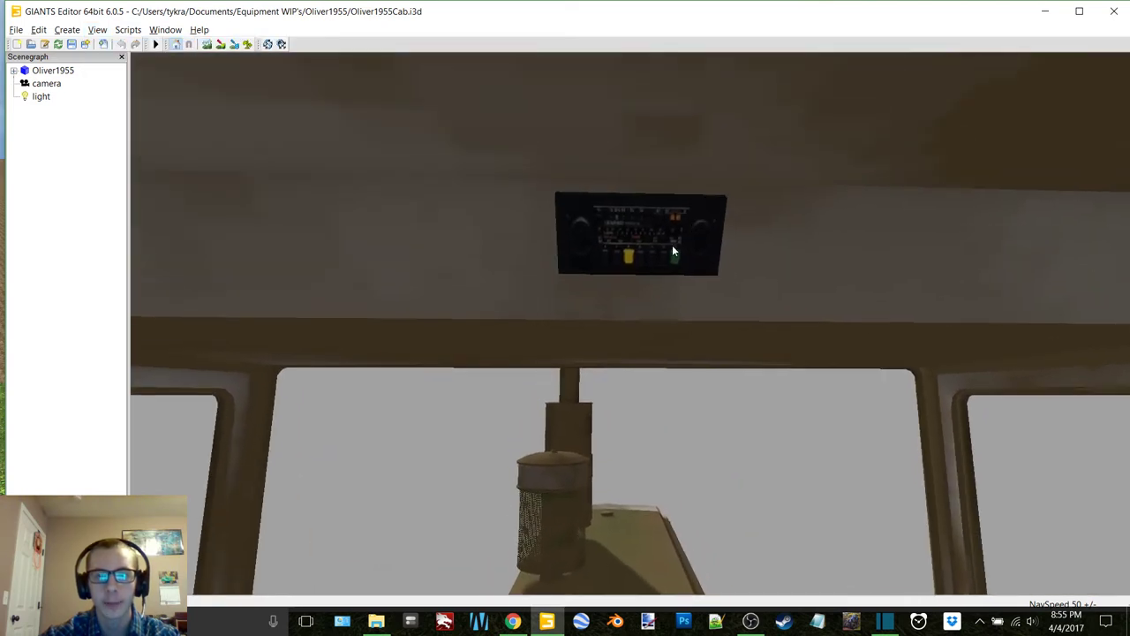
{"action": "left_click", "coordinate": [1078, 12]}
{"action": "left_click", "coordinate": [1111, 8]}
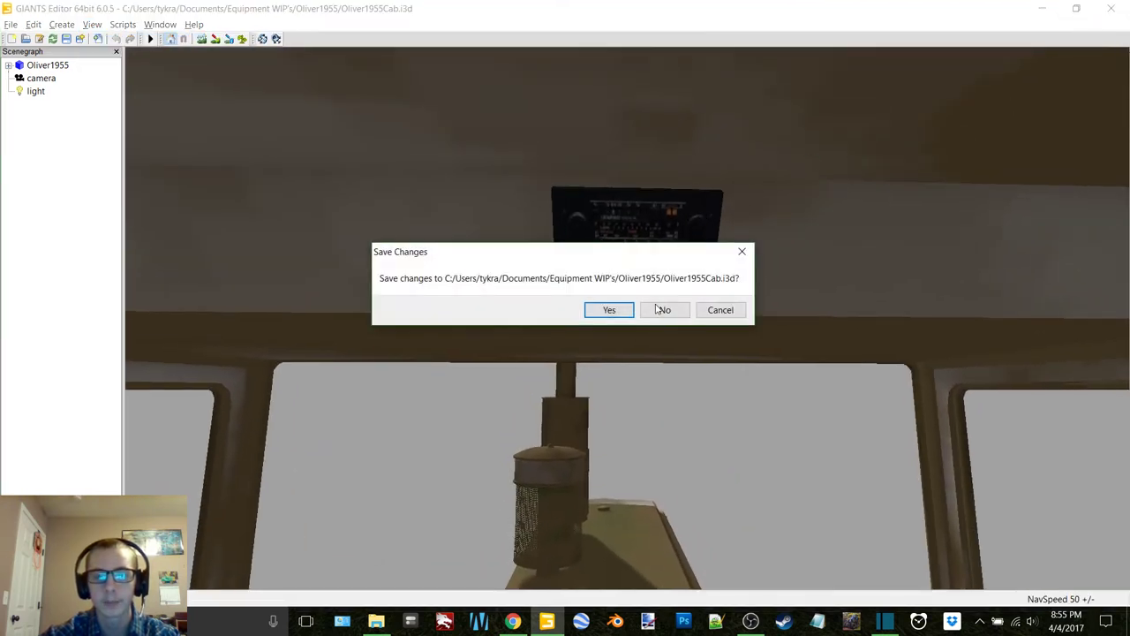
{"action": "left_click", "coordinate": [609, 309]}
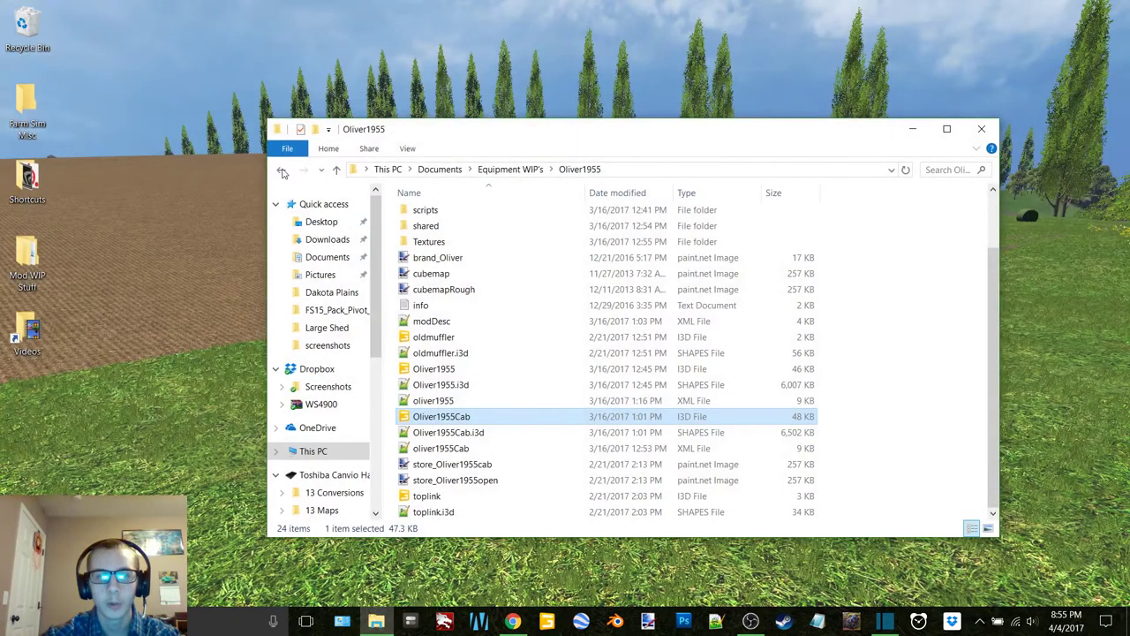
Open versatile305 from the Versatile 305 folder in Equipment WIP's with GIANTS Editor 6.0.5, maximize the editor and dismiss the welcome window.
{"action": "left_click", "coordinate": [282, 170]}
{"action": "double_click", "coordinate": [462, 309]}
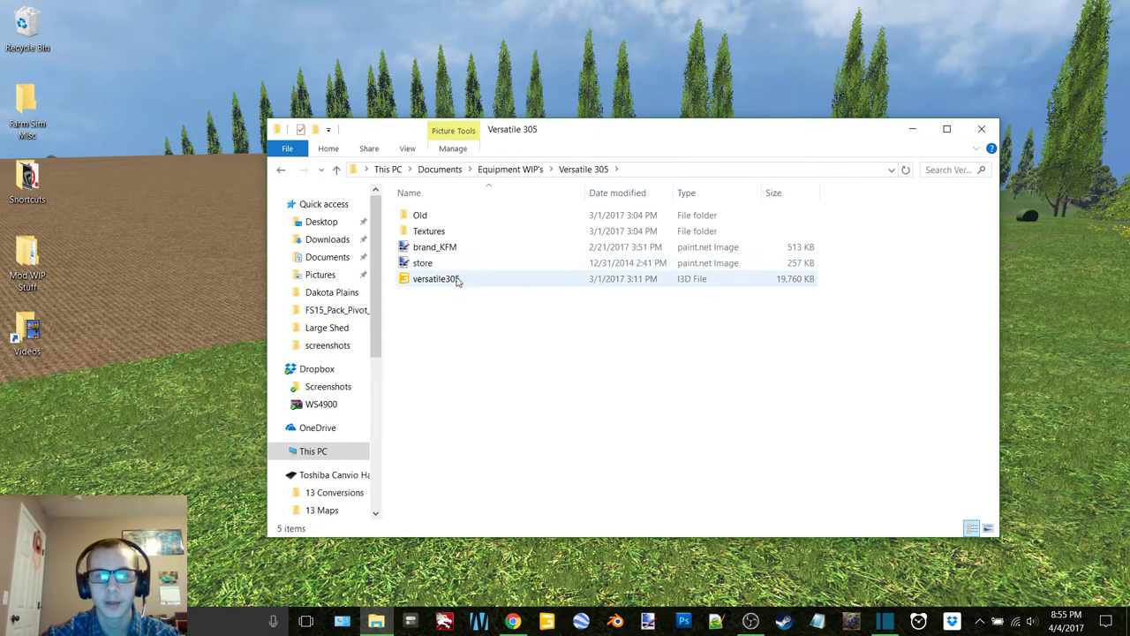
{"action": "double_click", "coordinate": [459, 279]}
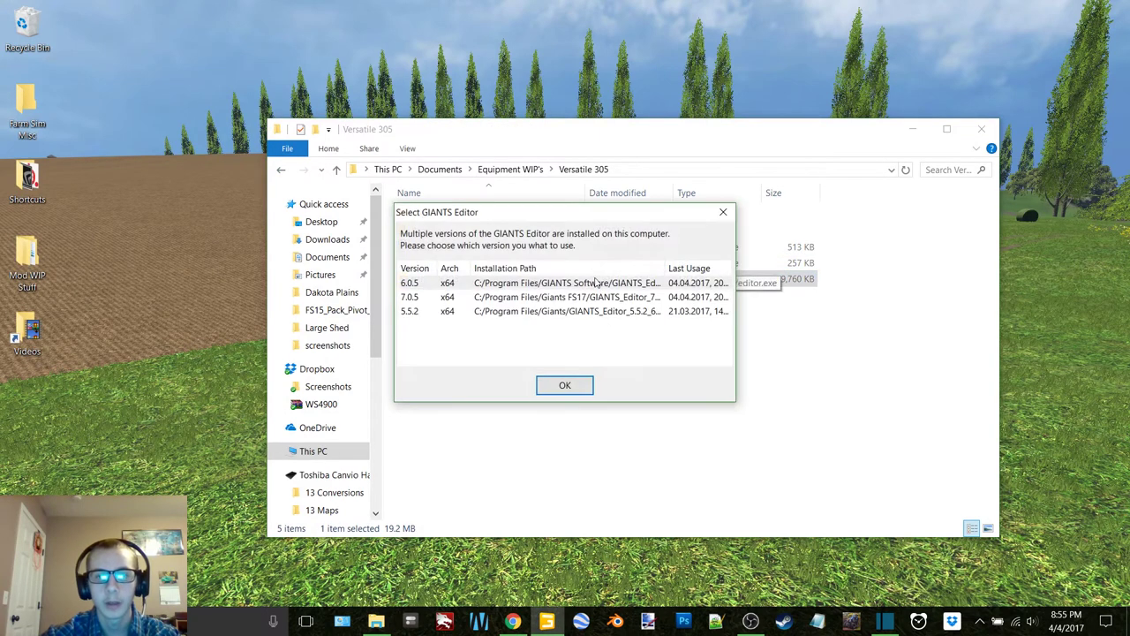
{"action": "double_click", "coordinate": [595, 282]}
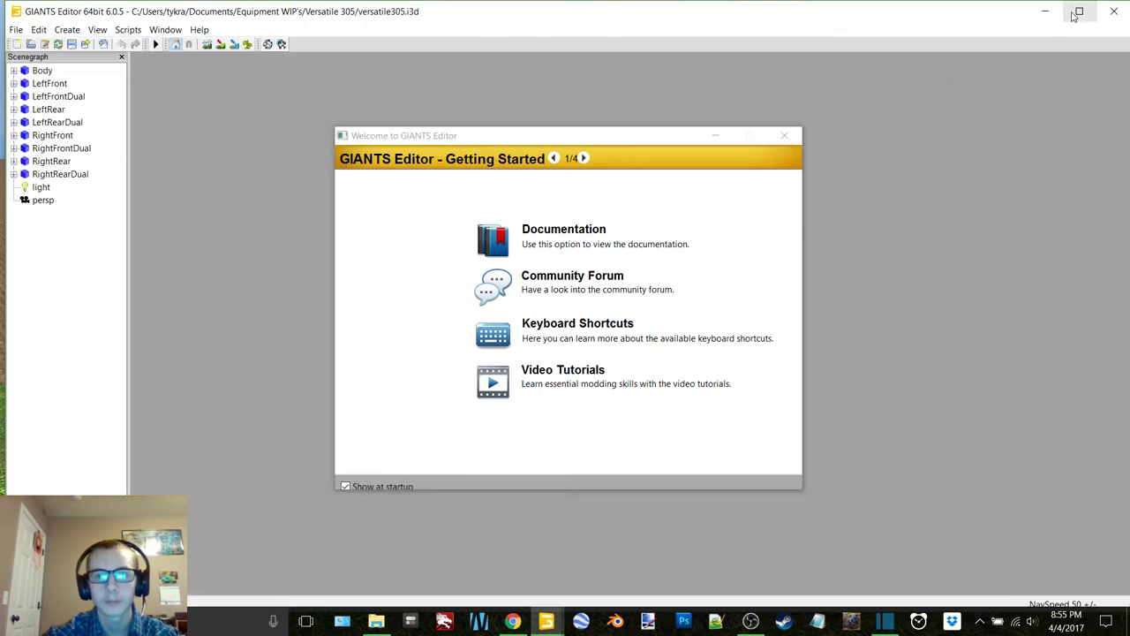
{"action": "left_click", "coordinate": [1075, 16]}
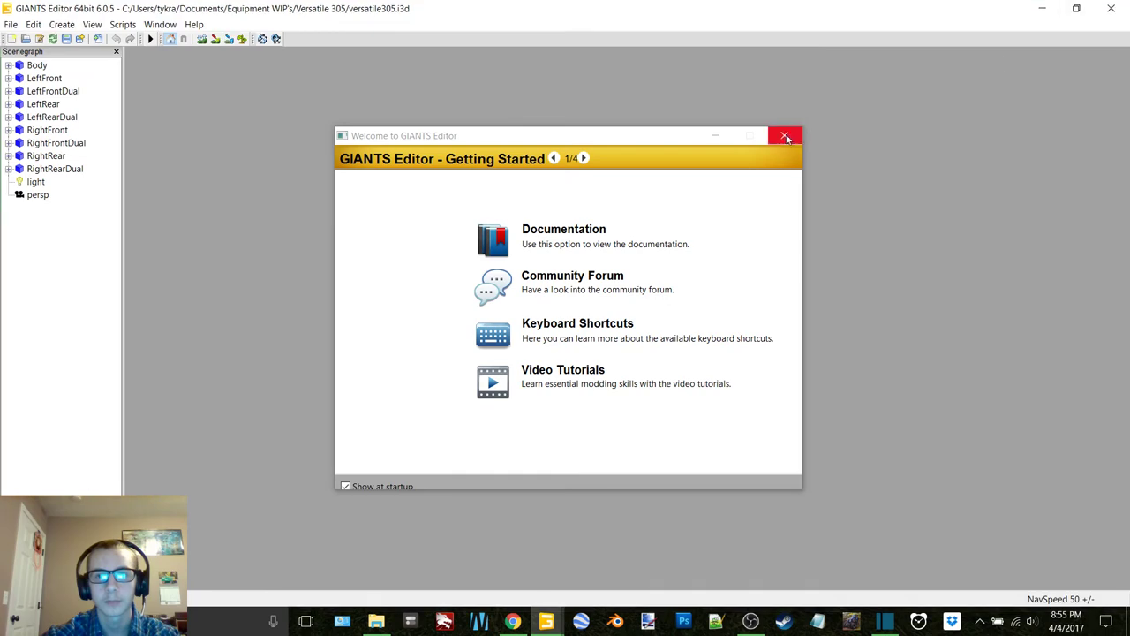
{"action": "left_click", "coordinate": [784, 135]}
Examine the Versatile 305 tractor up close and from the side, and close the model without saving changes.
{"action": "middle_click_drag", "start_coordinate": [633, 257], "coordinate": [642, 204], "text": "alt"}
{"action": "scroll", "coordinate": [611, 253], "scroll_direction": "up", "scroll_amount": 5}
{"action": "middle_click_drag", "start_coordinate": [629, 251], "coordinate": [601, 260], "text": "alt"}
{"action": "mouse_move", "coordinate": [601, 261]}
{"action": "left_mouse_down", "text": "alt"}
{"action": "mouse_move", "coordinate": [611, 264]}
{"action": "mouse_move", "coordinate": [599, 262]}
{"action": "left_mouse_up", "text": "alt"}
{"action": "scroll", "coordinate": [605, 260], "scroll_direction": "up", "scroll_amount": 5}
{"action": "middle_click_drag", "start_coordinate": [608, 260], "coordinate": [598, 276], "text": "alt"}
{"action": "left_click_drag", "start_coordinate": [598, 275], "coordinate": [591, 276], "text": "alt"}
{"action": "middle_click_drag", "start_coordinate": [591, 276], "coordinate": [671, 239], "text": "alt"}
{"action": "left_click", "coordinate": [1115, 8]}
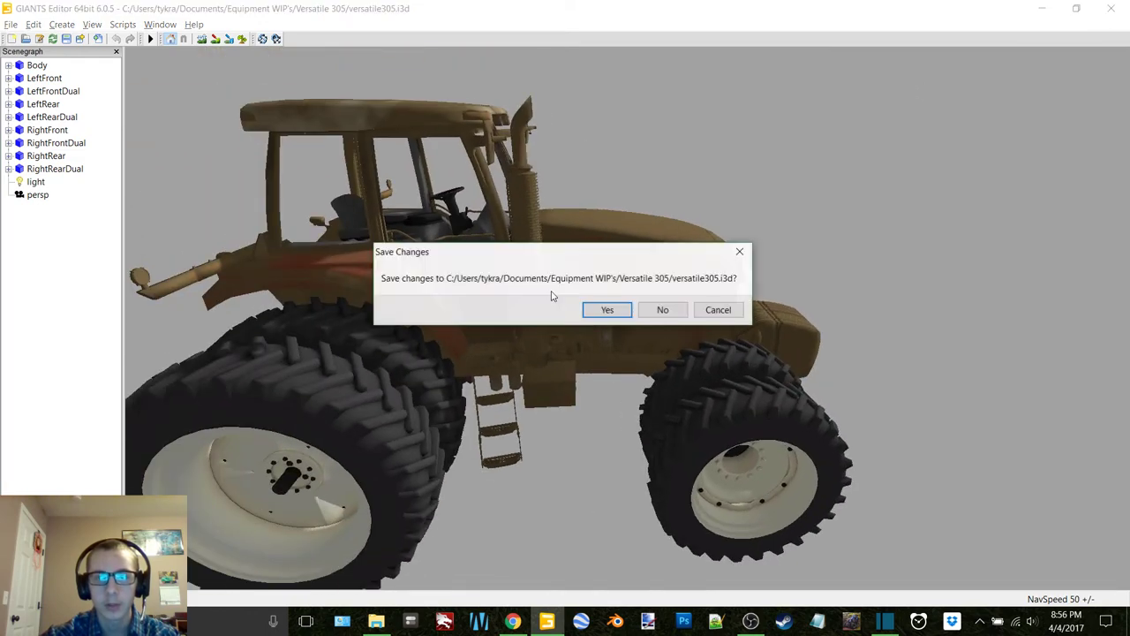
{"action": "left_click", "coordinate": [658, 309]}
Go to the Implement WIP's folder and open the BDBaleFork Blender file from BlueDiamondBalefork.
{"action": "left_click", "coordinate": [277, 171]}
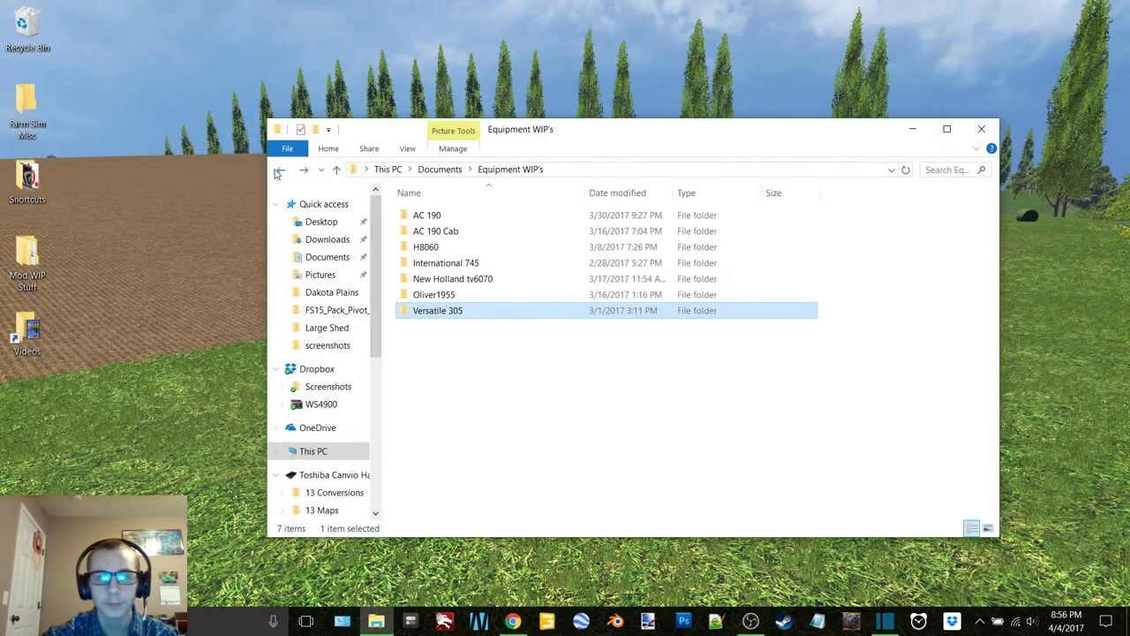
{"action": "left_click", "coordinate": [279, 171]}
{"action": "double_click", "coordinate": [441, 295]}
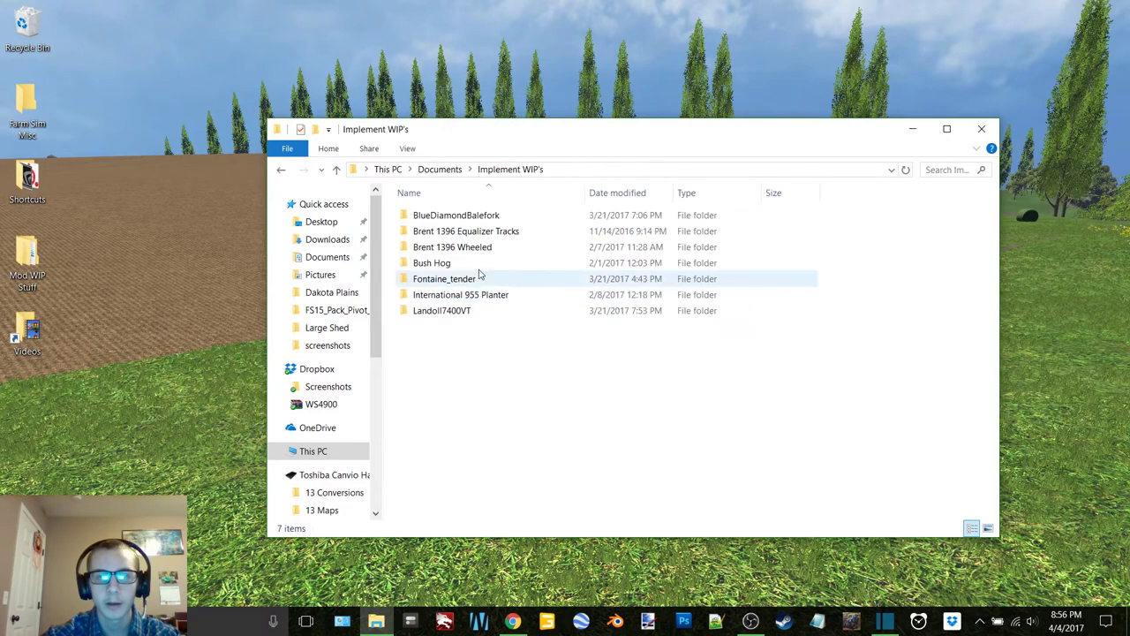
{"action": "double_click", "coordinate": [493, 218]}
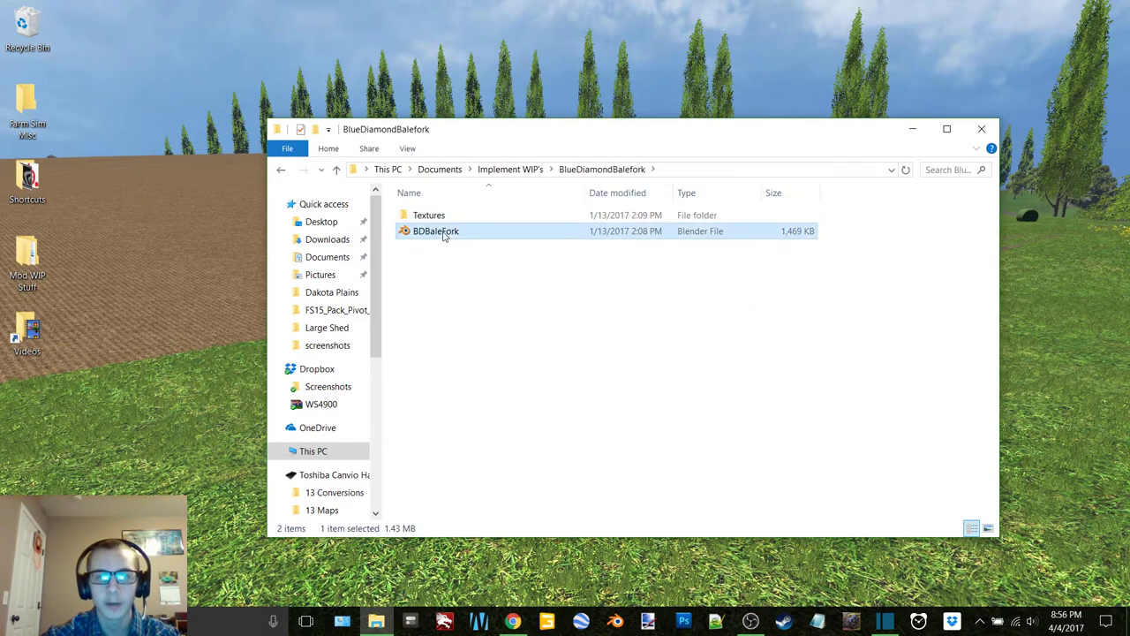
{"action": "double_click", "coordinate": [446, 231]}
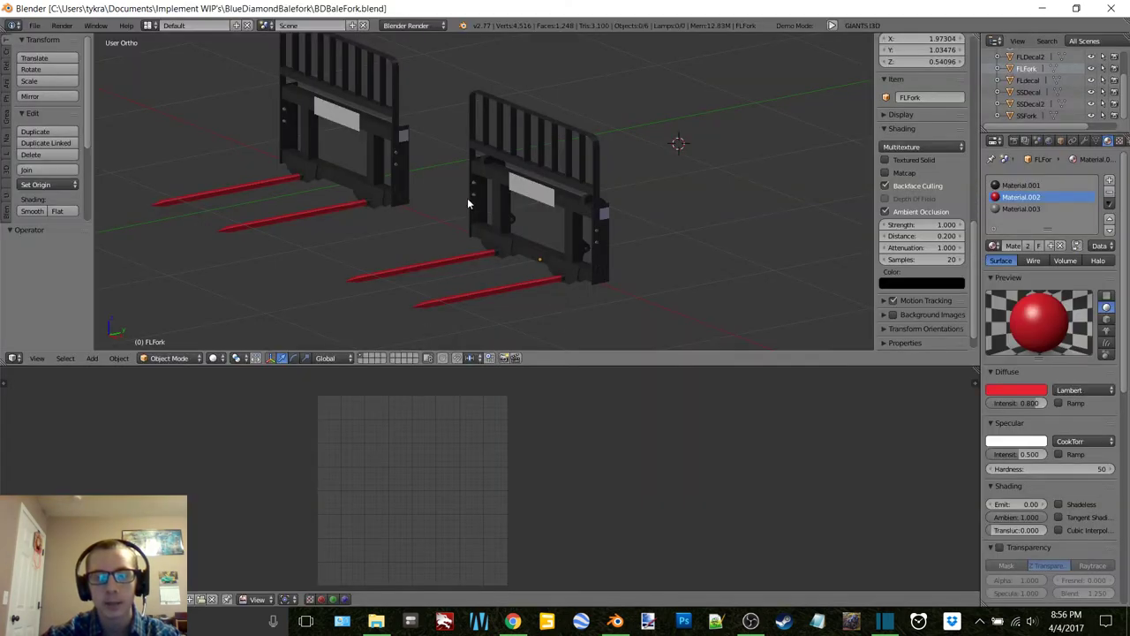
Examine the two bale forks in wireframe and solid shading, and close Blender.
{"action": "mouse_move", "coordinate": [468, 204]}
{"action": "middle_mouse_down"}
{"action": "mouse_move", "coordinate": [504, 220]}
{"action": "mouse_move", "coordinate": [522, 204]}
{"action": "mouse_move", "coordinate": [437, 220]}
{"action": "mouse_move", "coordinate": [571, 202]}
{"action": "mouse_move", "coordinate": [543, 227]}
{"action": "mouse_move", "coordinate": [575, 220]}
{"action": "mouse_move", "coordinate": [391, 220]}
{"action": "middle_mouse_up"}
{"action": "key", "text": "z"}
{"action": "left_click", "coordinate": [530, 160]}
{"action": "key", "text": "z"}
{"action": "left_click", "coordinate": [529, 226]}
{"action": "left_click", "coordinate": [1110, 7]}
Go back to Implement WIP's and open the 1396 Blender file from the Brent 1396 Equalizer Tracks folder.
{"action": "left_click", "coordinate": [281, 169]}
{"action": "double_click", "coordinate": [535, 235]}
{"action": "double_click", "coordinate": [433, 231]}
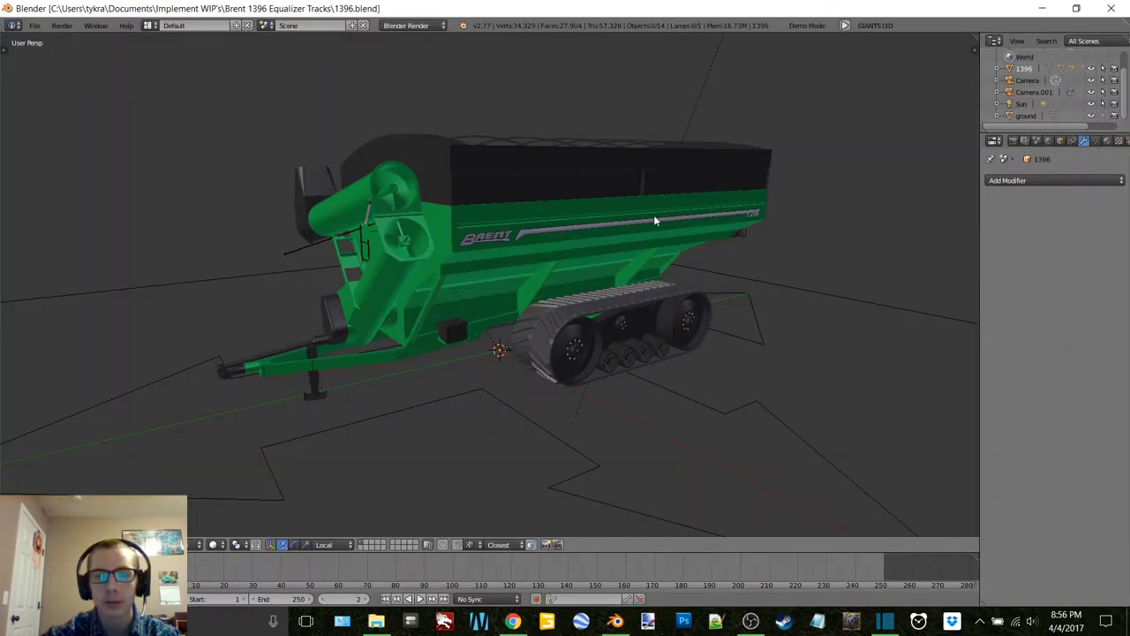
Examine the tracked Brent 1396 grain cart from several angles and close Blender.
{"action": "middle_click_drag", "start_coordinate": [654, 220], "coordinate": [570, 298]}
{"action": "middle_click_drag", "start_coordinate": [491, 217], "coordinate": [644, 290]}
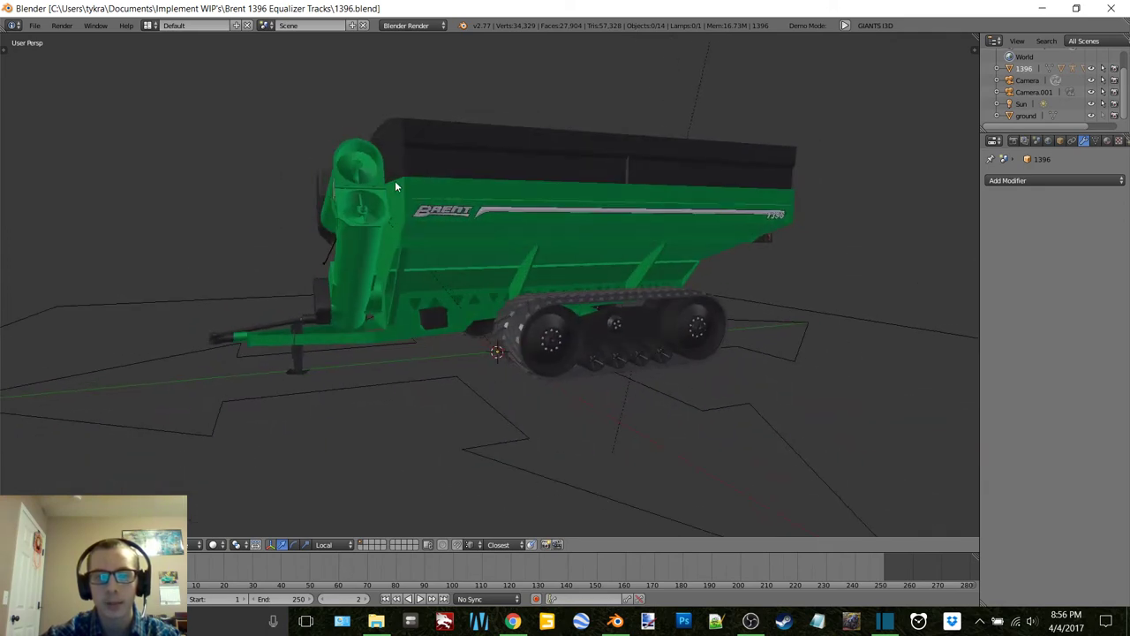
{"action": "middle_click_drag", "start_coordinate": [535, 255], "coordinate": [583, 269]}
{"action": "scroll", "coordinate": [512, 300], "scroll_direction": "down", "scroll_amount": 3}
{"action": "left_click", "coordinate": [1111, 8]}
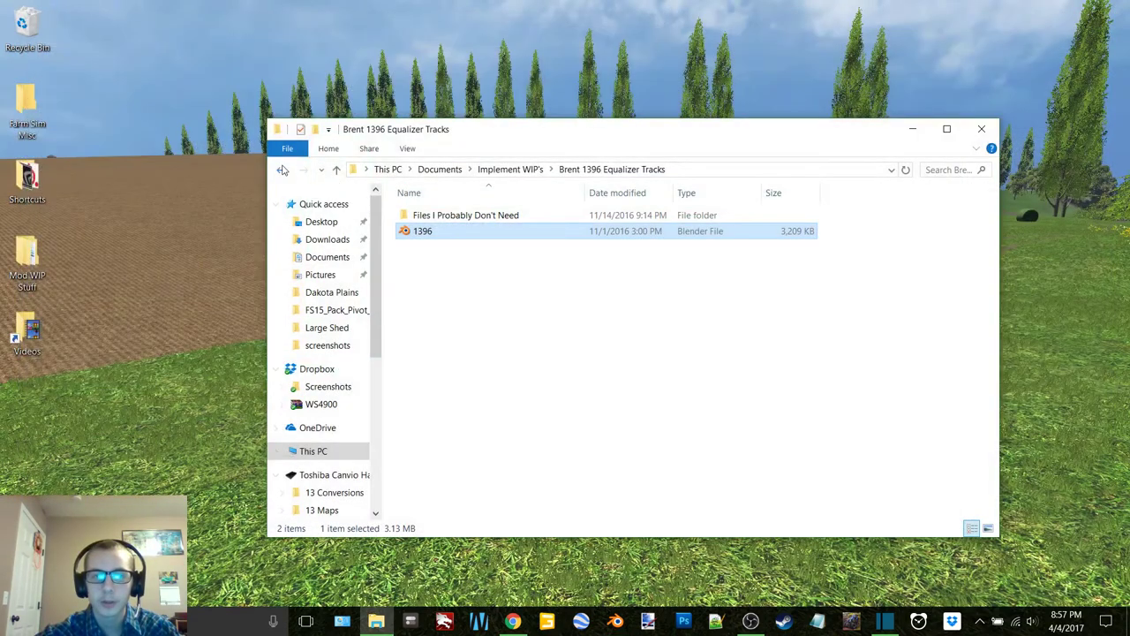
Return to Implement WIP's and open the 1396_m2 Blender file from the Brent 1396 Wheeled folder.
{"action": "key", "text": "alt+Up"}
{"action": "double_click", "coordinate": [457, 244]}
{"action": "double_click", "coordinate": [456, 234]}
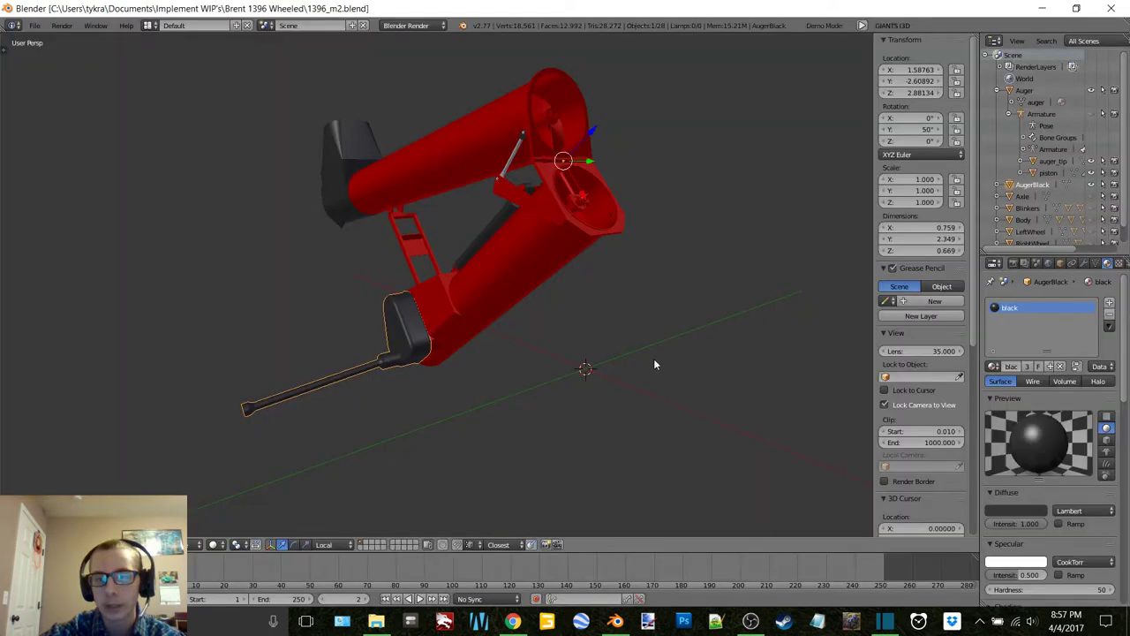
Toggle the visibility of the objects from Axle to ground, examine the wheeled Brent 1396 cart, and close Blender.
{"action": "scroll", "coordinate": [1073, 198], "scroll_direction": "down", "scroll_amount": 1}
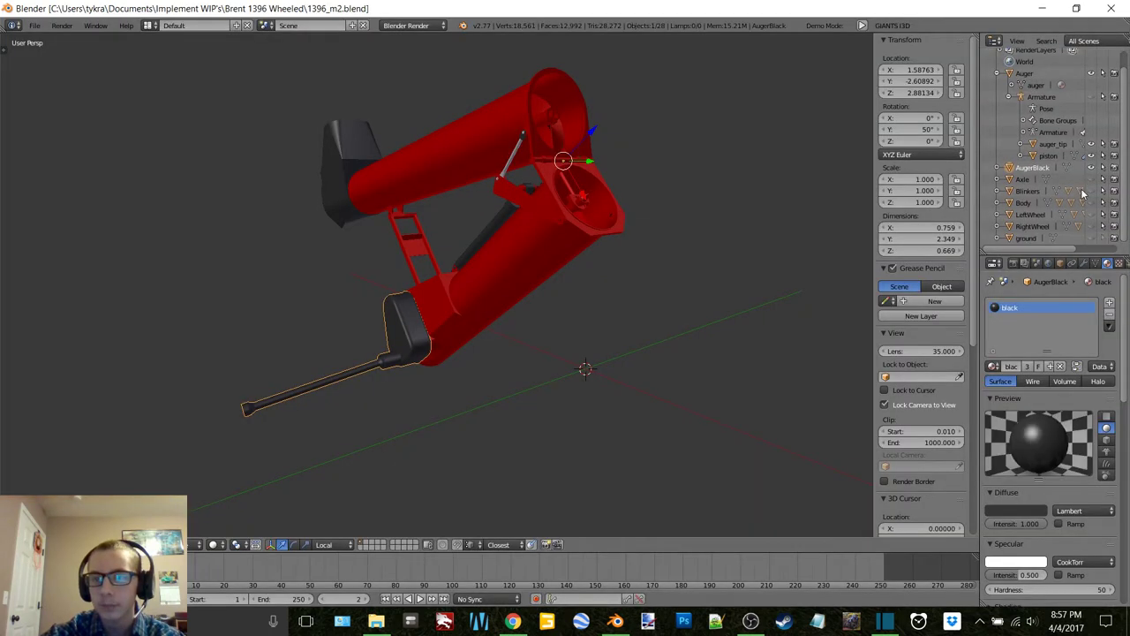
{"action": "left_click_drag", "start_coordinate": [1092, 179], "coordinate": [1091, 238]}
{"action": "middle_click_drag", "start_coordinate": [643, 262], "coordinate": [433, 314]}
{"action": "left_click", "coordinate": [1111, 8]}
{"action": "left_click", "coordinate": [582, 368]}
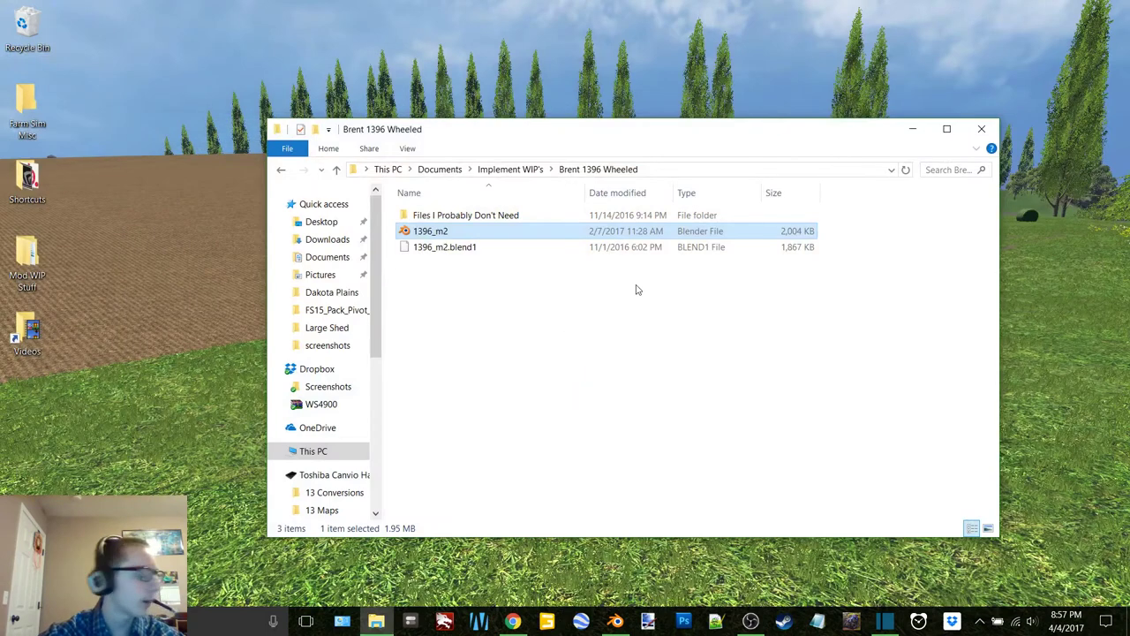
Go back to Implement WIP's and open the mower.obj Blender file from the Bush Hog folder.
{"action": "left_click", "coordinate": [280, 172]}
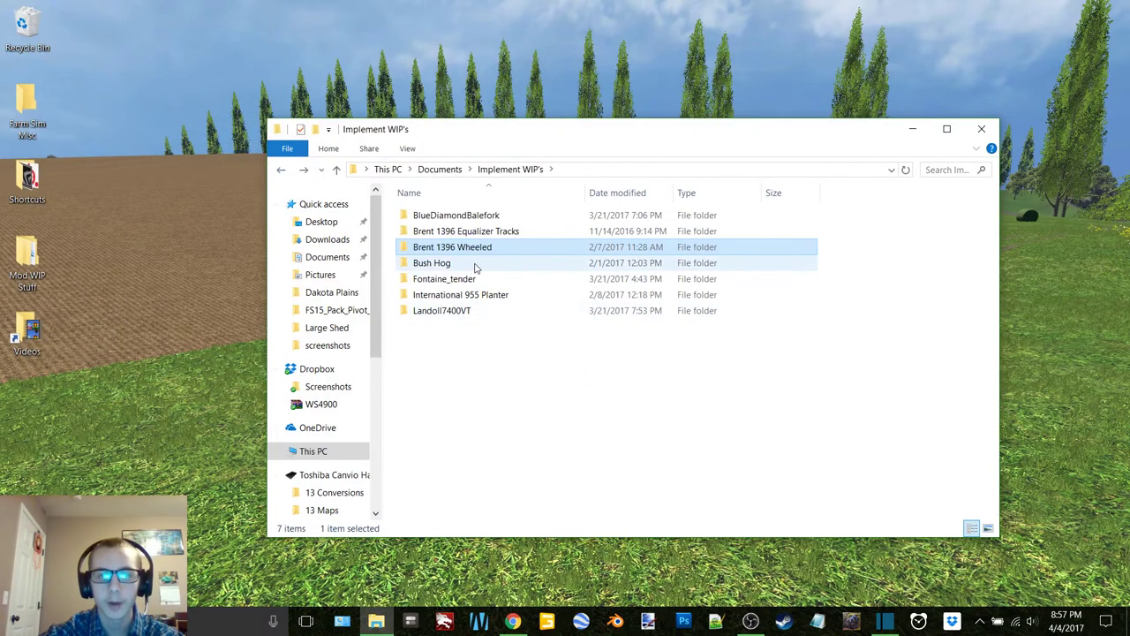
{"action": "double_click", "coordinate": [432, 262]}
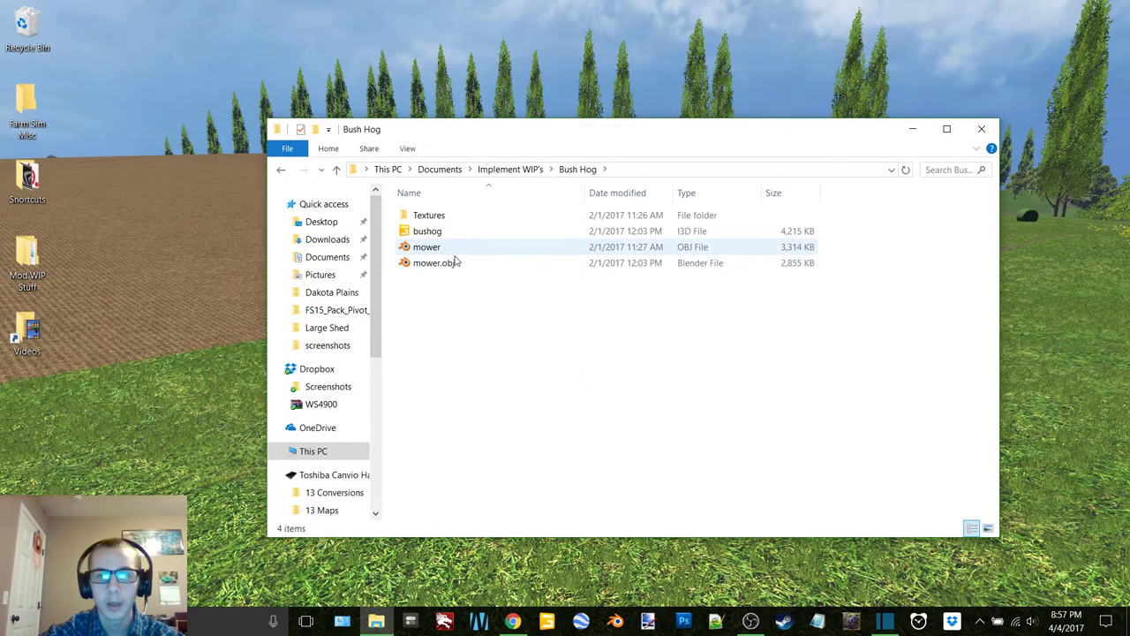
{"action": "double_click", "coordinate": [459, 264]}
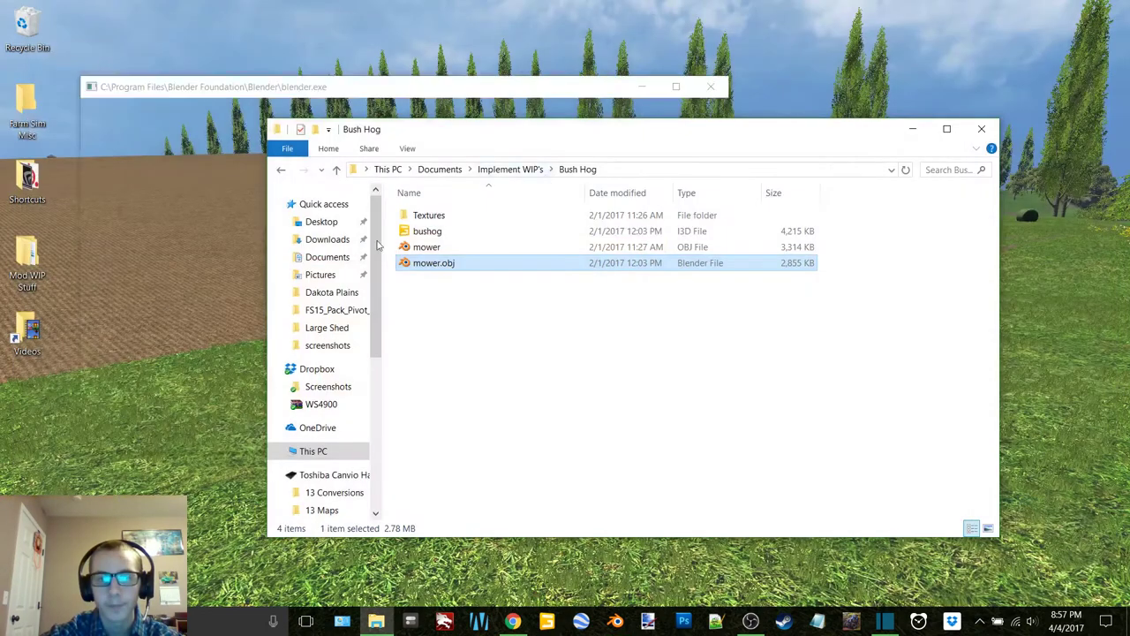
Open transport_platform from the Fontaine_tender folder in Implement WIP's with GIANTS Editor 6.0.5 and maximize the editor.
{"action": "left_click", "coordinate": [281, 171]}
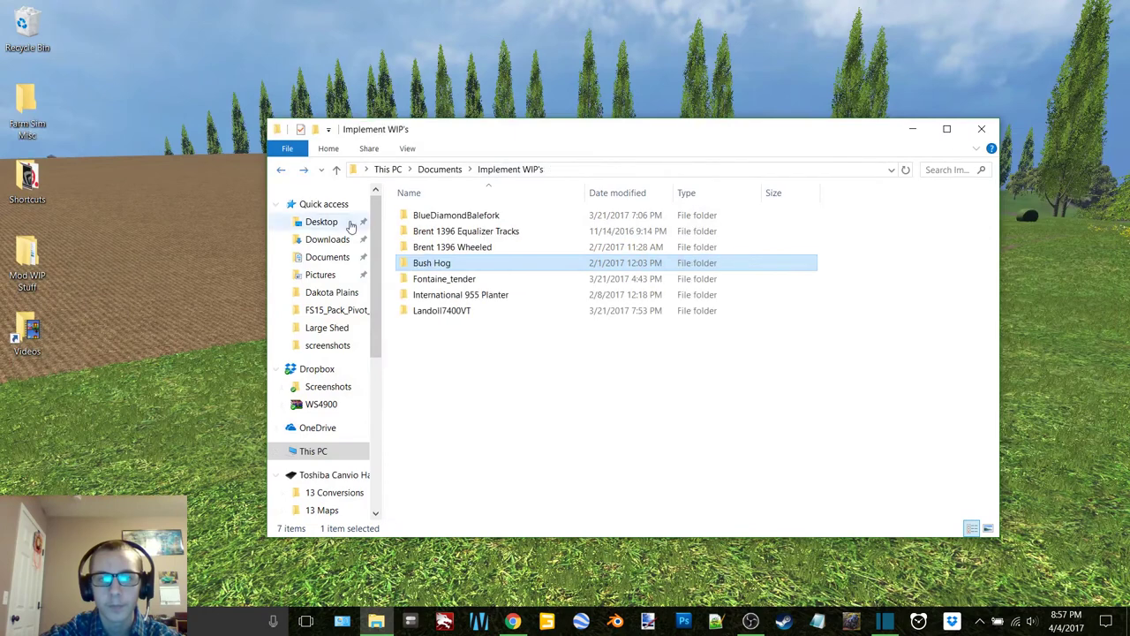
{"action": "double_click", "coordinate": [474, 277]}
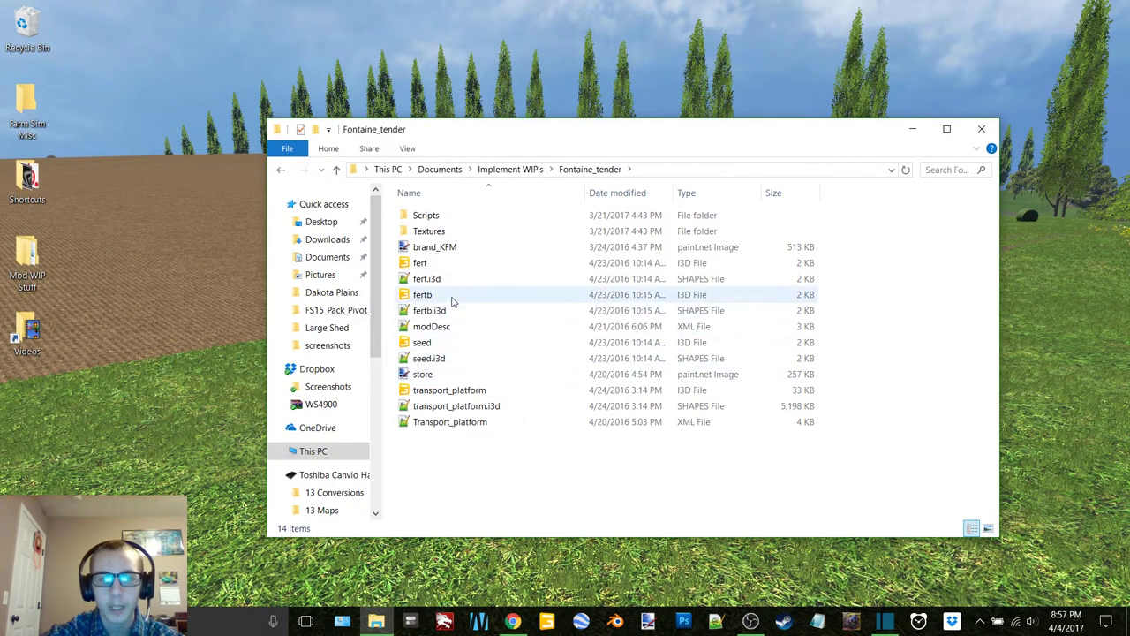
{"action": "left_click", "coordinate": [464, 394]}
{"action": "double_click", "coordinate": [466, 395]}
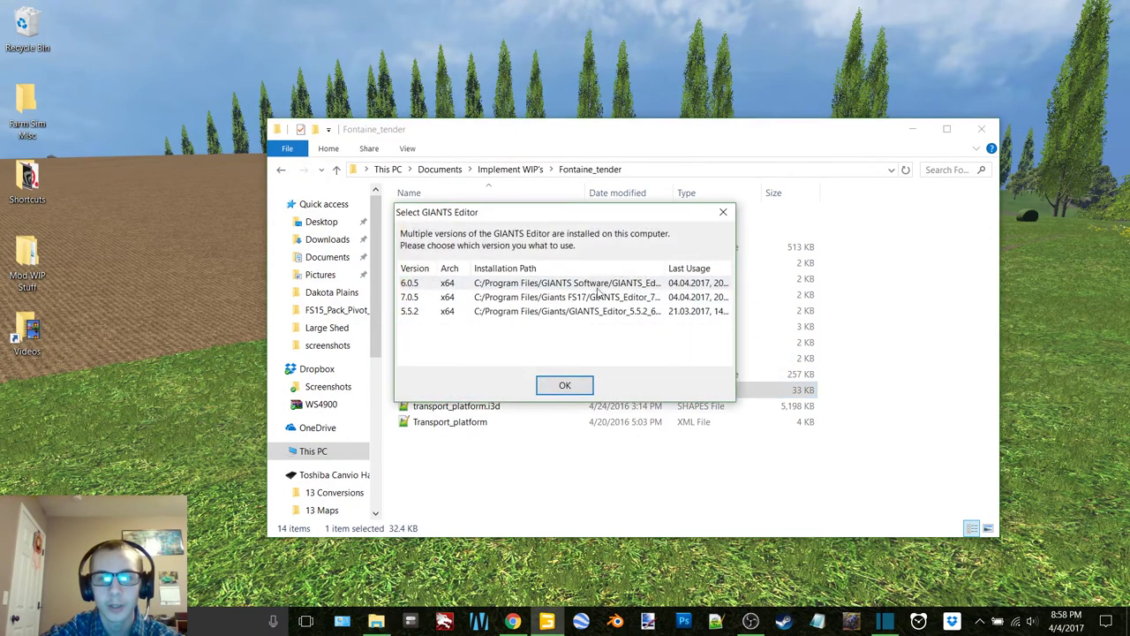
{"action": "double_click", "coordinate": [600, 288]}
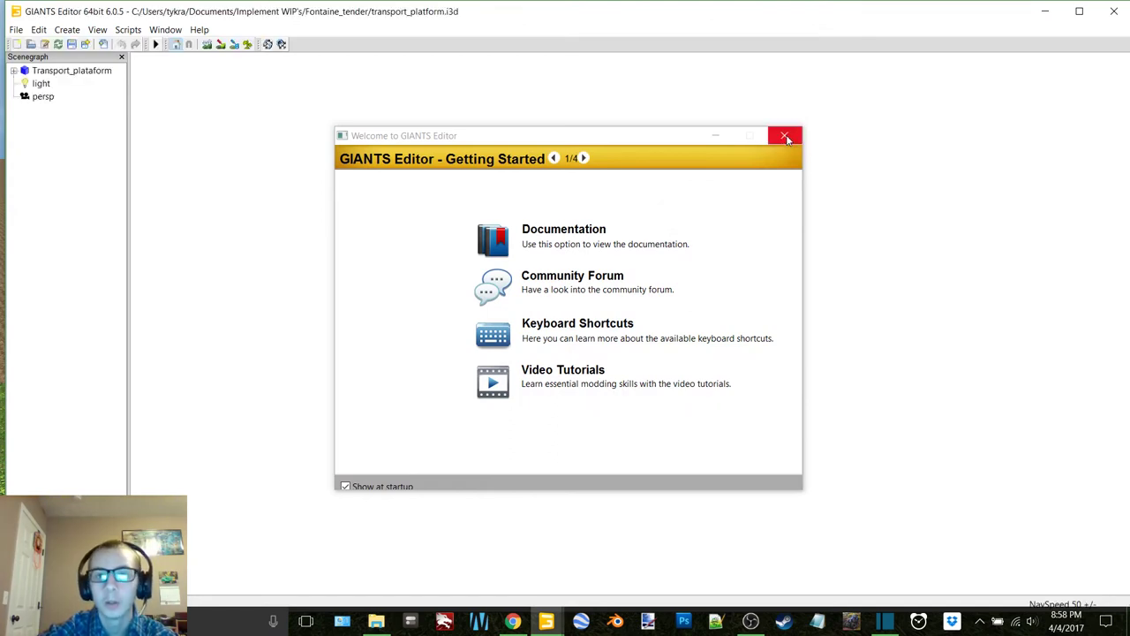
{"action": "left_click", "coordinate": [1080, 13]}
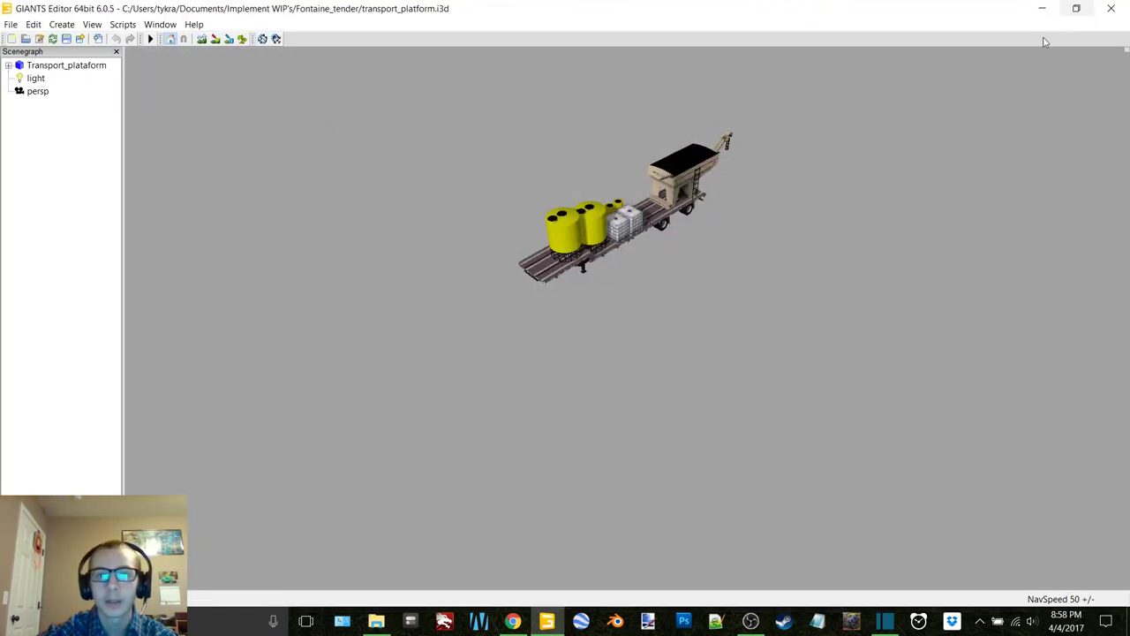
Examine the Fontaine tender trailer's tanks, deck and load from several sides, and close the model without saving changes.
{"action": "scroll", "coordinate": [676, 304], "scroll_direction": "up", "scroll_amount": 4}
{"action": "scroll", "coordinate": [687, 296], "scroll_direction": "up", "scroll_amount": 3}
{"action": "left_click_drag", "start_coordinate": [694, 292], "coordinate": [634, 261], "text": "alt"}
{"action": "mouse_move", "coordinate": [635, 261]}
{"action": "middle_mouse_down", "text": "alt"}
{"action": "mouse_move", "coordinate": [622, 264]}
{"action": "mouse_move", "coordinate": [646, 267]}
{"action": "middle_mouse_up", "text": "alt"}
{"action": "scroll", "coordinate": [629, 267], "scroll_direction": "up", "scroll_amount": 8}
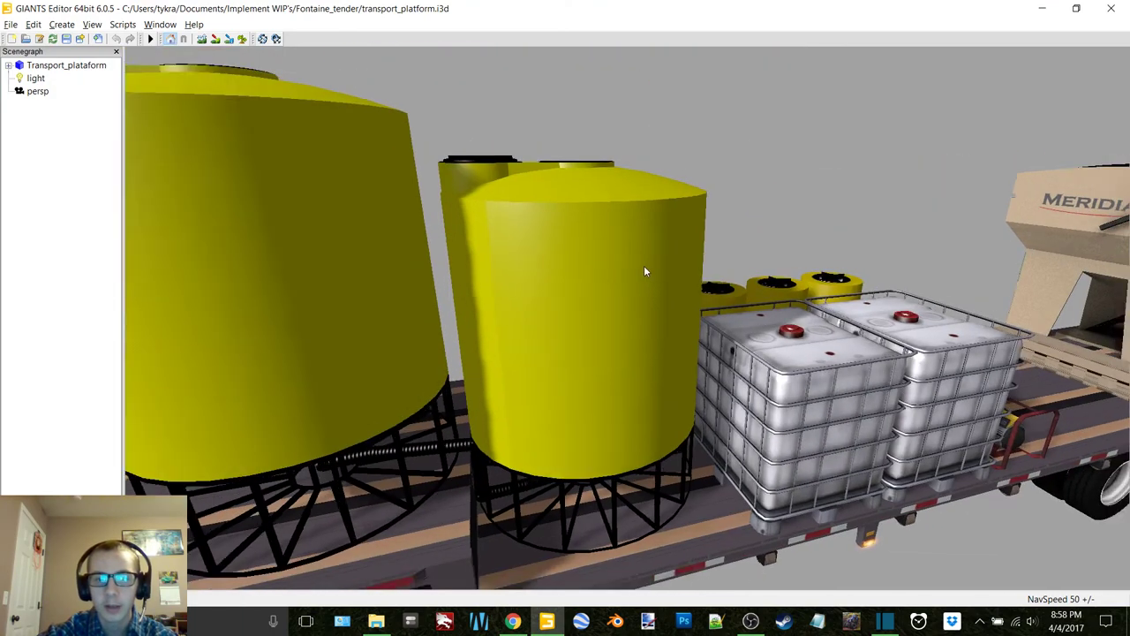
{"action": "right_click_drag", "start_coordinate": [643, 265], "coordinate": [623, 268], "text": "alt"}
{"action": "middle_click_drag", "start_coordinate": [622, 268], "coordinate": [627, 266], "text": "alt"}
{"action": "left_click_drag", "start_coordinate": [627, 267], "coordinate": [646, 259], "text": "alt"}
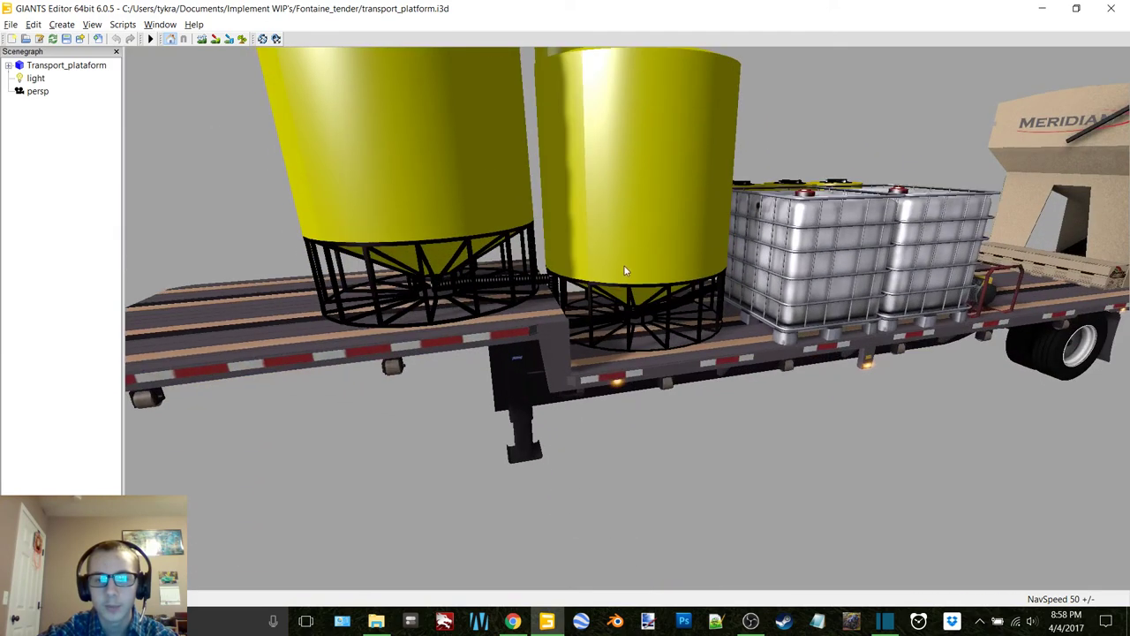
{"action": "right_click_drag", "start_coordinate": [647, 259], "coordinate": [672, 256], "text": "alt"}
{"action": "middle_click_drag", "start_coordinate": [671, 255], "coordinate": [705, 262], "text": "alt"}
{"action": "left_click_drag", "start_coordinate": [705, 261], "coordinate": [661, 264], "text": "alt"}
{"action": "left_click", "coordinate": [1111, 8]}
{"action": "left_click", "coordinate": [678, 316]}
Go back to Implement WIP's and open the IH_955 Blender file from the International 955 Planter folder.
{"action": "left_click", "coordinate": [281, 168]}
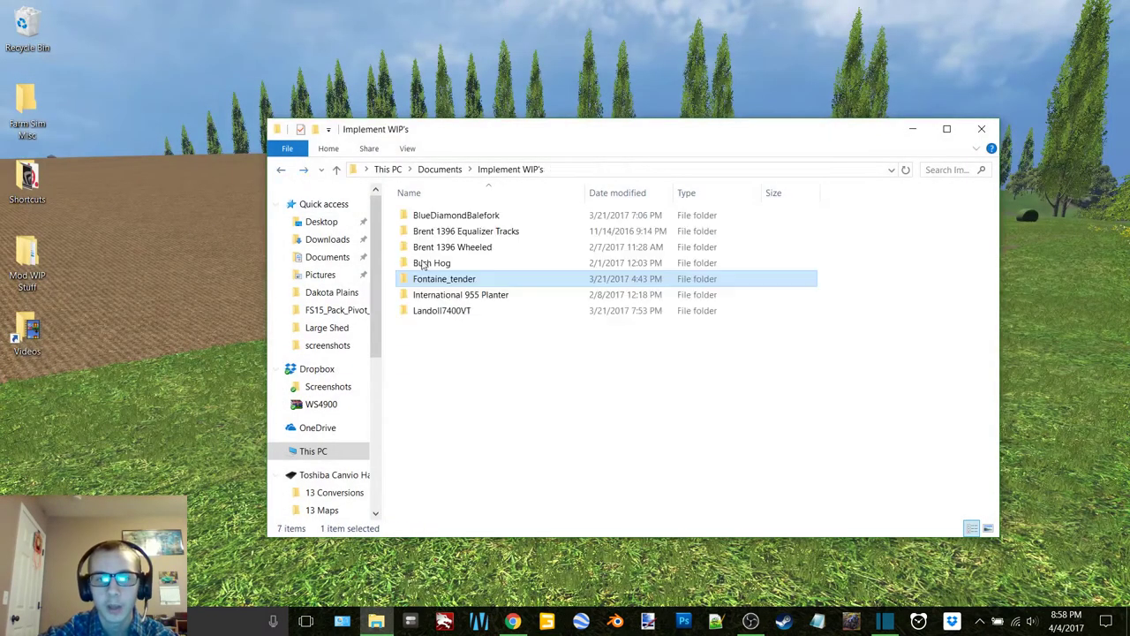
{"action": "double_click", "coordinate": [485, 298]}
{"action": "double_click", "coordinate": [428, 231]}
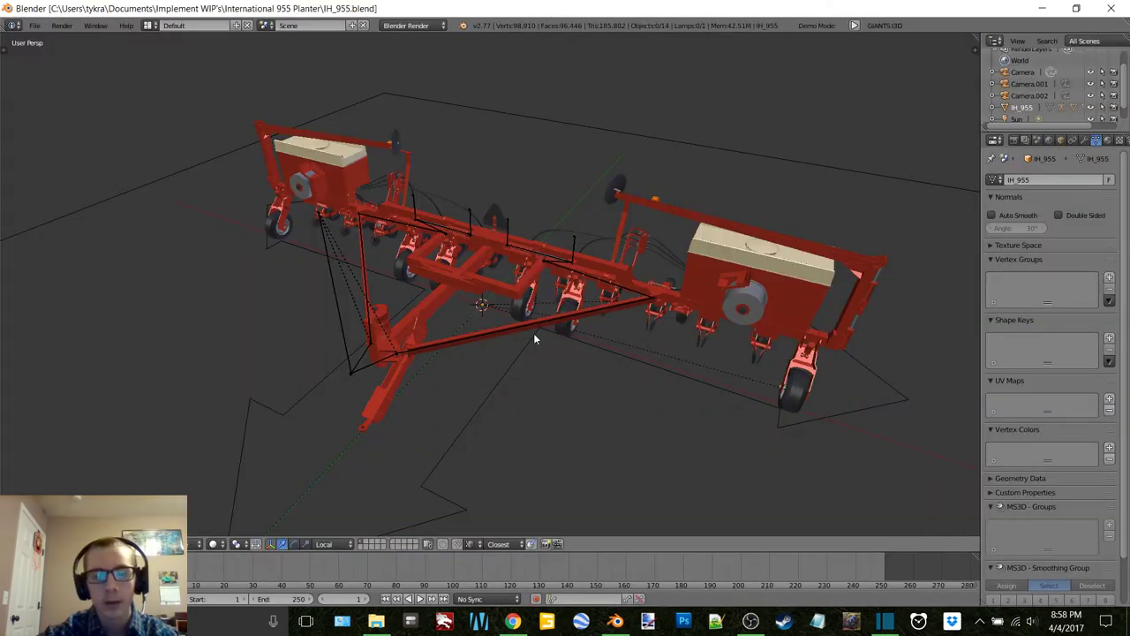
Examine the IH 955 planter model from several angles, selecting a few of its objects, and close the Blender file.
{"action": "middle_click_drag", "start_coordinate": [590, 309], "coordinate": [351, 339]}
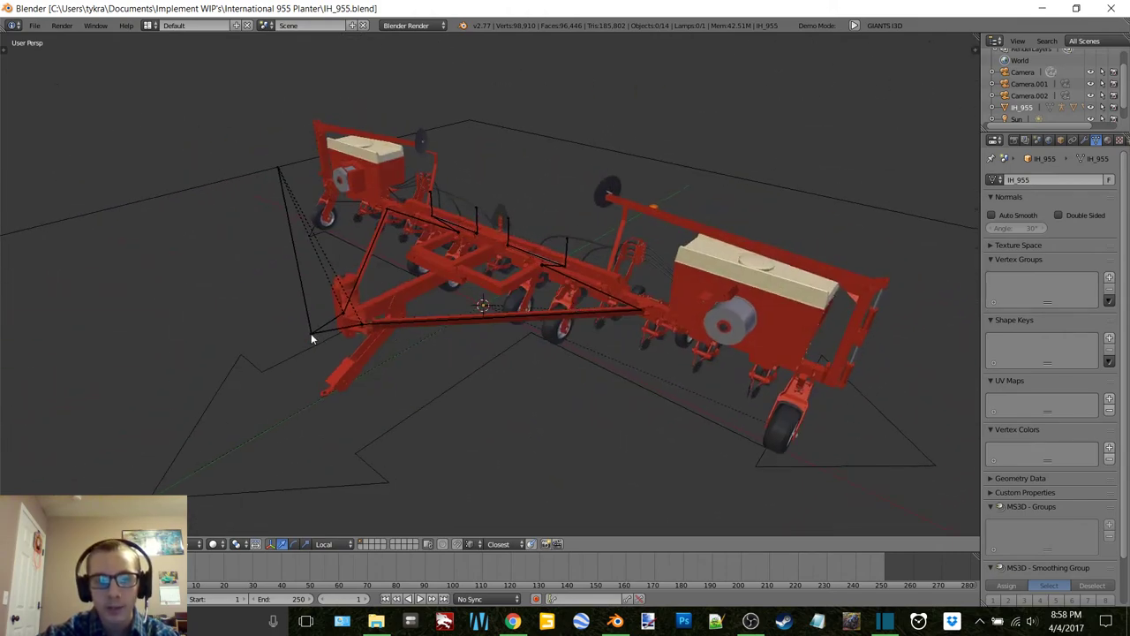
{"action": "right_click", "coordinate": [311, 333]}
{"action": "right_click", "coordinate": [311, 336]}
{"action": "middle_click_drag", "start_coordinate": [311, 336], "coordinate": [376, 327]}
{"action": "right_click", "coordinate": [298, 181]}
{"action": "middle_click_drag", "start_coordinate": [298, 181], "coordinate": [23, 374]}
{"action": "middle_click_drag", "start_coordinate": [350, 386], "coordinate": [600, 212]}
{"action": "left_click", "coordinate": [1111, 8]}
{"action": "left_click", "coordinate": [588, 369]}
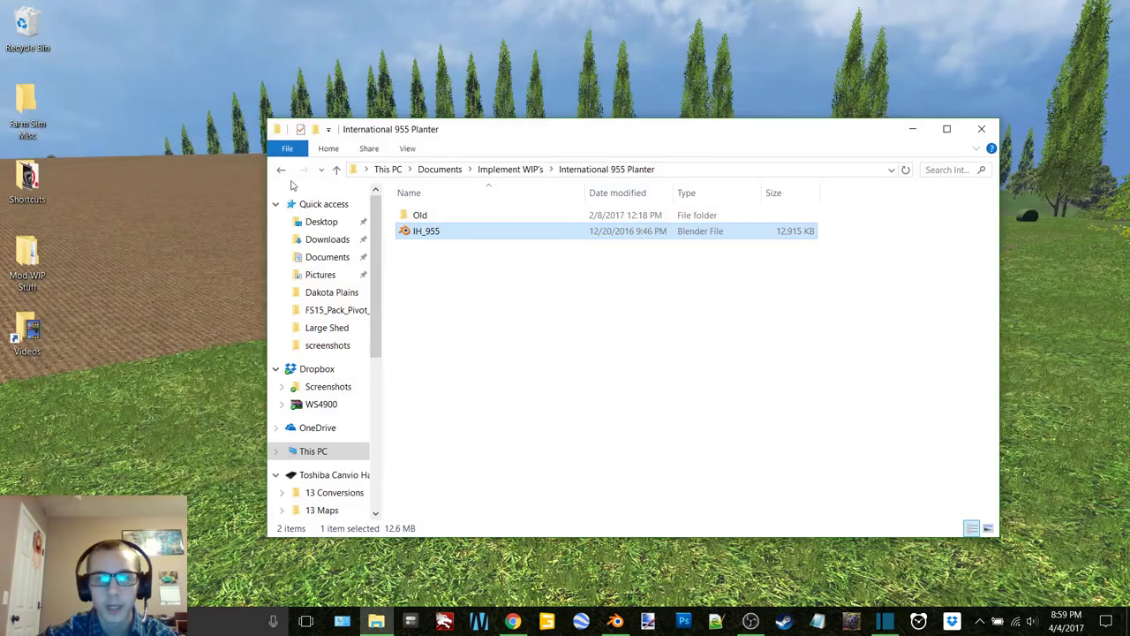
Go back to Implement WIP's and open the Landoll7400 Blender file from the Landoll7400VT folder.
{"action": "key", "text": "BackSpace"}
{"action": "double_click", "coordinate": [492, 311]}
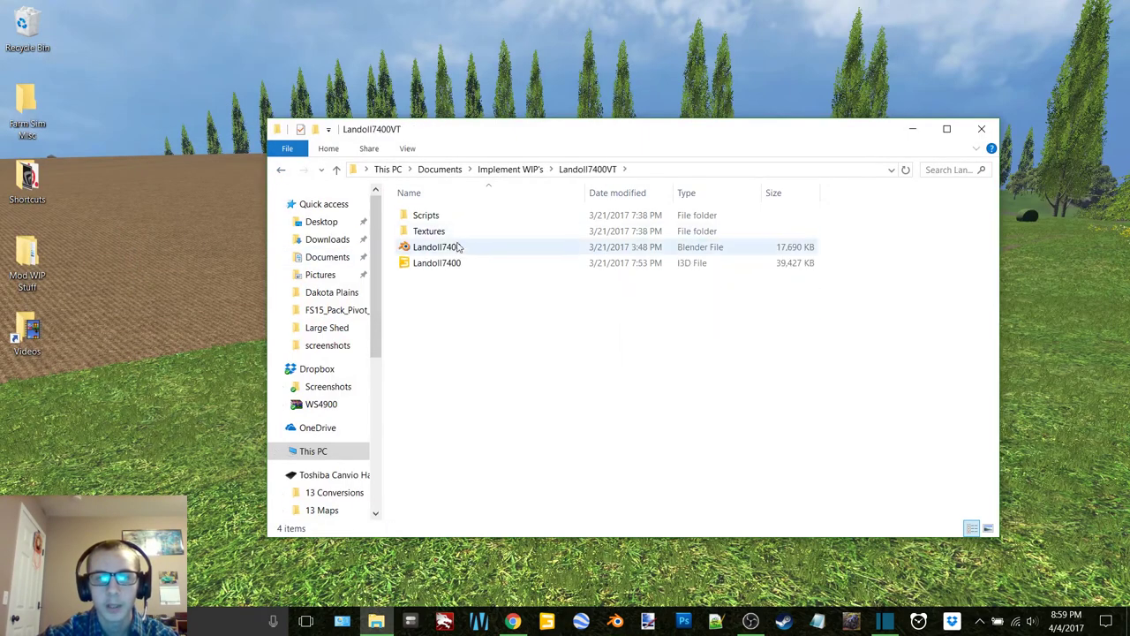
{"action": "double_click", "coordinate": [454, 247]}
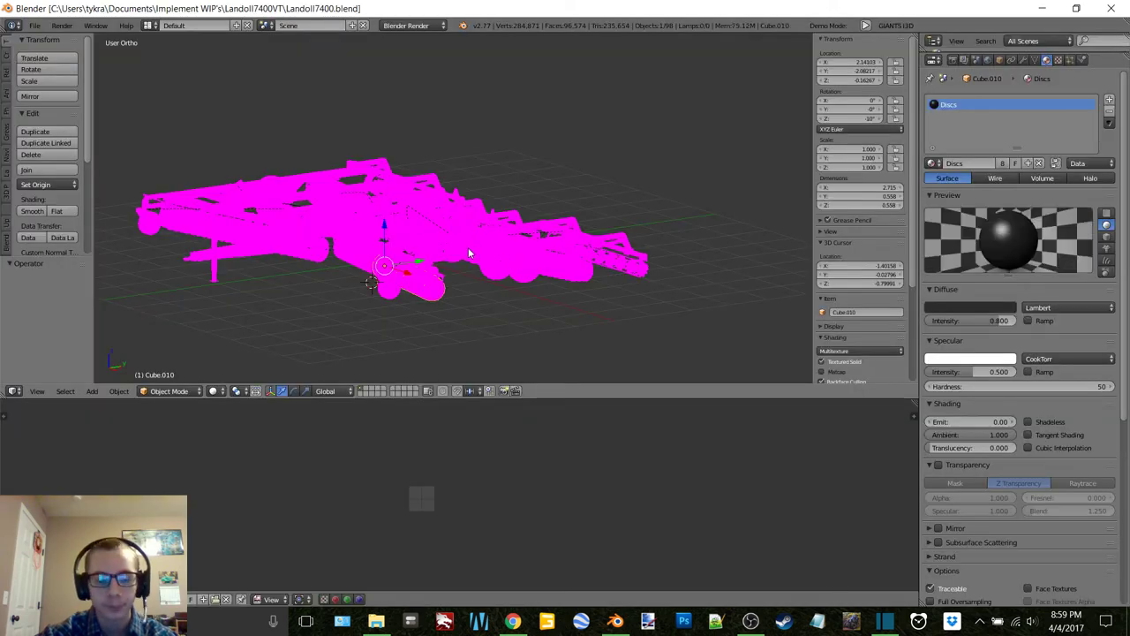
View the Landoll7400 model in Solid and Texture viewport shading, and close Blender.
{"action": "key", "text": "z"}
{"action": "left_click", "coordinate": [479, 323]}
{"action": "key", "text": "z"}
{"action": "left_click", "coordinate": [480, 232]}
{"action": "key", "text": "z"}
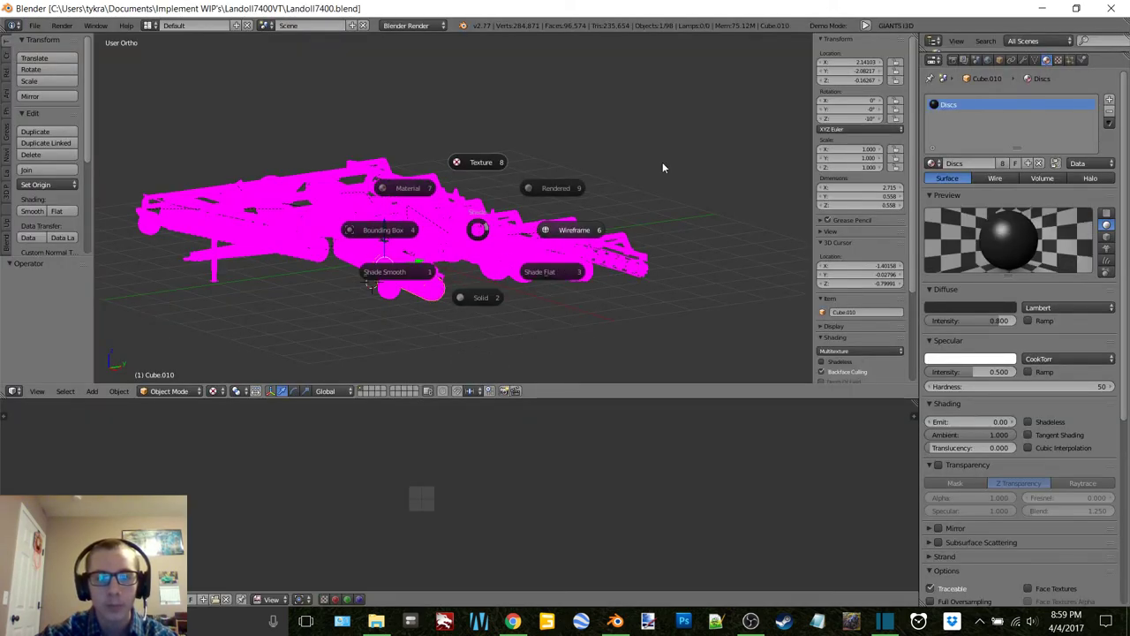
{"action": "left_click", "coordinate": [1111, 8]}
Open the Landoll7400 I3D file from the Landoll7400VT folder in GIANTS Editor 6.0.5.
{"action": "left_click", "coordinate": [436, 265]}
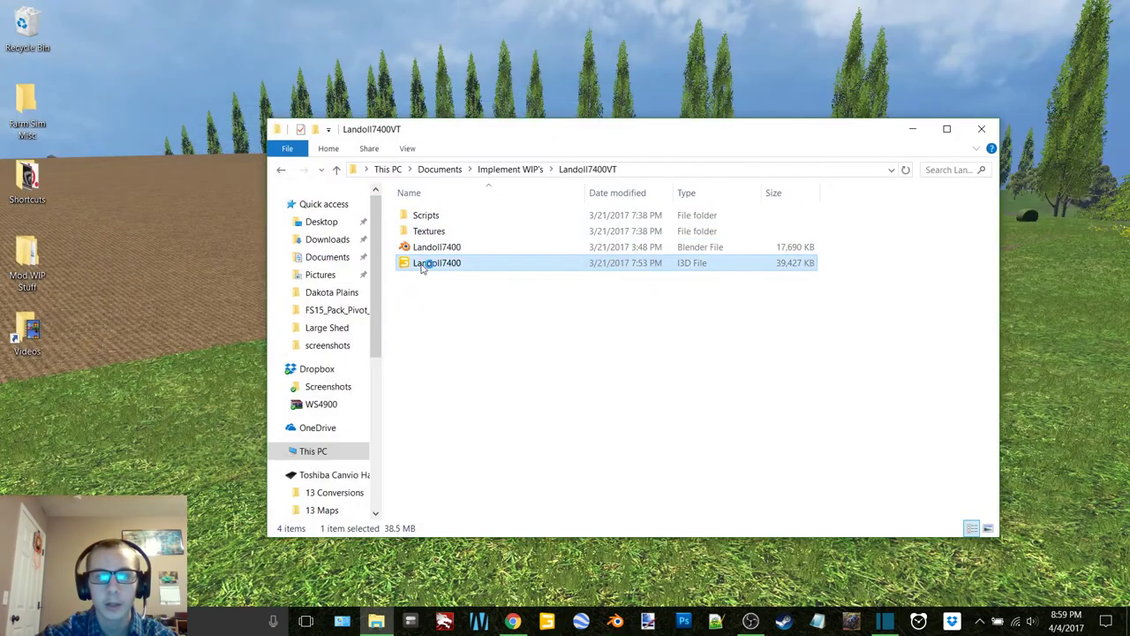
{"action": "double_click", "coordinate": [426, 262]}
{"action": "double_click", "coordinate": [571, 284]}
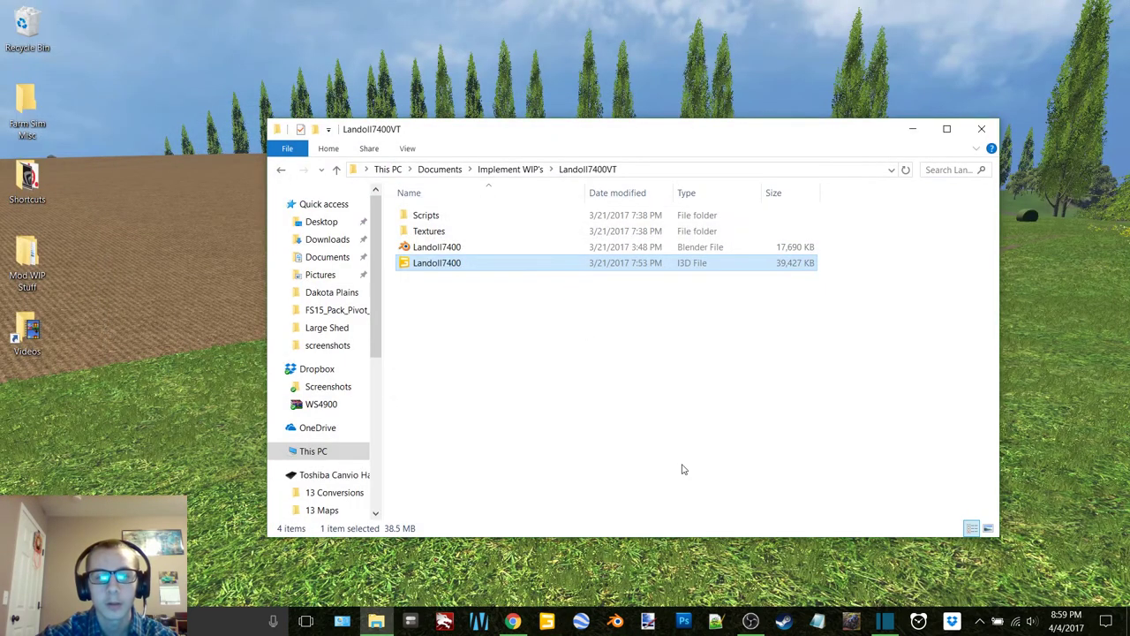
{"action": "mouse_move", "coordinate": [888, 622]}
{"action": "left_click", "coordinate": [884, 571]}
{"action": "left_click", "coordinate": [1043, 9]}
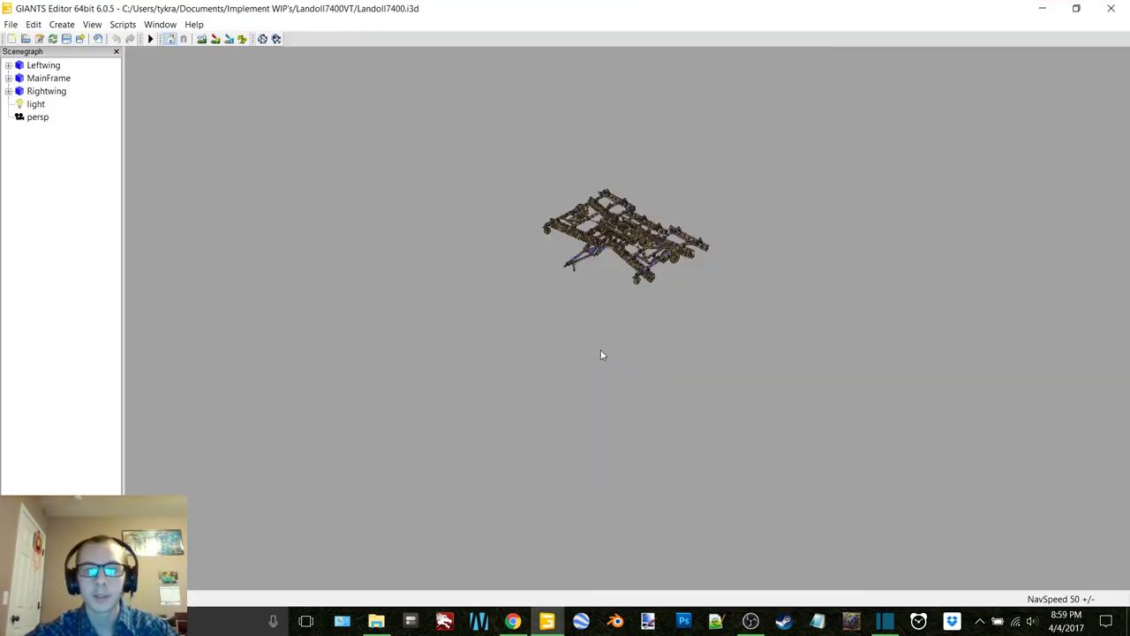
Examine the Landoll implement's hitch, frame, wheels and discs up close, and close the model without saving changes.
{"action": "scroll", "coordinate": [588, 282], "scroll_direction": "up", "scroll_amount": 5}
{"action": "mouse_move", "coordinate": [573, 273]}
{"action": "left_mouse_down", "text": "alt"}
{"action": "mouse_move", "coordinate": [562, 298]}
{"action": "mouse_move", "coordinate": [575, 289]}
{"action": "left_mouse_up", "text": "alt"}
{"action": "scroll", "coordinate": [587, 295], "scroll_direction": "up", "scroll_amount": 5}
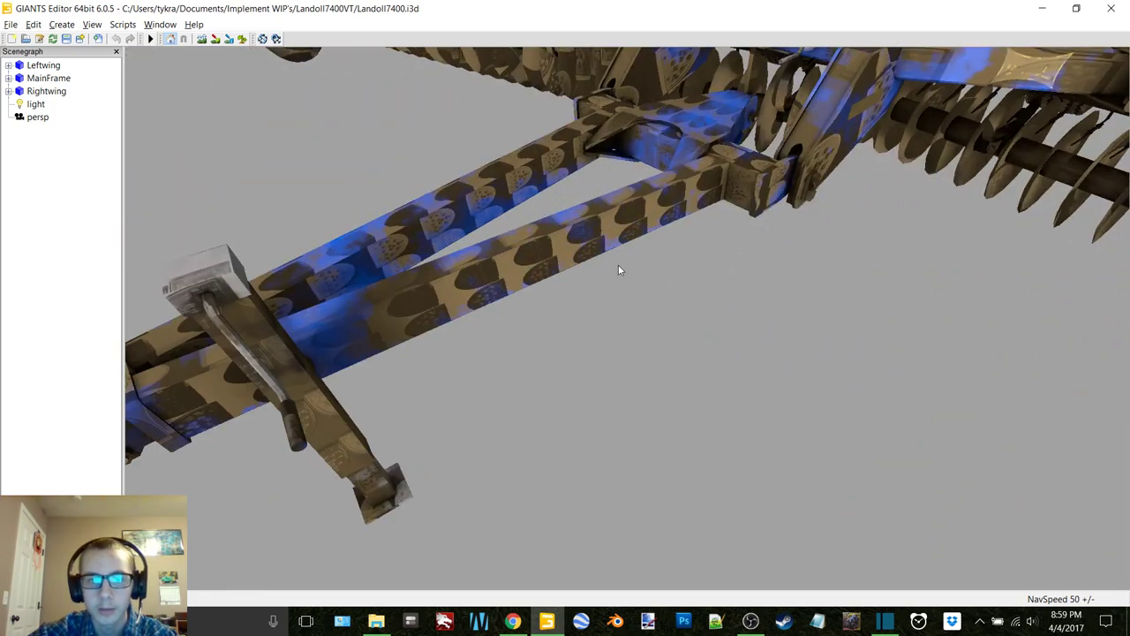
{"action": "scroll", "coordinate": [618, 270], "scroll_direction": "down", "scroll_amount": 5}
{"action": "scroll", "coordinate": [618, 269], "scroll_direction": "up", "scroll_amount": 8}
{"action": "scroll", "coordinate": [619, 265], "scroll_direction": "down", "scroll_amount": 2}
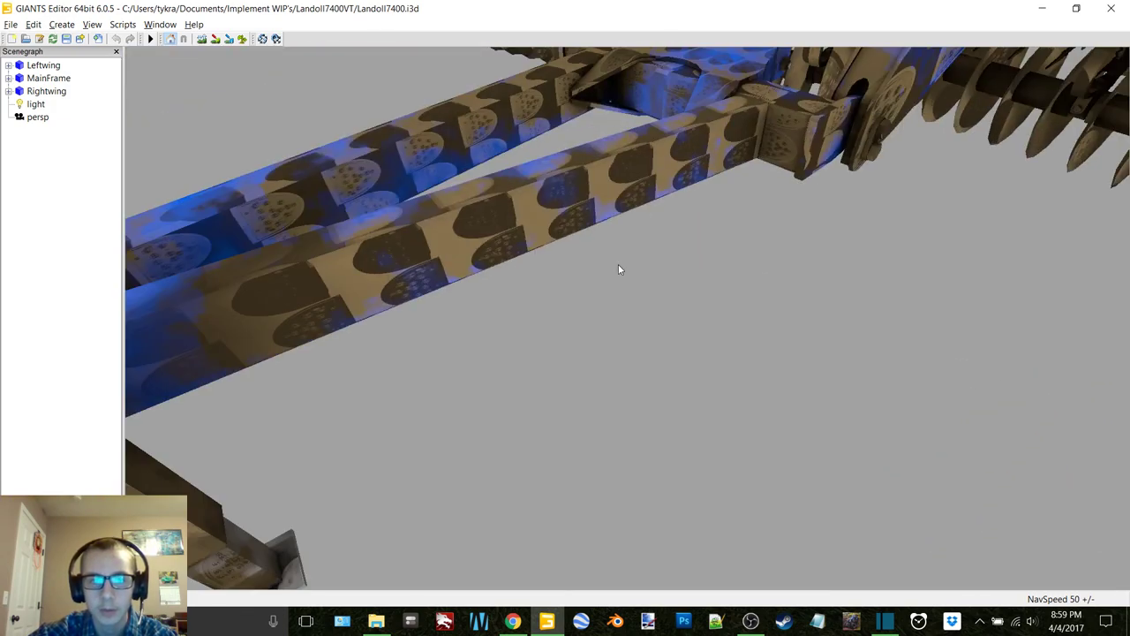
{"action": "left_click_drag", "start_coordinate": [619, 265], "coordinate": [668, 199], "text": "alt"}
{"action": "scroll", "coordinate": [761, 198], "scroll_direction": "down", "scroll_amount": 6}
{"action": "left_click_drag", "start_coordinate": [709, 233], "coordinate": [706, 232], "text": "alt"}
{"action": "scroll", "coordinate": [707, 232], "scroll_direction": "up", "scroll_amount": 4}
{"action": "right_click_drag", "start_coordinate": [707, 232], "coordinate": [697, 234]}
{"action": "scroll", "coordinate": [699, 236], "scroll_direction": "up", "scroll_amount": 2}
{"action": "left_click_drag", "start_coordinate": [669, 240], "coordinate": [601, 249], "text": "alt"}
{"action": "left_click", "coordinate": [1111, 8]}
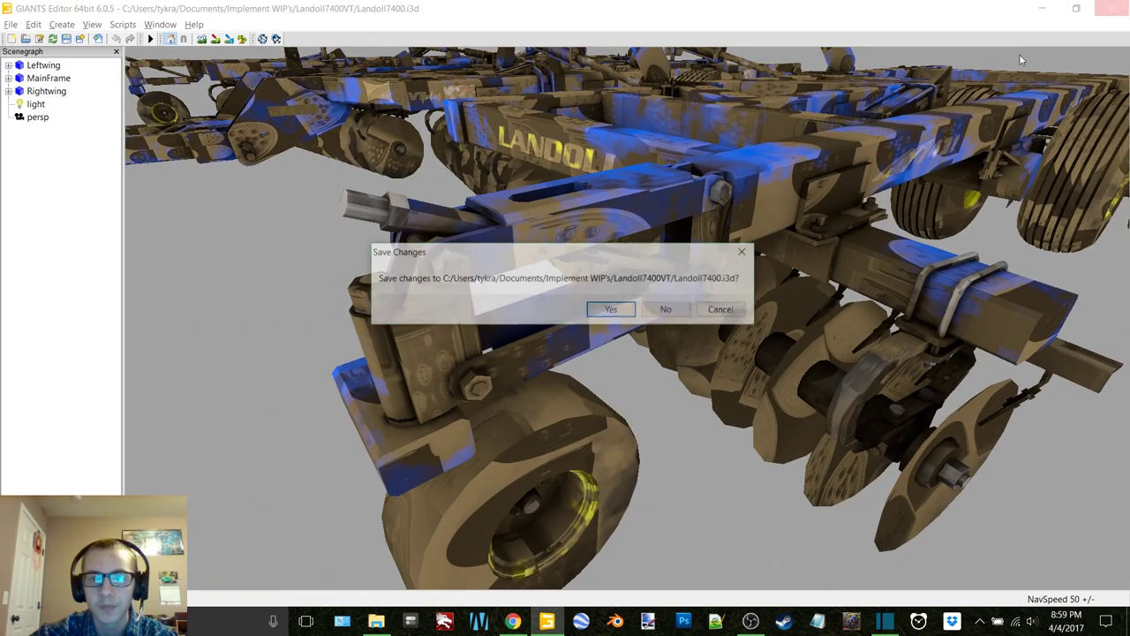
{"action": "left_click", "coordinate": [667, 307]}
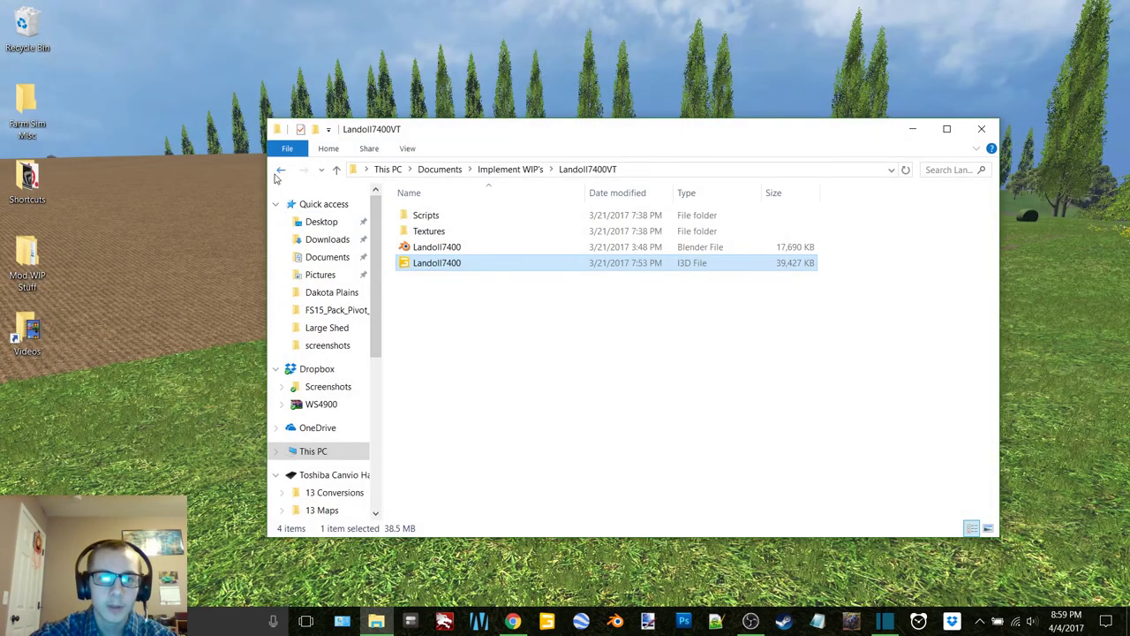
Return to Mod WIP Stuff, open Truck WIP's, and look inside the 66 Chevy C10 folder.
{"action": "left_click", "coordinate": [280, 171]}
{"action": "left_click", "coordinate": [280, 171]}
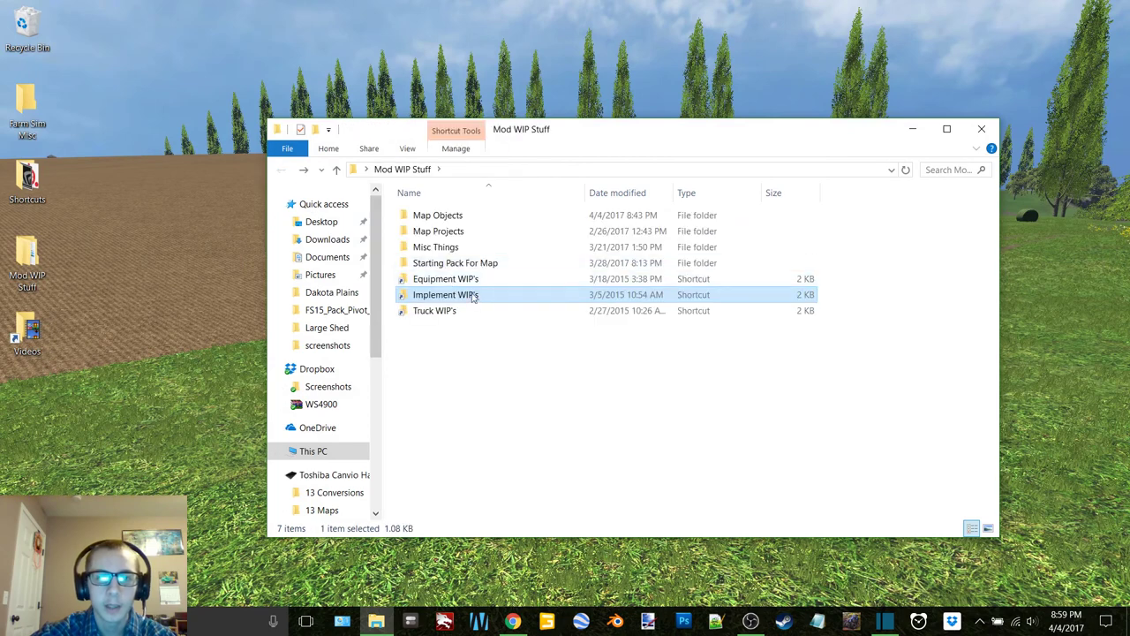
{"action": "double_click", "coordinate": [487, 305]}
{"action": "double_click", "coordinate": [458, 222]}
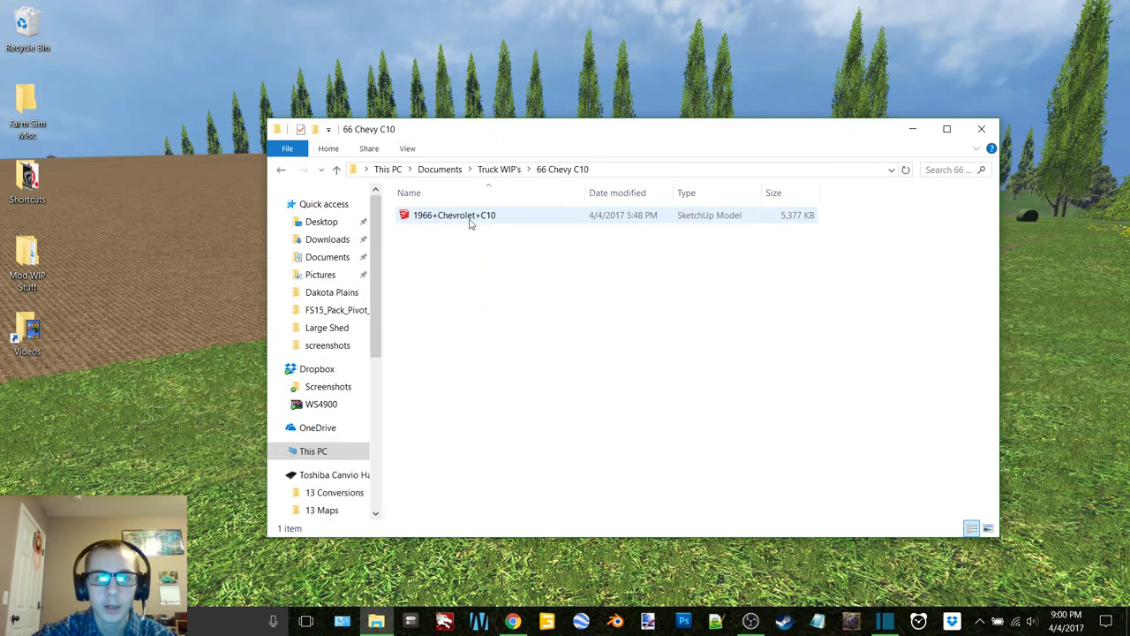
{"action": "left_click", "coordinate": [280, 170]}
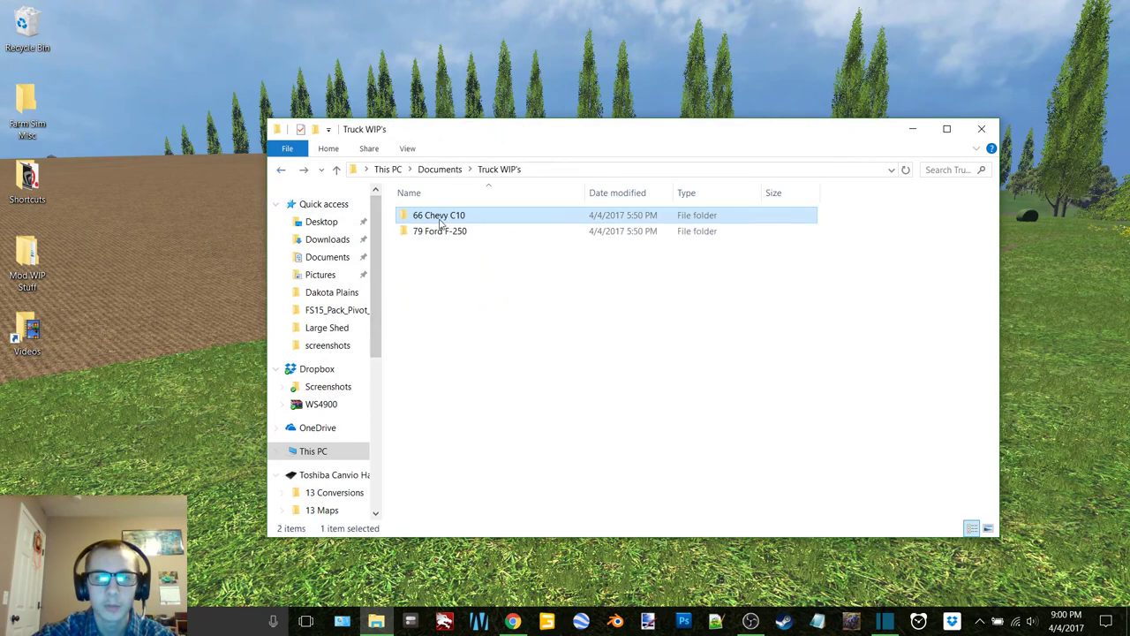
Try to open the 1966+Chevrolet+C10 model from the 66 Chevy C10 folder in SketchUp Make.
{"action": "double_click", "coordinate": [438, 218]}
{"action": "double_click", "coordinate": [462, 221]}
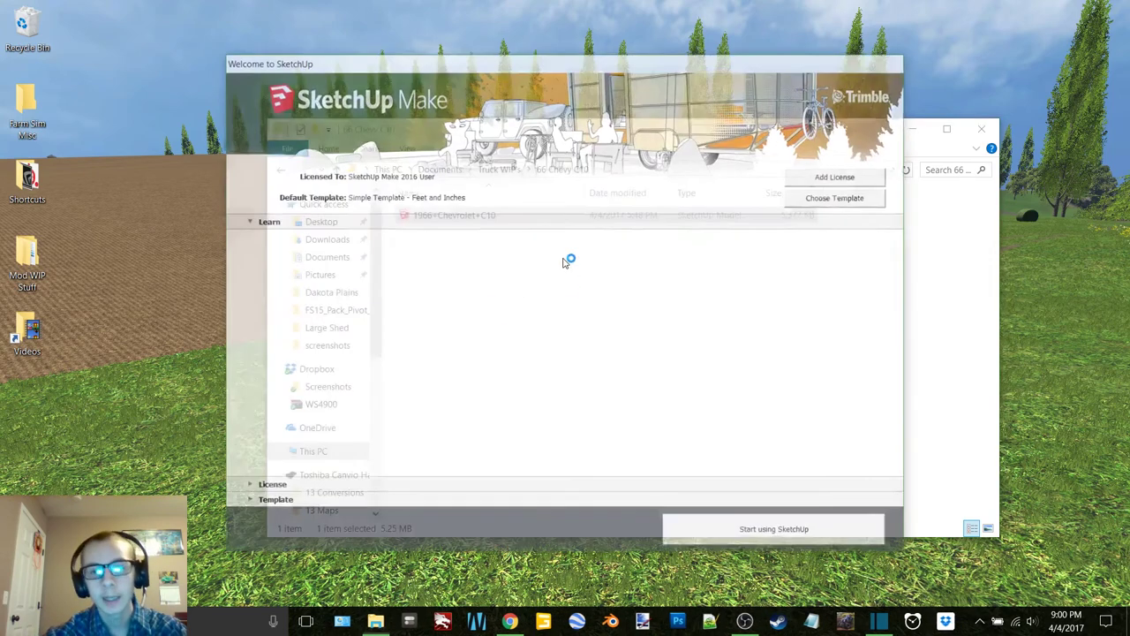
{"action": "left_click", "coordinate": [777, 533]}
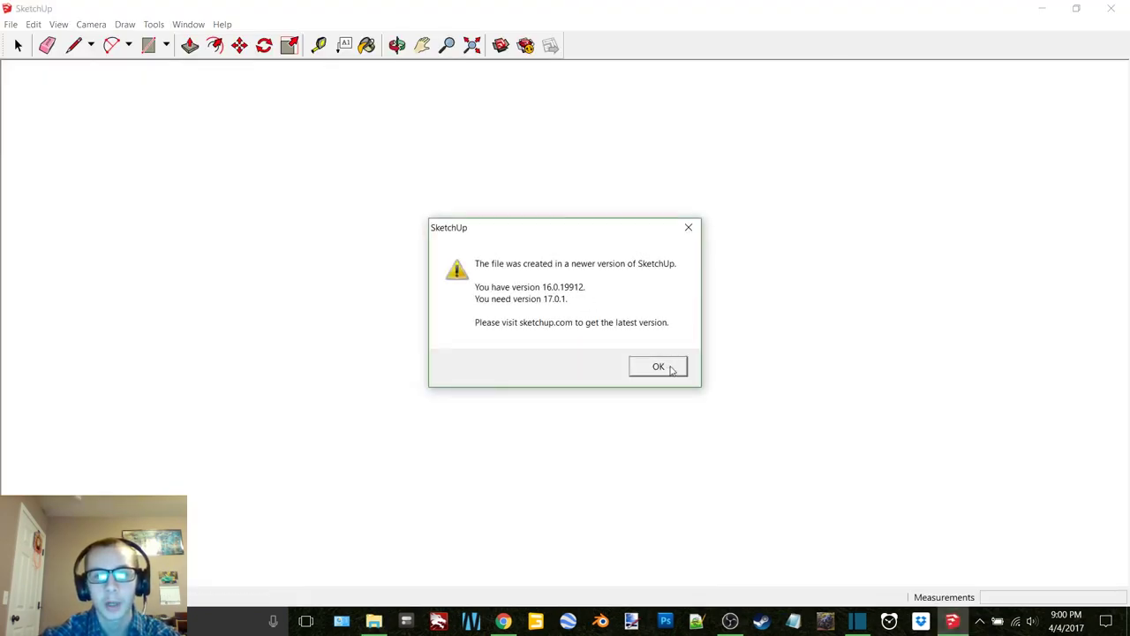
{"action": "left_click", "coordinate": [670, 367]}
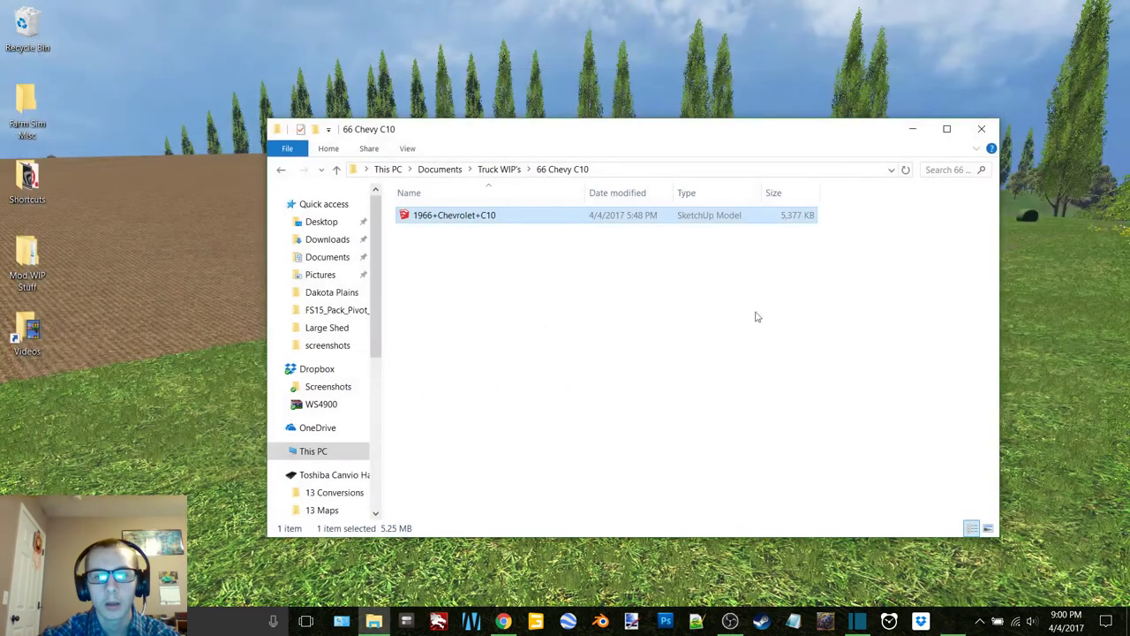
Look inside the 79 Ford F-250 folder and the Starting Pack For Map folder, returning to Mod WIP Stuff.
{"action": "left_click", "coordinate": [281, 170]}
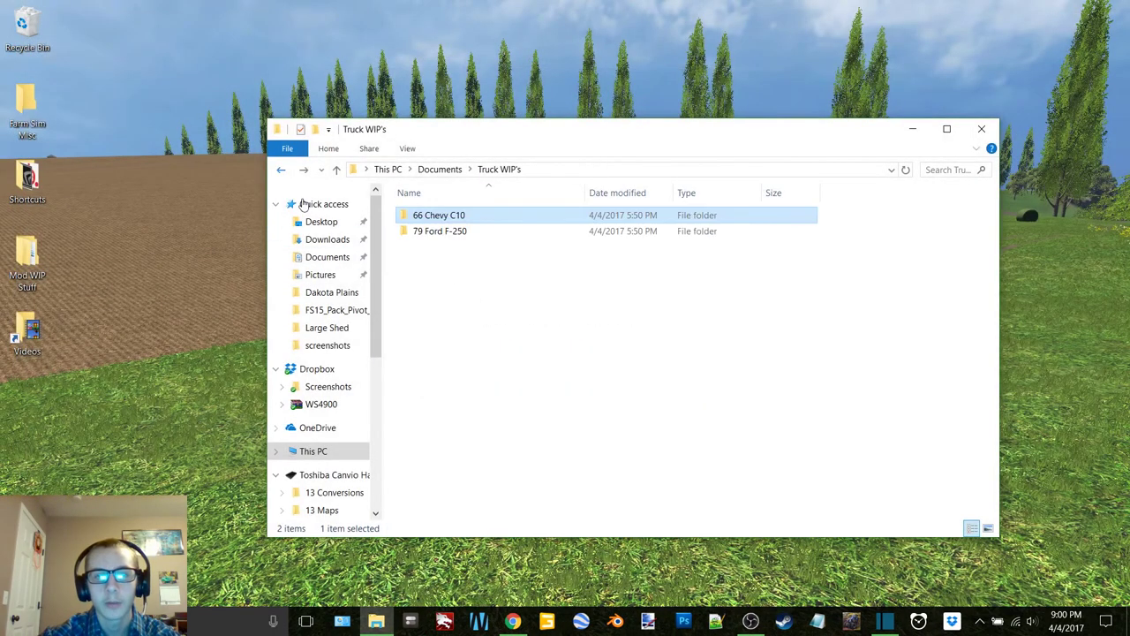
{"action": "left_click", "coordinate": [530, 291]}
{"action": "double_click", "coordinate": [441, 232]}
{"action": "left_click", "coordinate": [281, 170]}
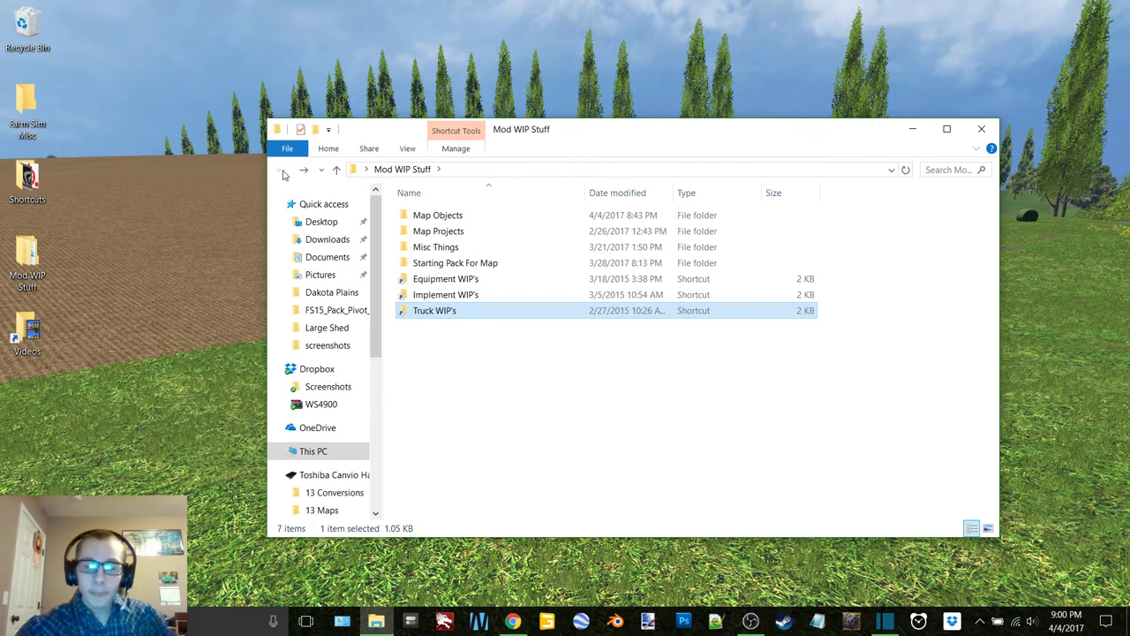
{"action": "double_click", "coordinate": [523, 268]}
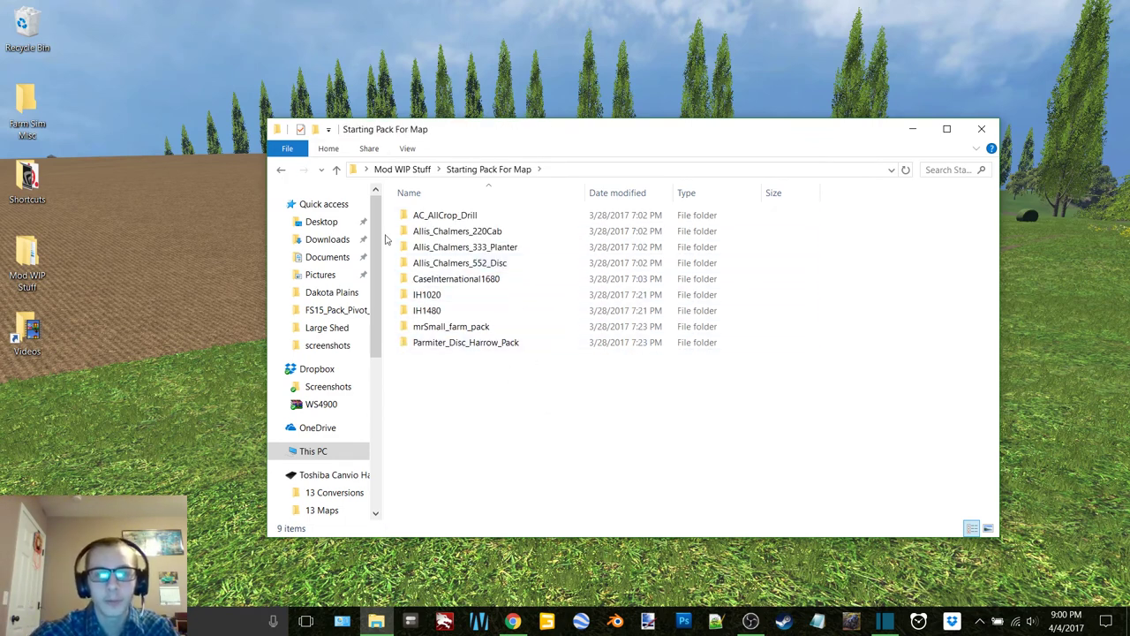
{"action": "left_click", "coordinate": [281, 169]}
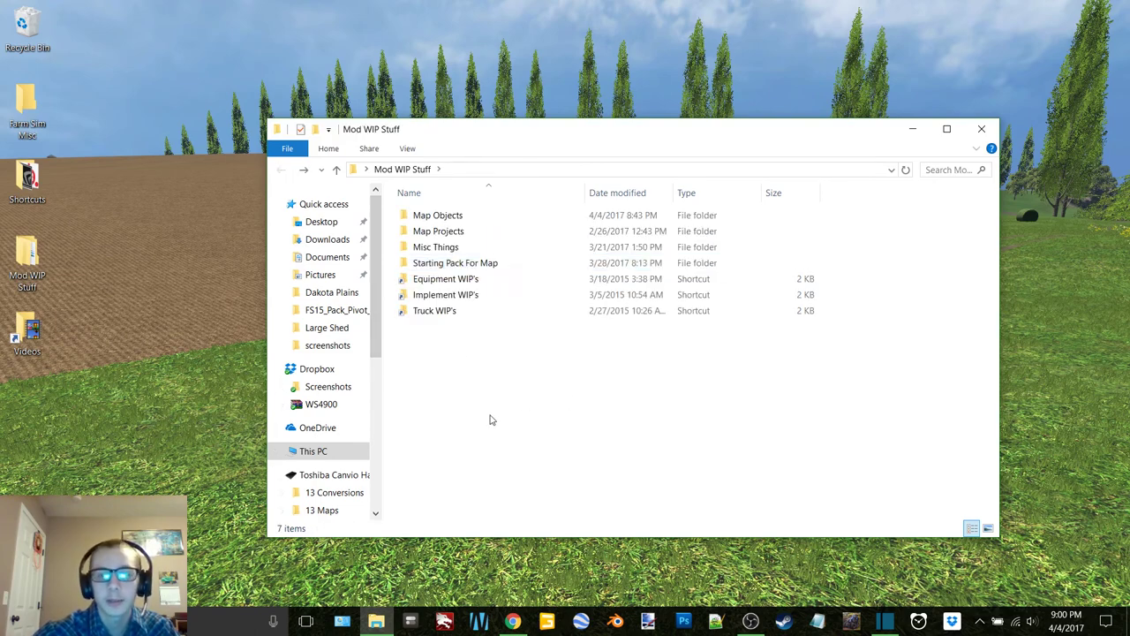
Close the Mod WIP Stuff window and switch to OBS.
{"action": "left_click", "coordinate": [981, 129]}
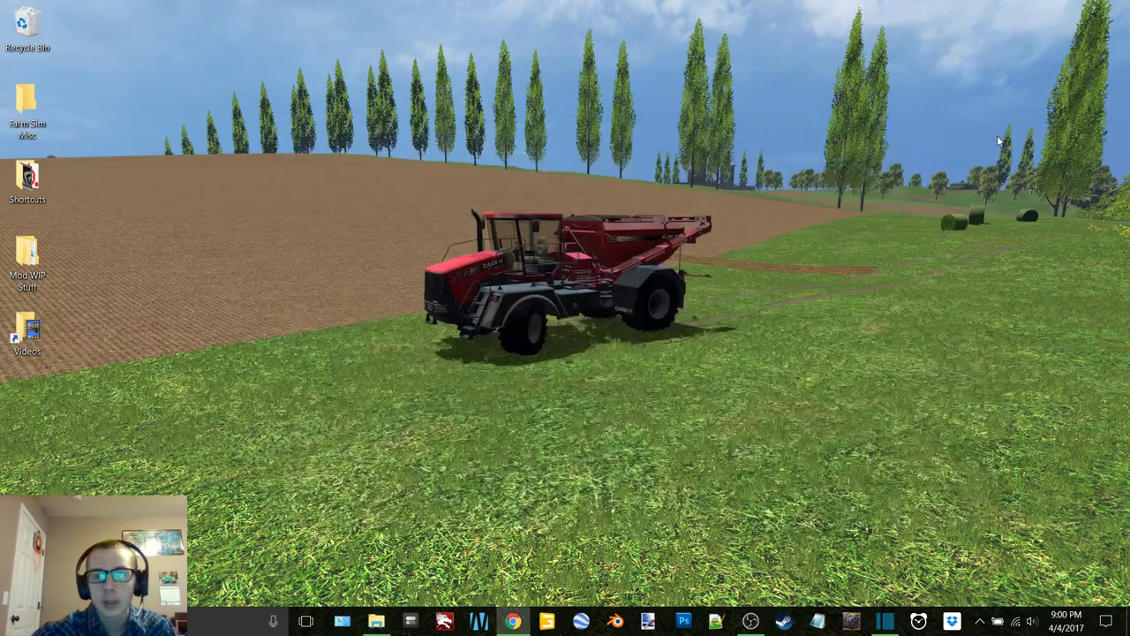
{"action": "left_click", "coordinate": [751, 621]}
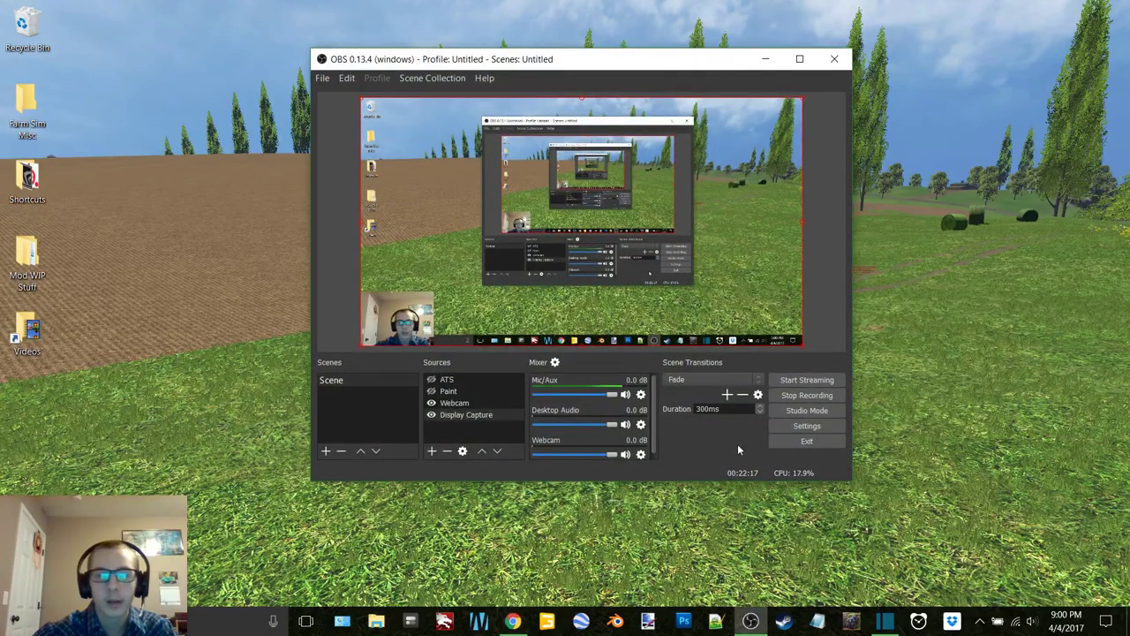